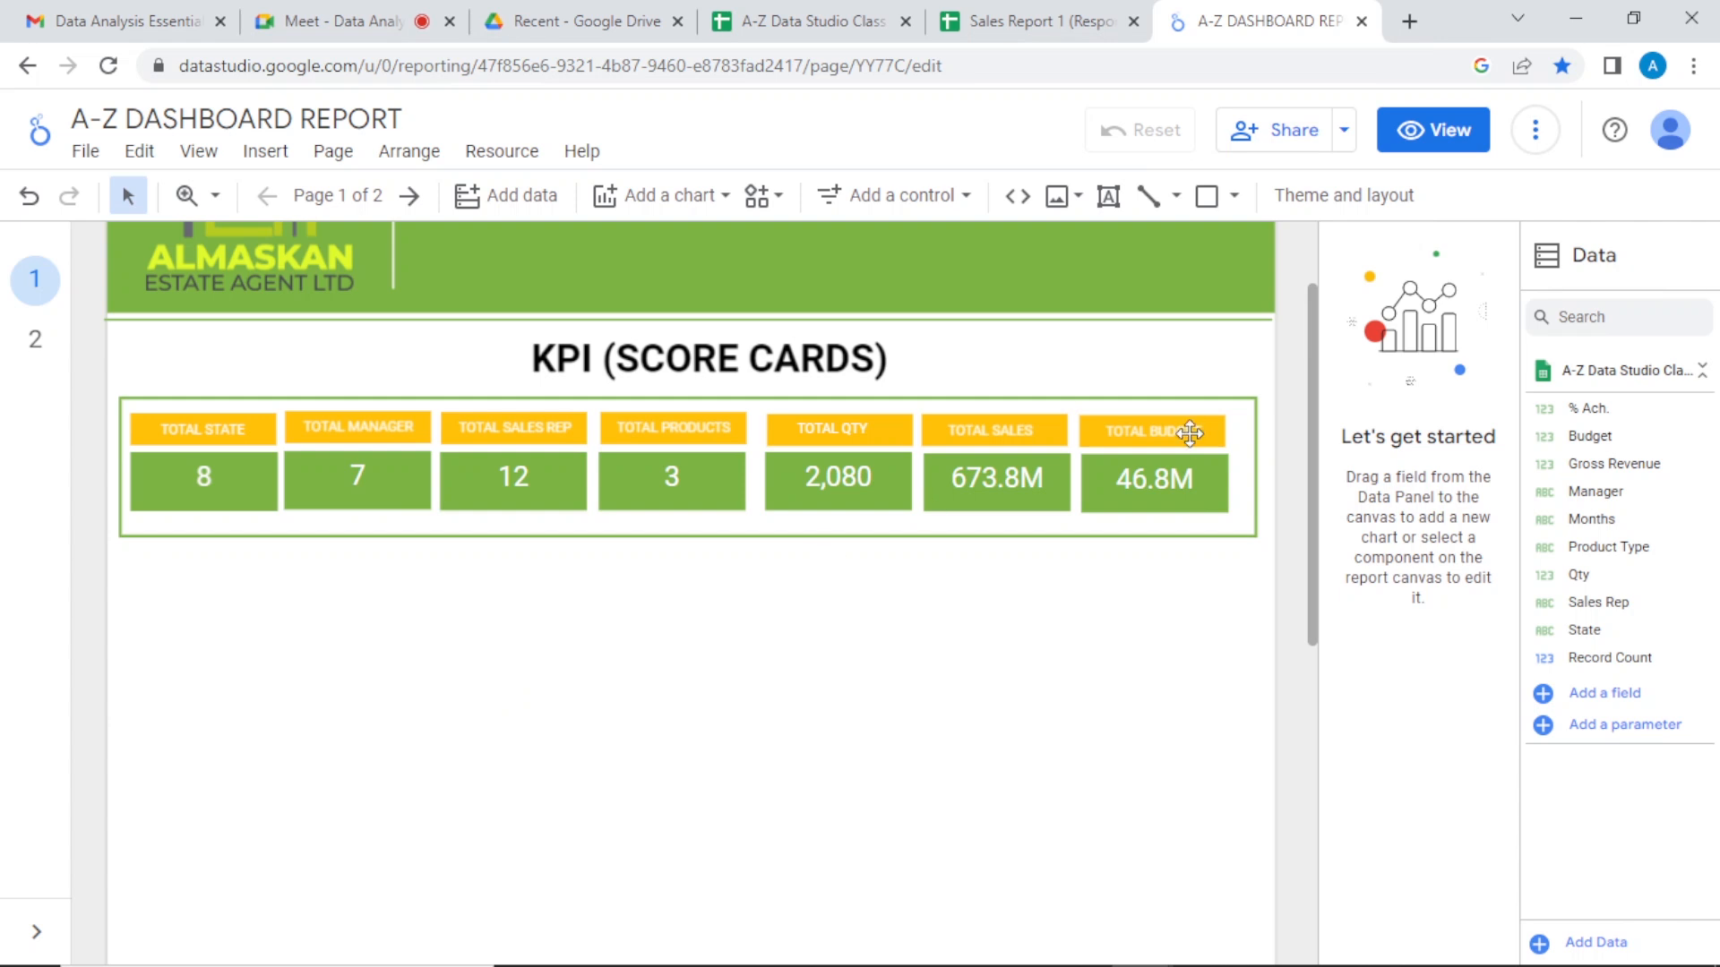
Step: Insert a column chart in the empty area below the KPI score cards, starting at their left edge and covering about half the page width
drag(1308, 421, 1309, 366)
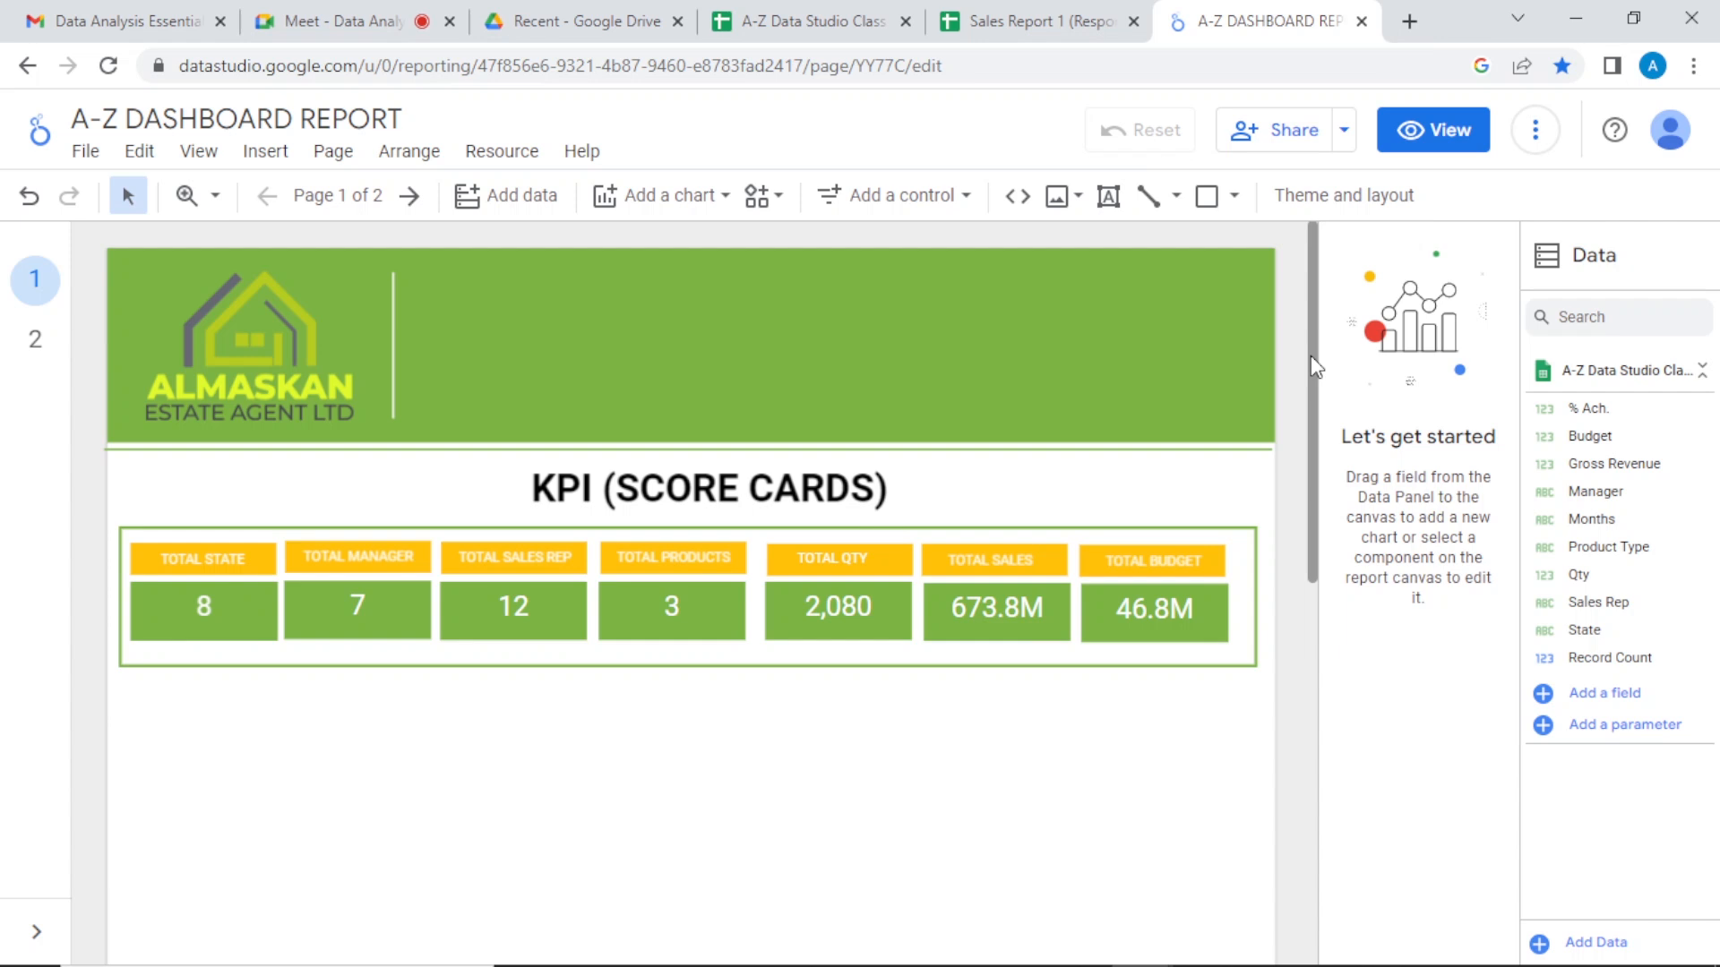
drag(1314, 366, 1288, 444)
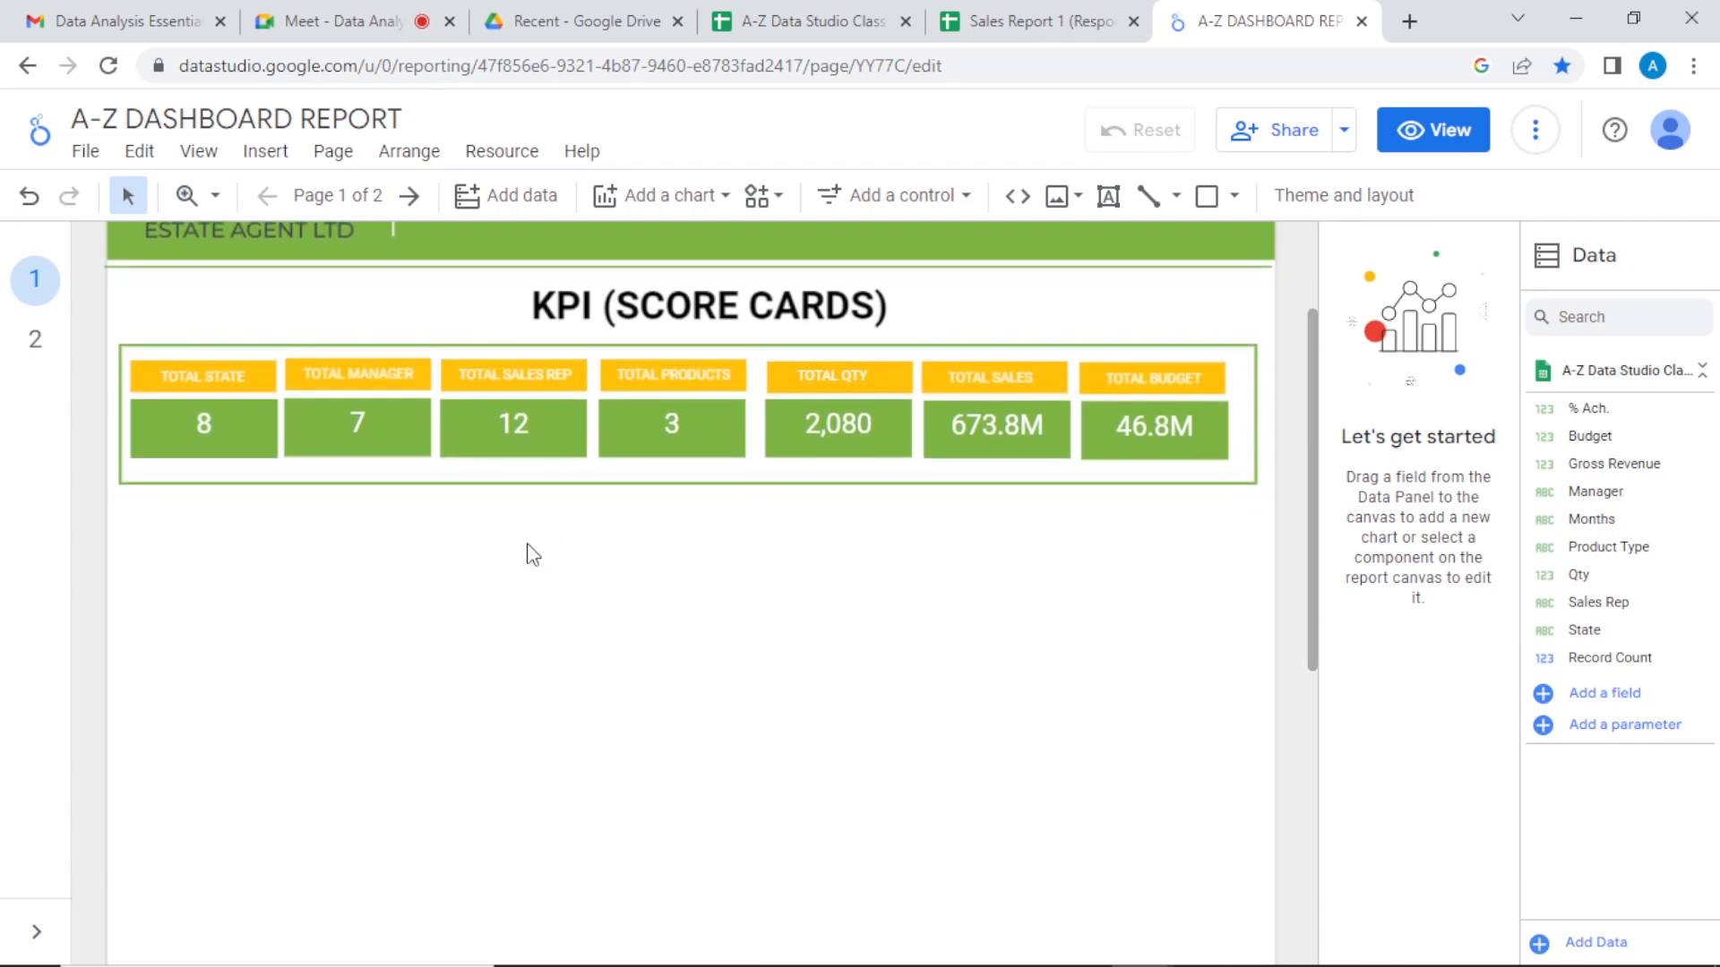
click(727, 201)
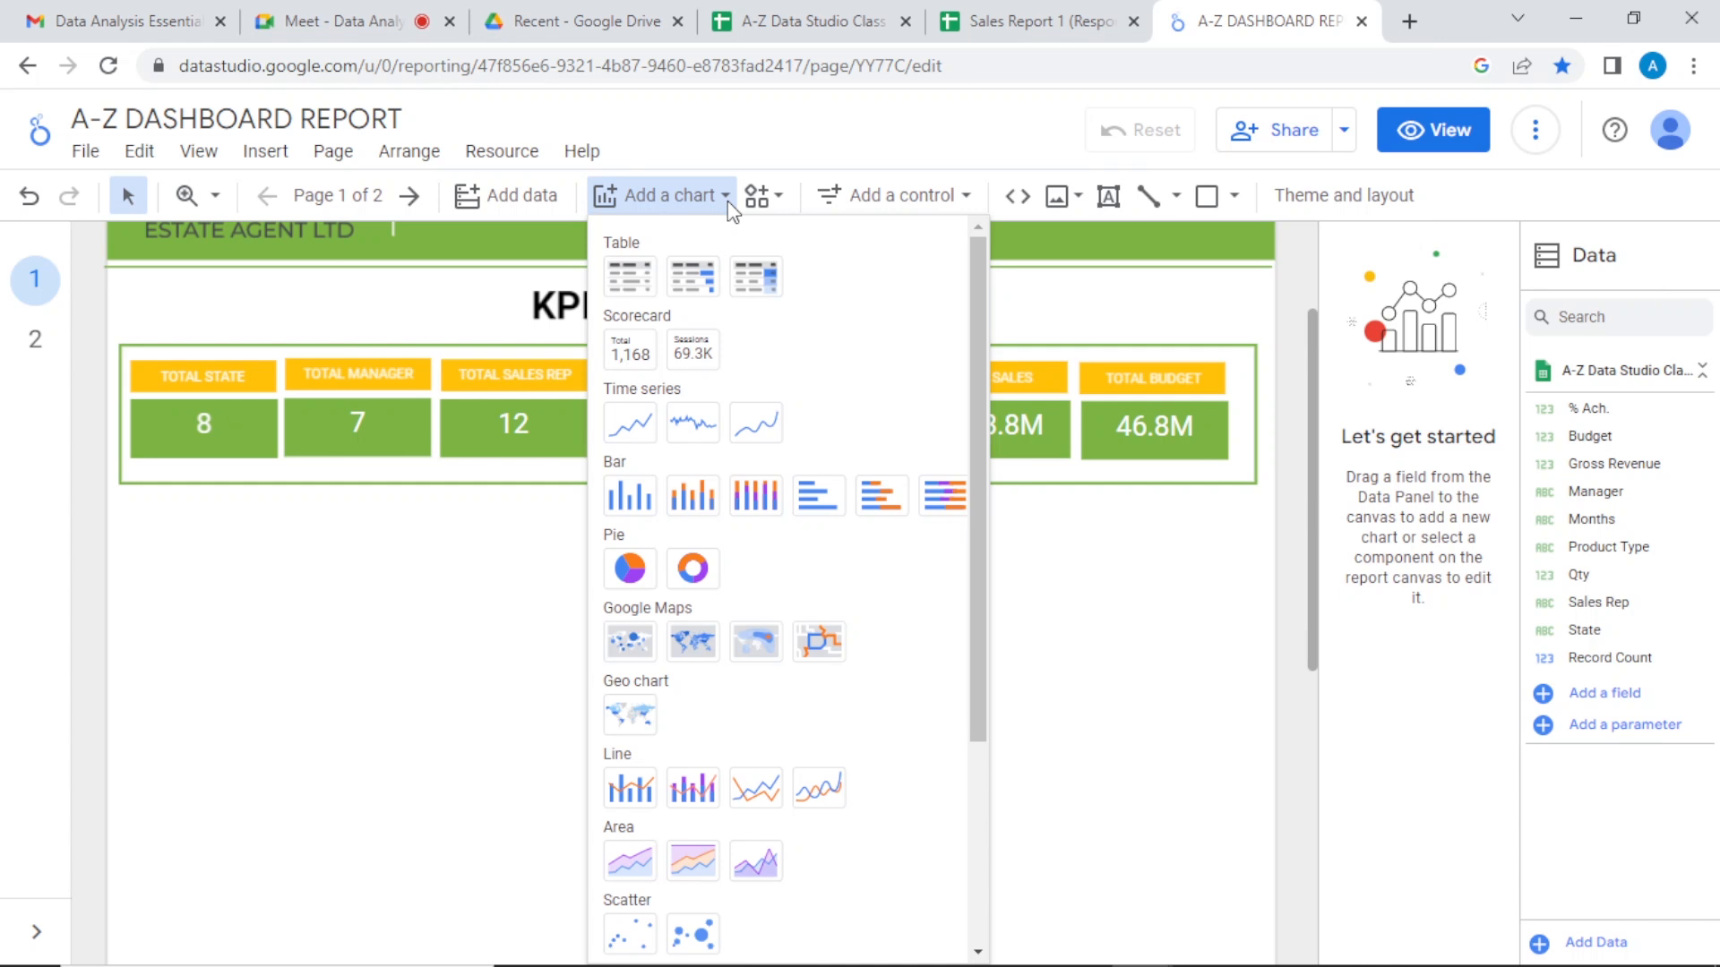
click(628, 500)
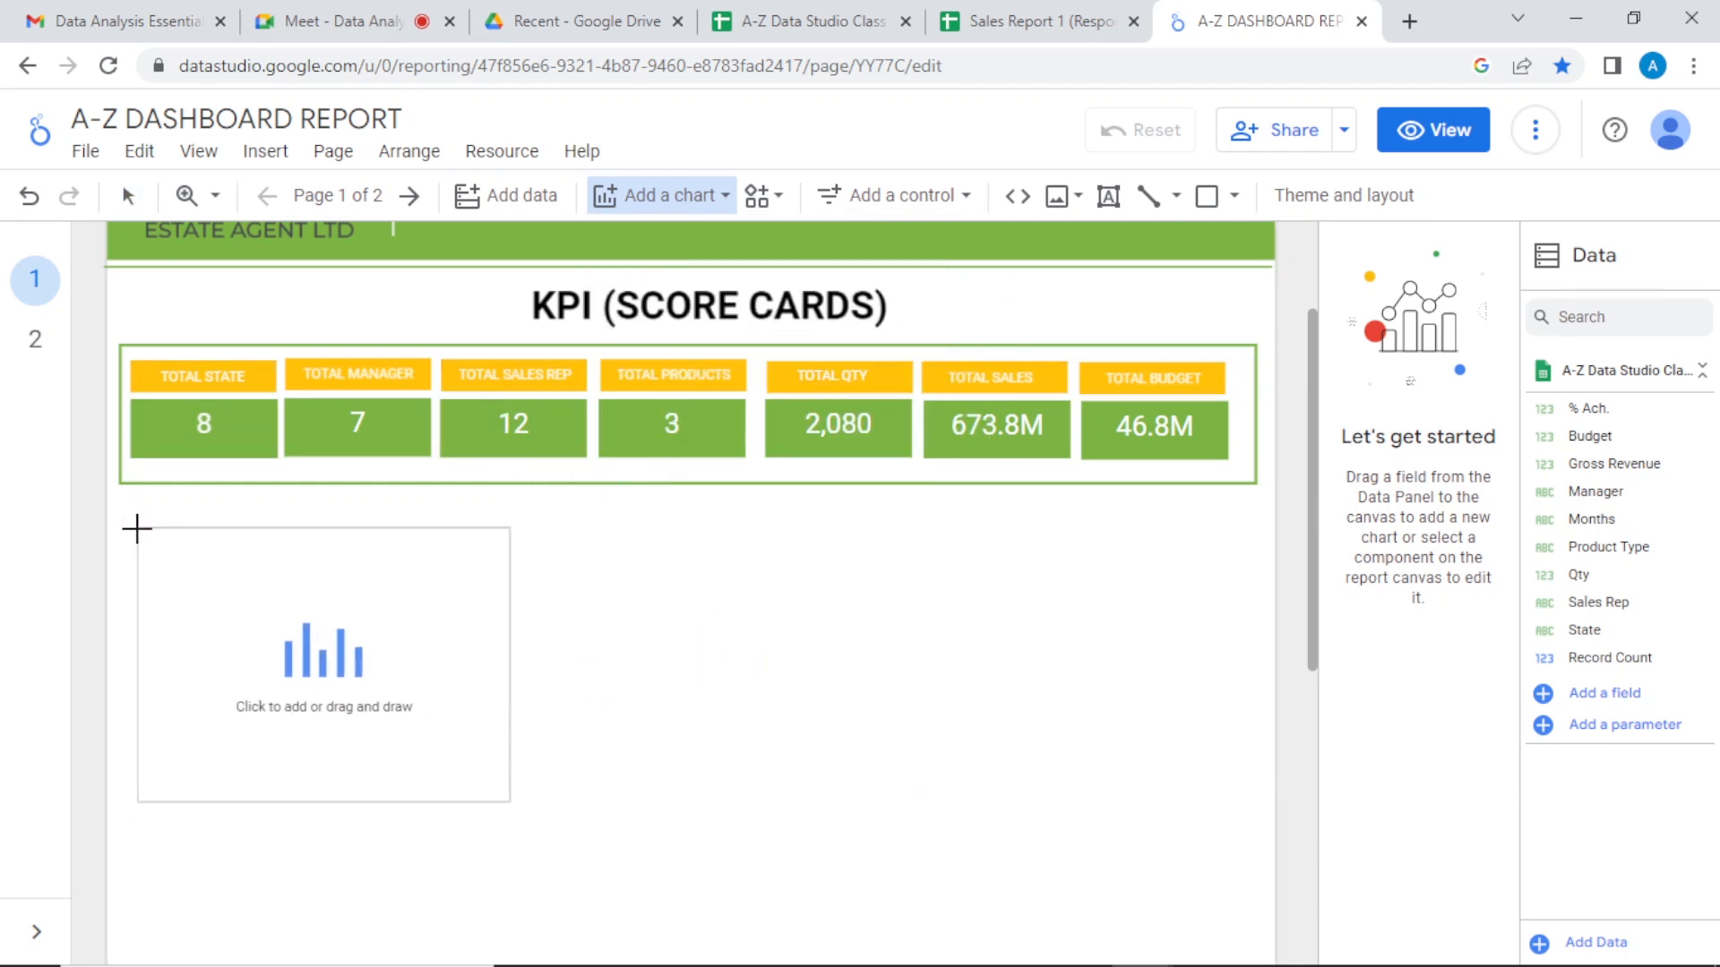
drag(132, 528, 702, 827)
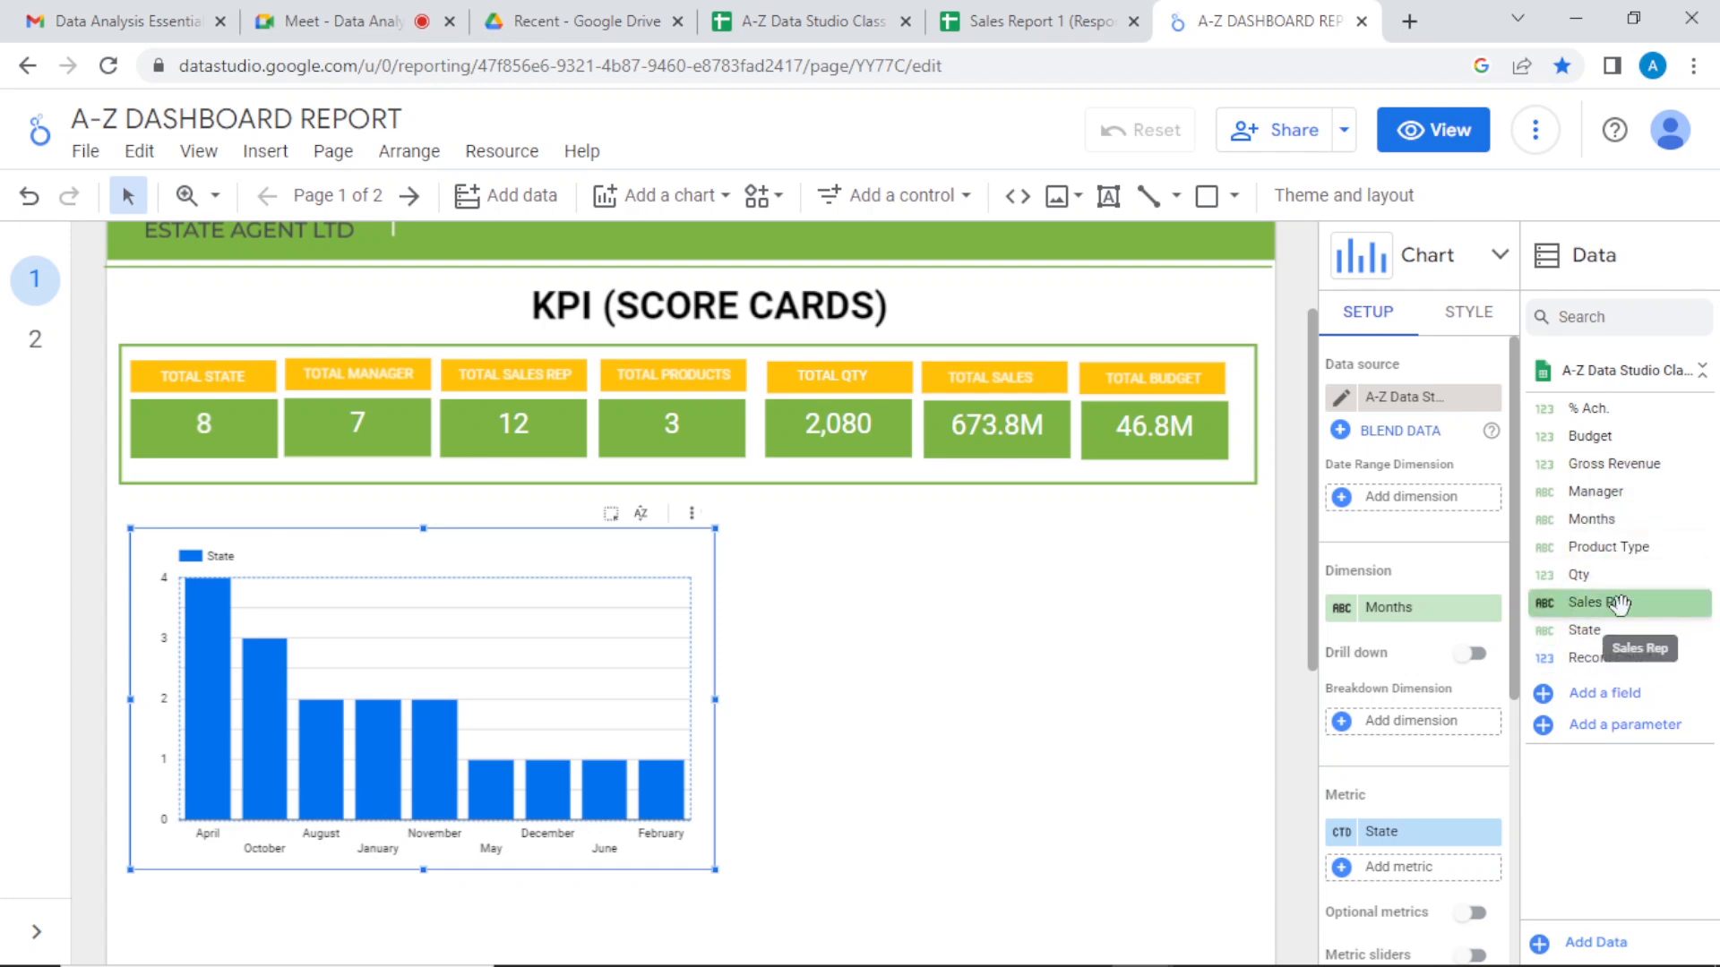
Step: Plot Gross Revenue by Sales Rep in the new column chart and widen it to nearly the full width of the score card frame
drag(1619, 605, 1456, 609)
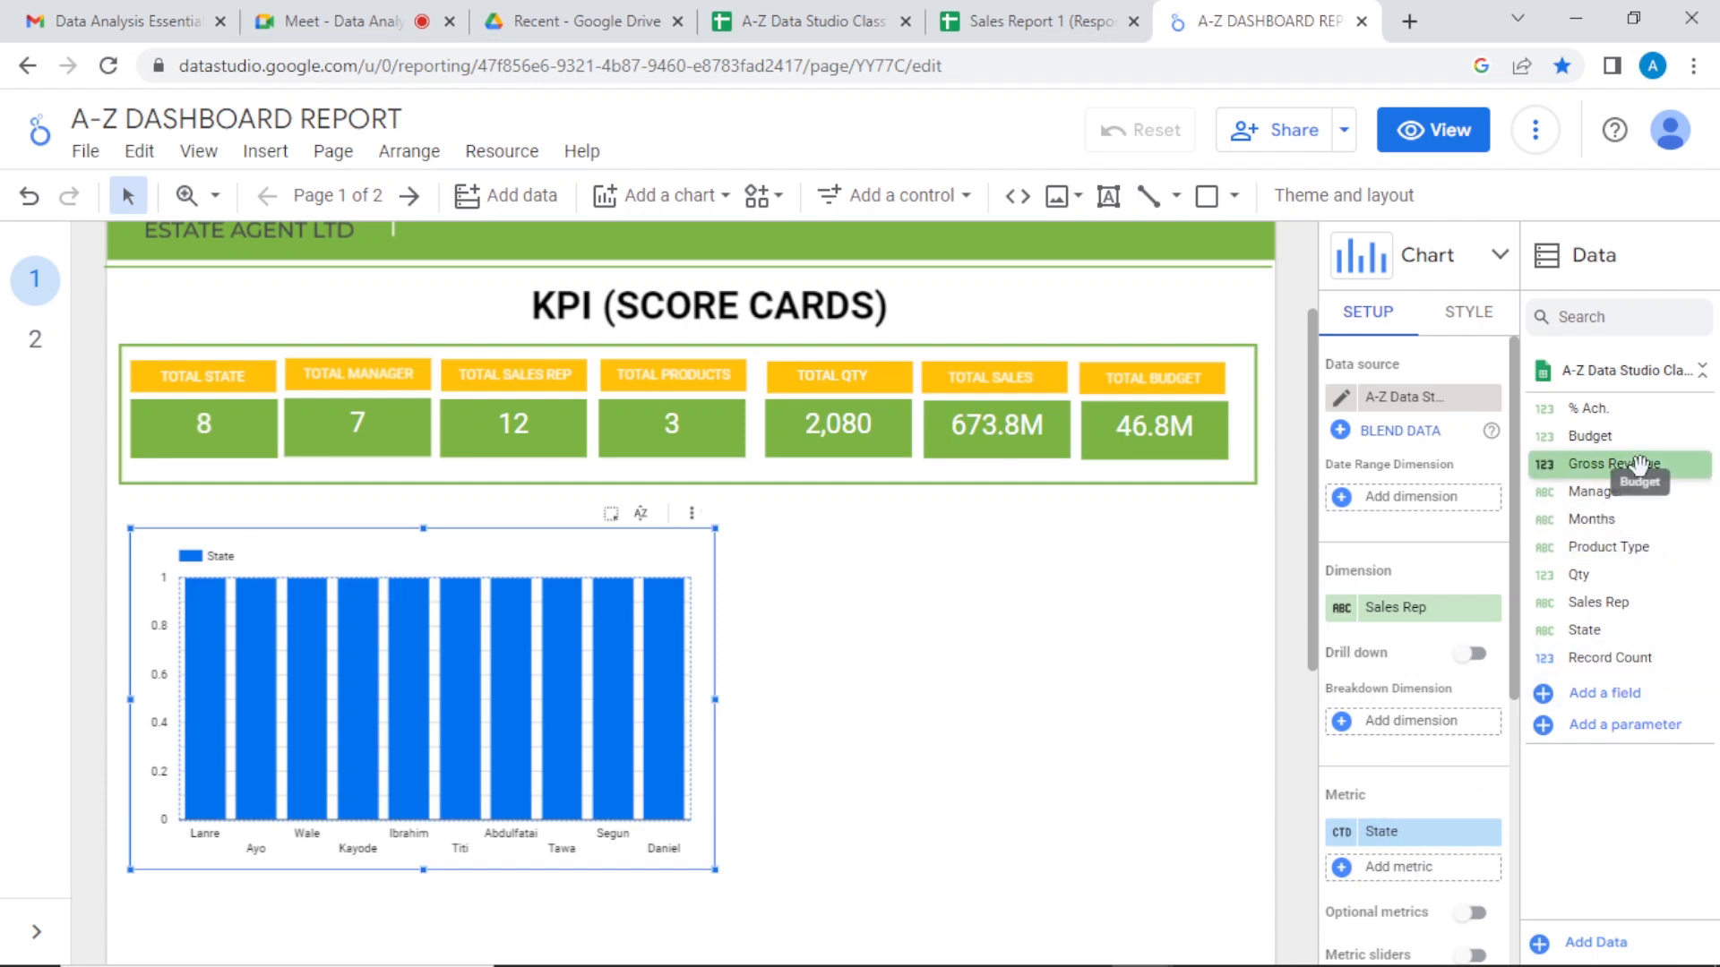
drag(1630, 464, 1438, 840)
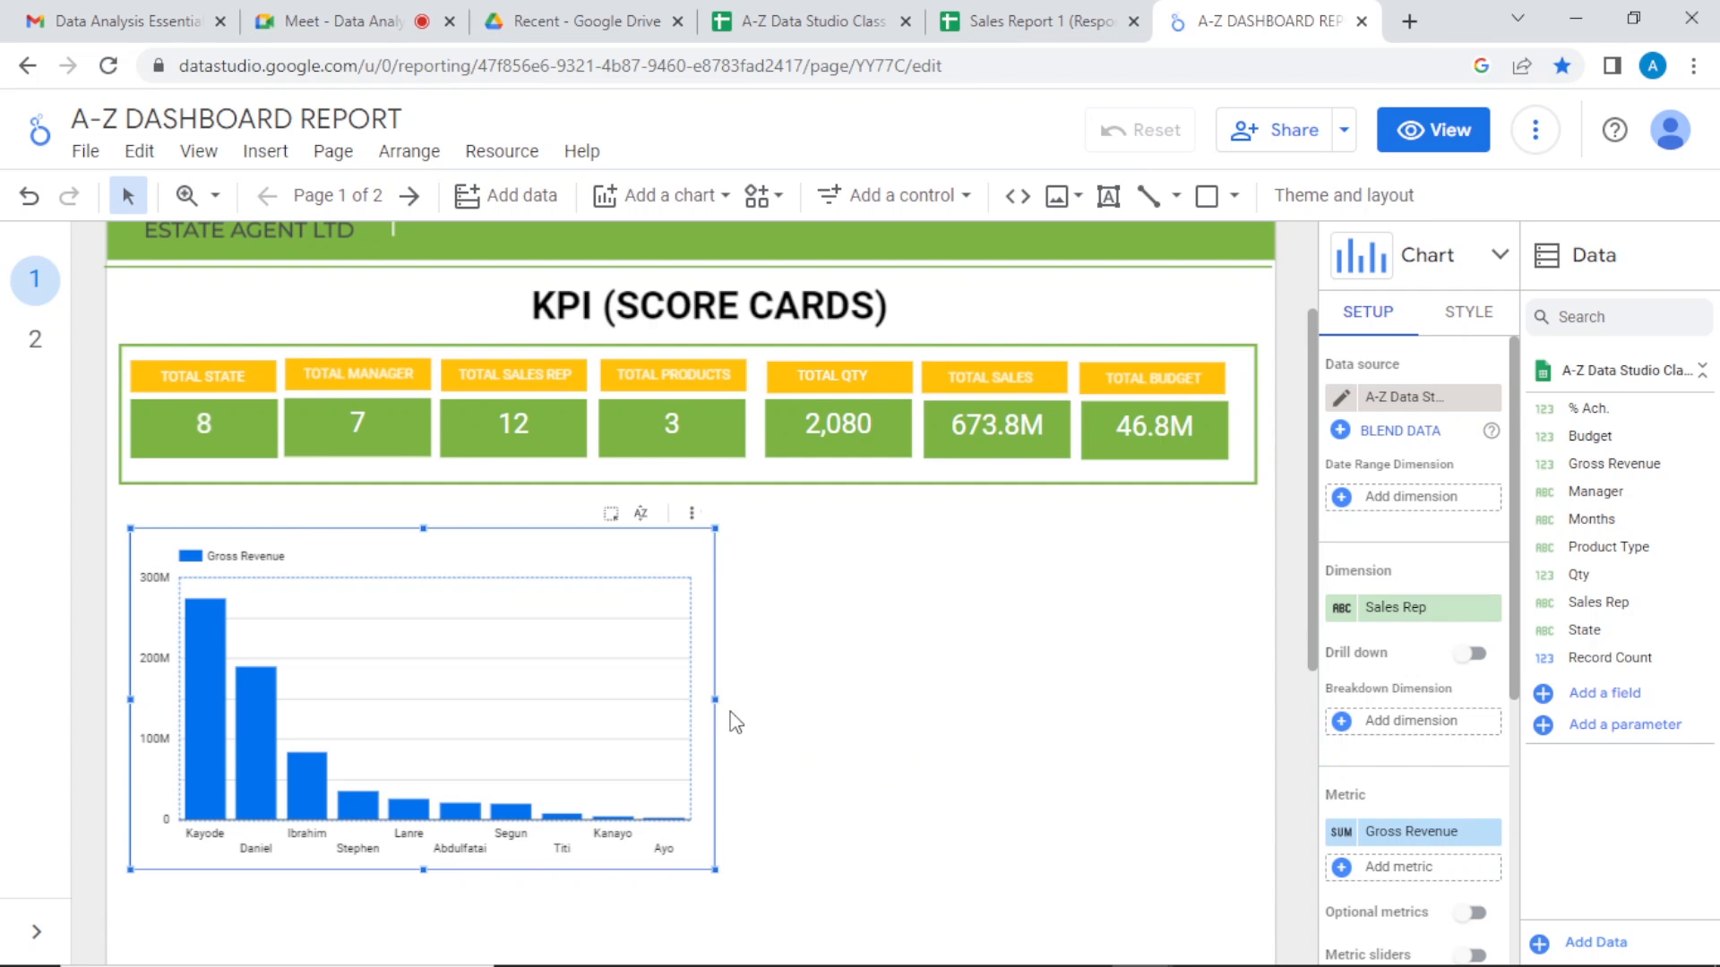
drag(714, 699, 1195, 657)
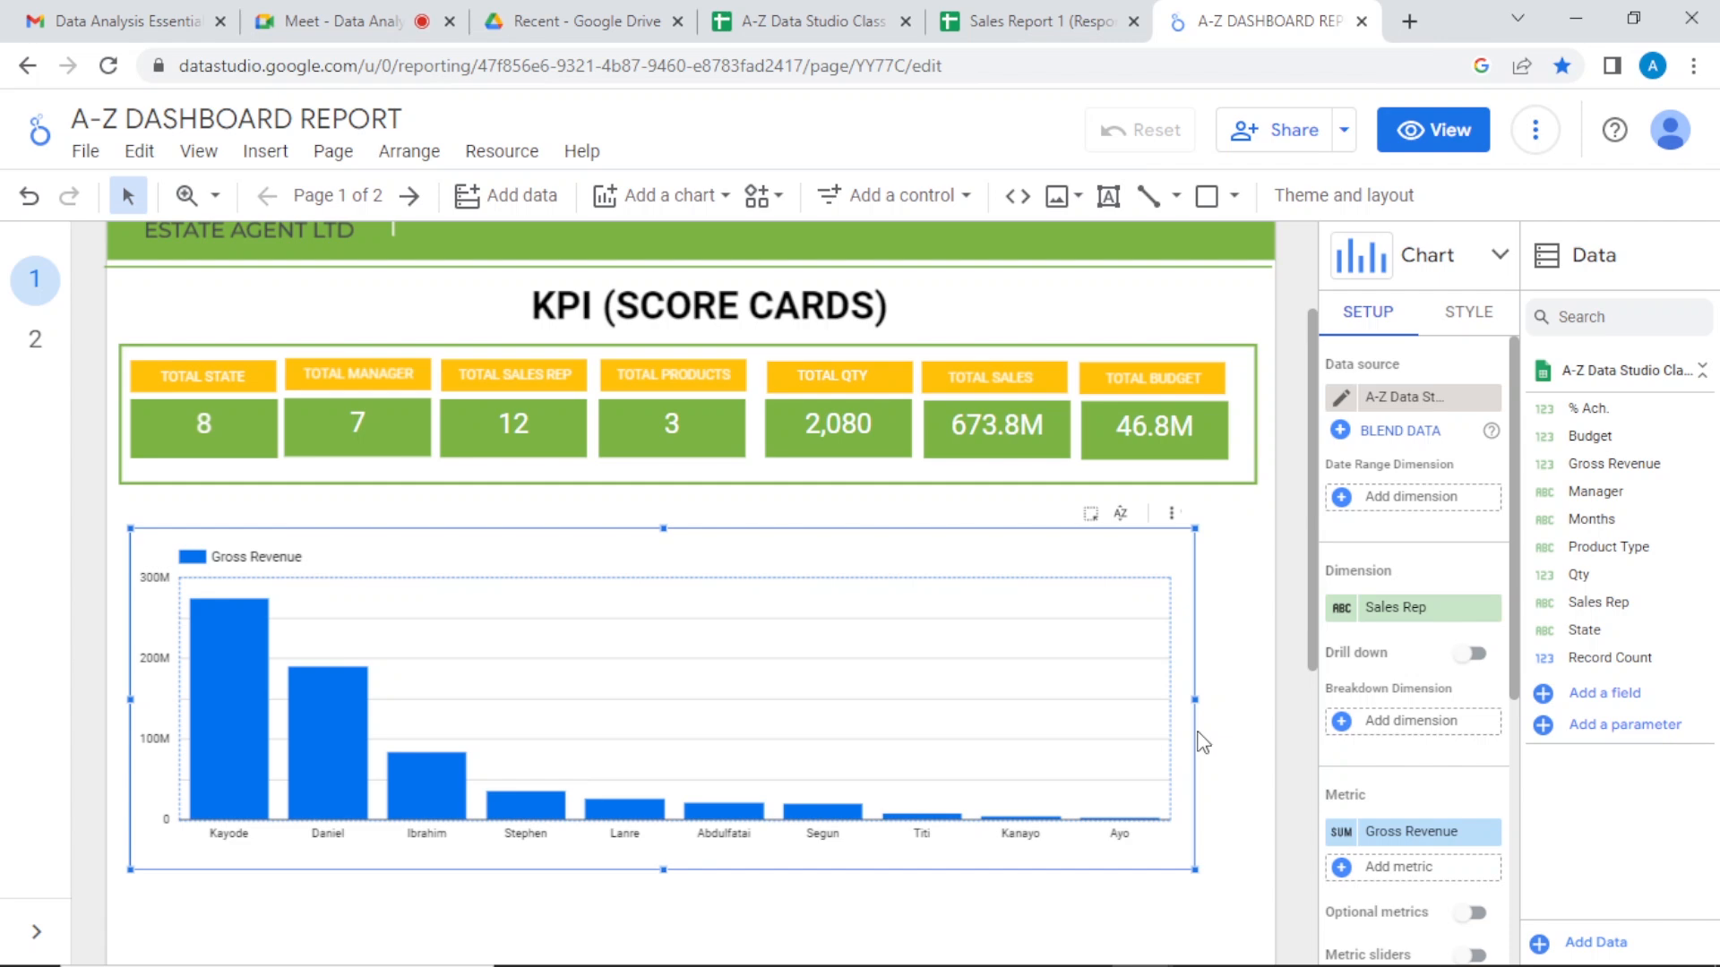
drag(1194, 700, 1249, 703)
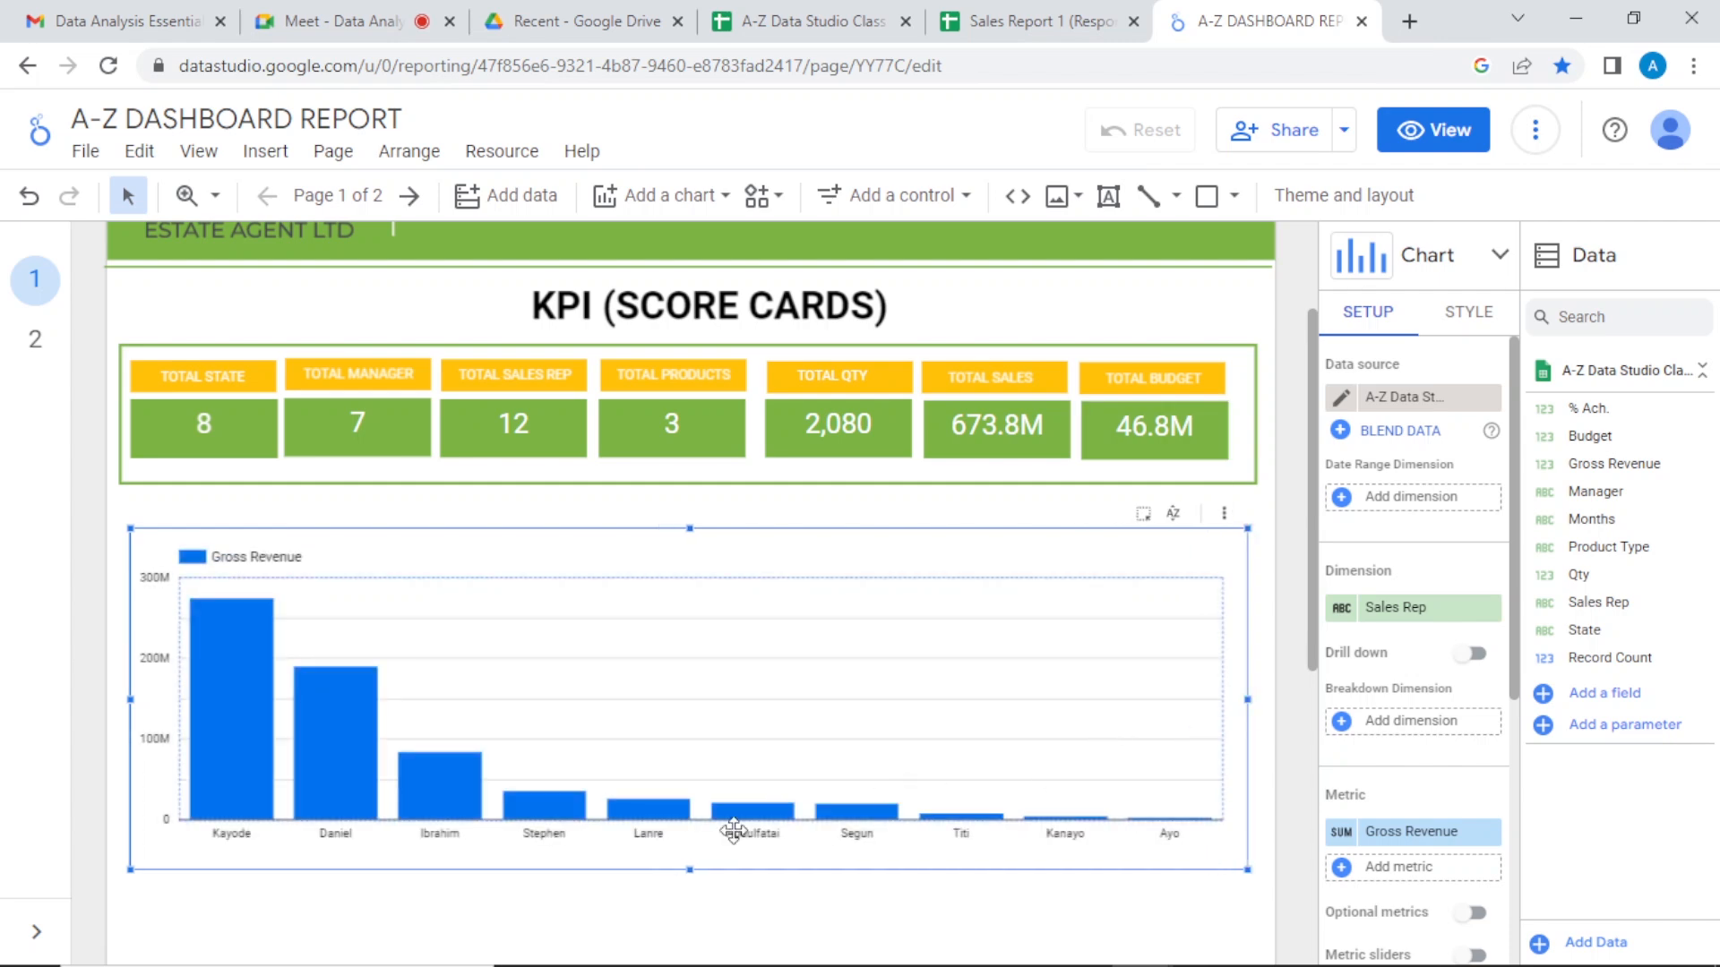
Step: Examine the gross revenue of individual sales reps in the column chart and bring up the chart's style settings
mouse_move(443, 796)
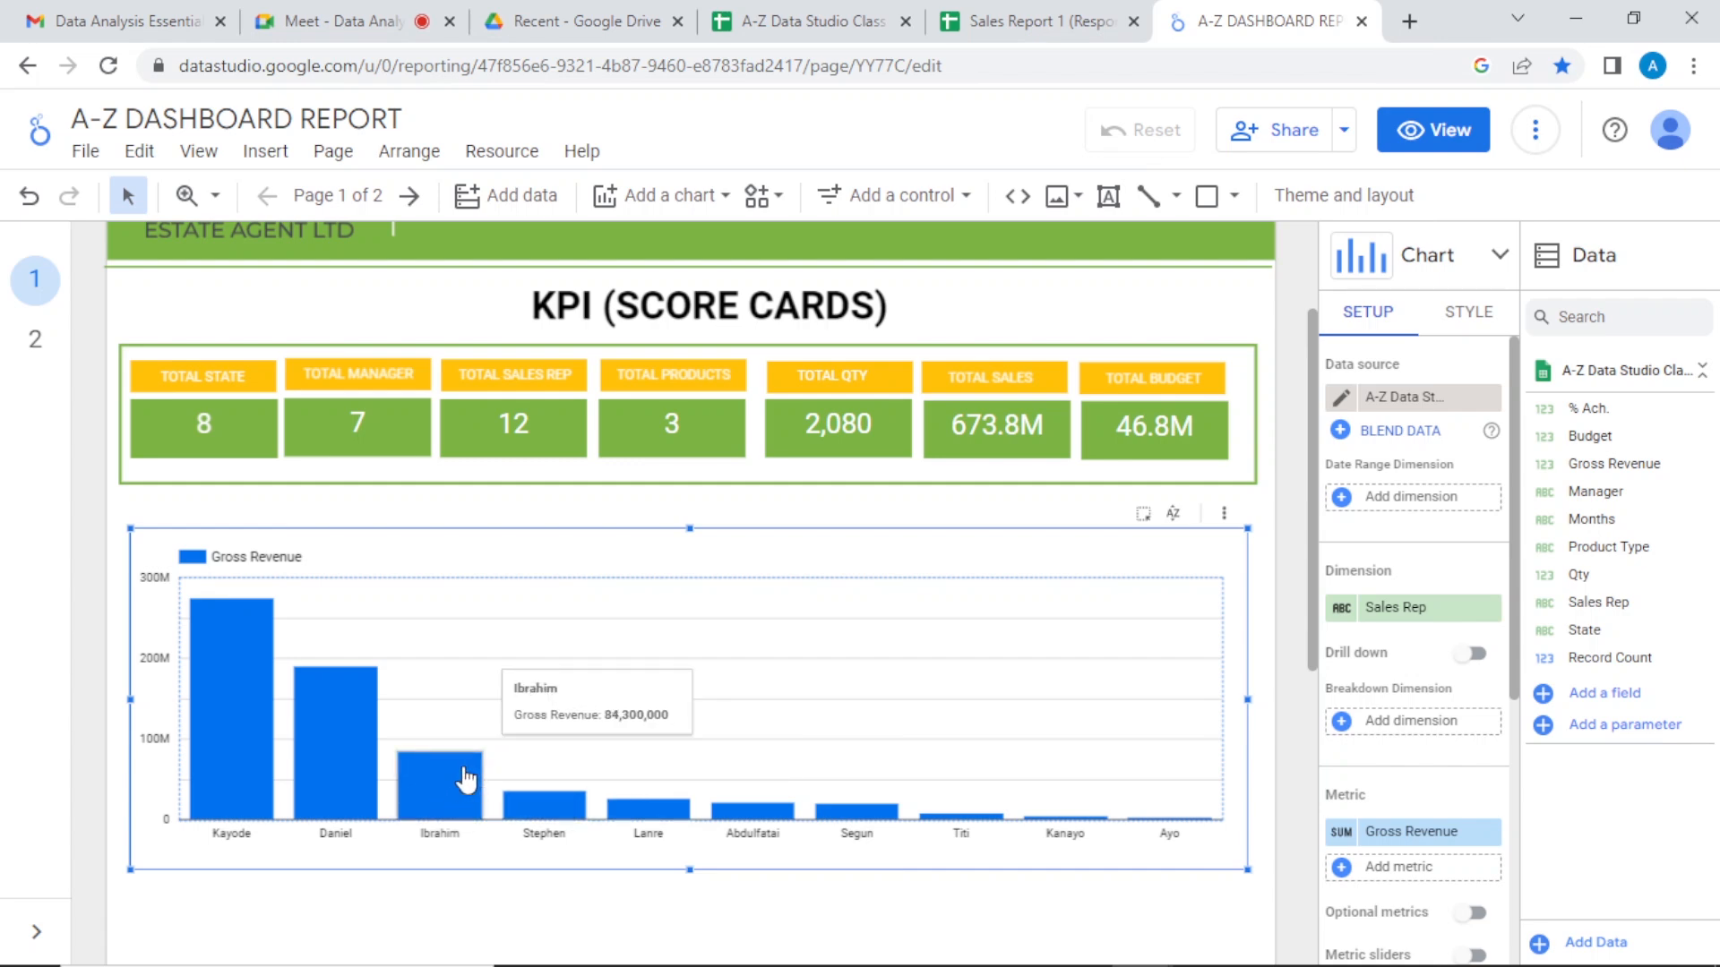
mouse_move(331, 741)
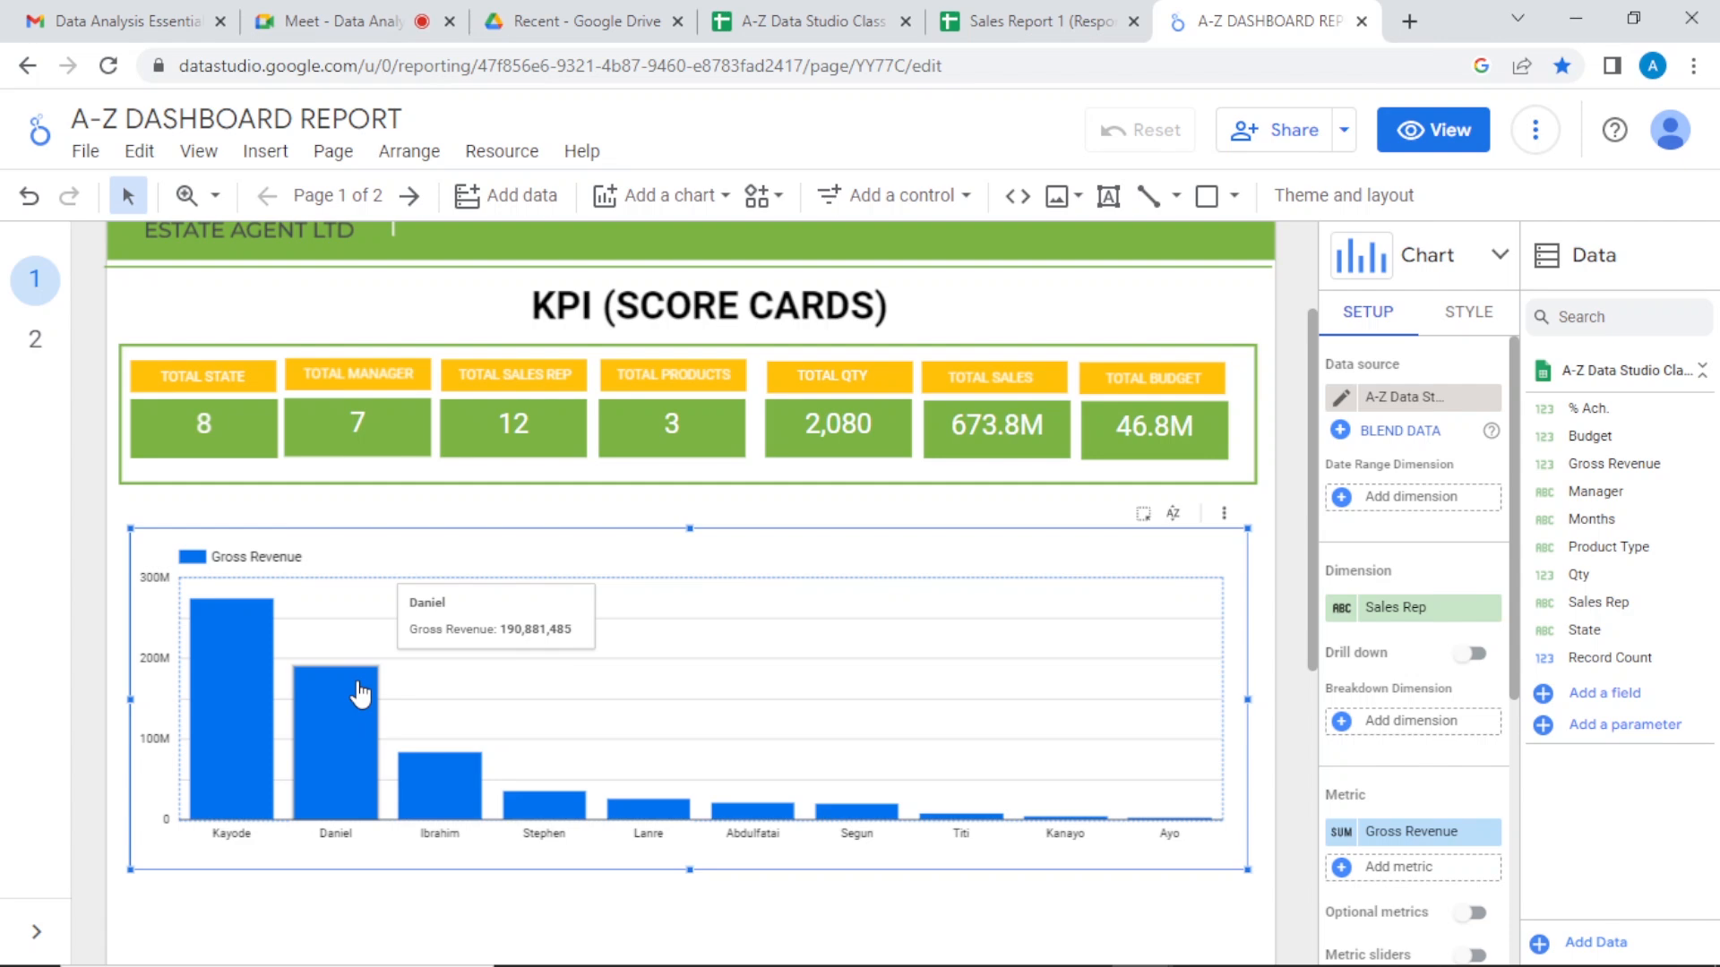
mouse_move(247, 712)
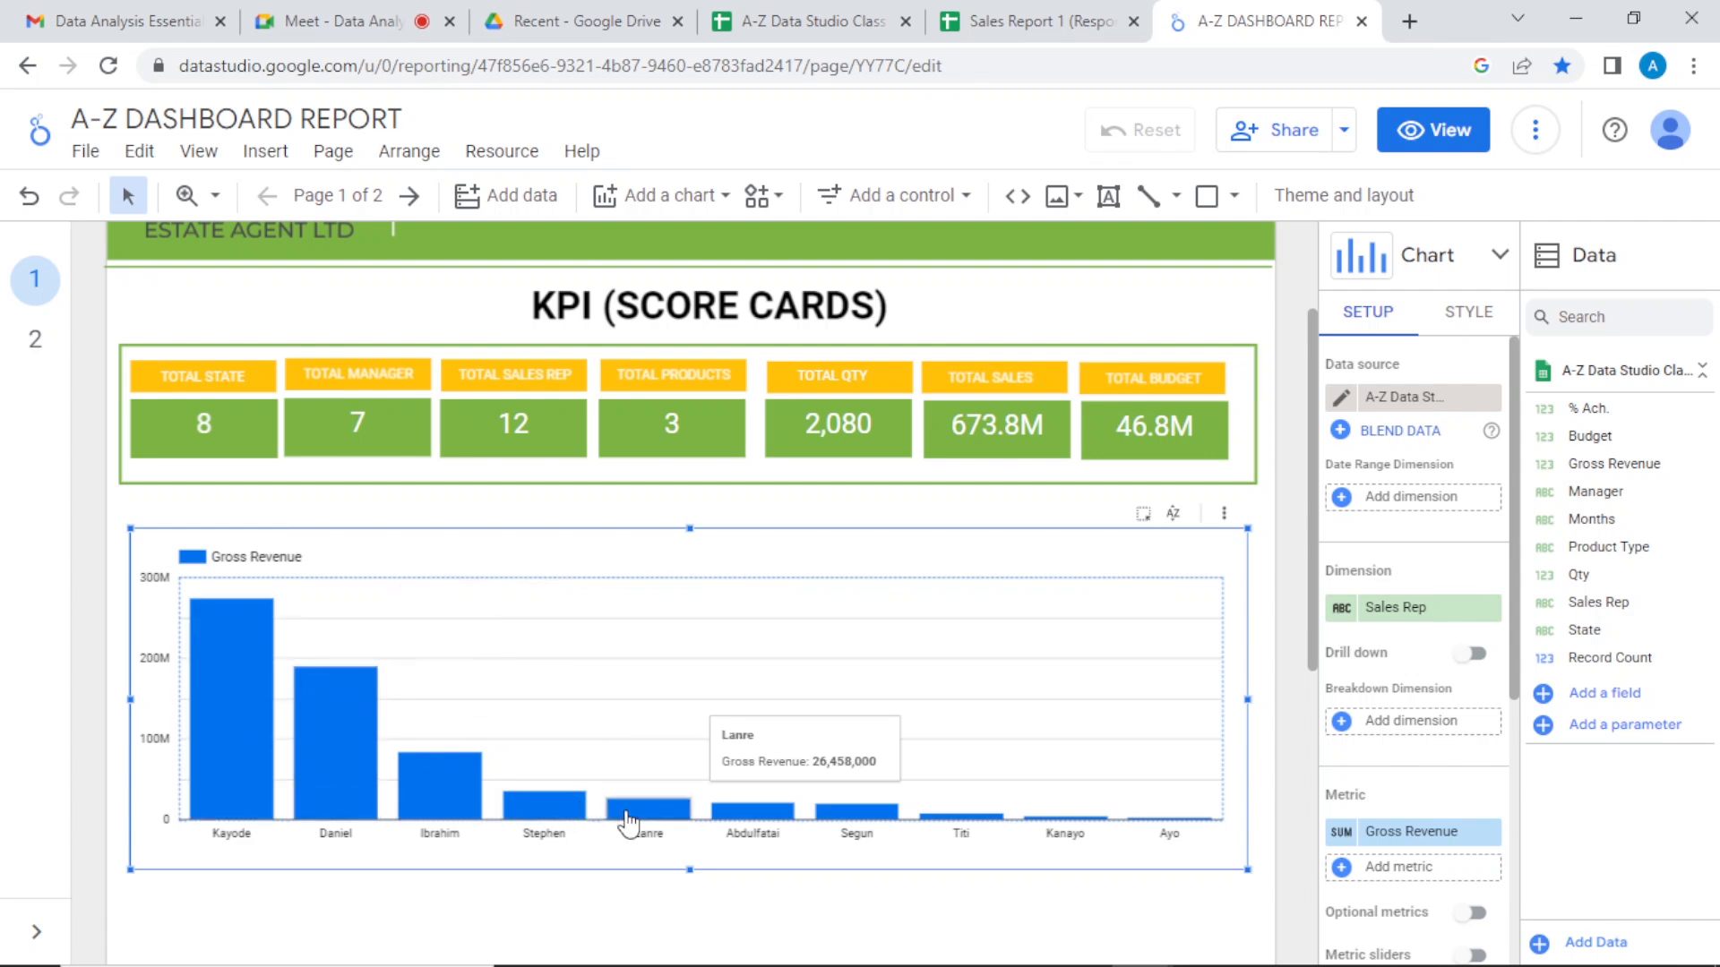
mouse_move(775, 822)
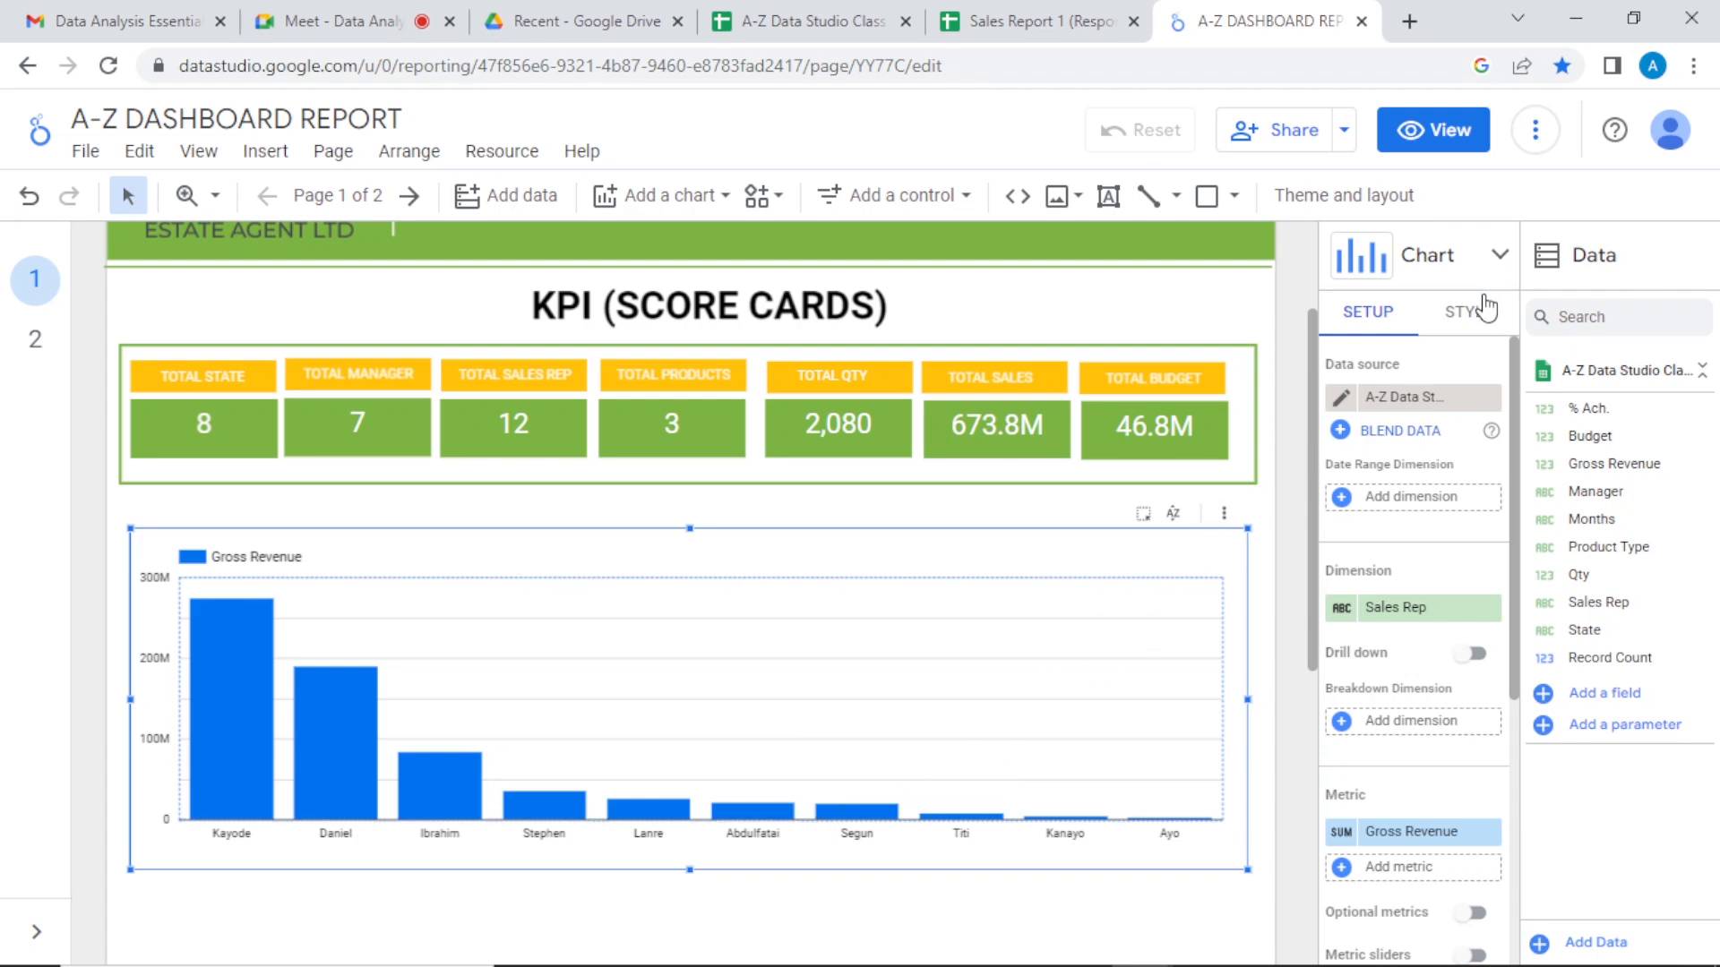
click(1486, 307)
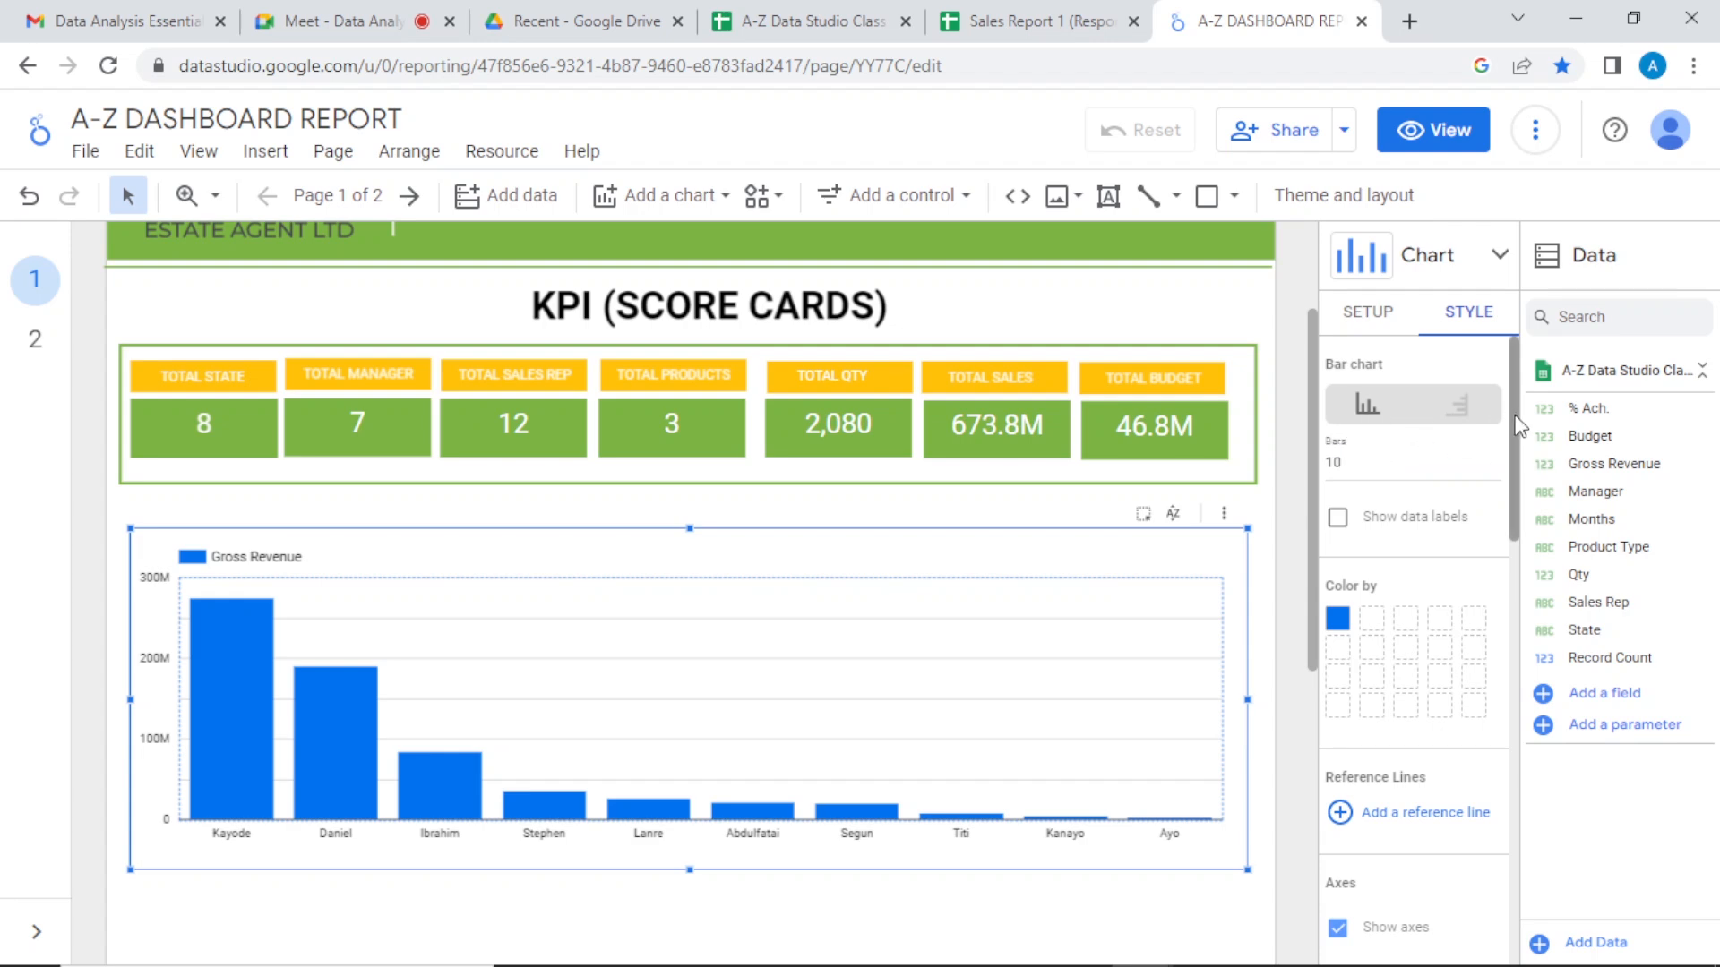
drag(1517, 426, 1520, 445)
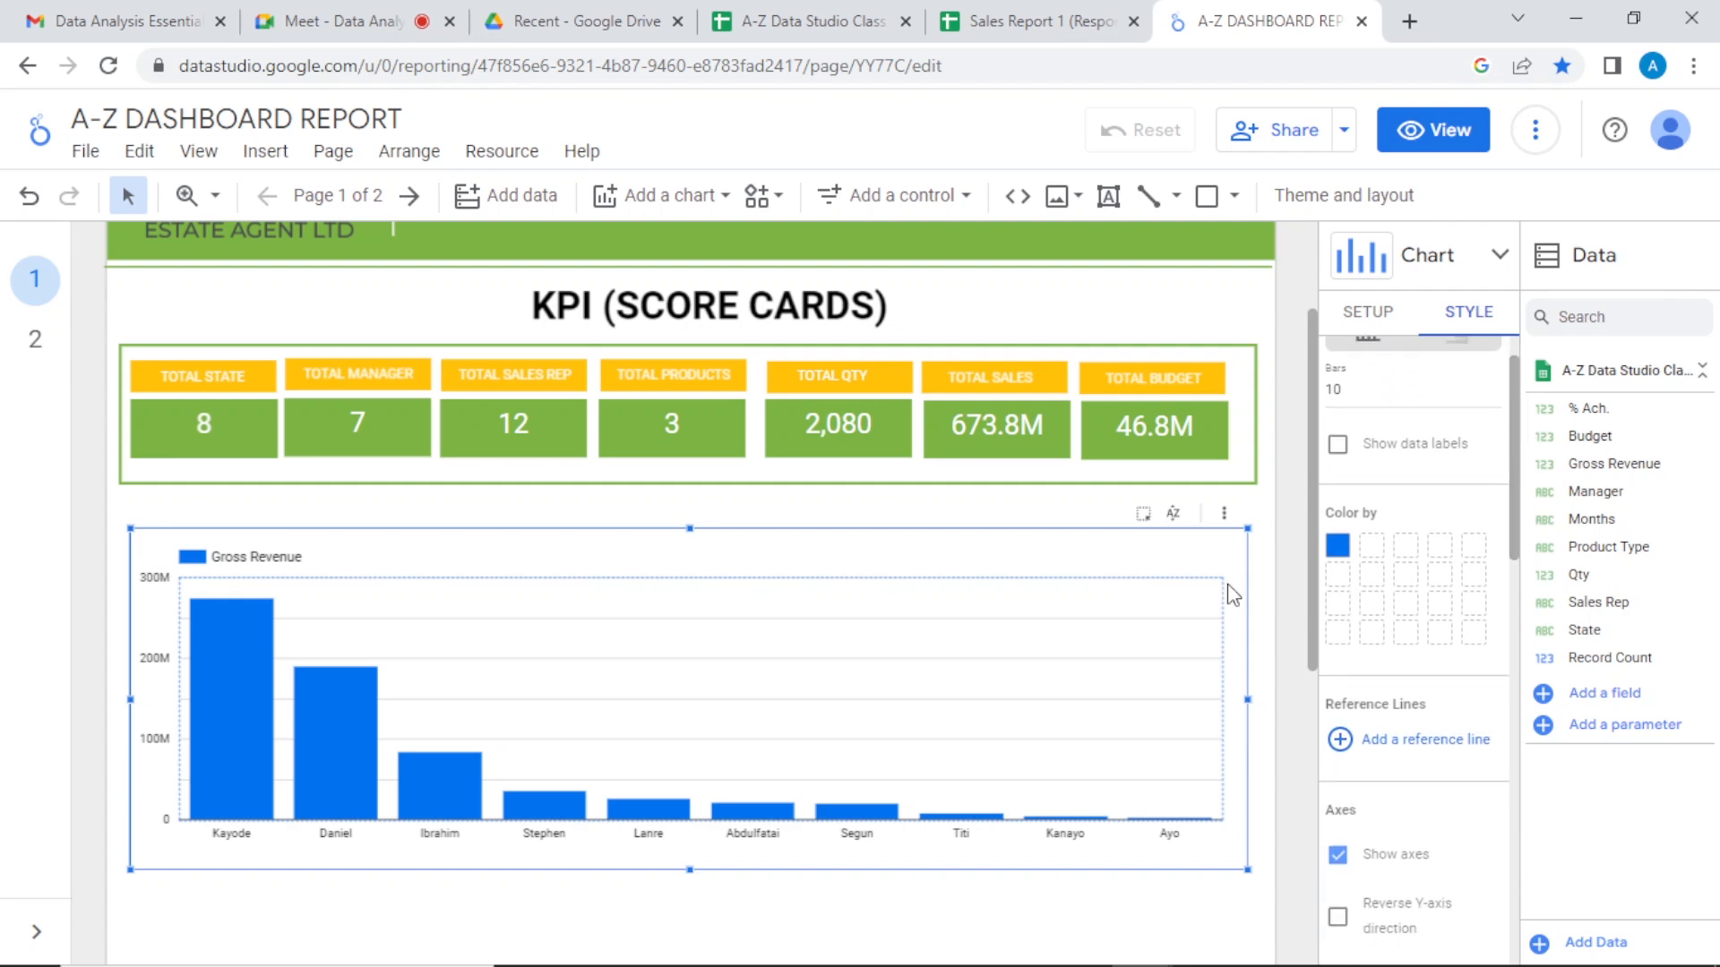
mouse_move(1169, 829)
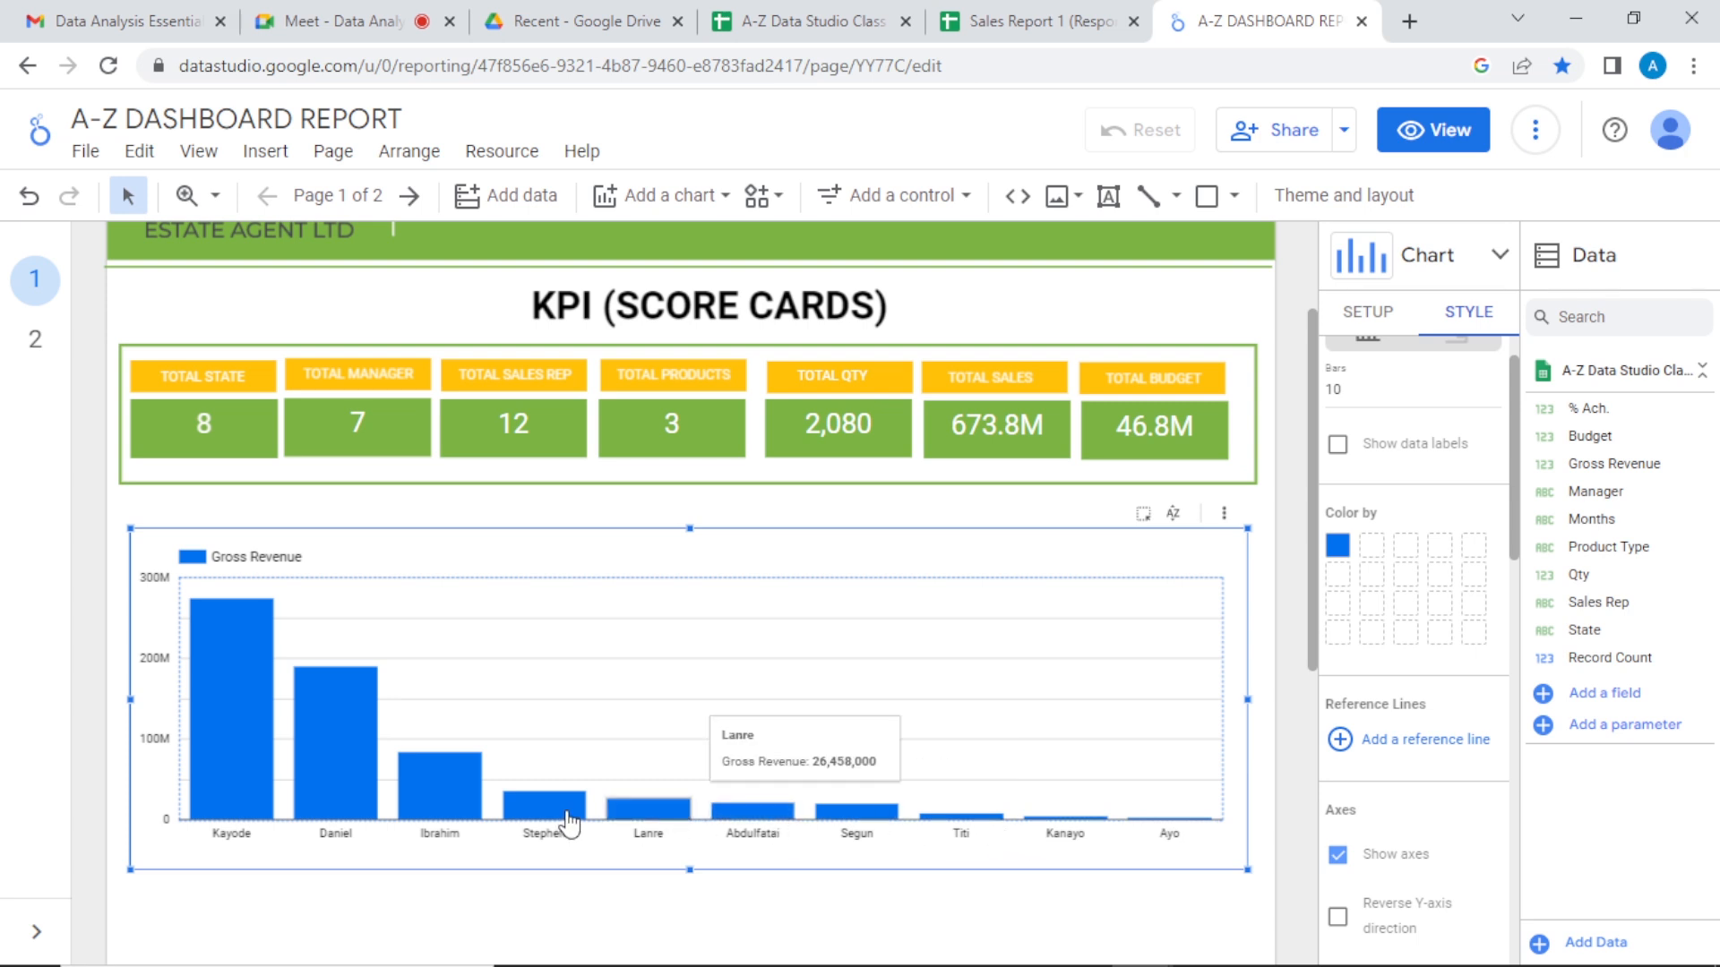
mouse_move(260, 757)
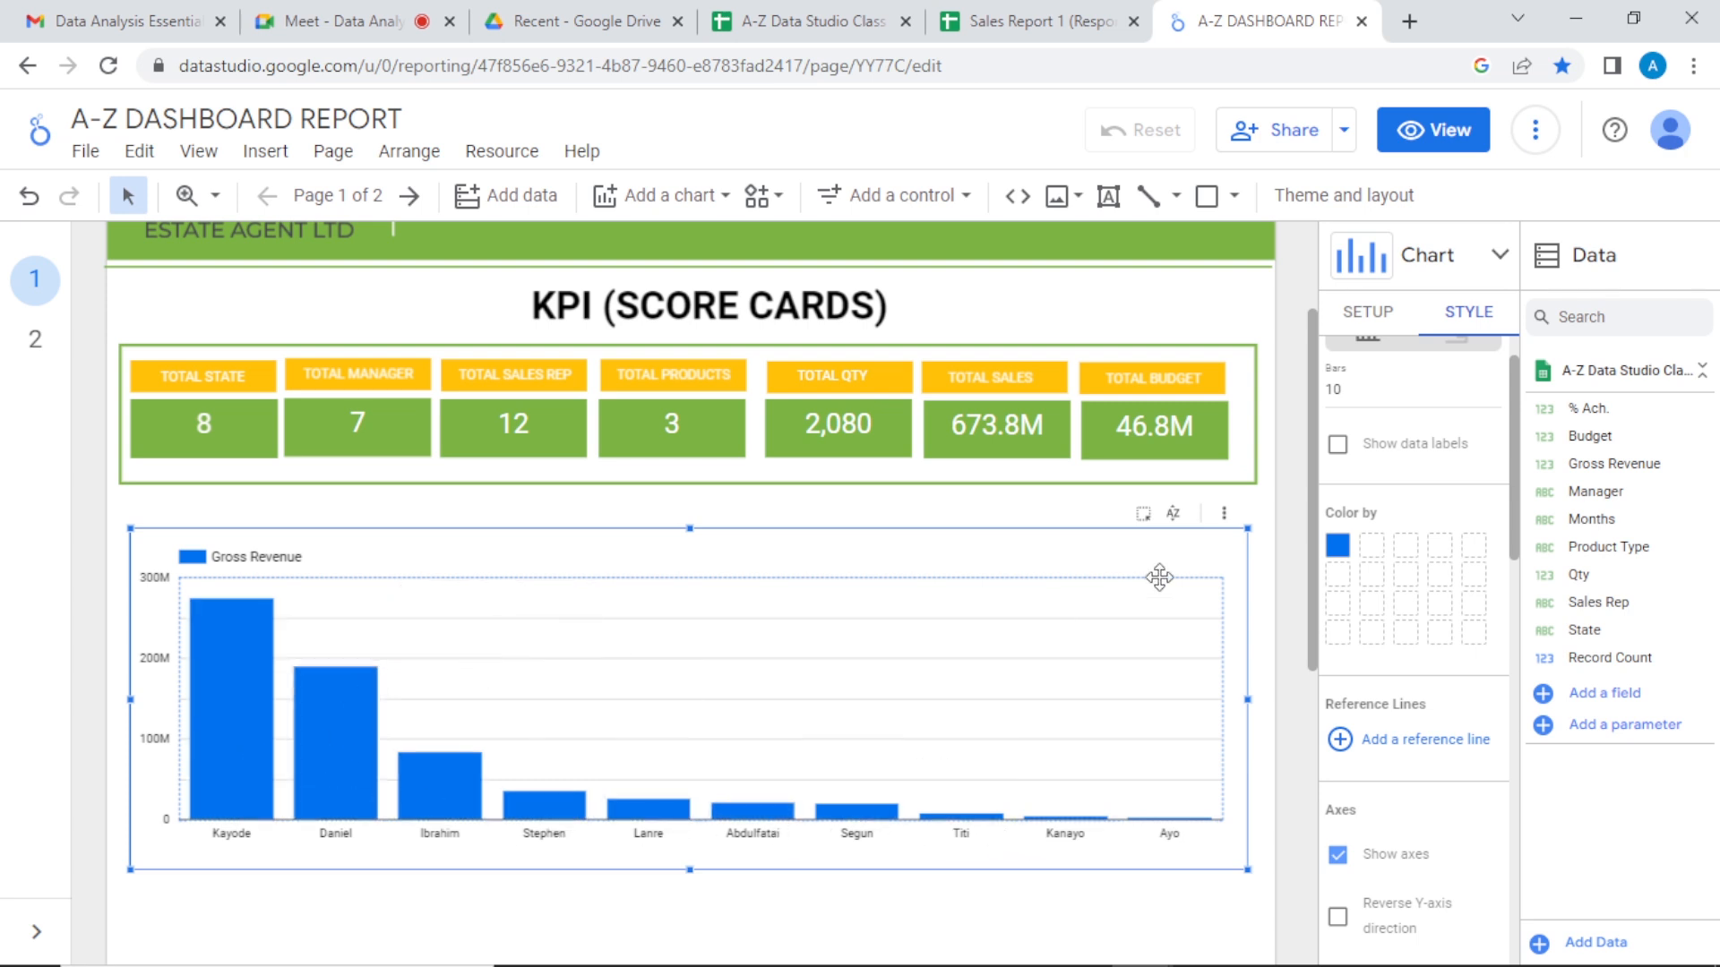
Step: Set the number of bars shown in the column chart to 7
click(1491, 388)
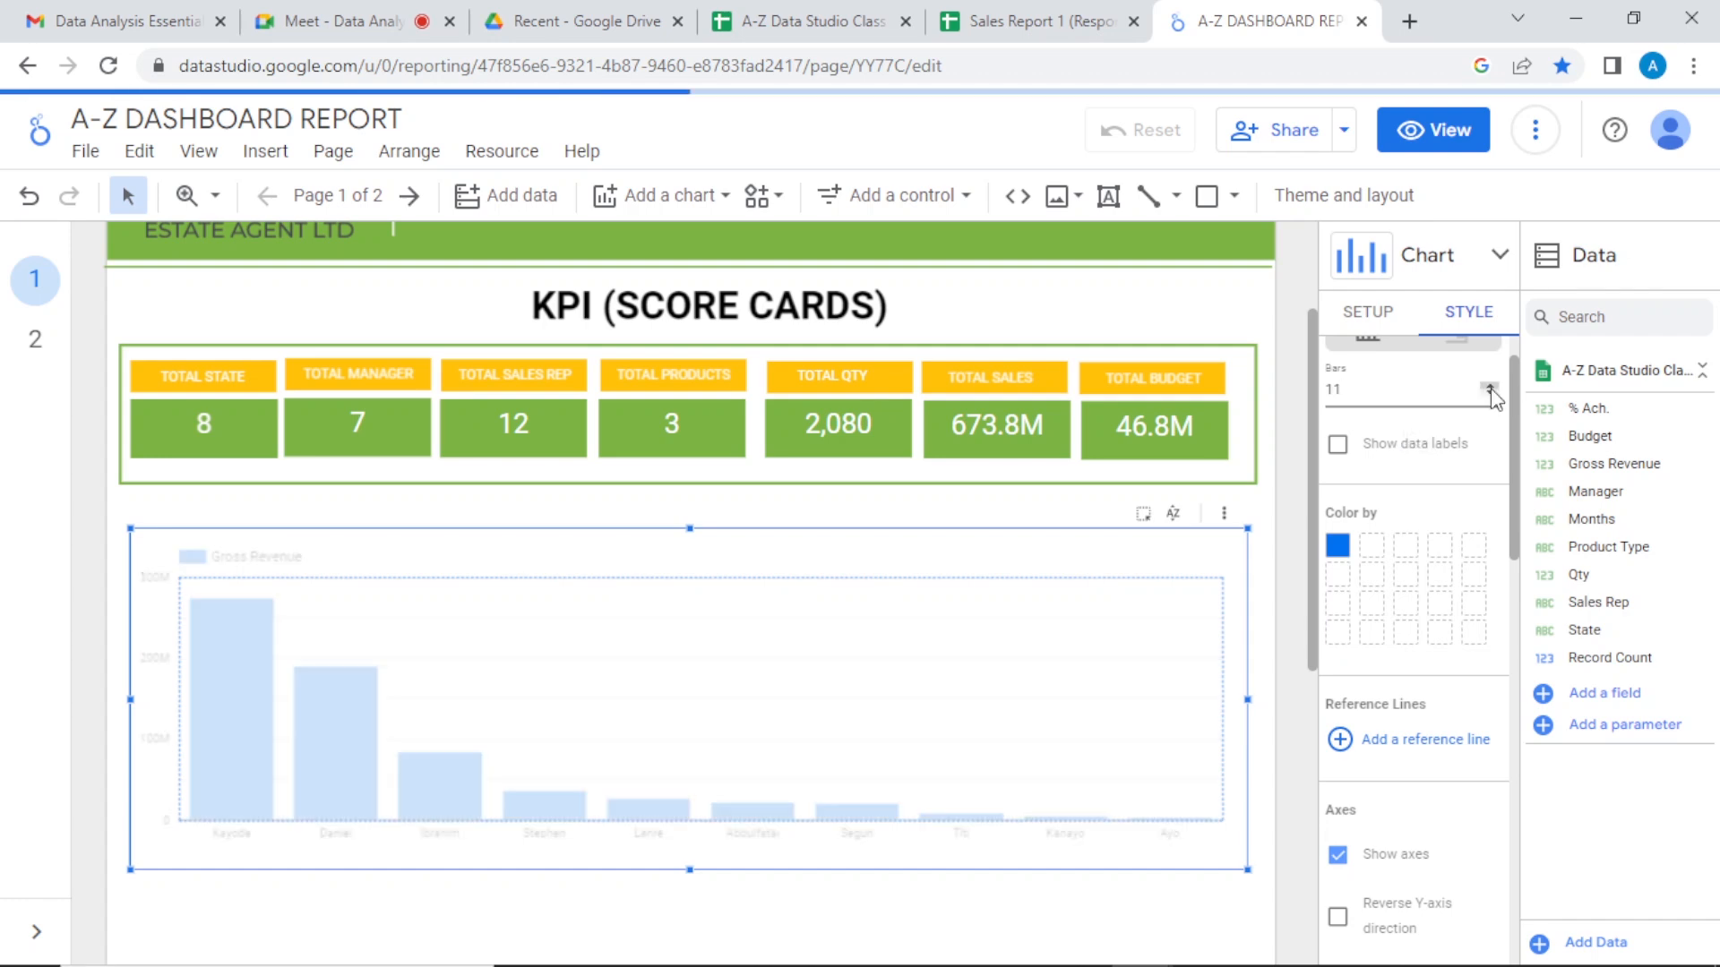
click(1491, 394)
click(1490, 395)
click(1490, 394)
click(1491, 394)
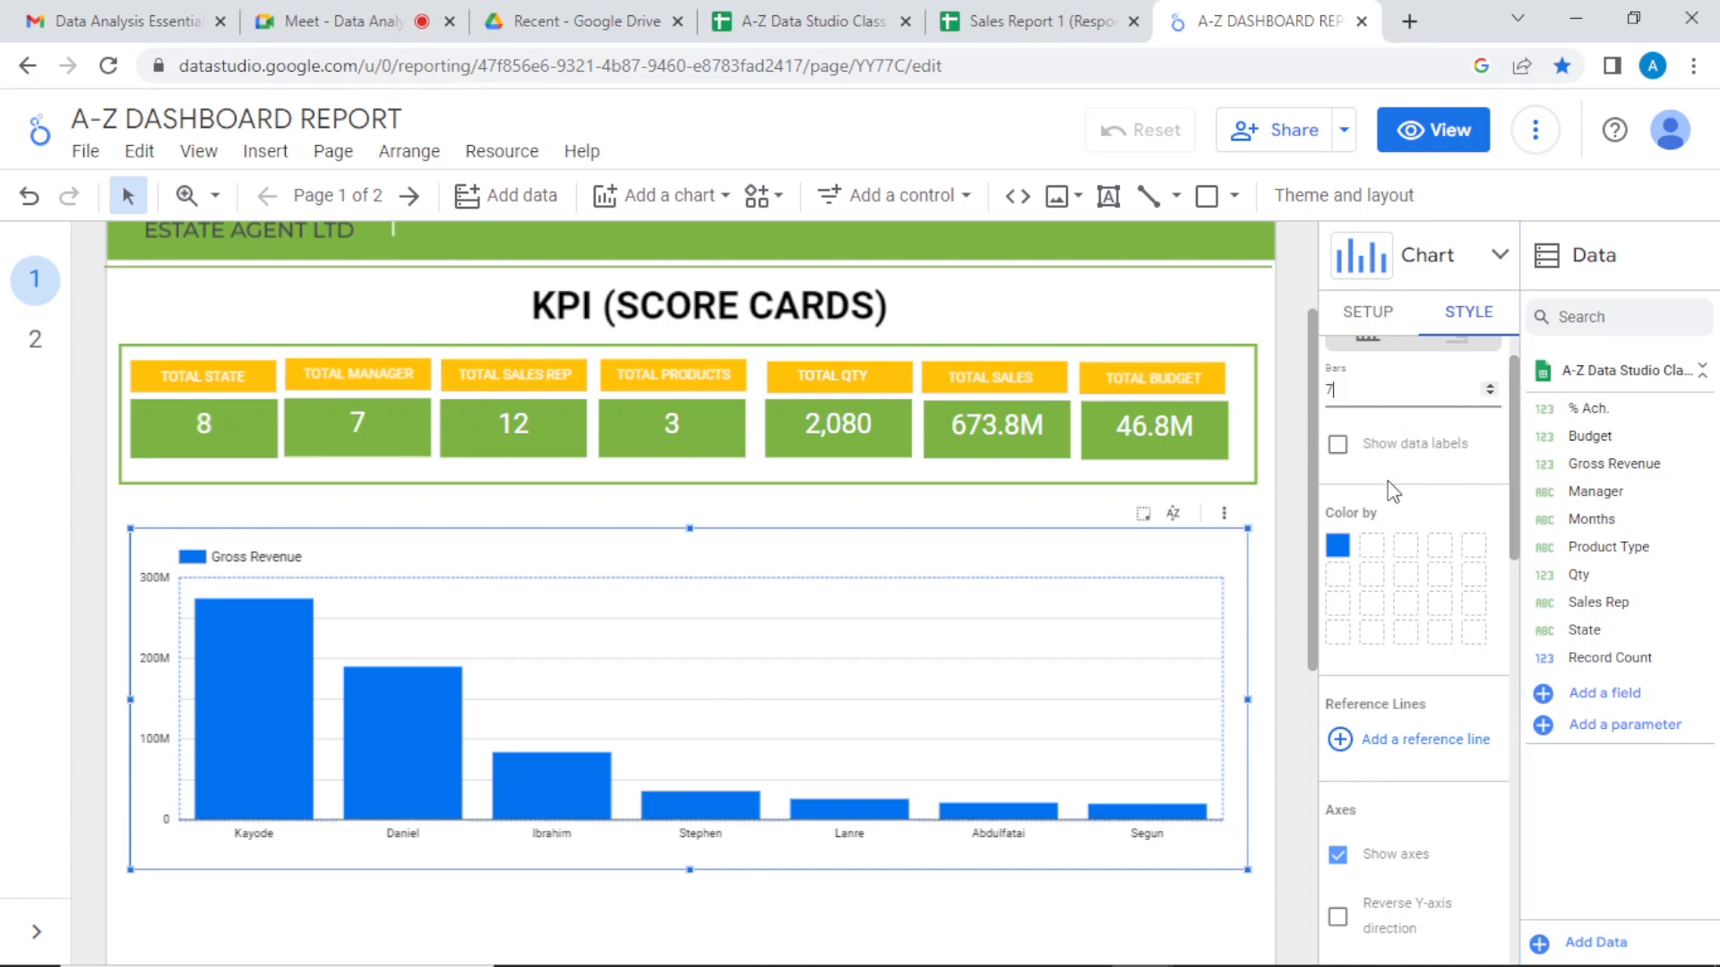
Step: Colour the chart's bars with the theme's light green and set the number of bars to 12
click(1335, 550)
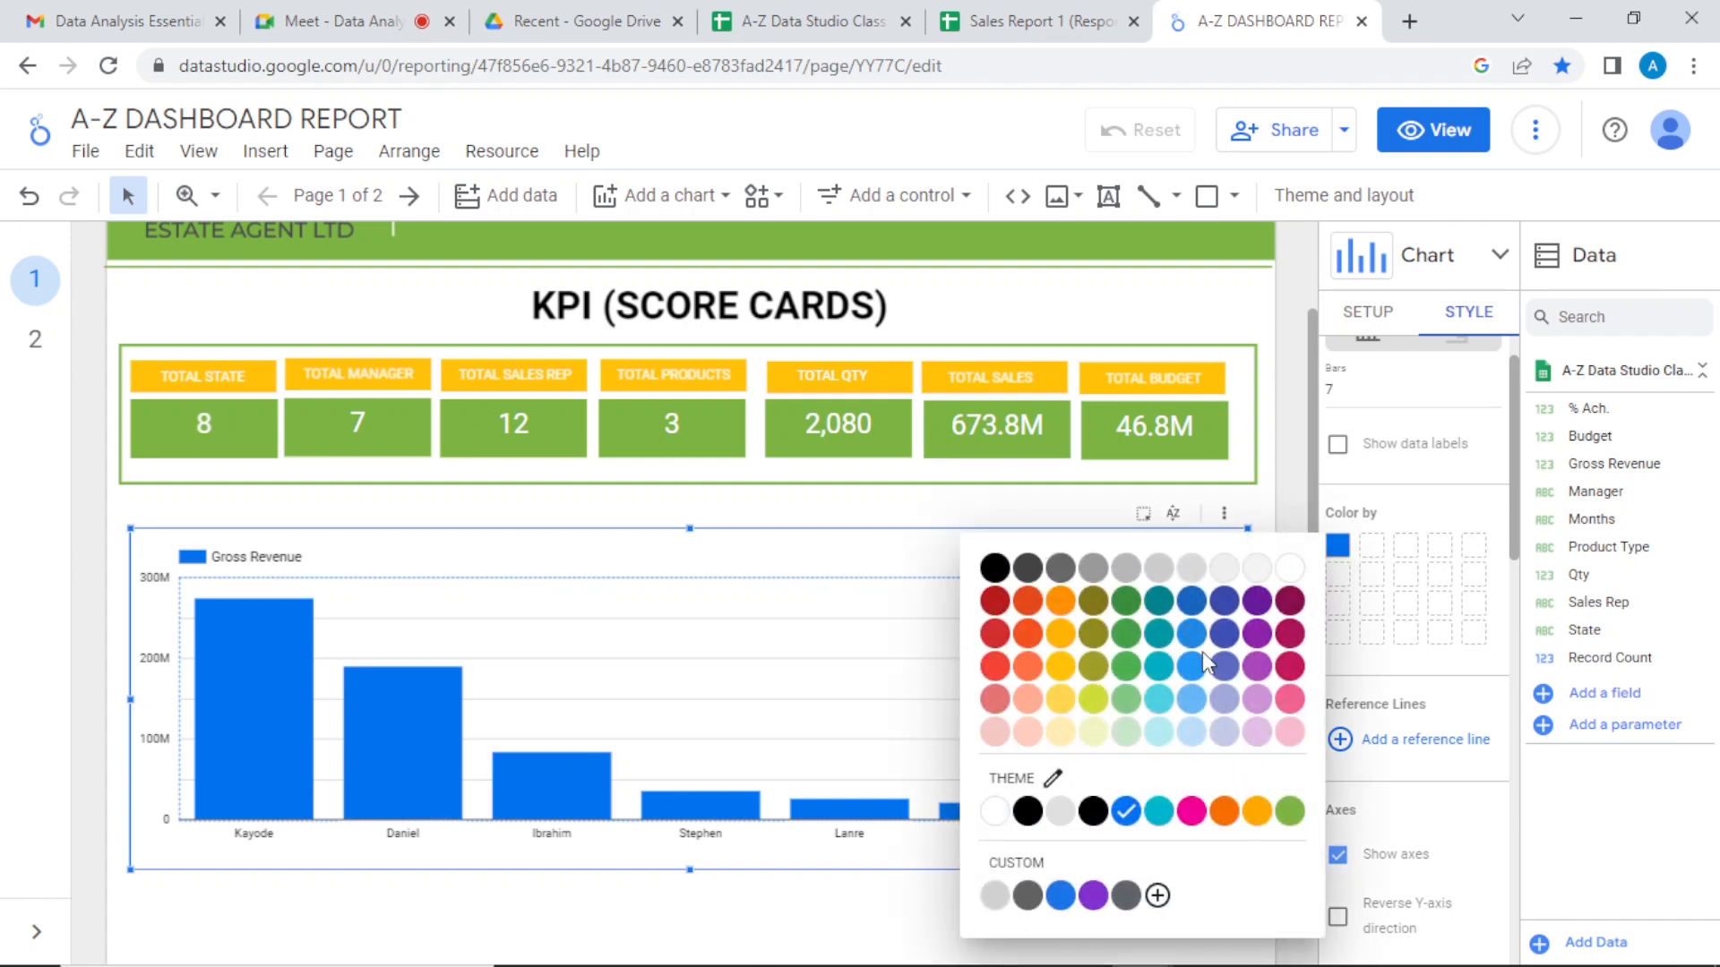
click(1291, 812)
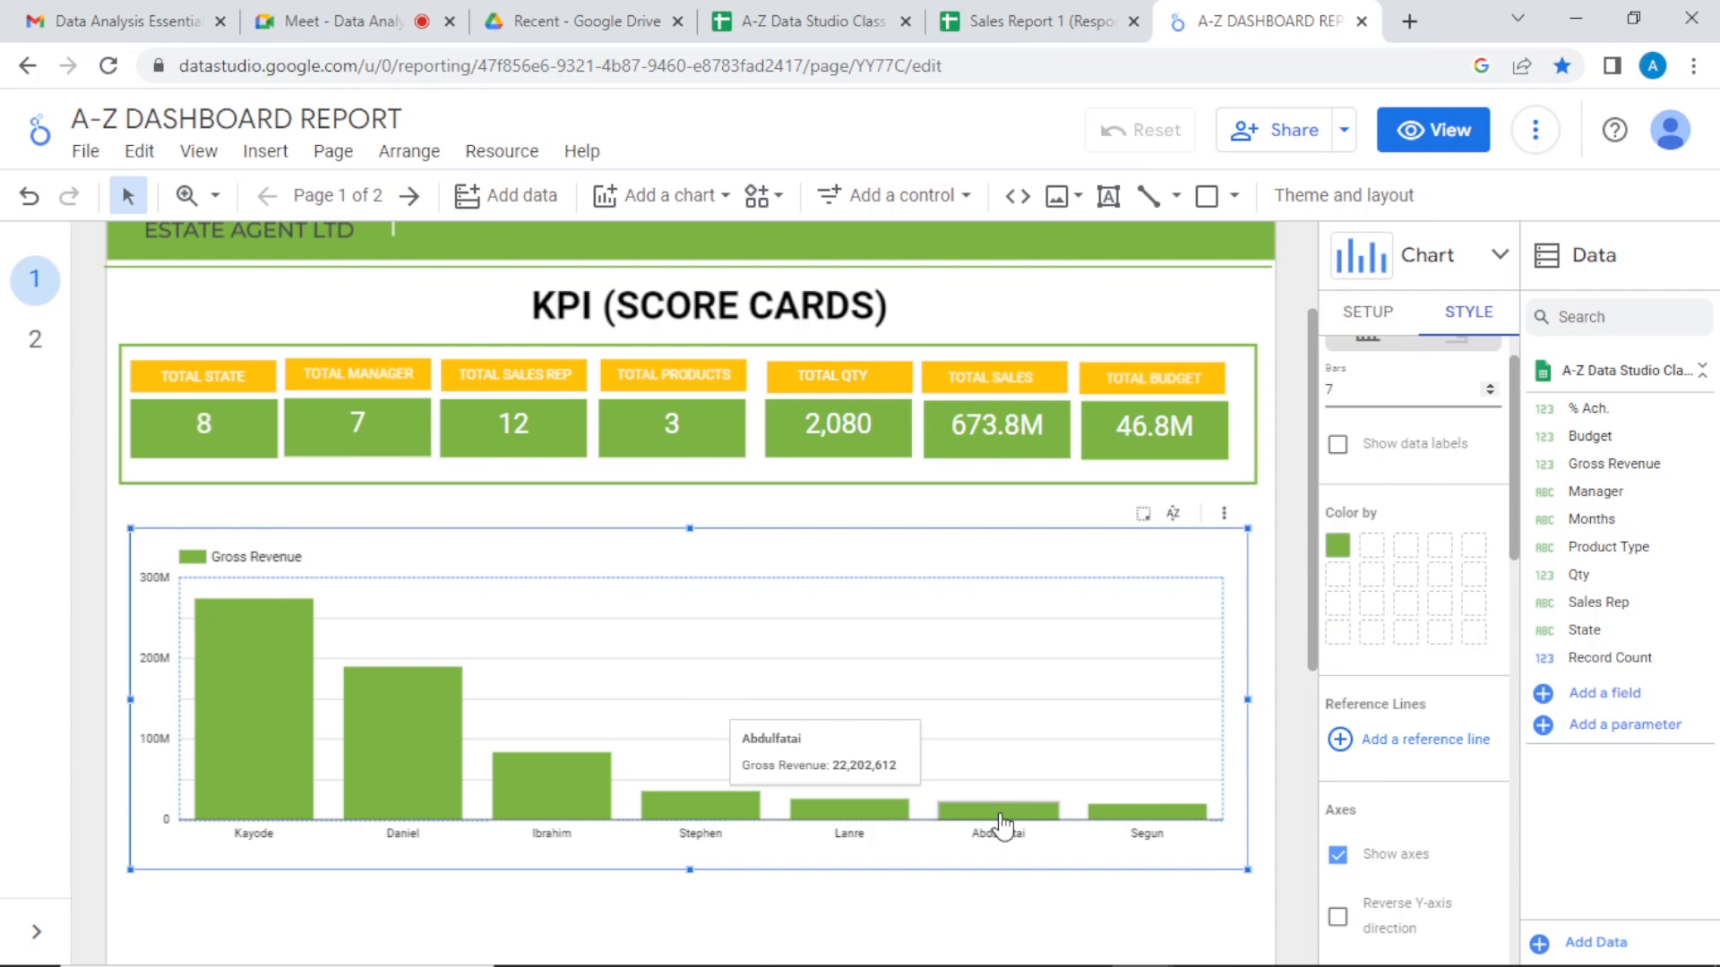
click(1488, 386)
click(1487, 386)
click(1487, 386)
click(1487, 386)
click(1488, 387)
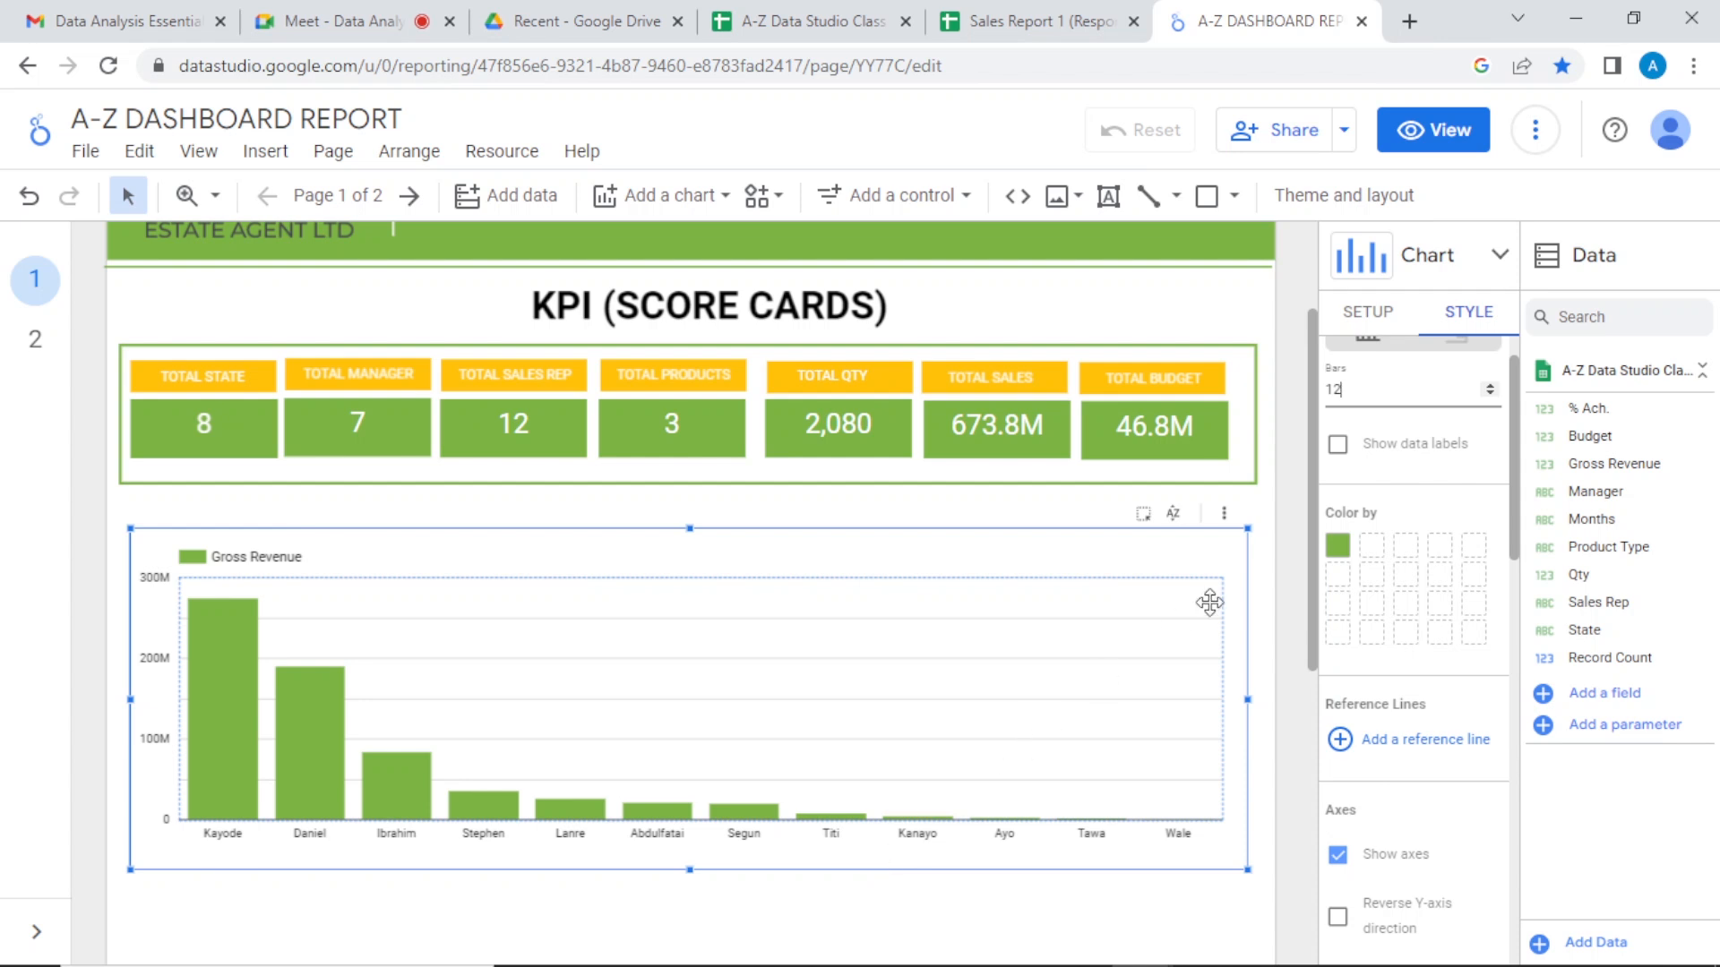
Step: Show data labels on the revenue bars and format them as compact numbers
click(1339, 446)
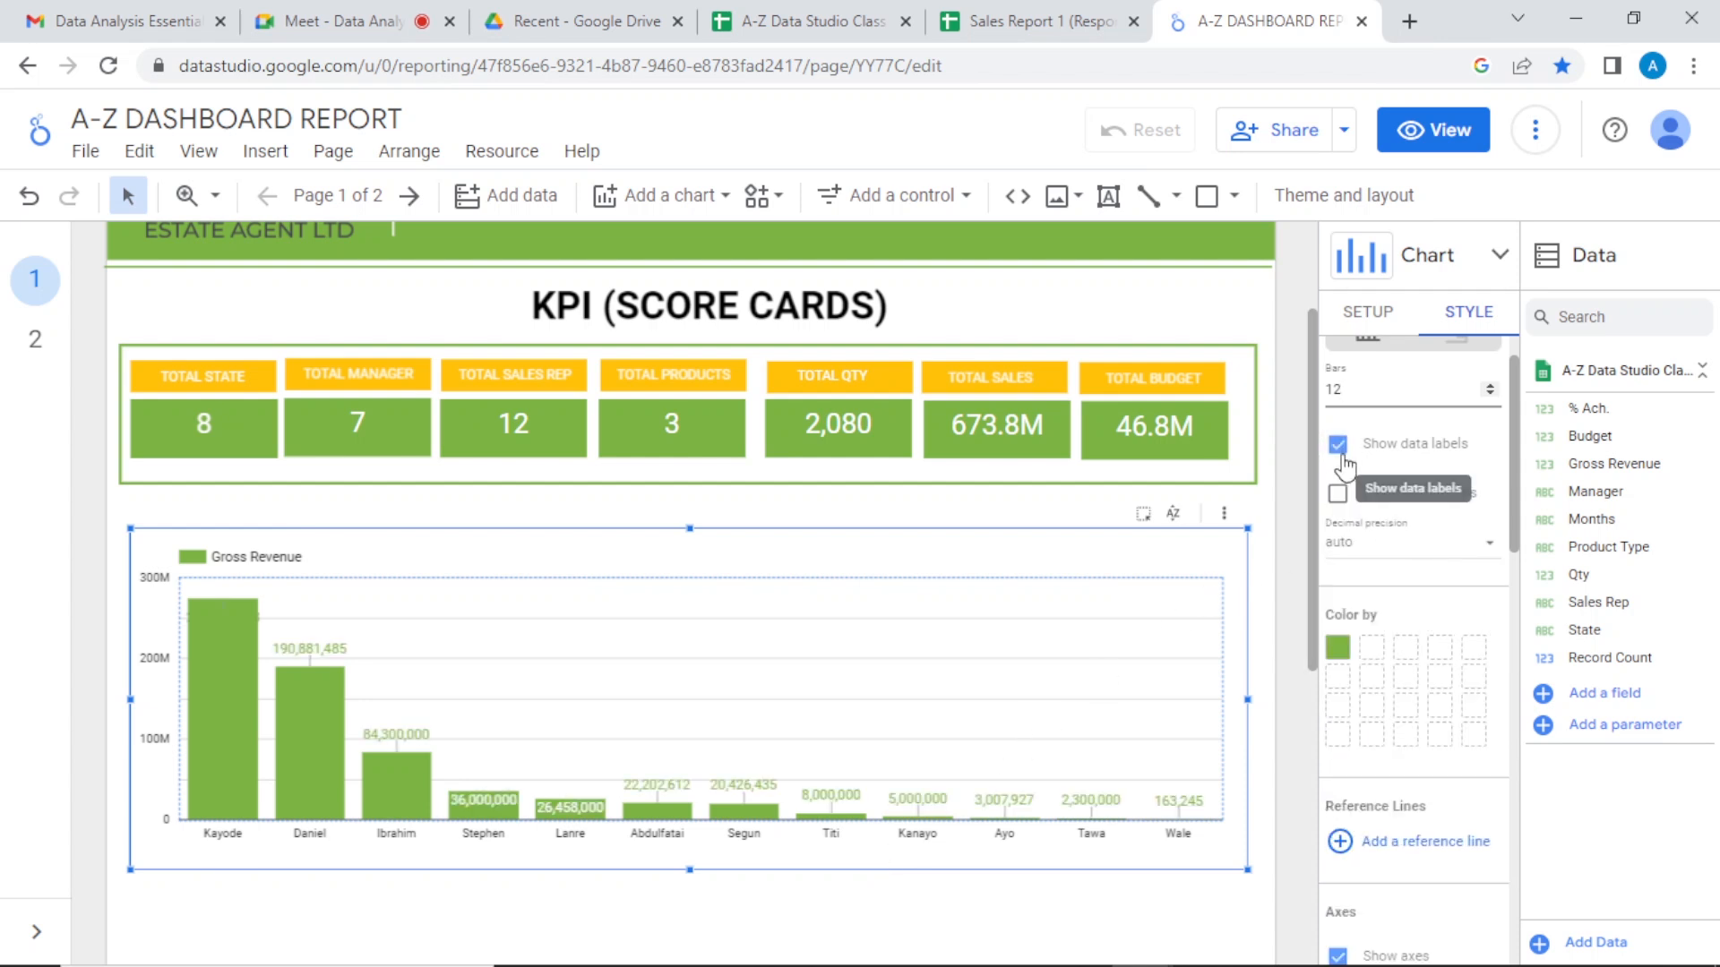
click(300, 642)
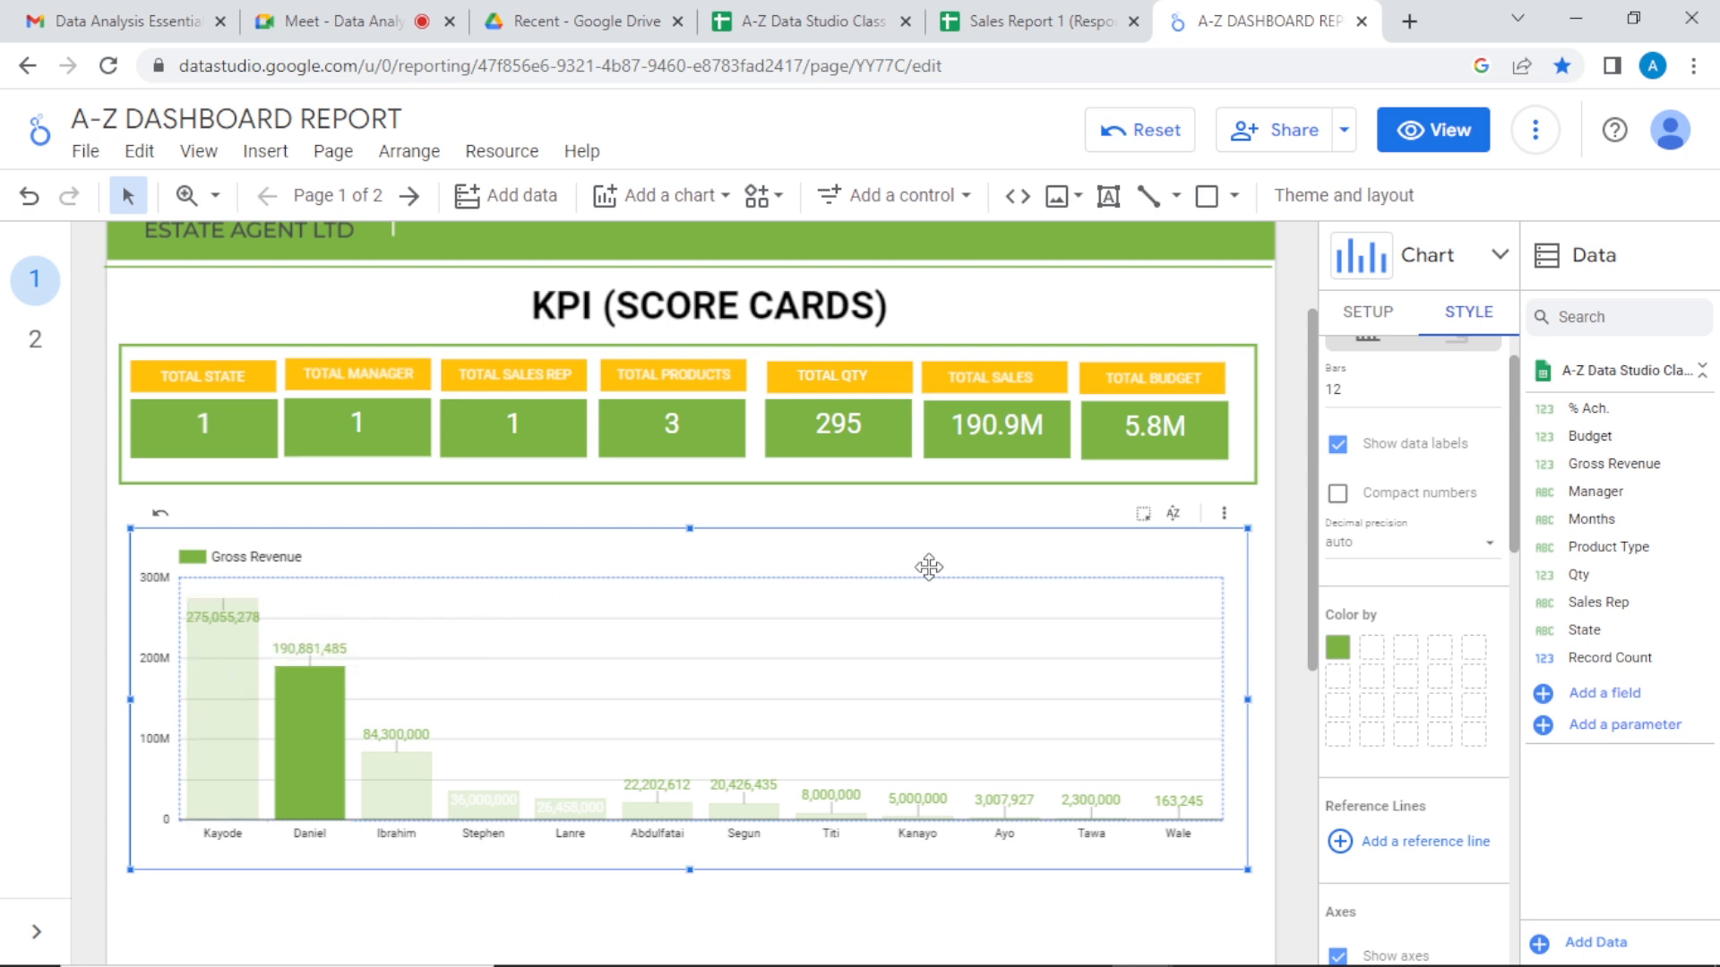
click(845, 627)
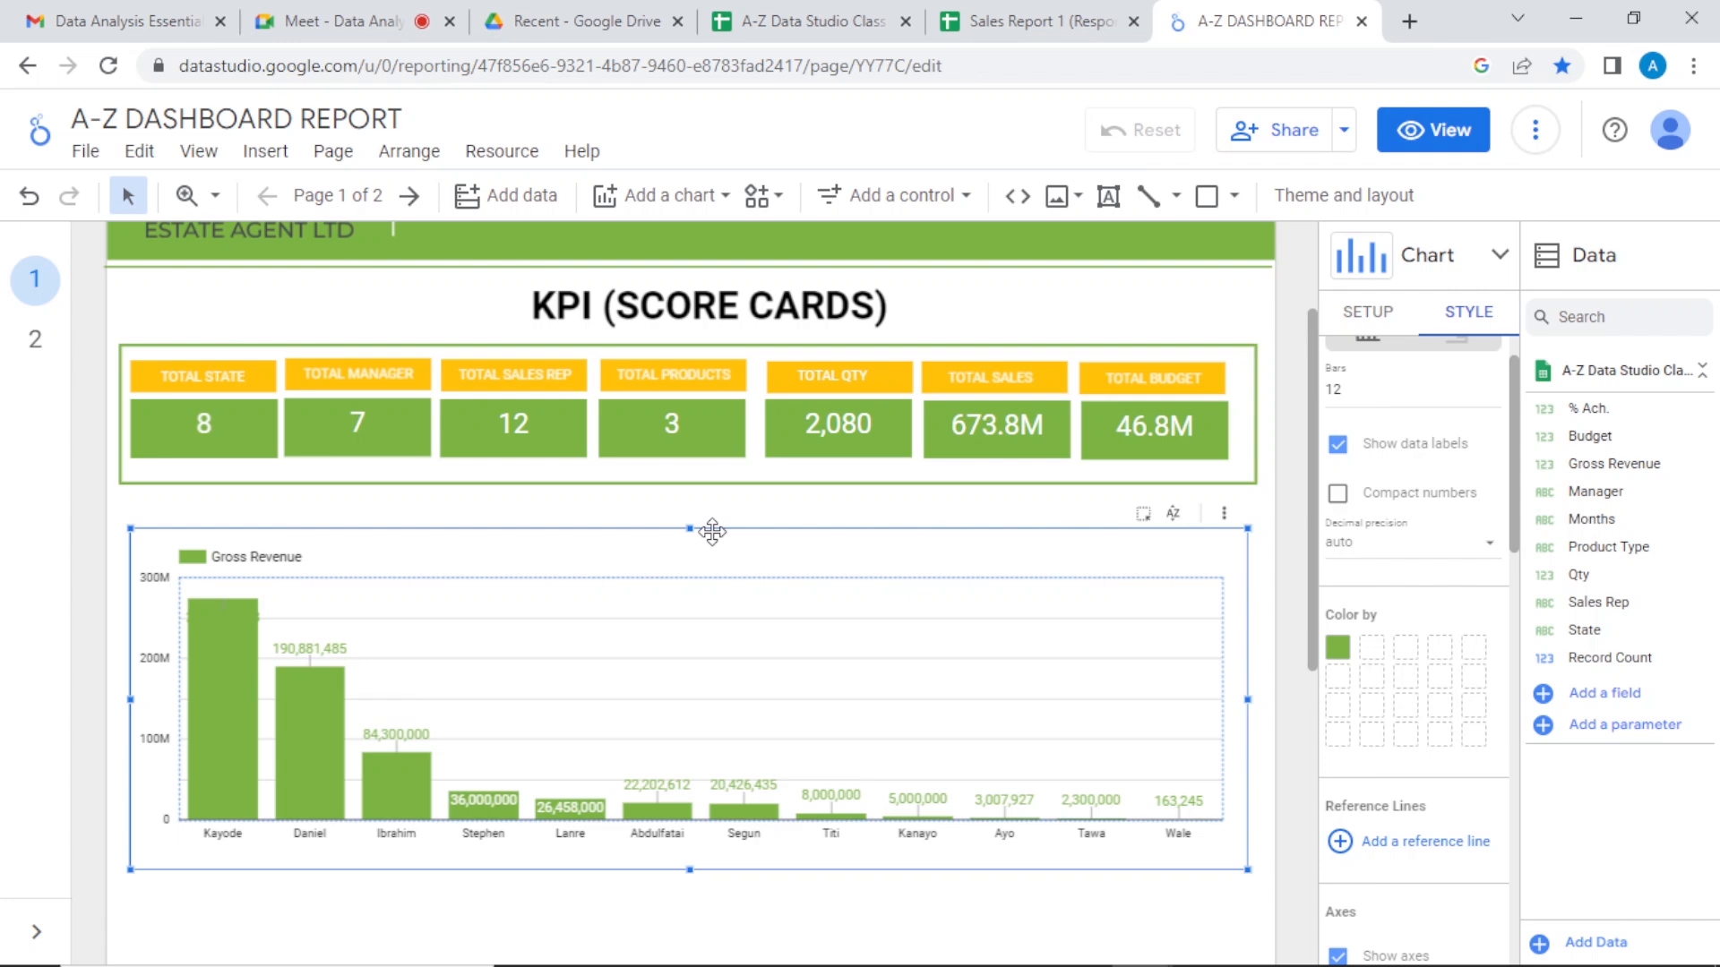
click(1336, 501)
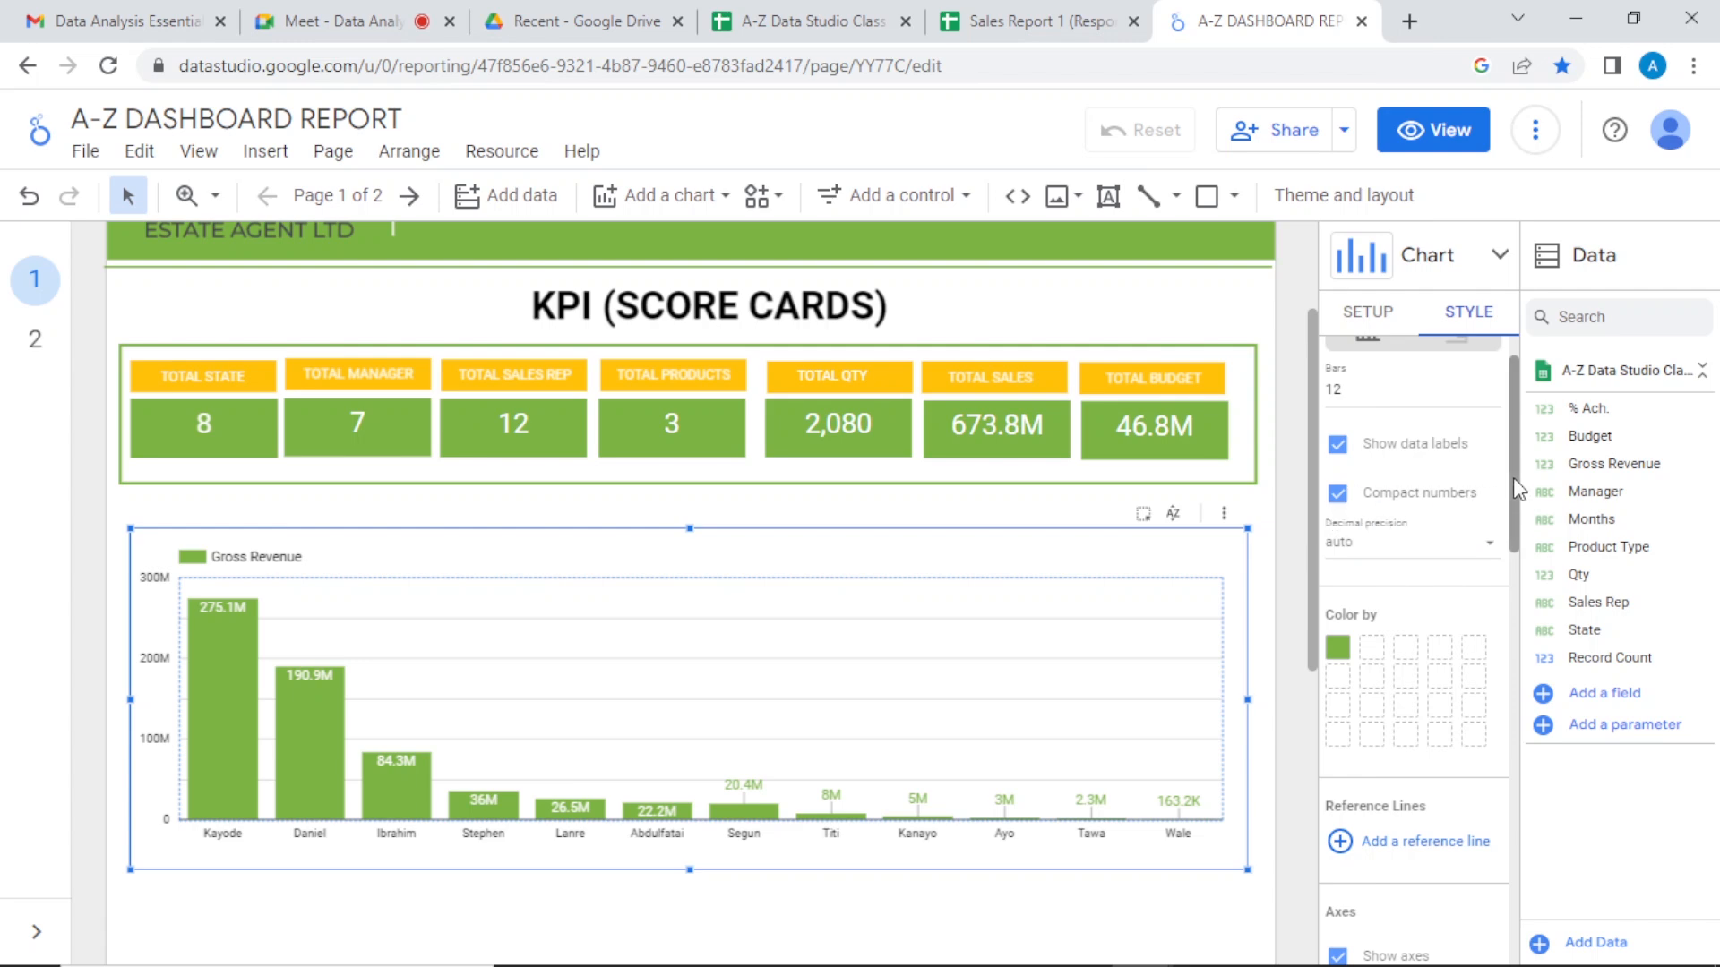
Step: Try a constant-value reference line on the left Y-axis of the revenue chart, and remove it again
drag(1513, 479, 1515, 508)
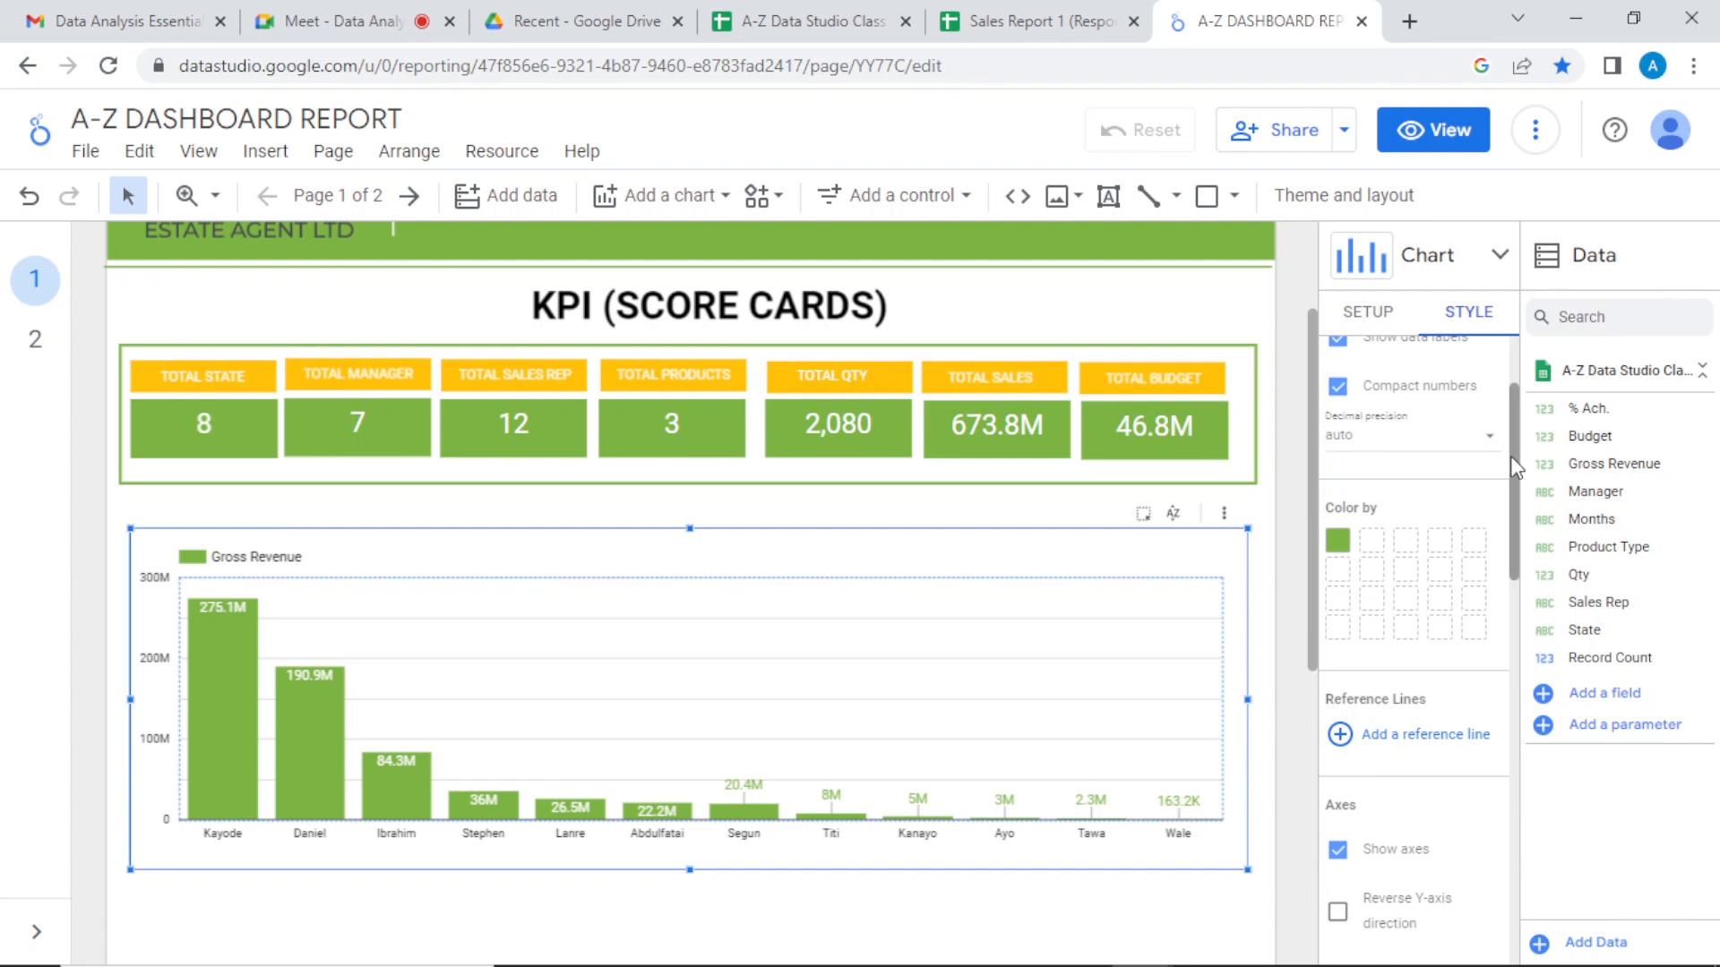
drag(1511, 458, 1516, 513)
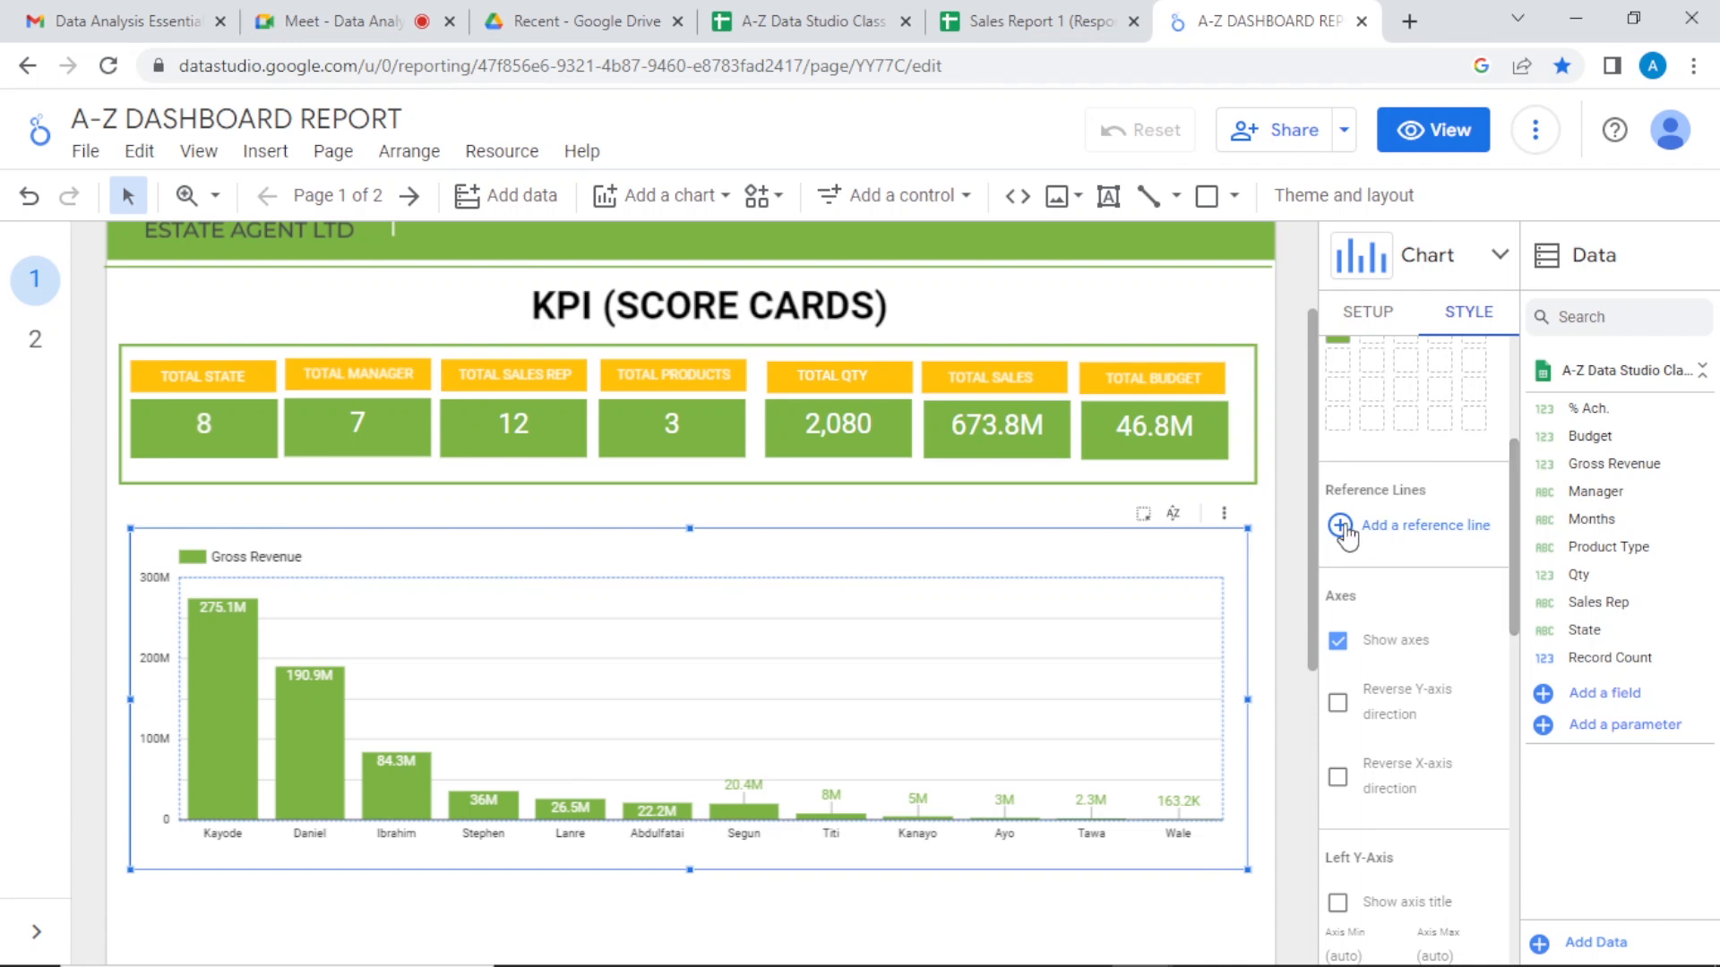
click(1377, 531)
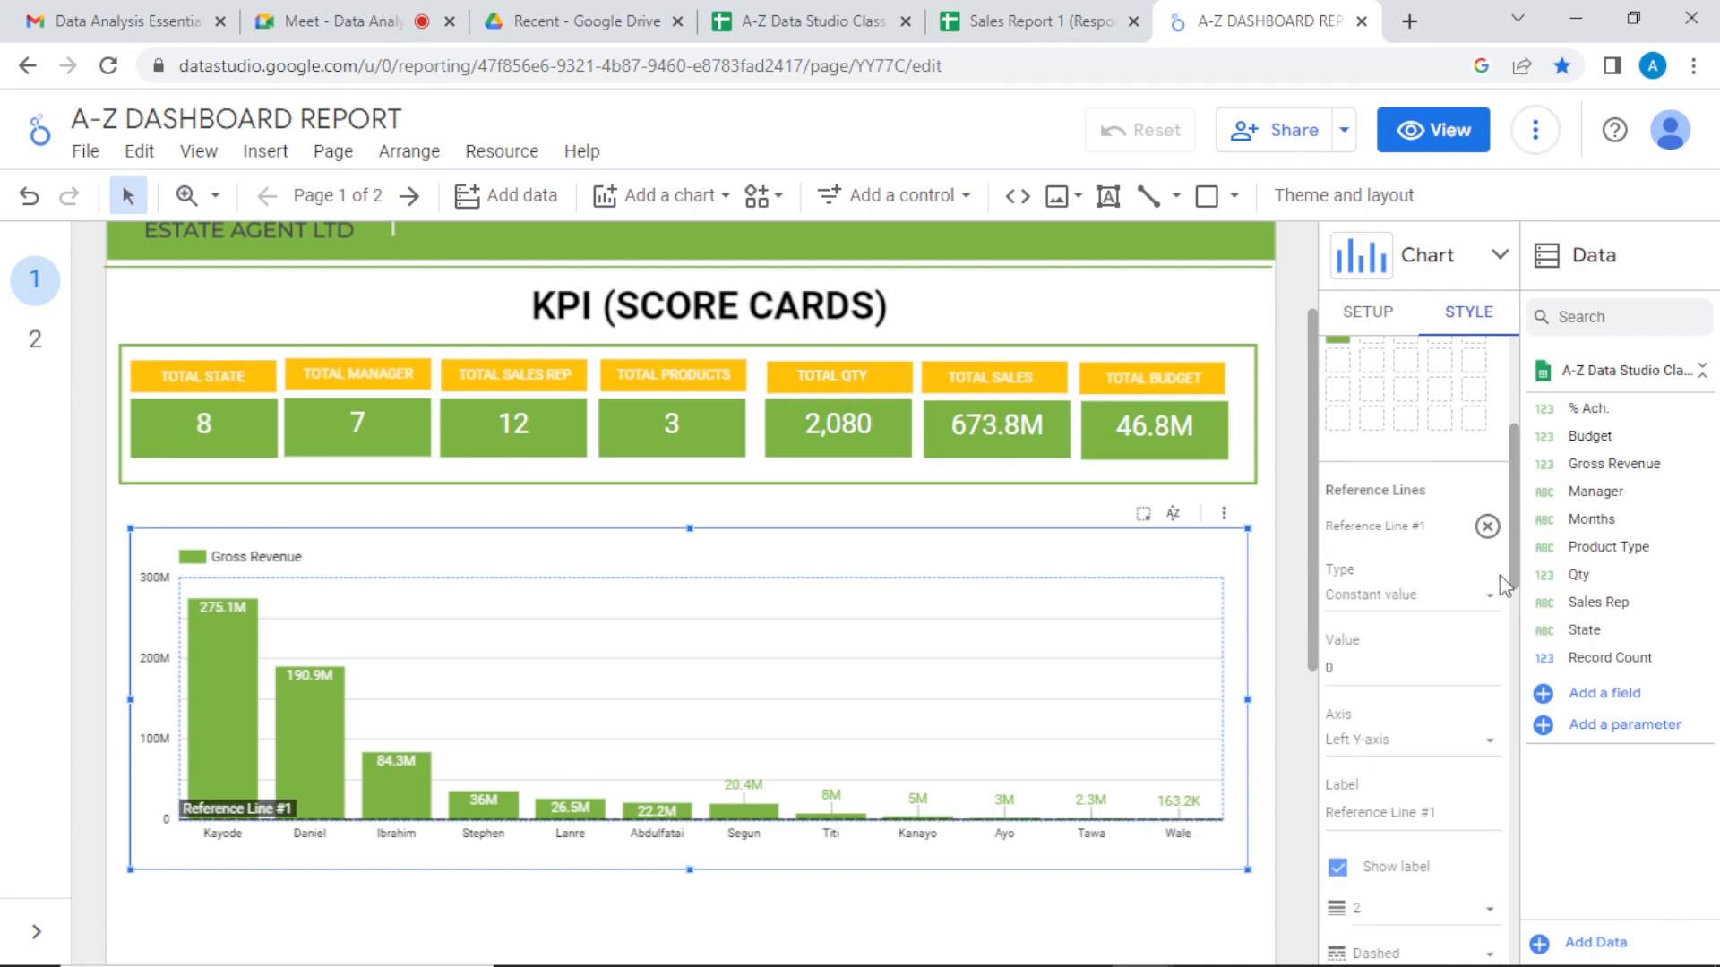
drag(1514, 580, 1516, 612)
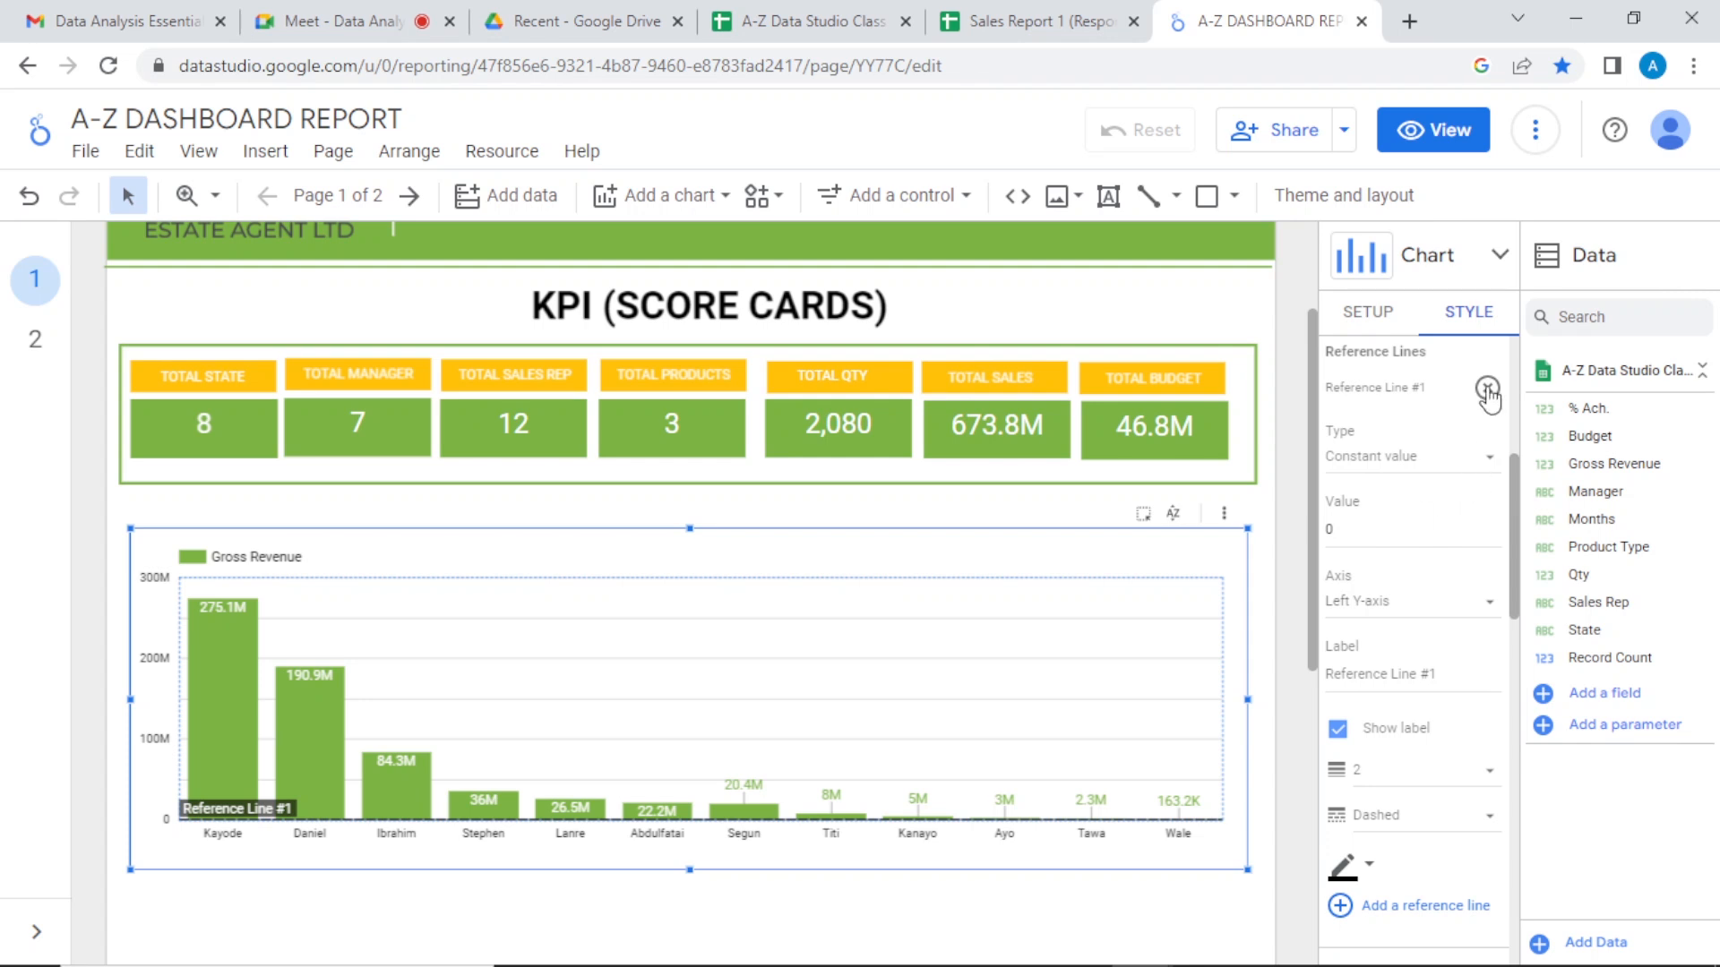
click(1486, 389)
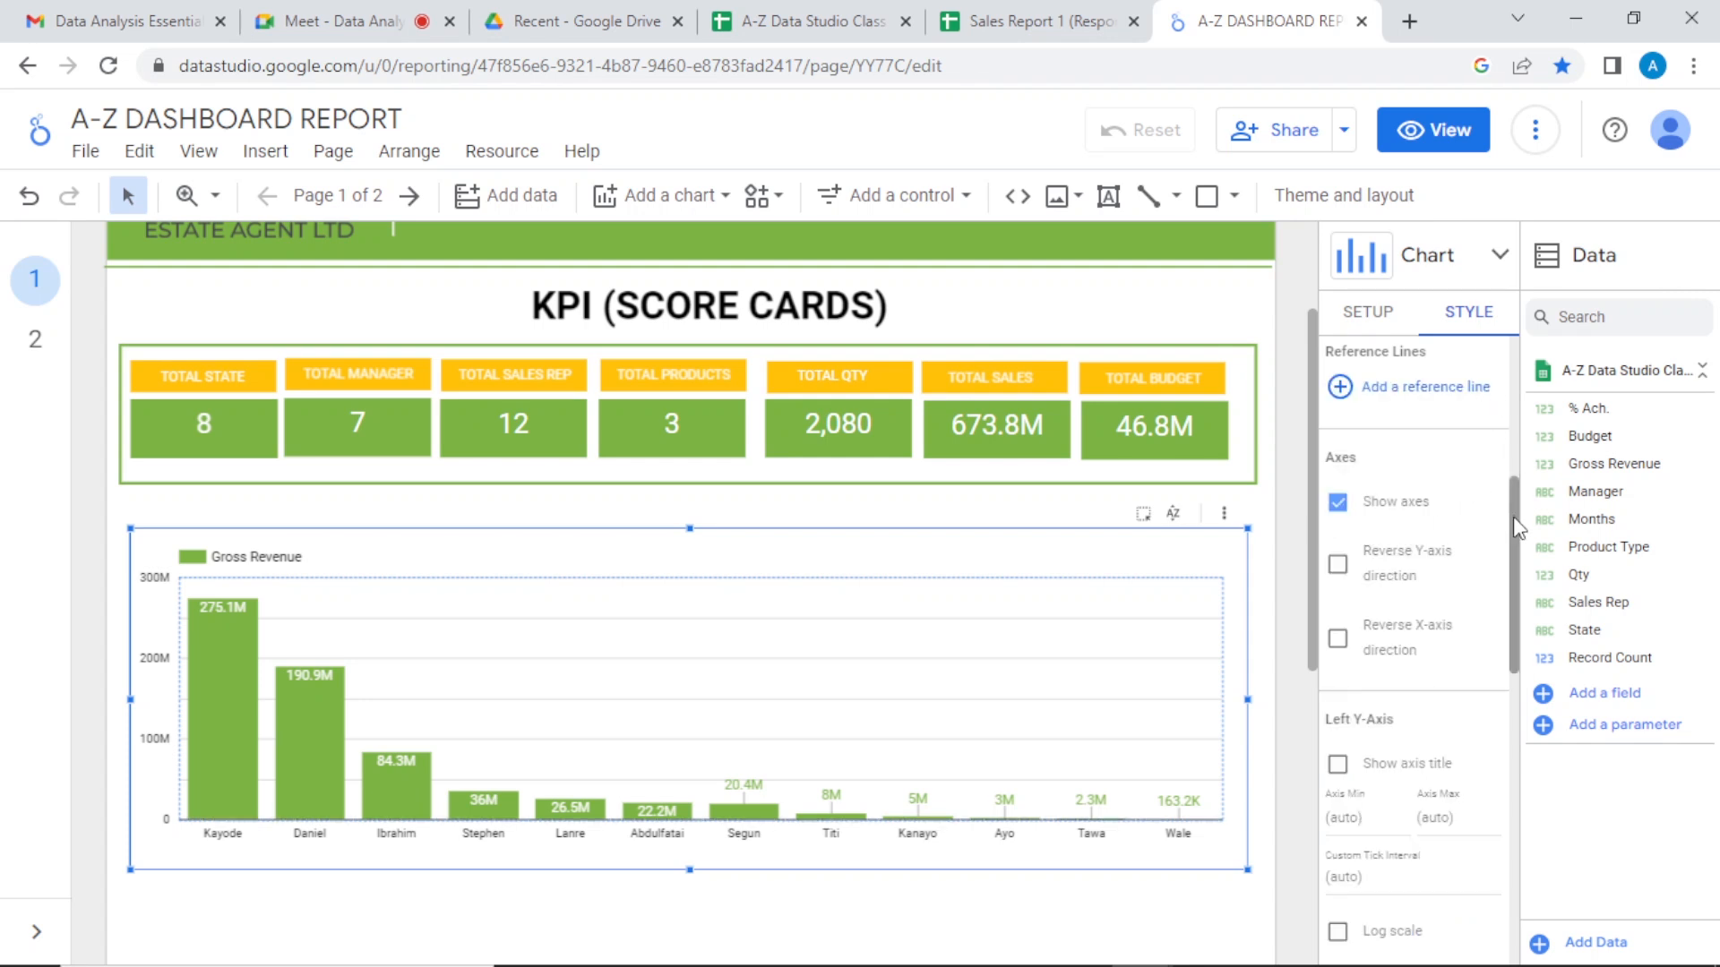
Step: Give the gross revenue chart a border in the theme's light green with a weight of 3
drag(1514, 528, 1502, 876)
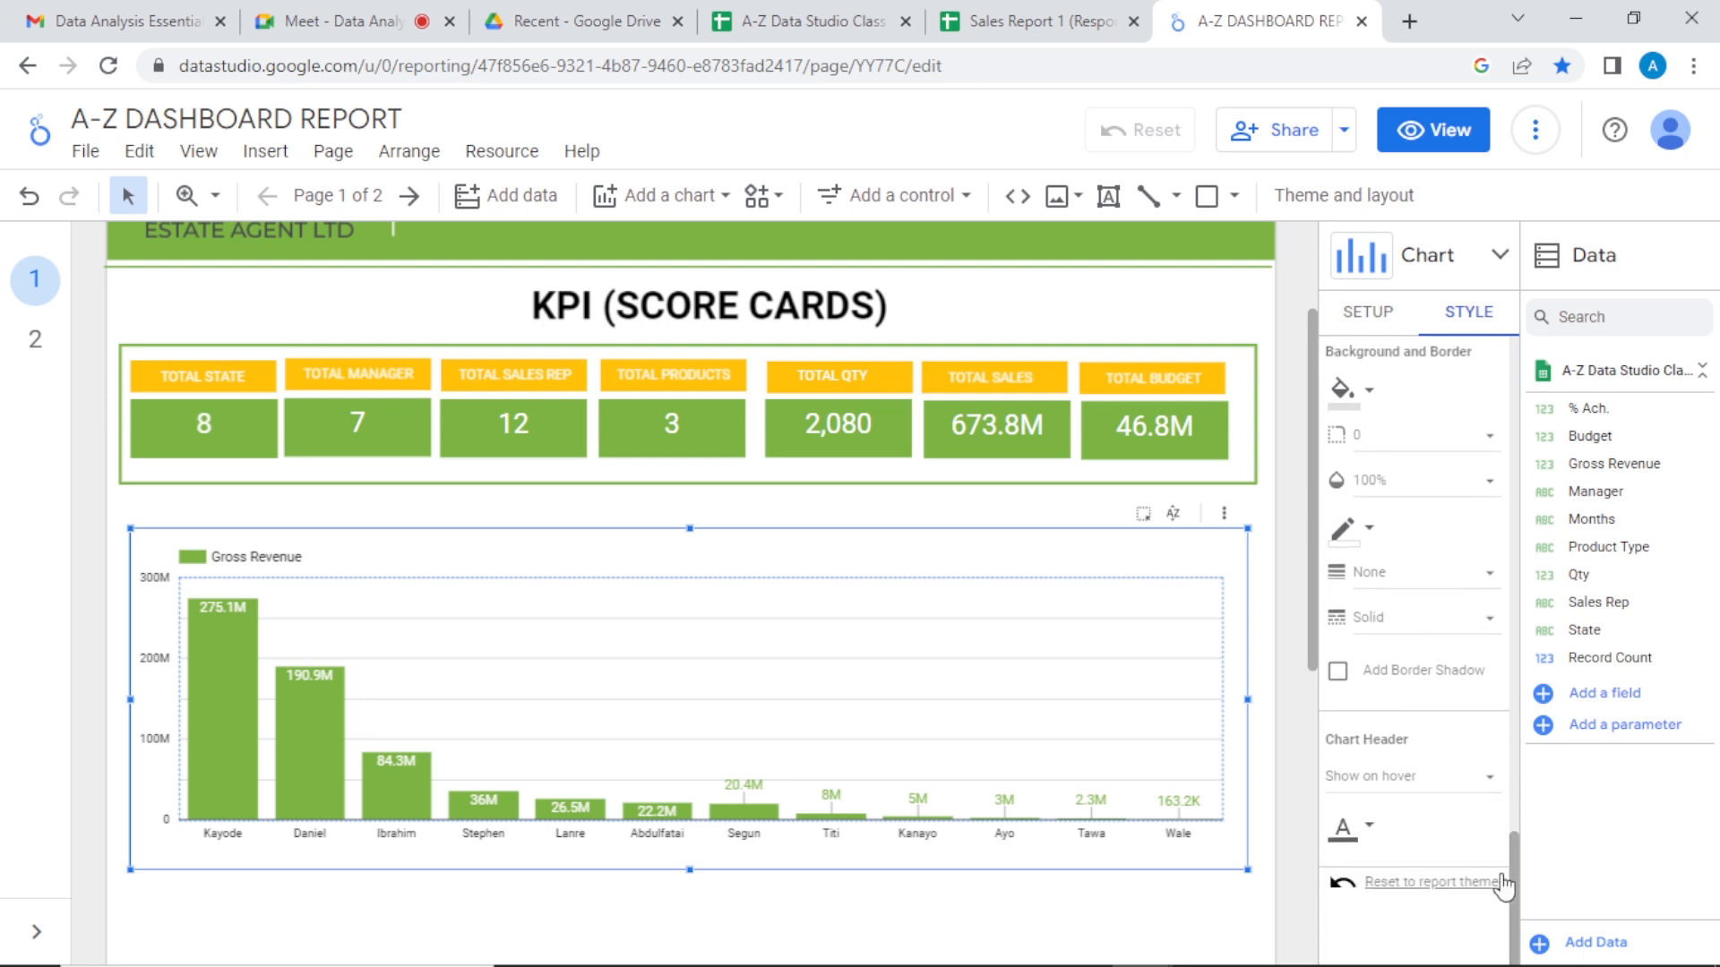
click(1363, 533)
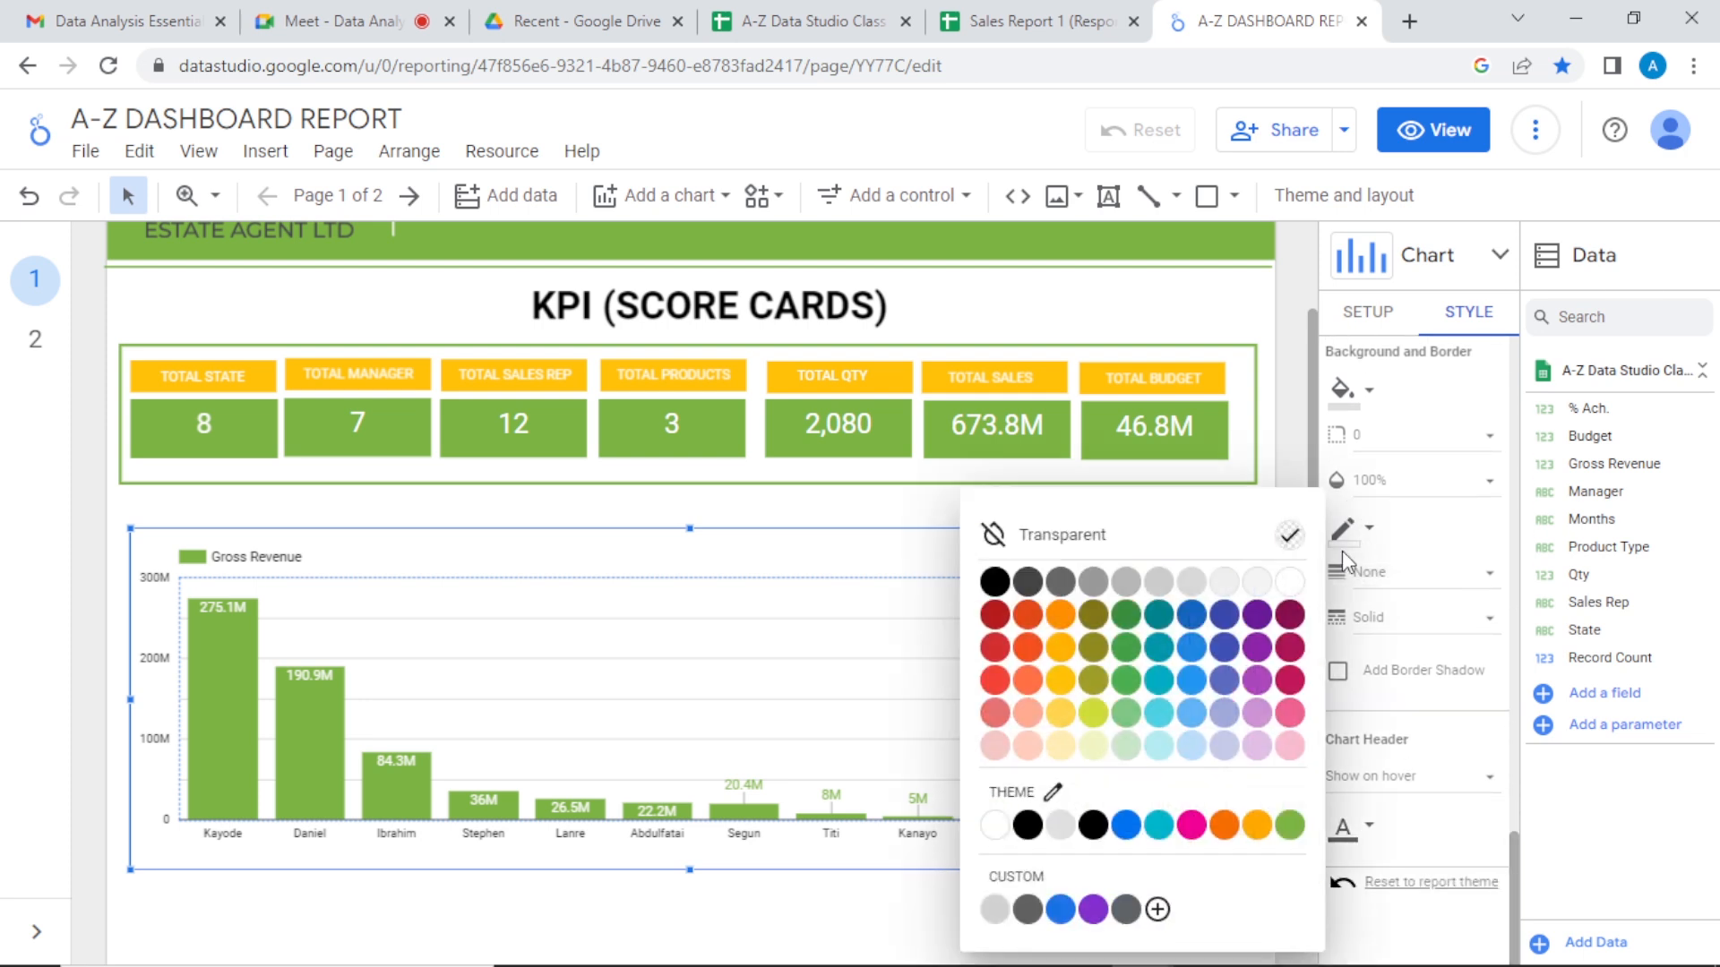
click(1289, 824)
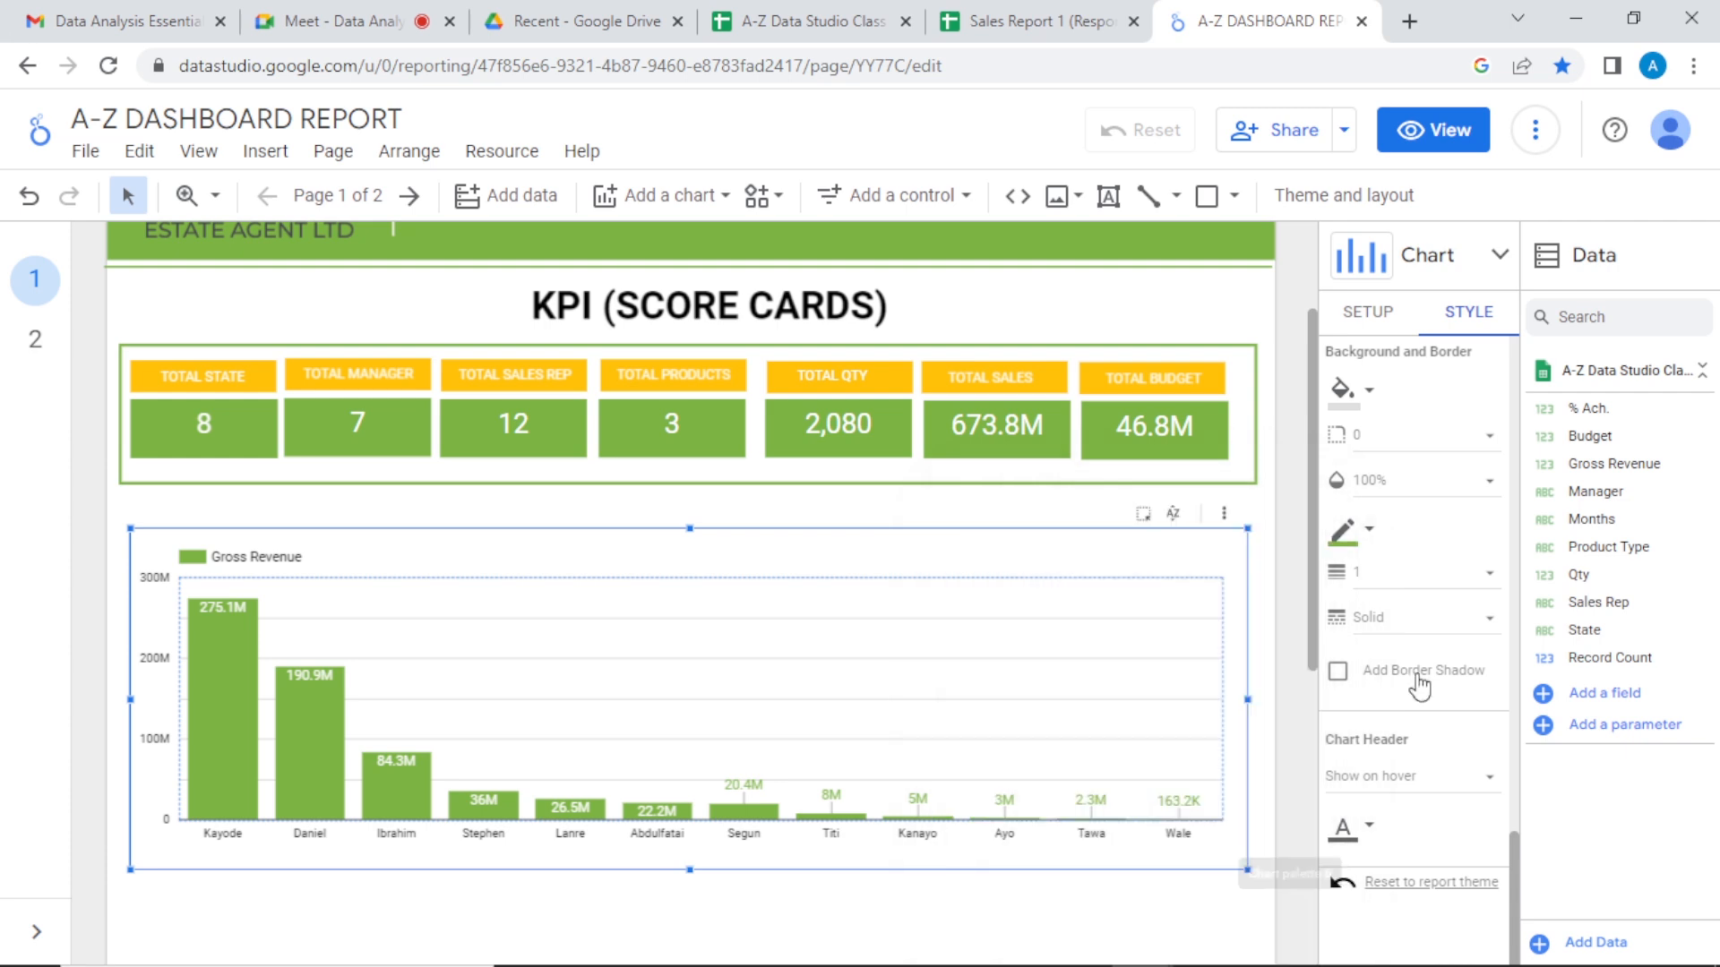
click(1491, 582)
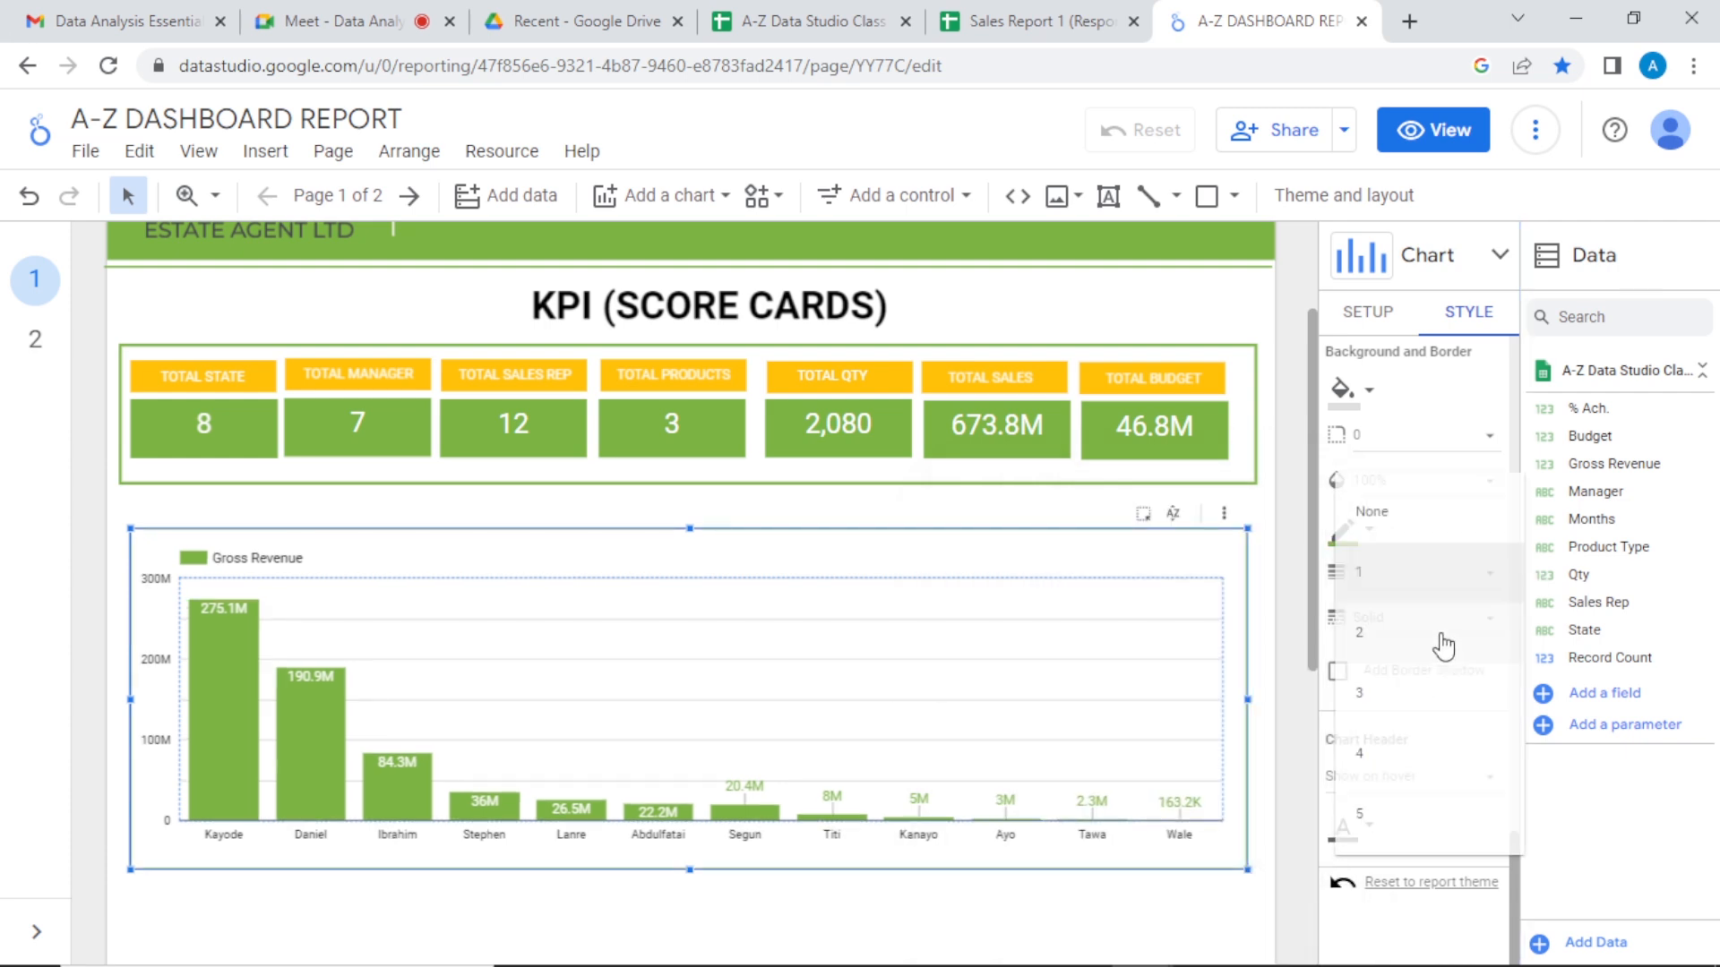
click(1399, 691)
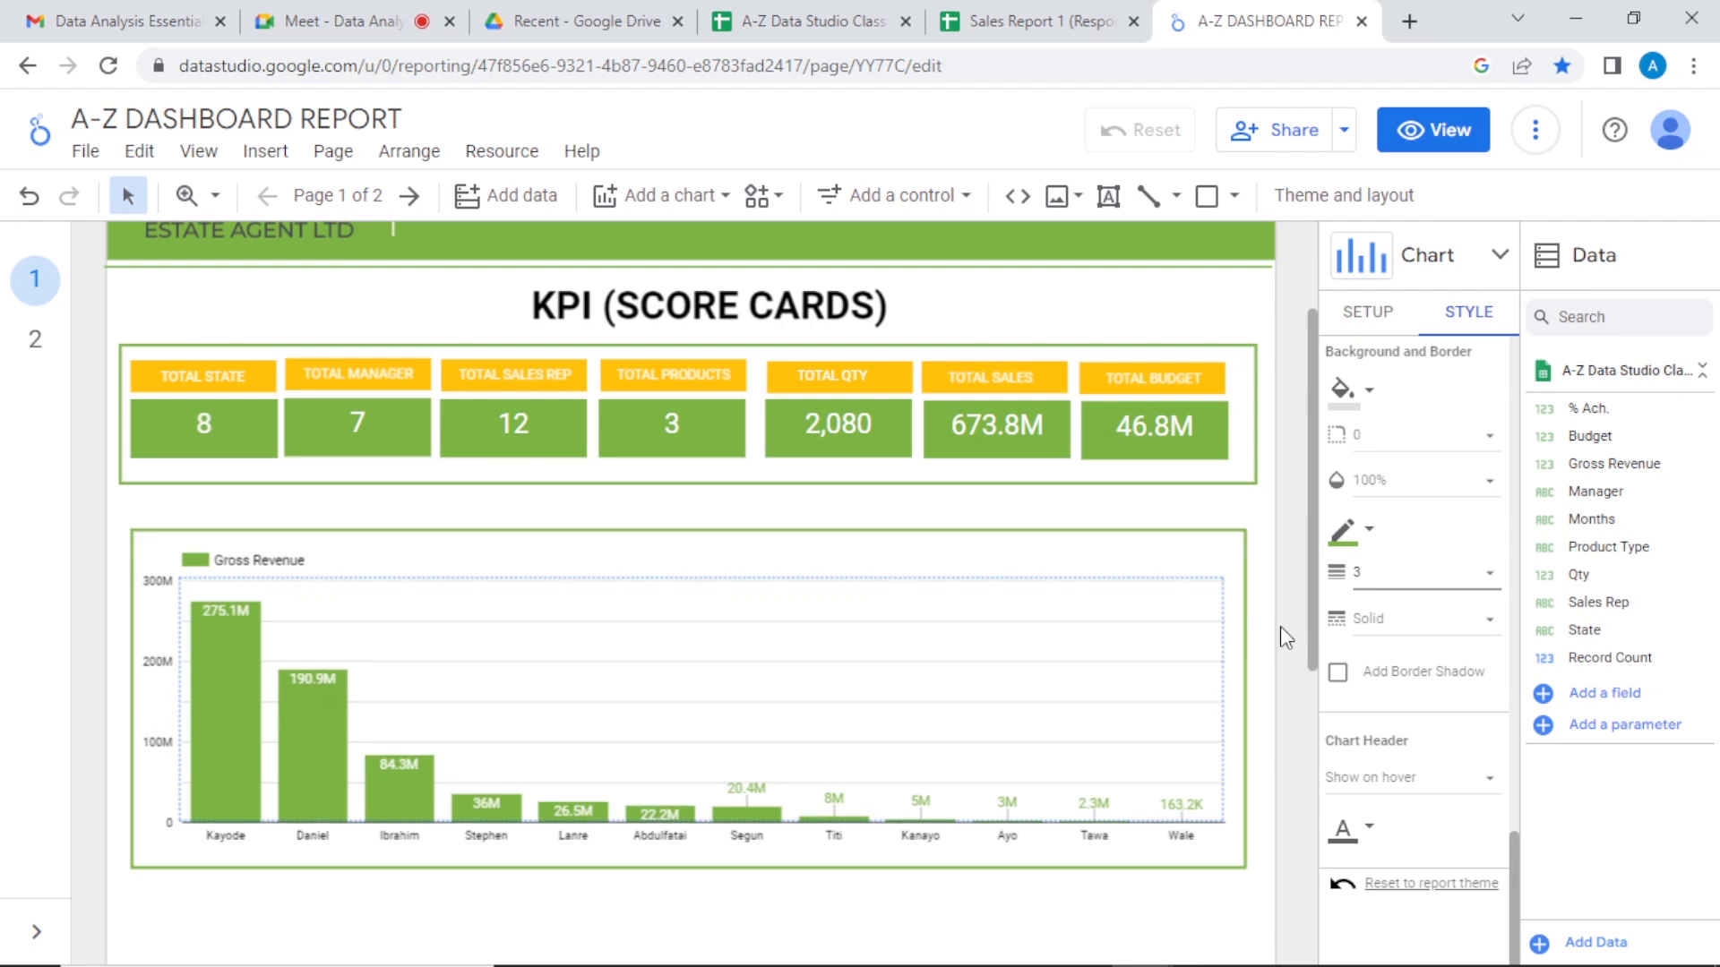
click(1280, 626)
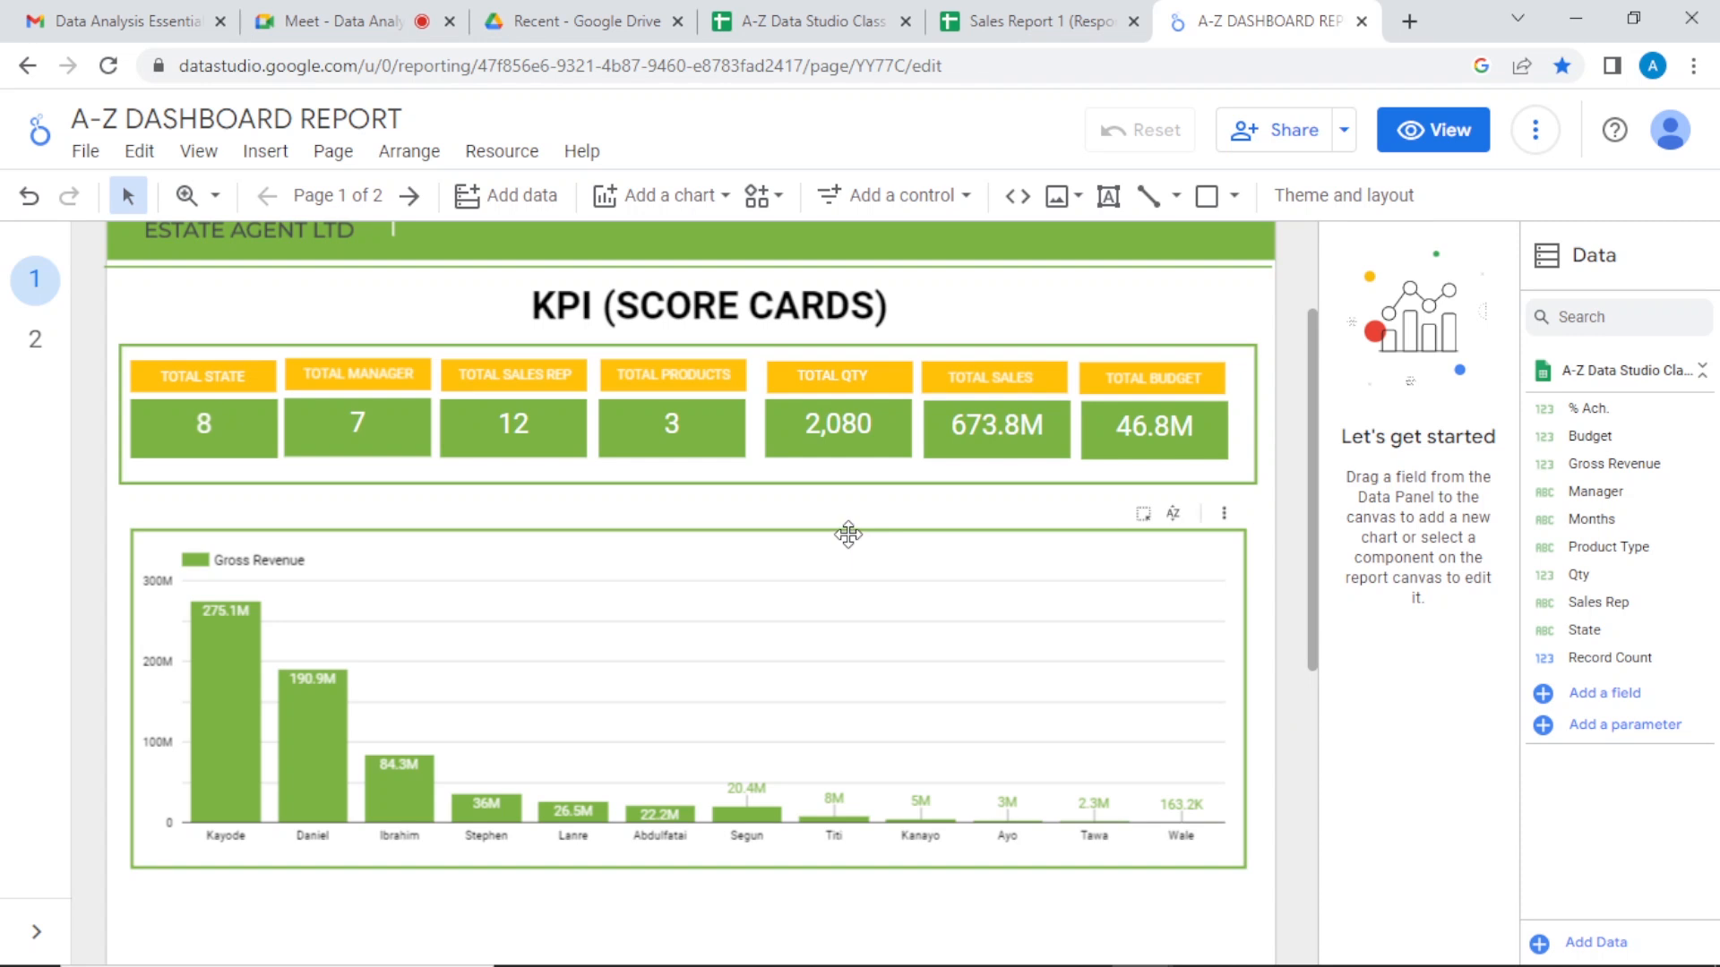
Step: Shift and widen the gross revenue chart so its sides line up with the score card frame above it
drag(848, 533, 835, 532)
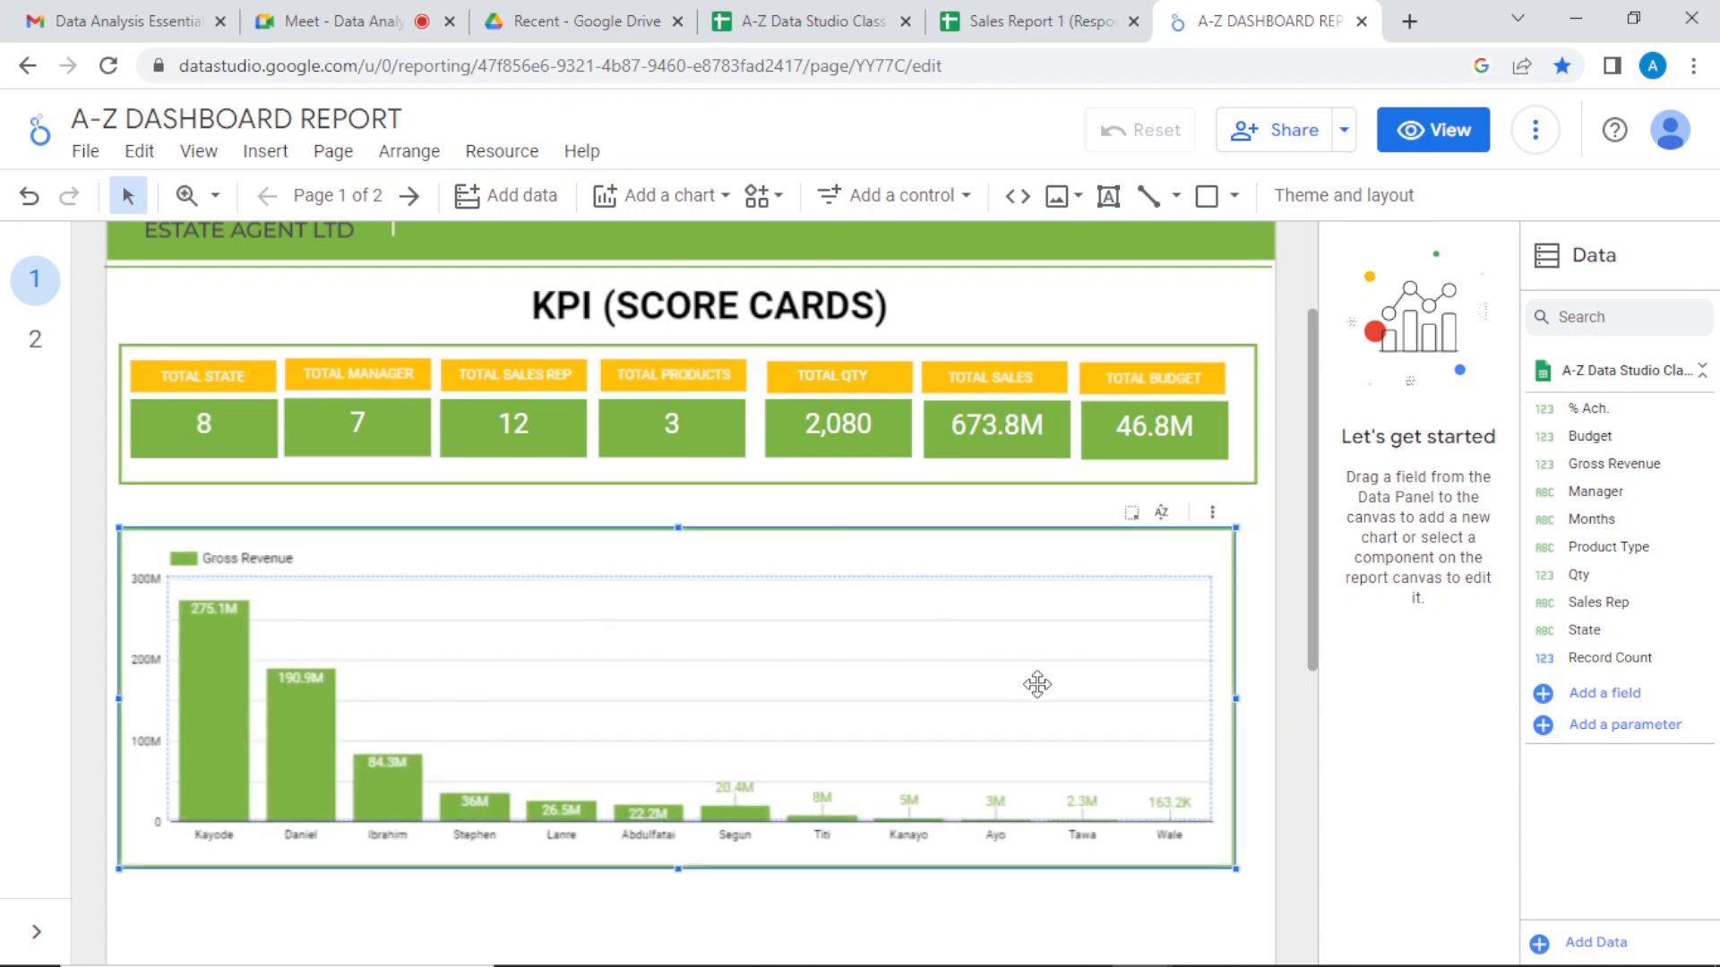
drag(1234, 698, 1257, 698)
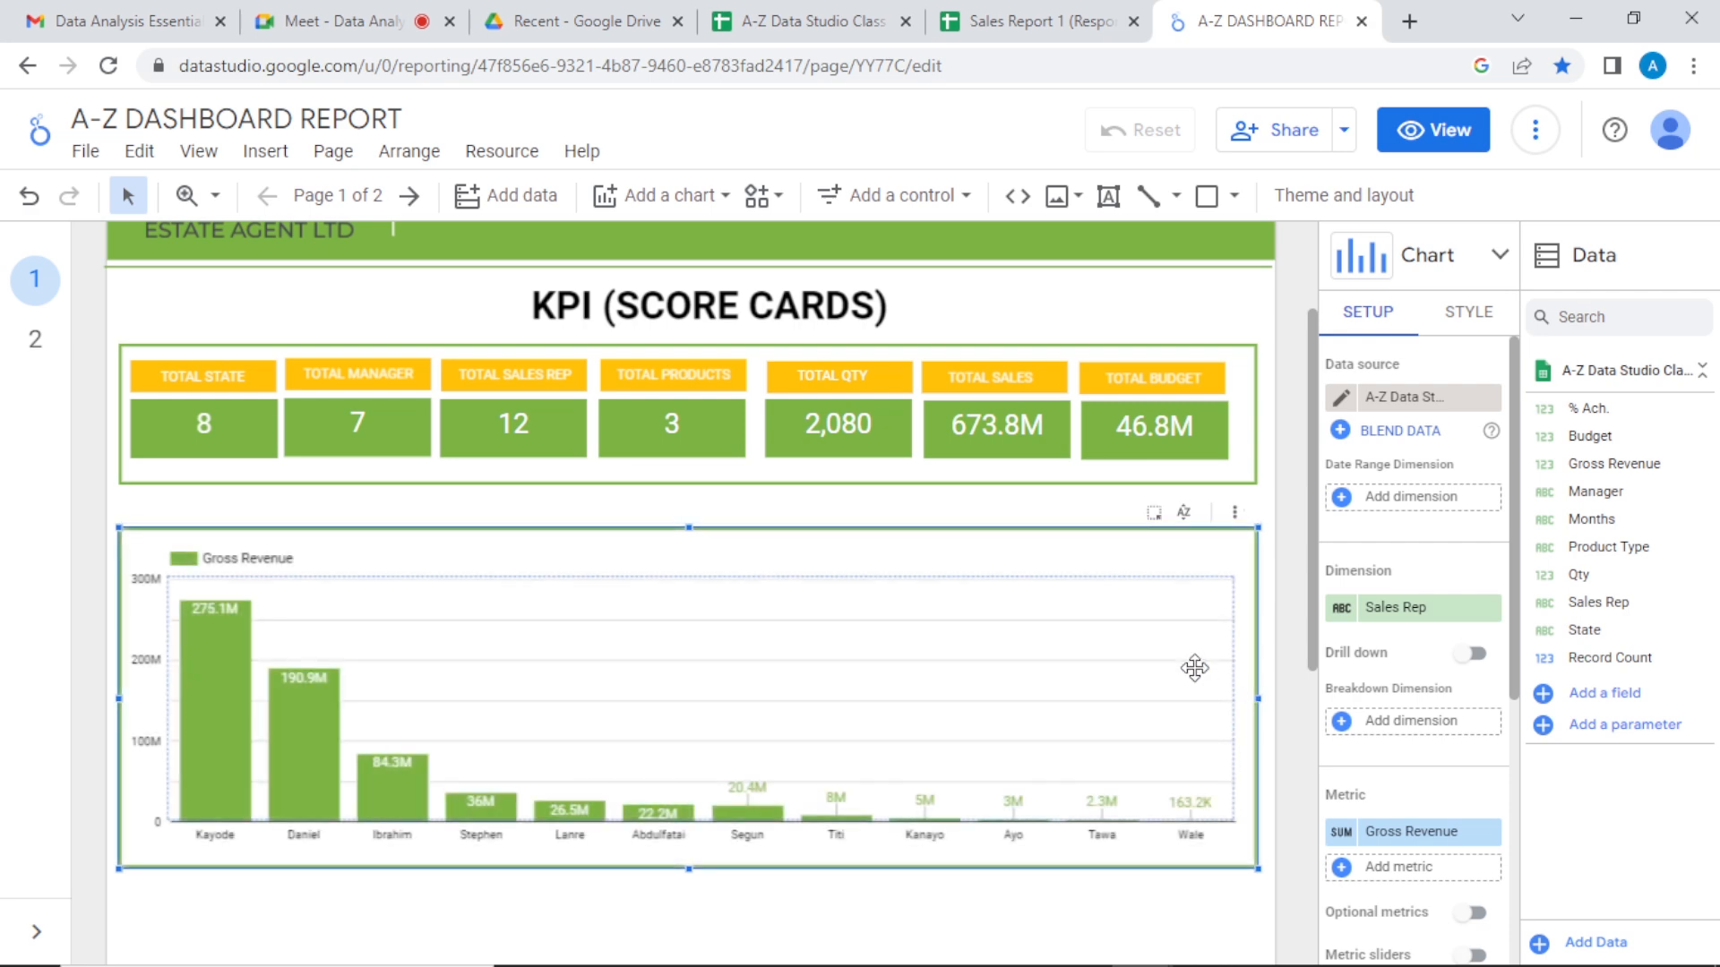
click(1292, 554)
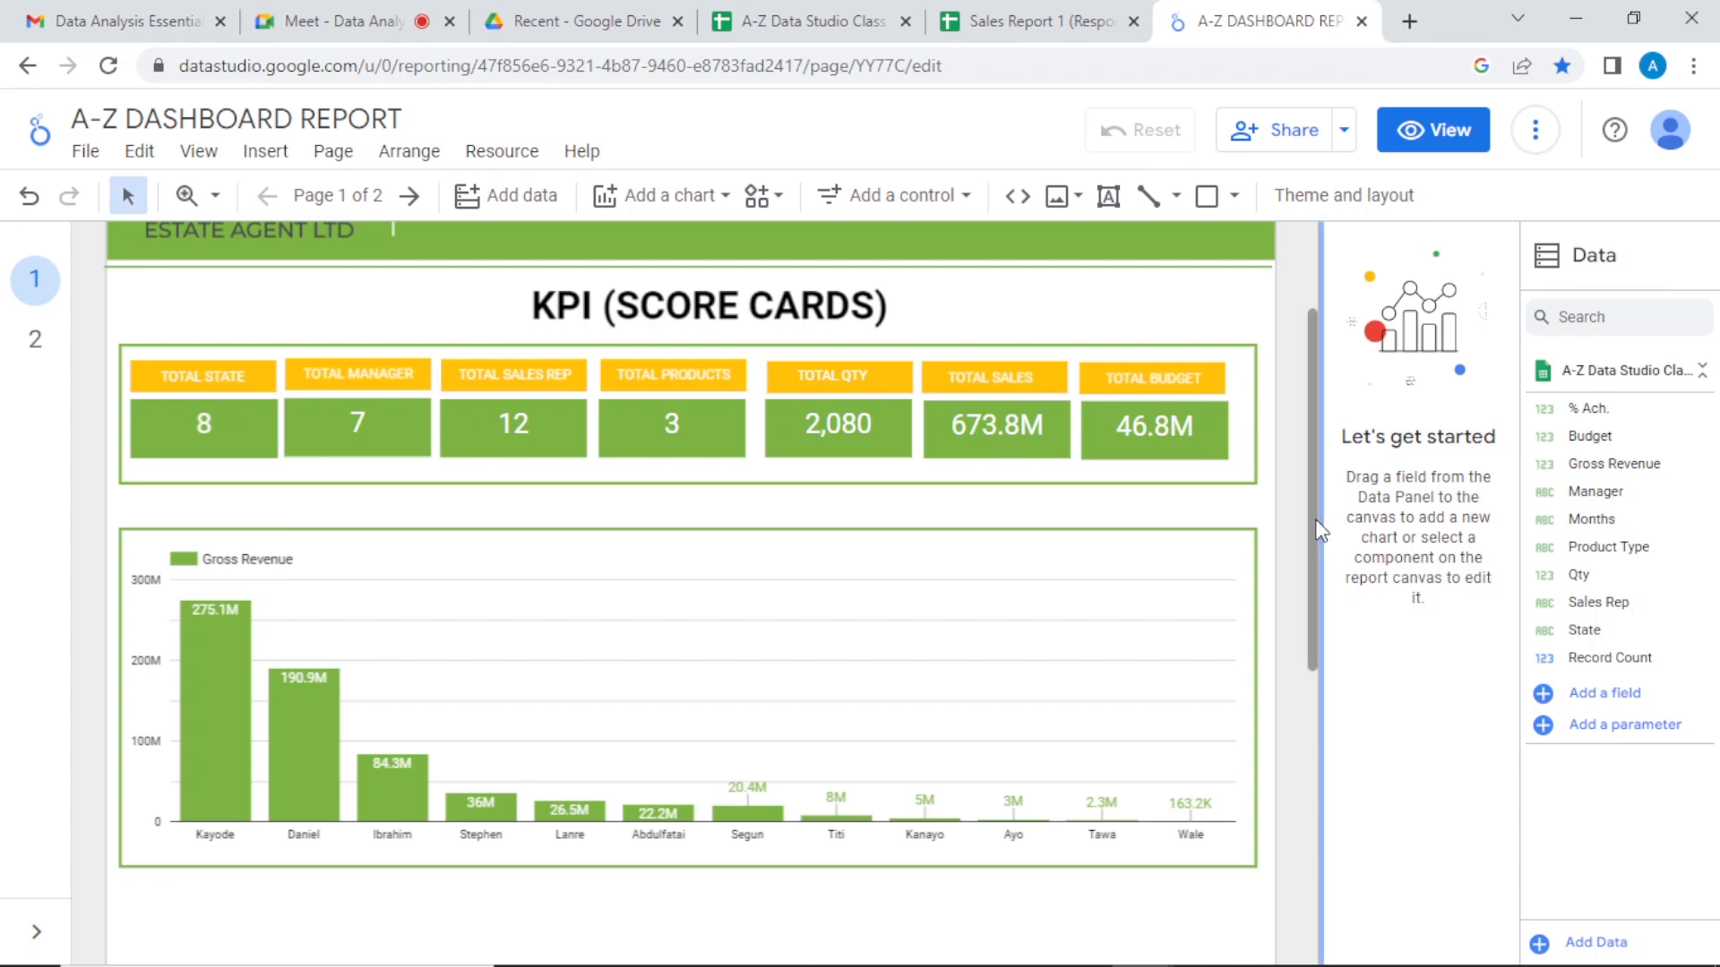
Step: Try a combo chart of Gross Revenue and Budget by sales rep below the revenue chart, and delete it again
drag(1315, 518, 1317, 699)
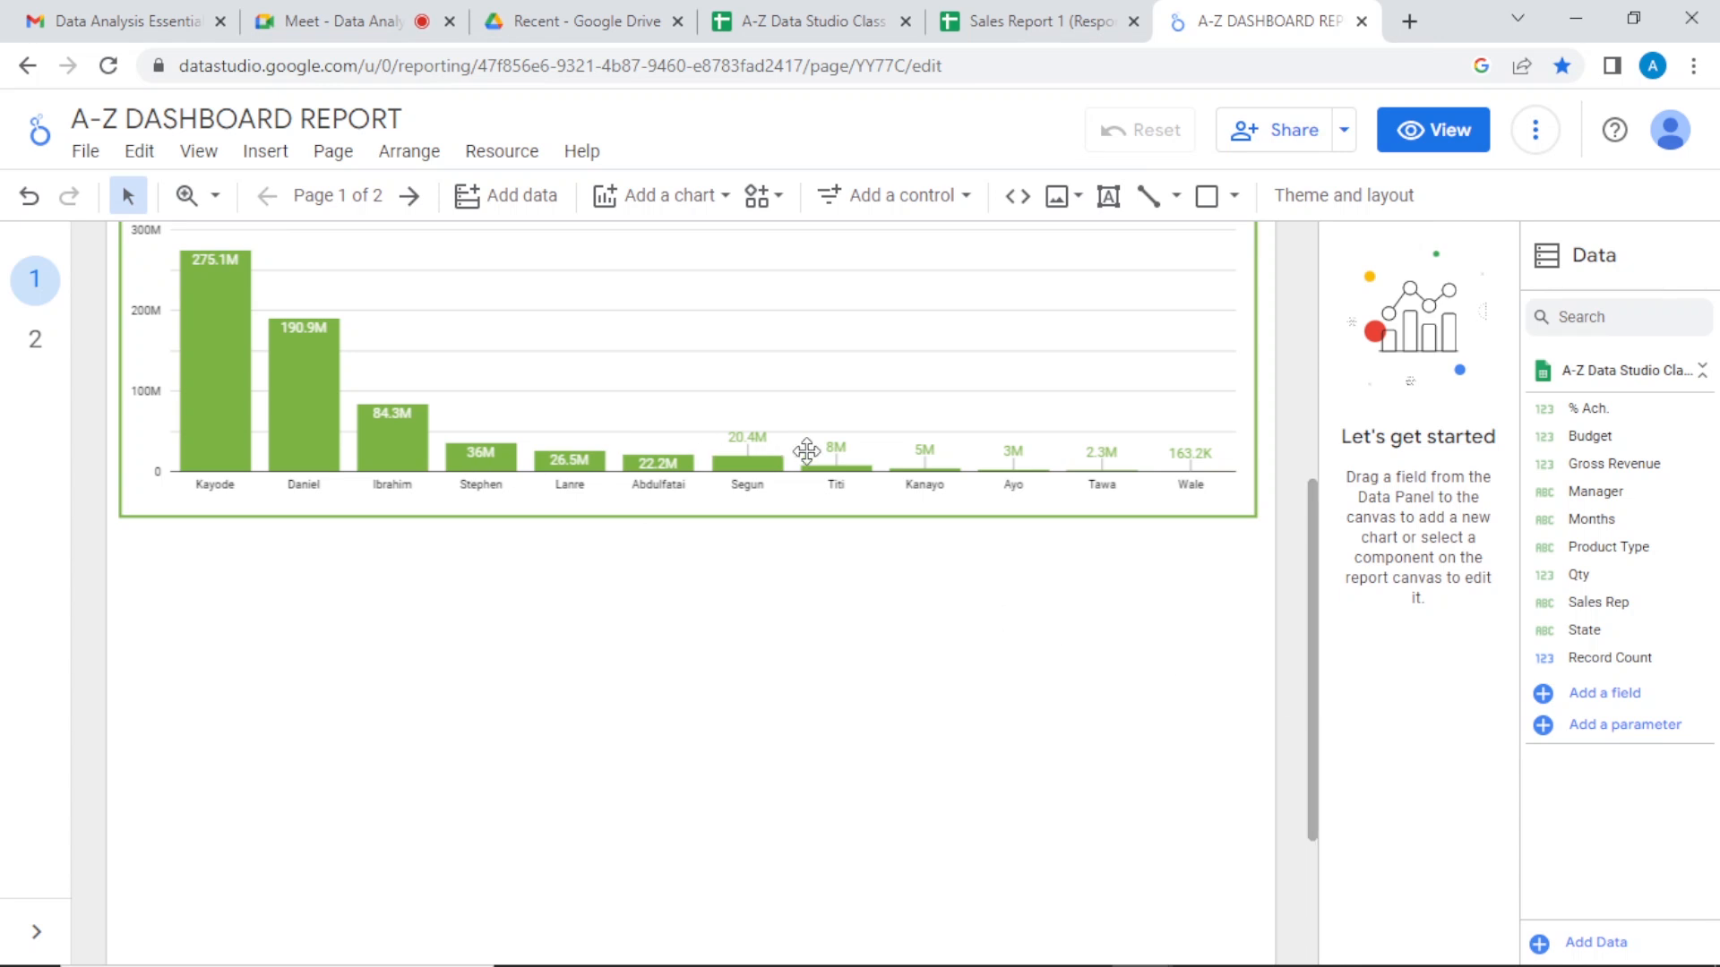
drag(1317, 534, 1306, 461)
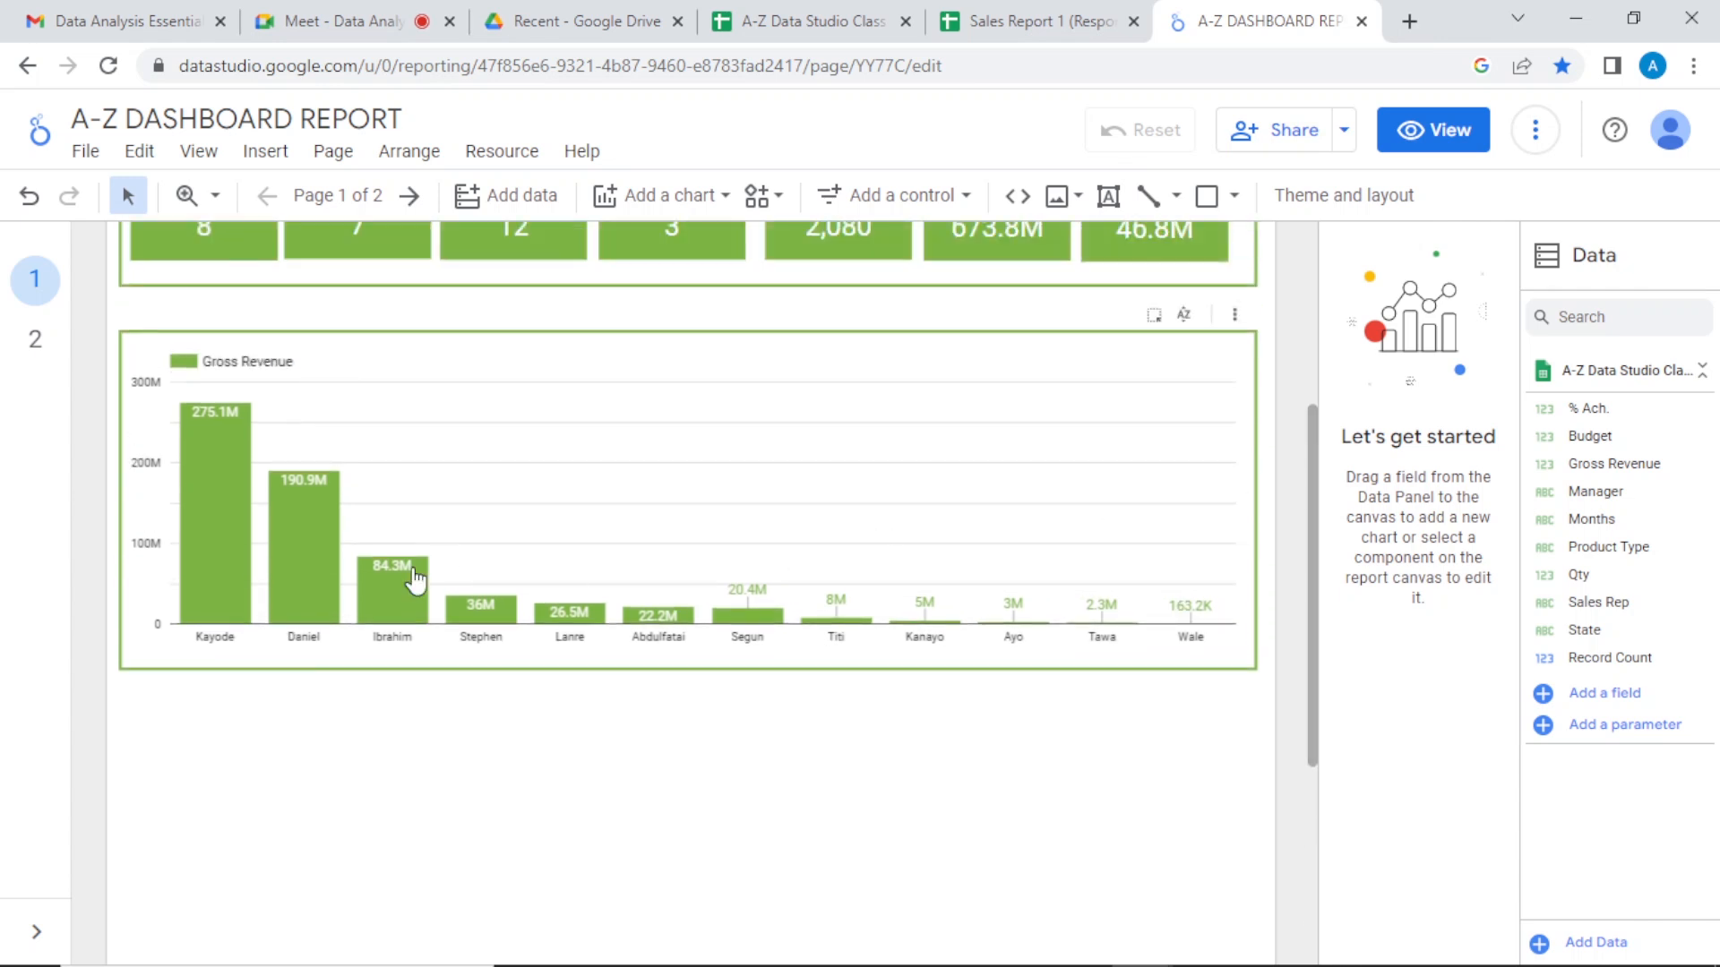
mouse_move(208, 502)
drag(1314, 524, 1340, 672)
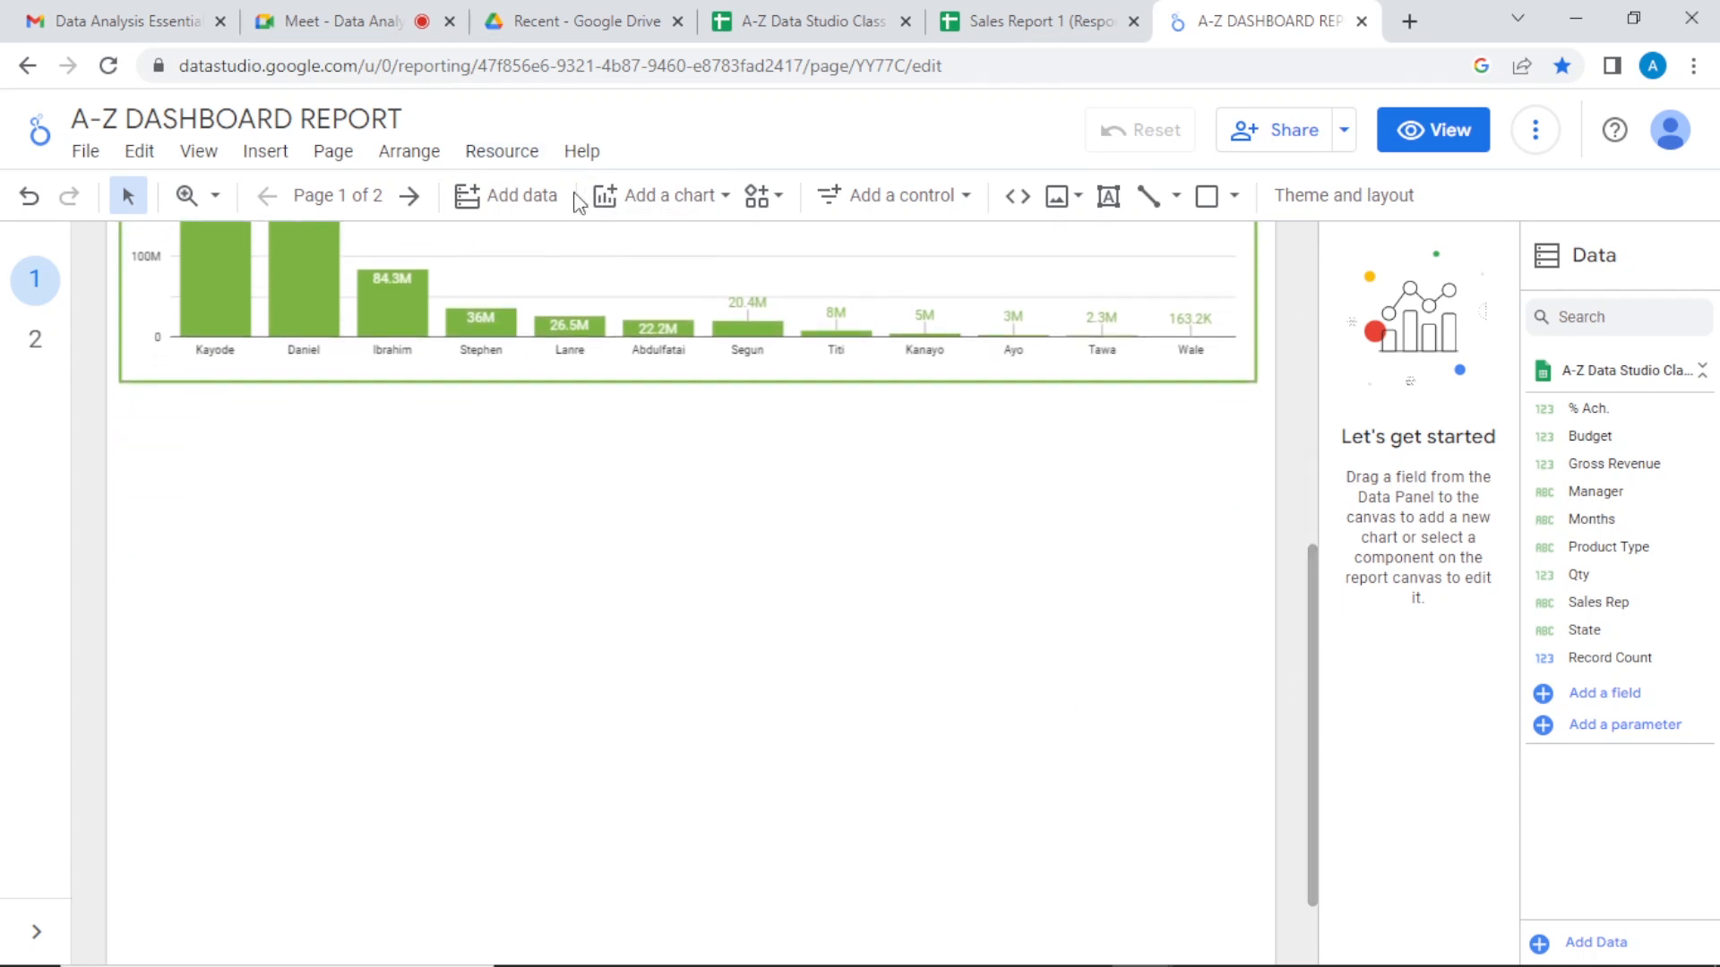
click(724, 208)
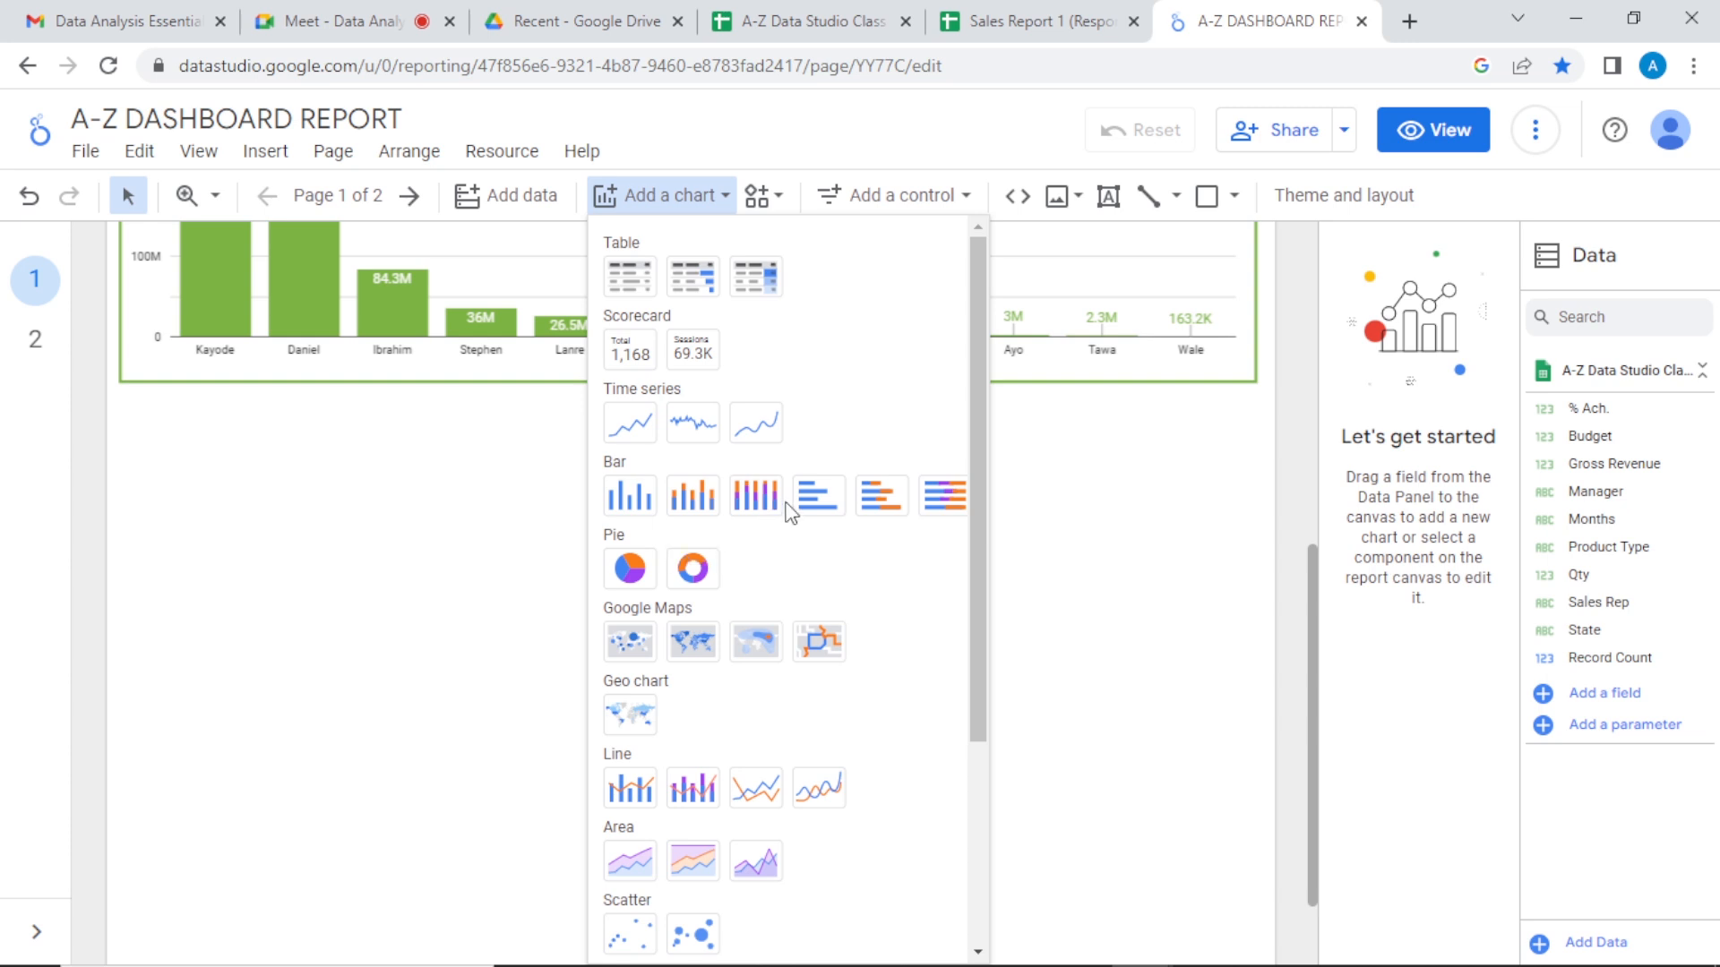
click(639, 793)
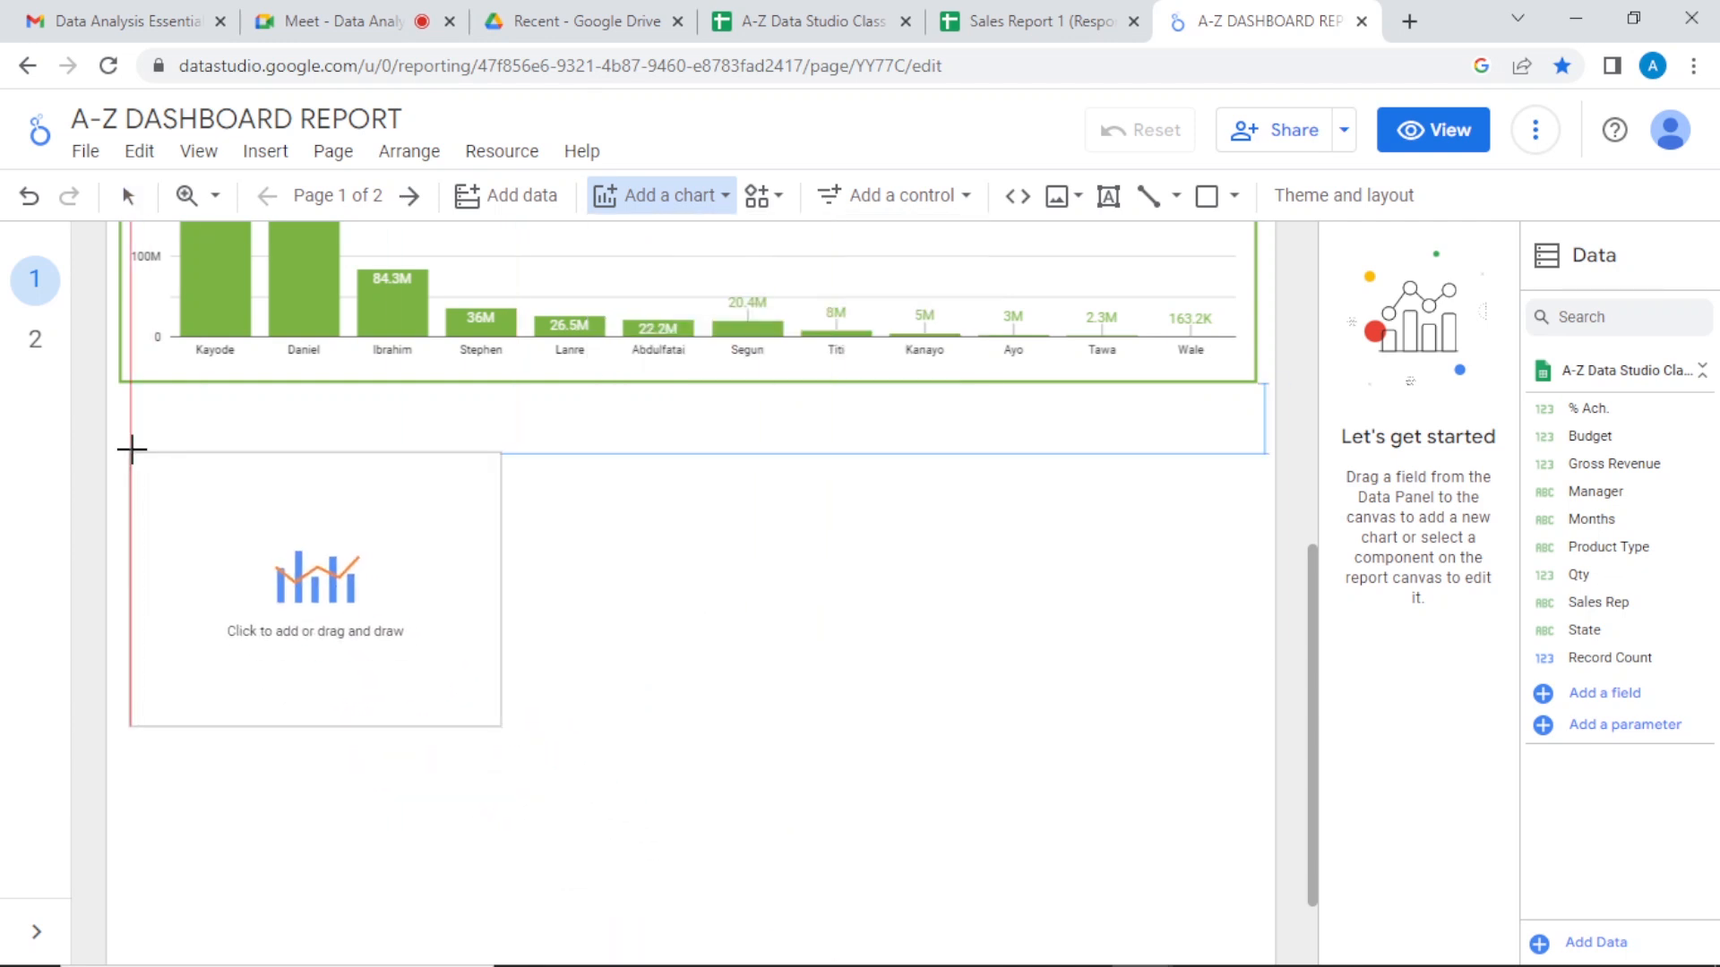
drag(128, 452, 627, 761)
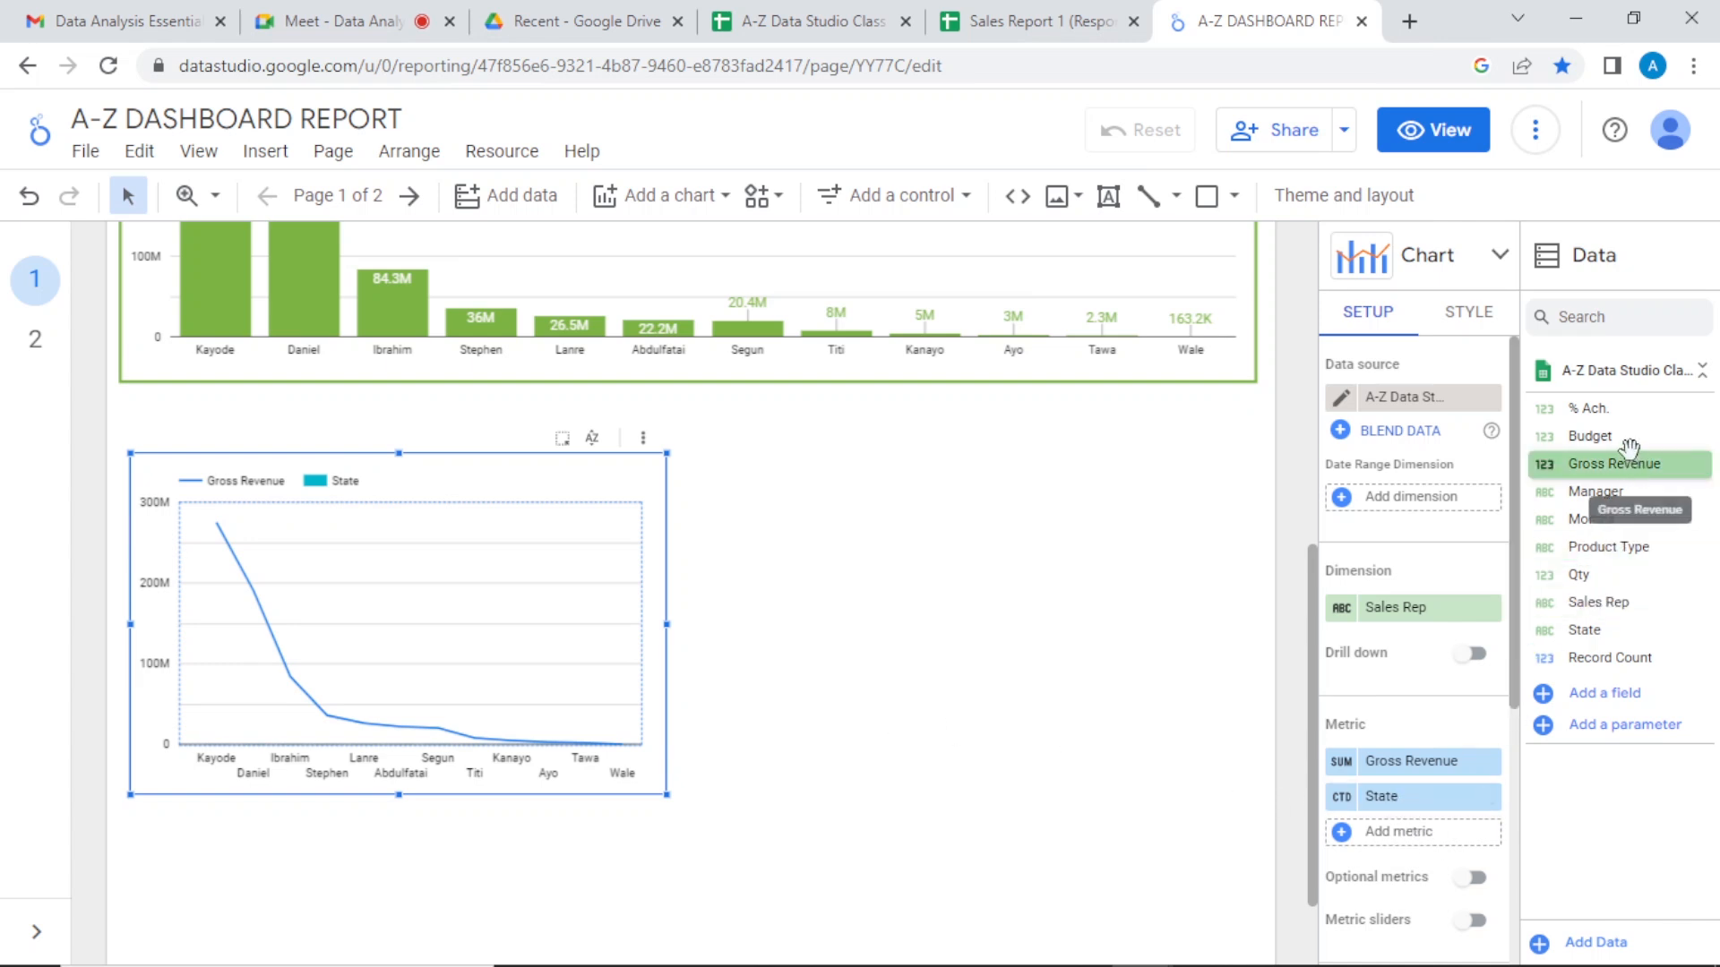
drag(1624, 442, 1418, 811)
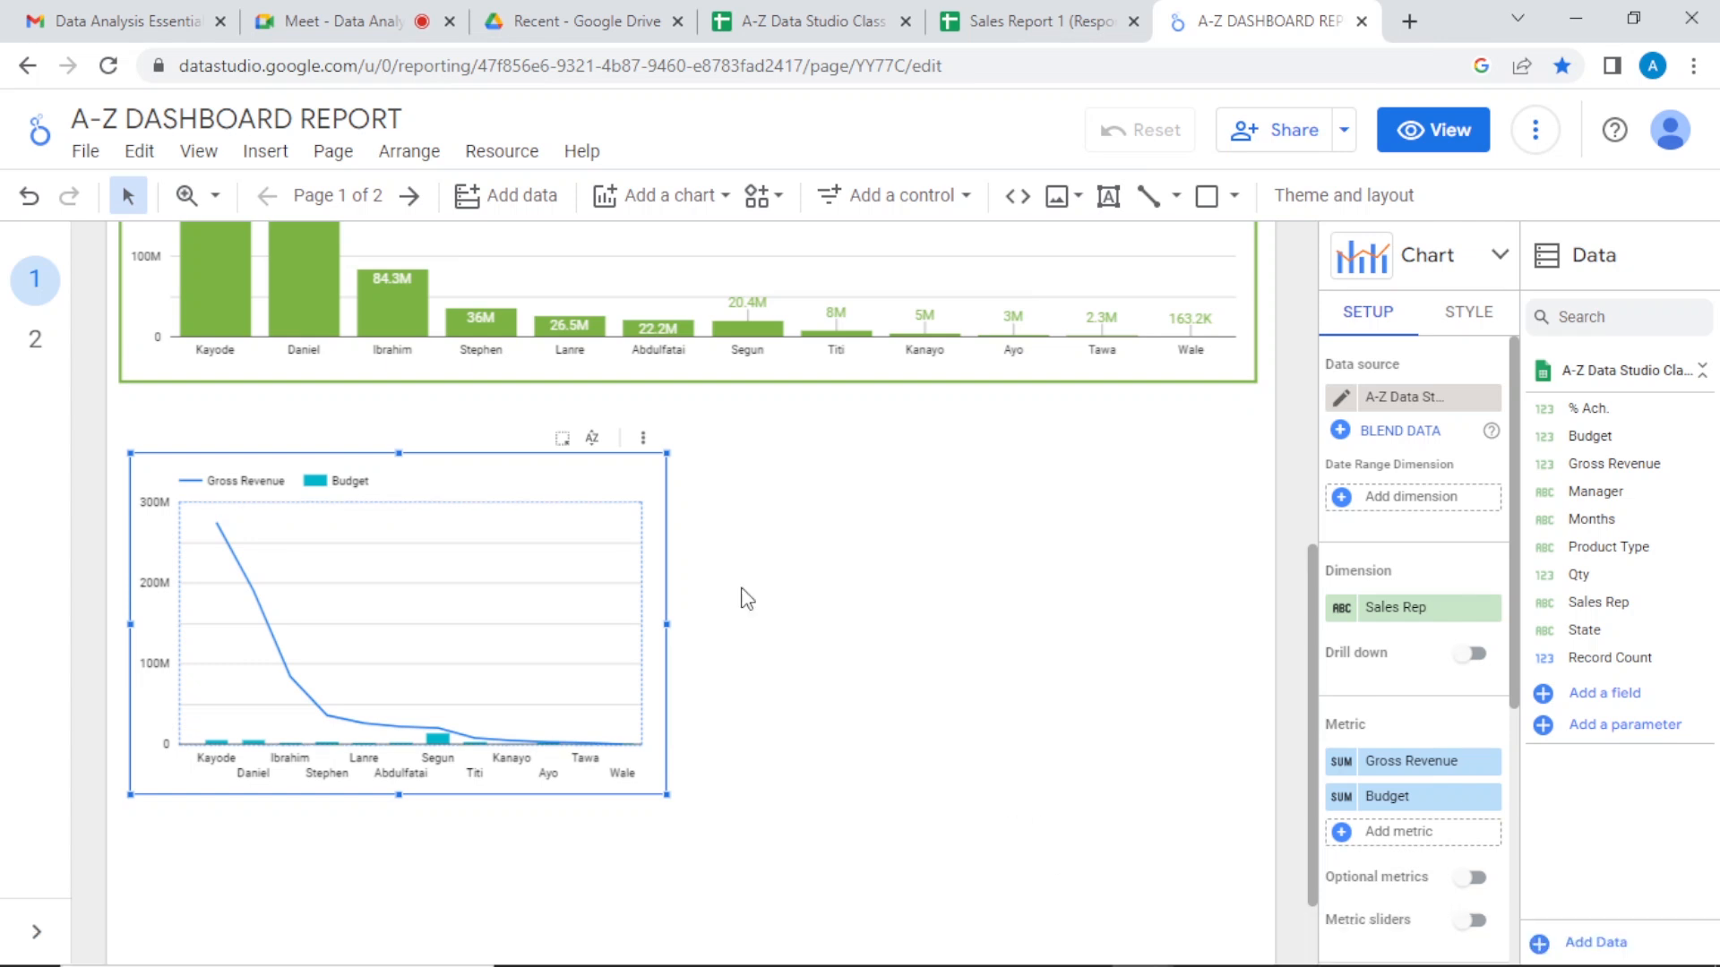
key(Delete)
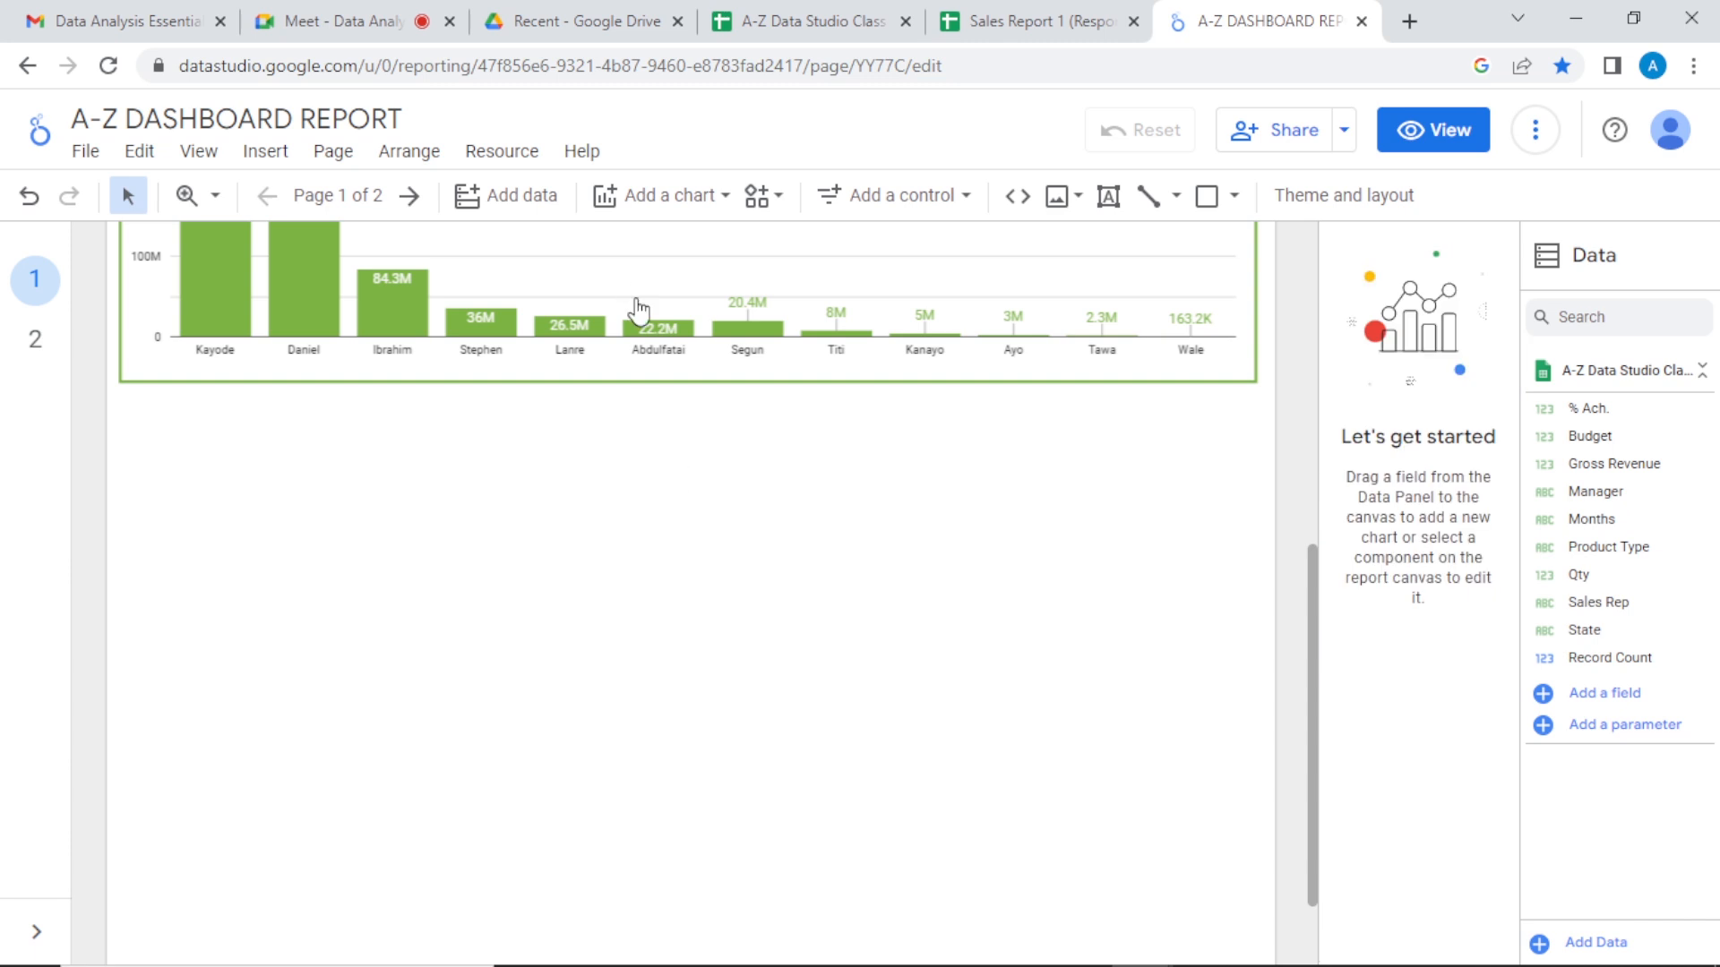
Step: Insert a column chart in the empty area below the left part of the gross revenue chart
click(709, 193)
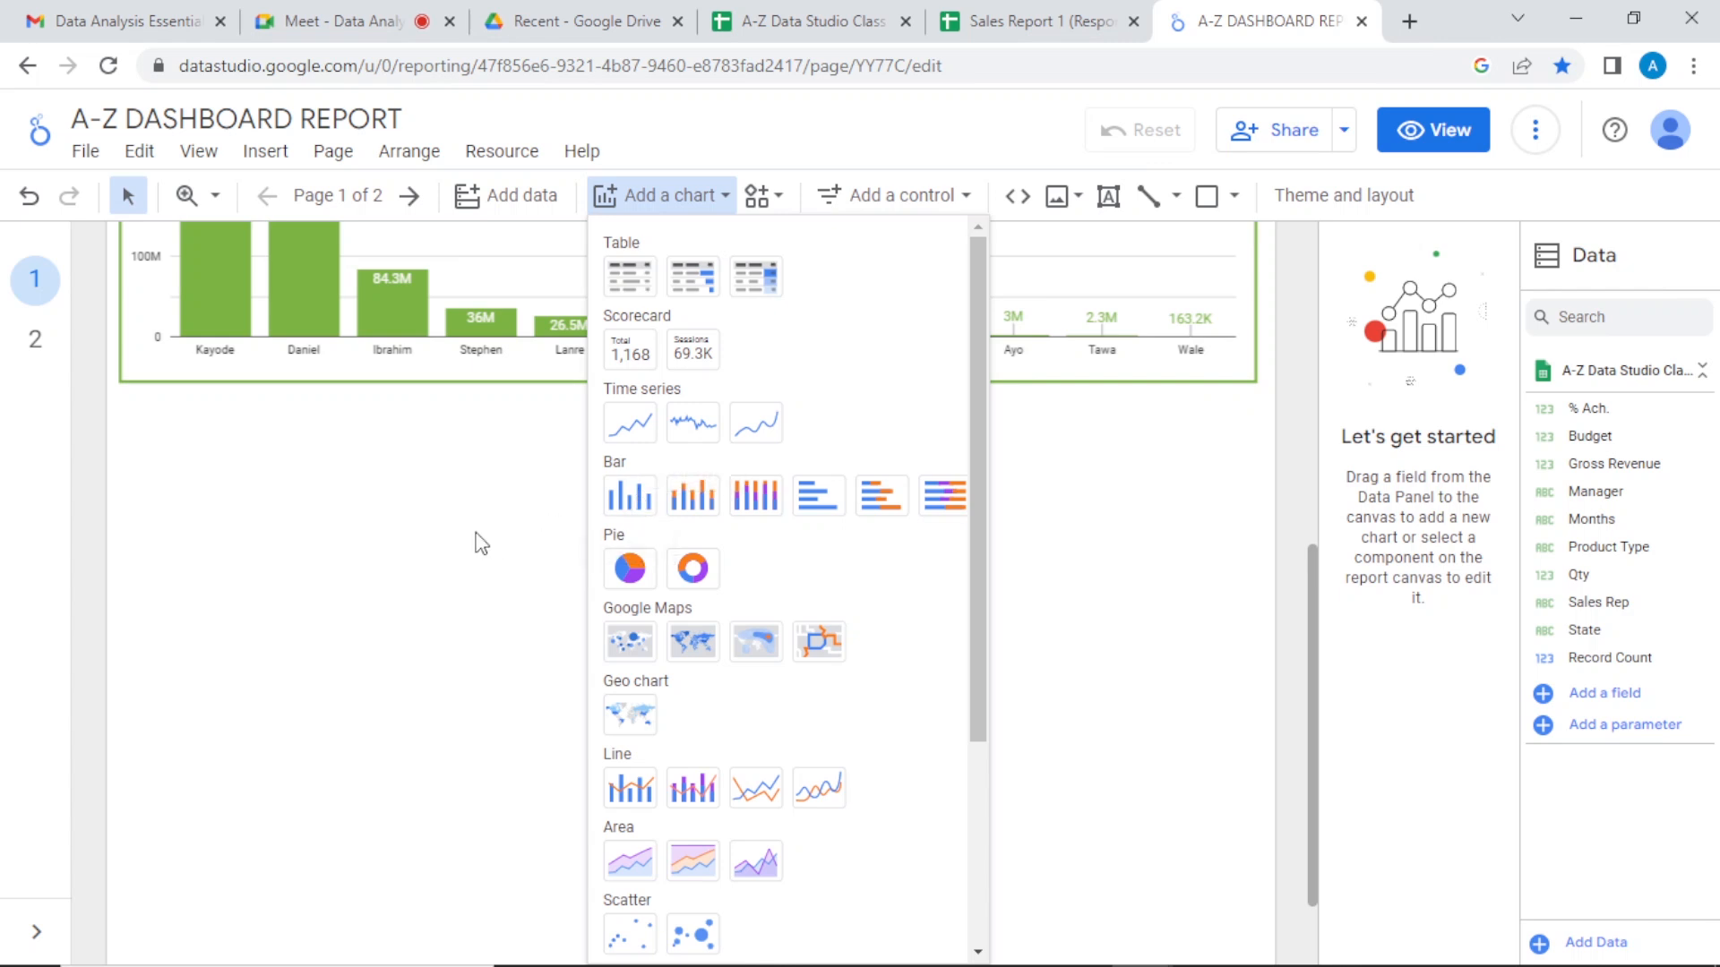
click(627, 496)
drag(148, 434, 635, 773)
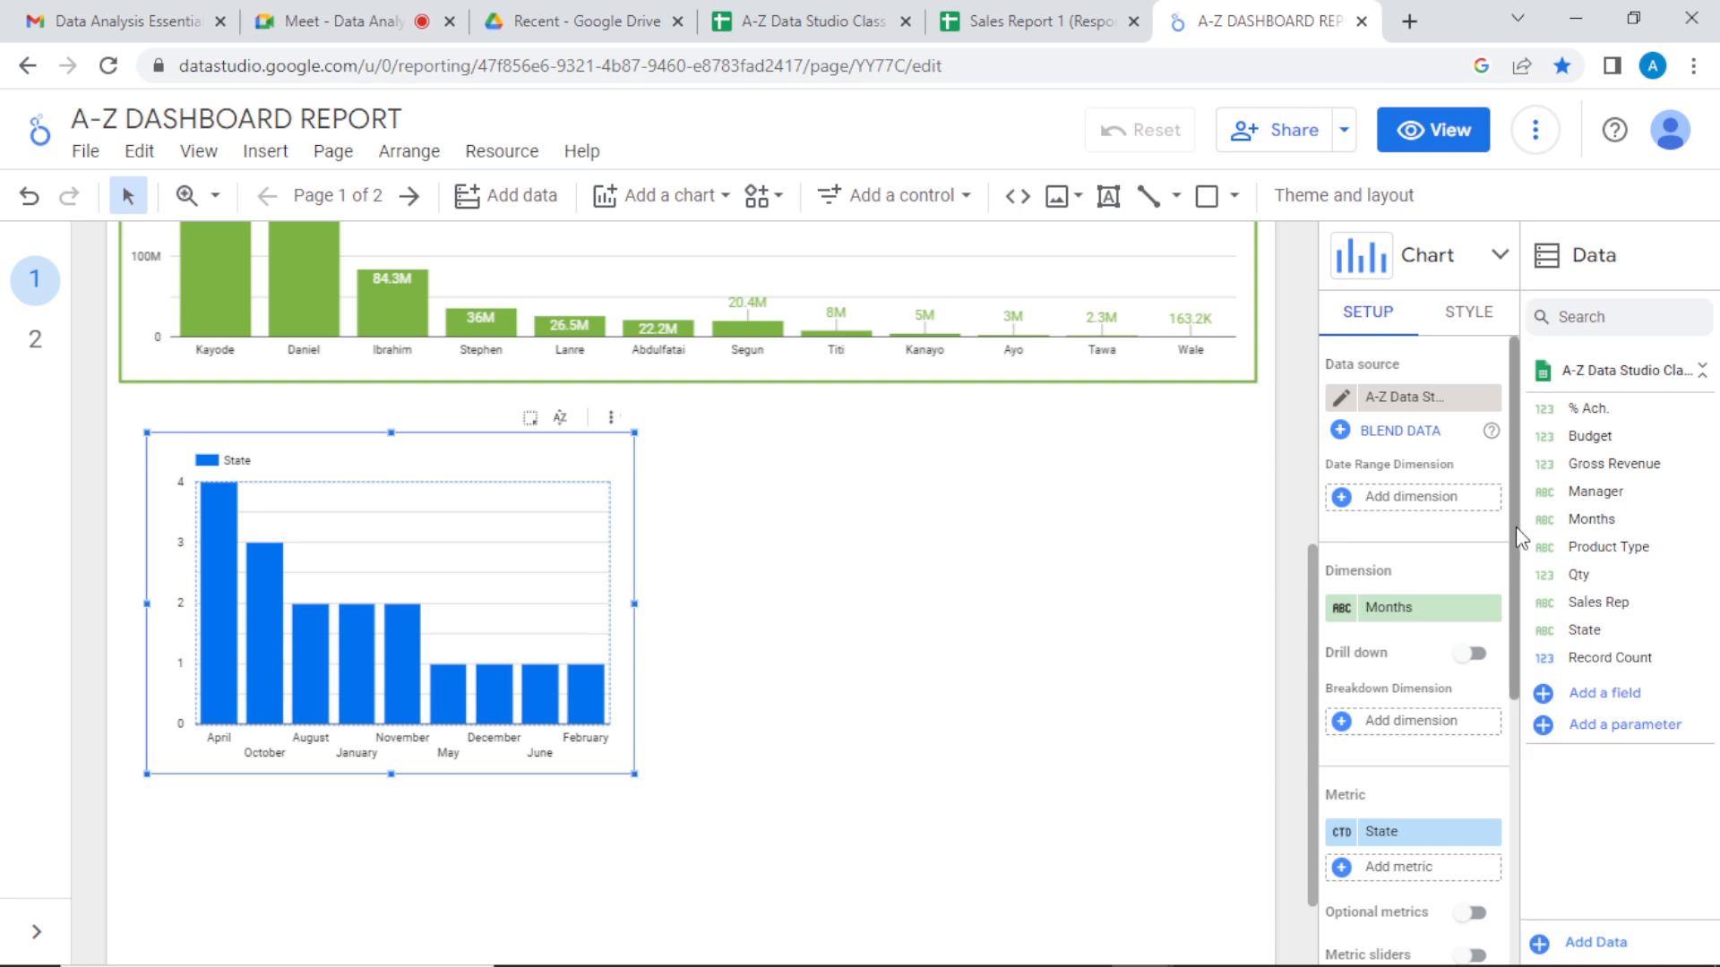
Step: Set the new column chart's dimension to Manager and its metrics to Gross Revenue and Budget
scroll(1514, 528, down, 1)
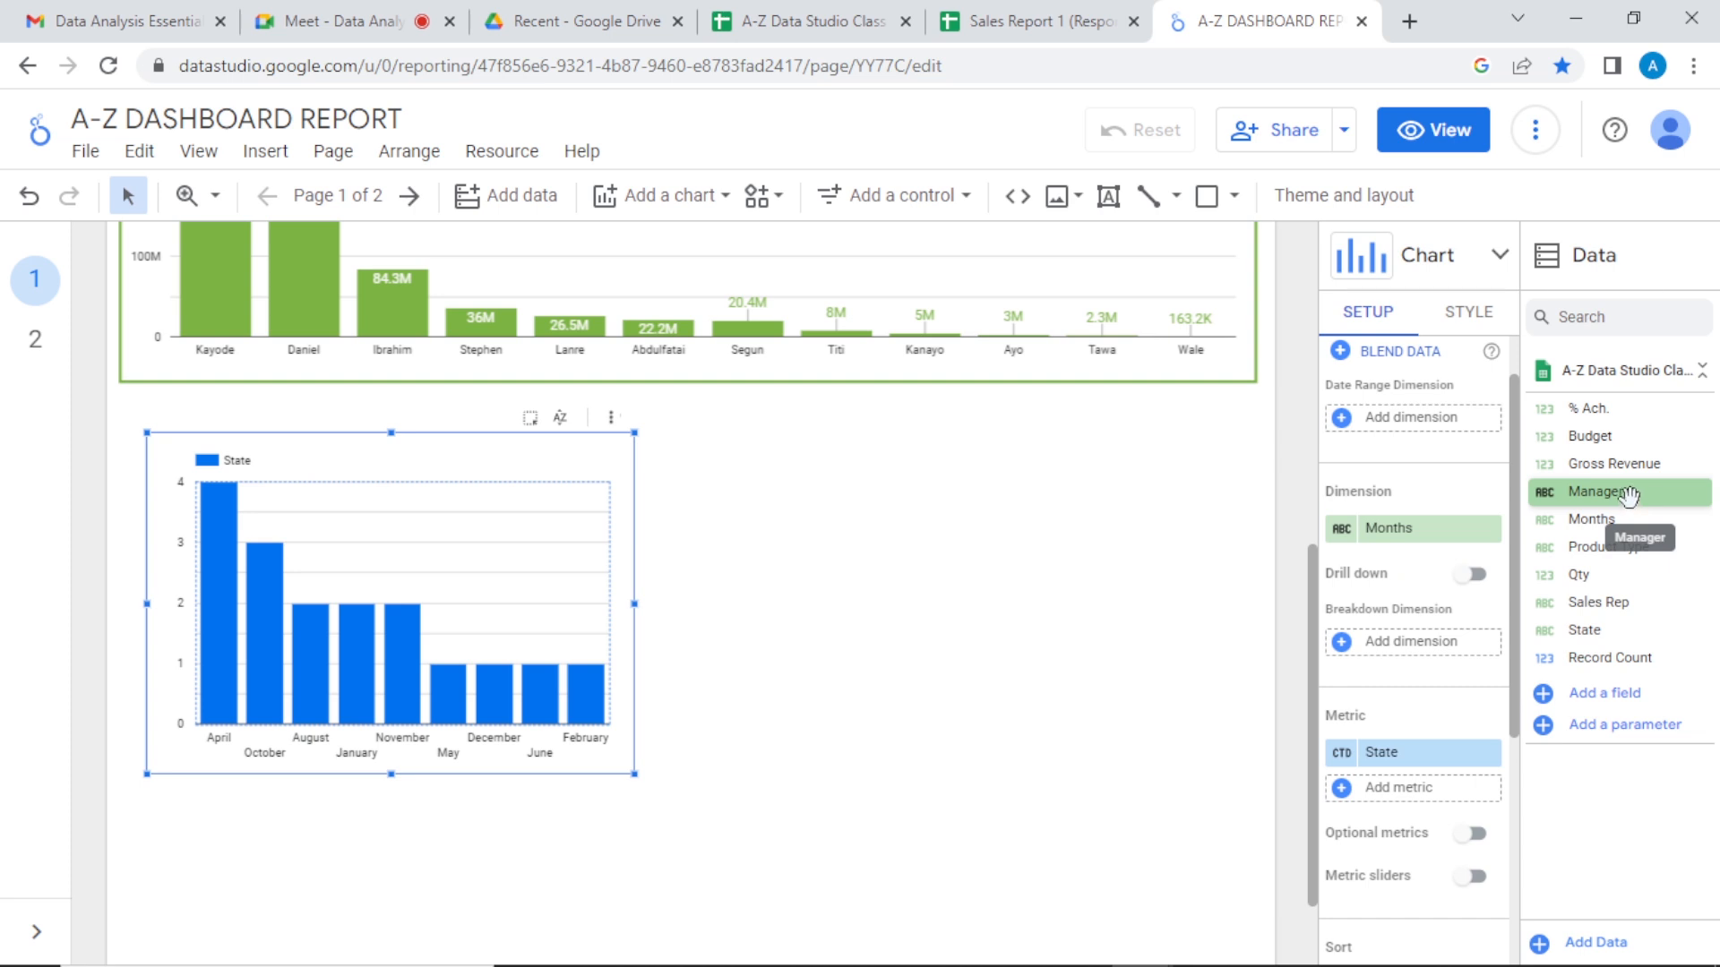
drag(1629, 495, 1429, 542)
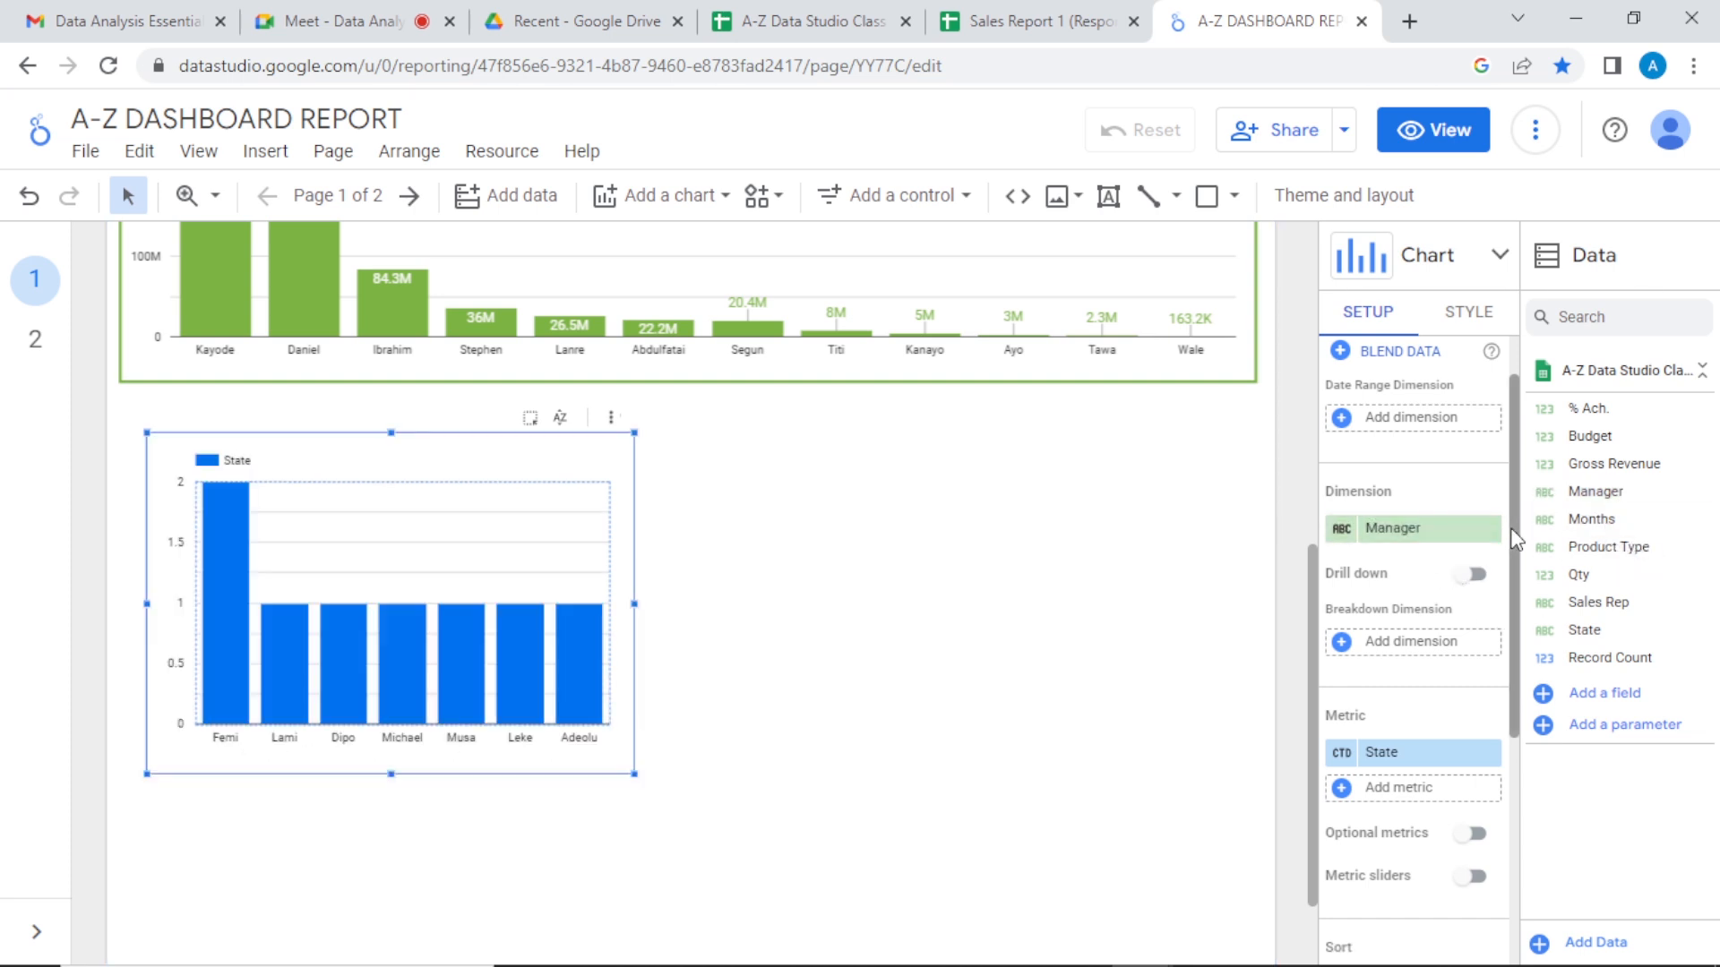
drag(1511, 529, 1520, 586)
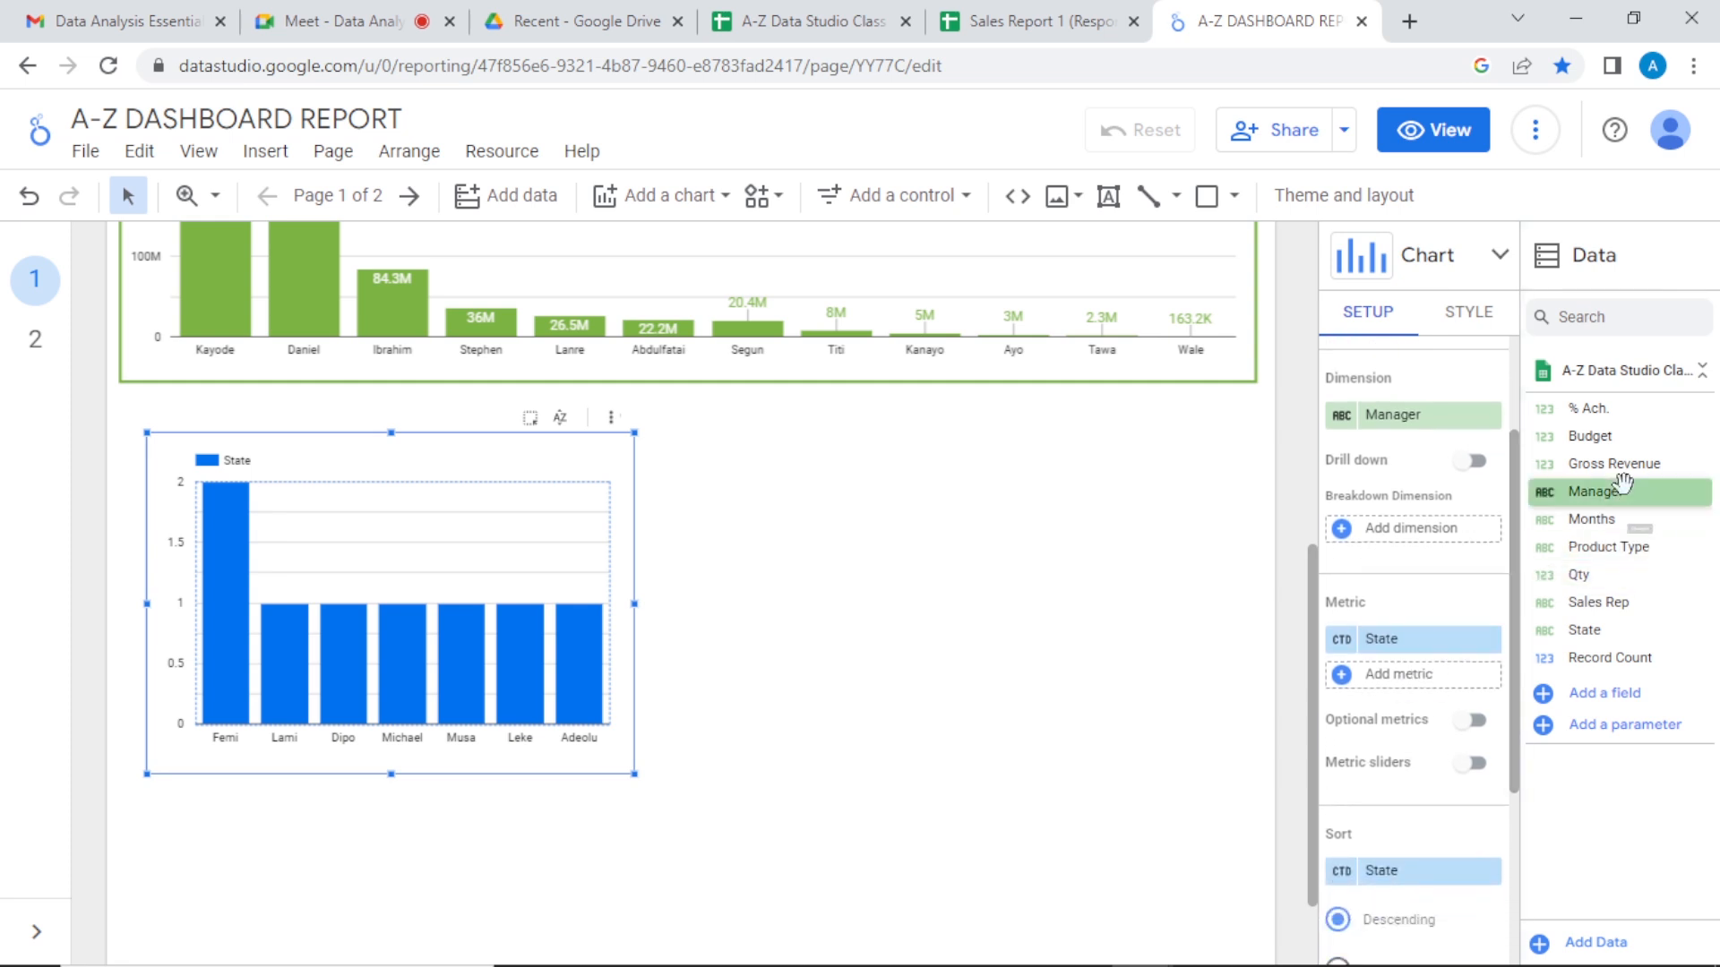
drag(1621, 467, 1420, 641)
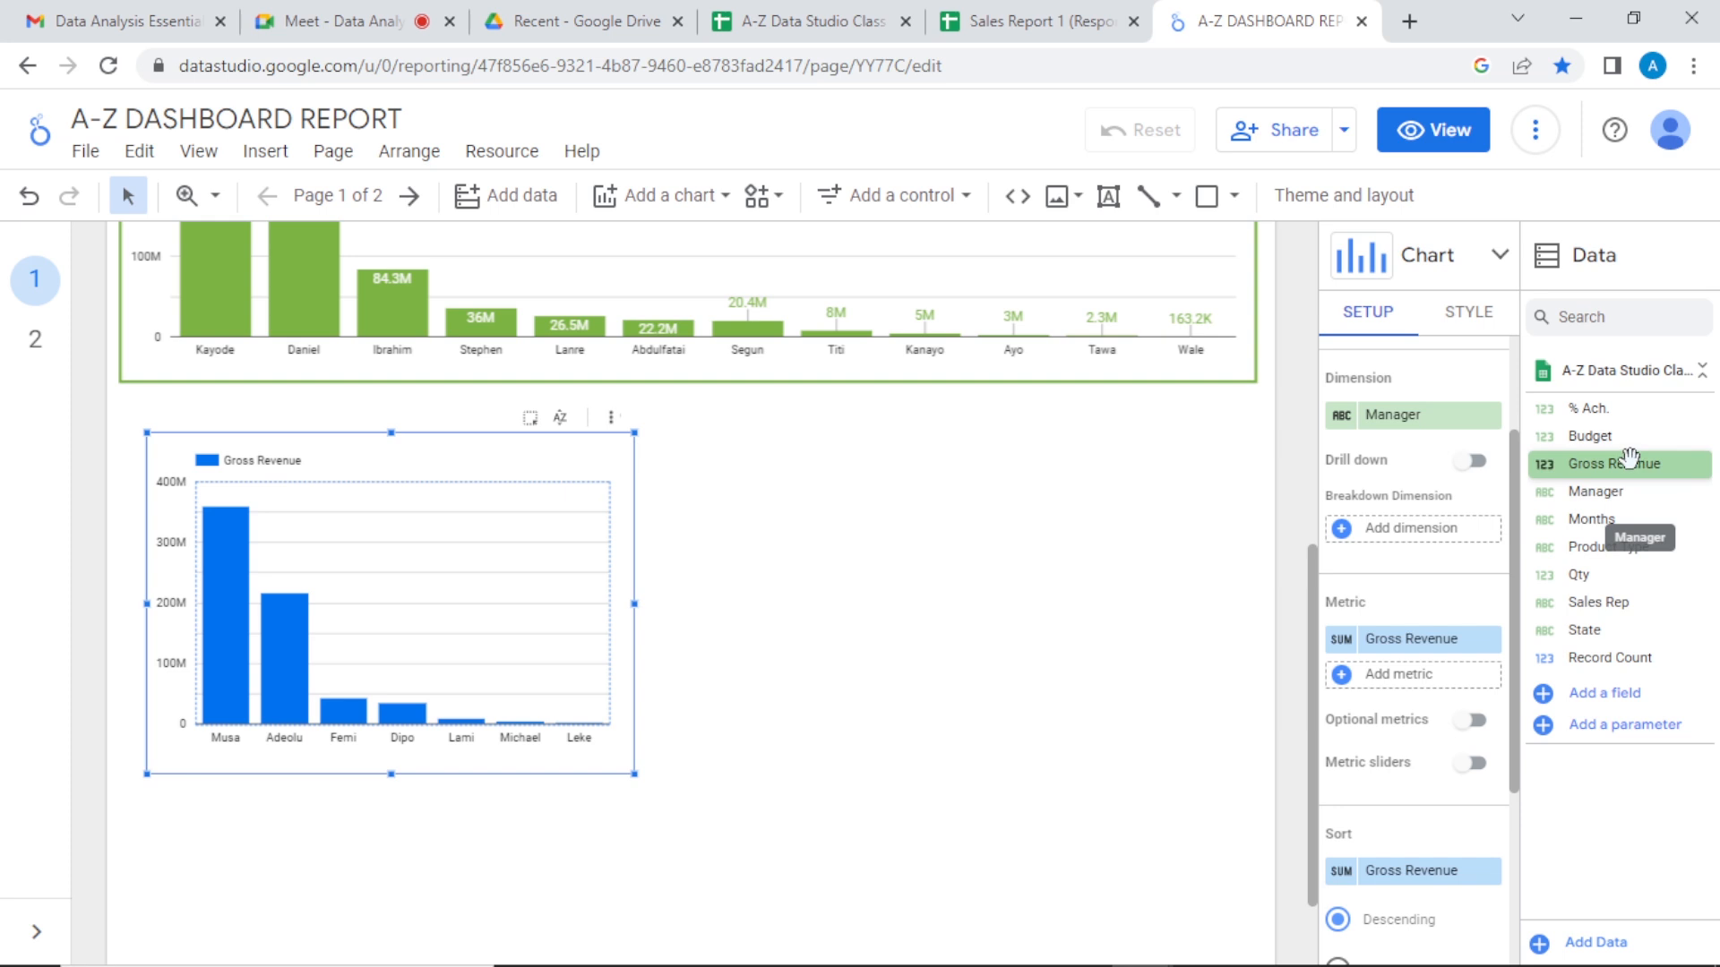
drag(1628, 442, 1443, 679)
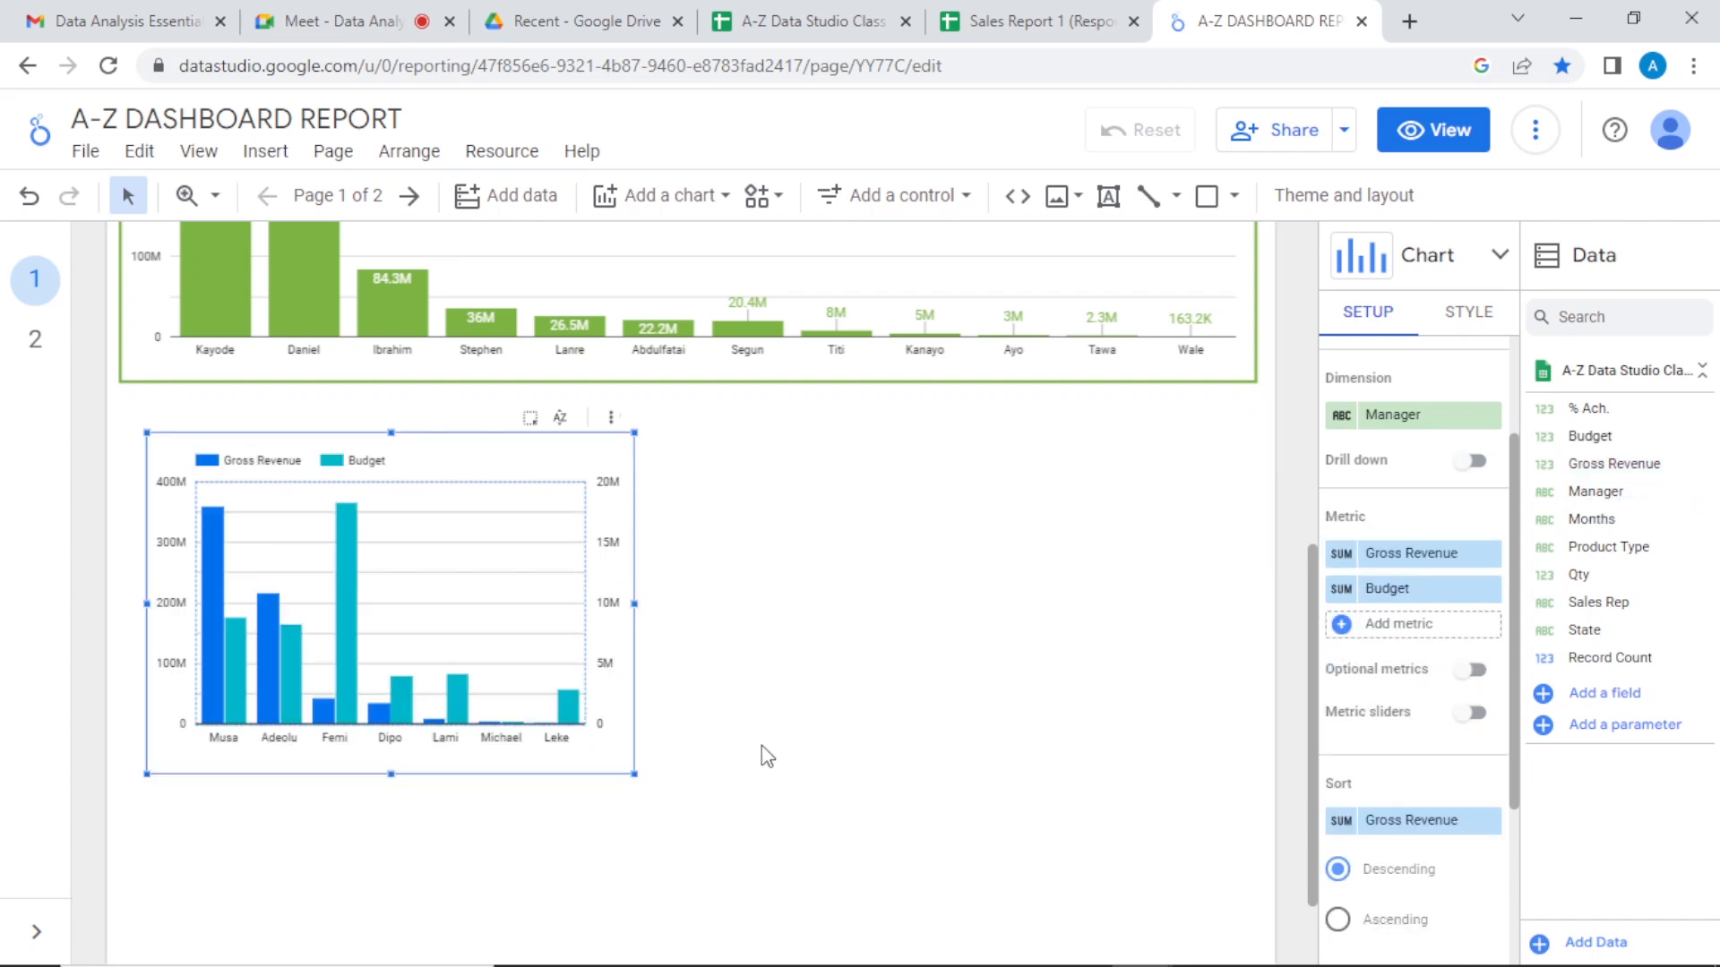
Step: Colour the manager chart's Gross Revenue bars with the theme's light green and its Budget bars with the theme's amber
mouse_move(344, 555)
mouse_move(245, 633)
click(1473, 318)
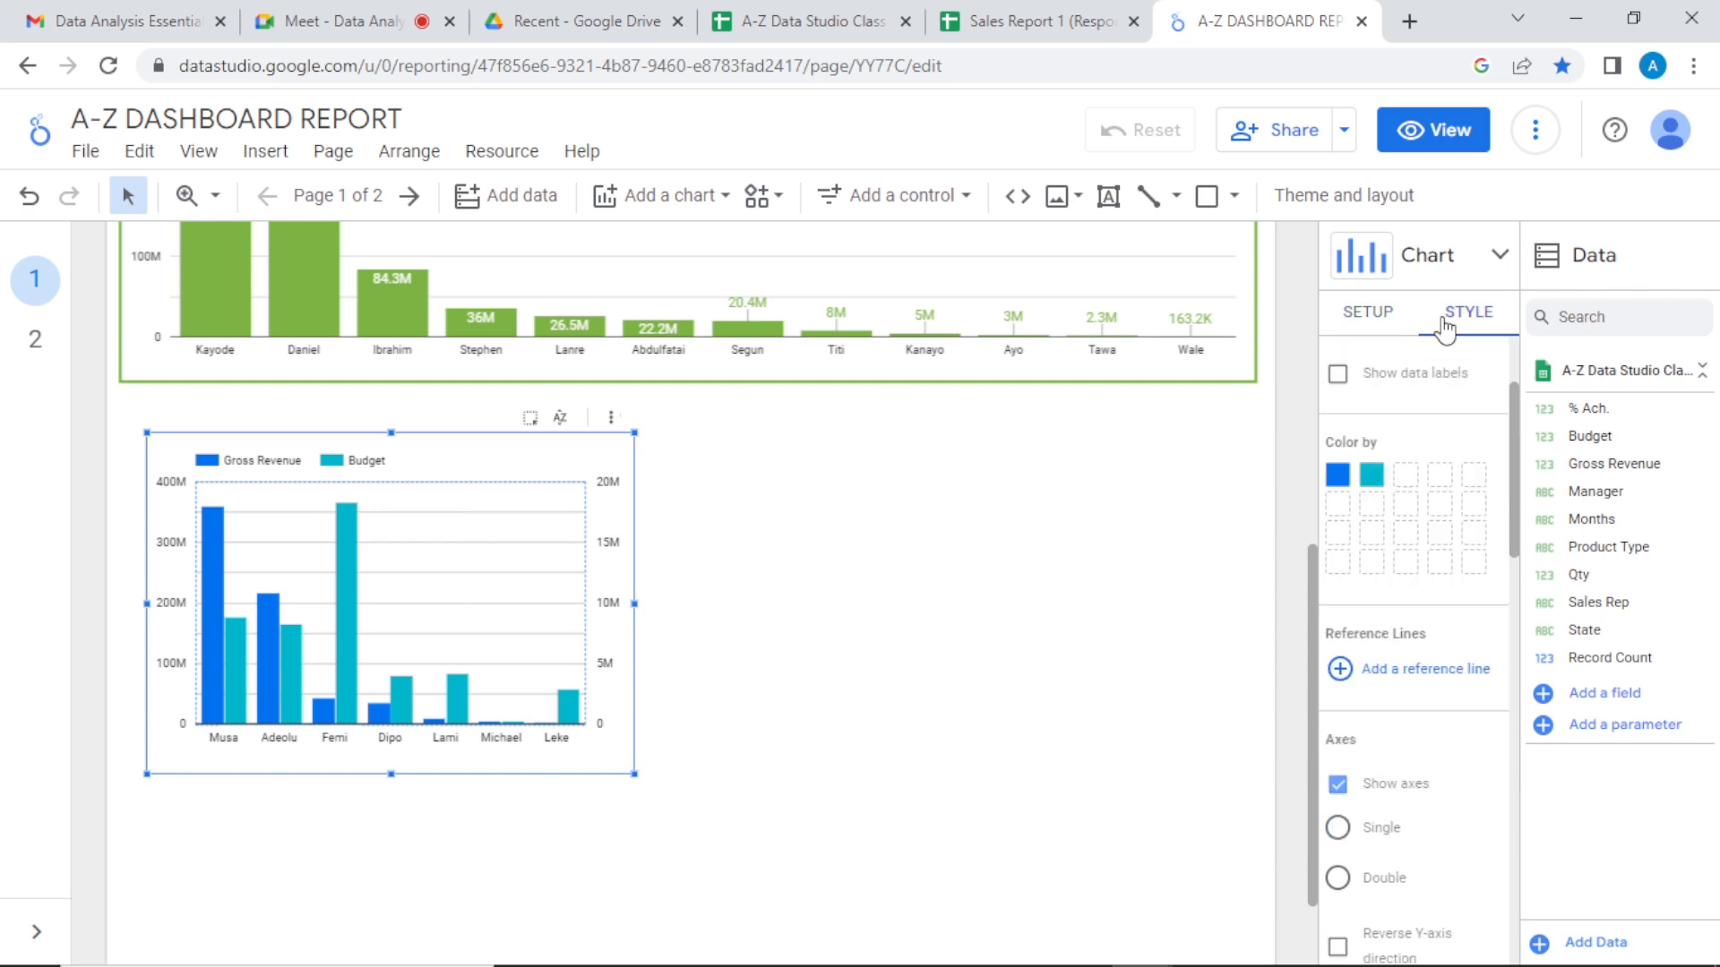
click(1343, 476)
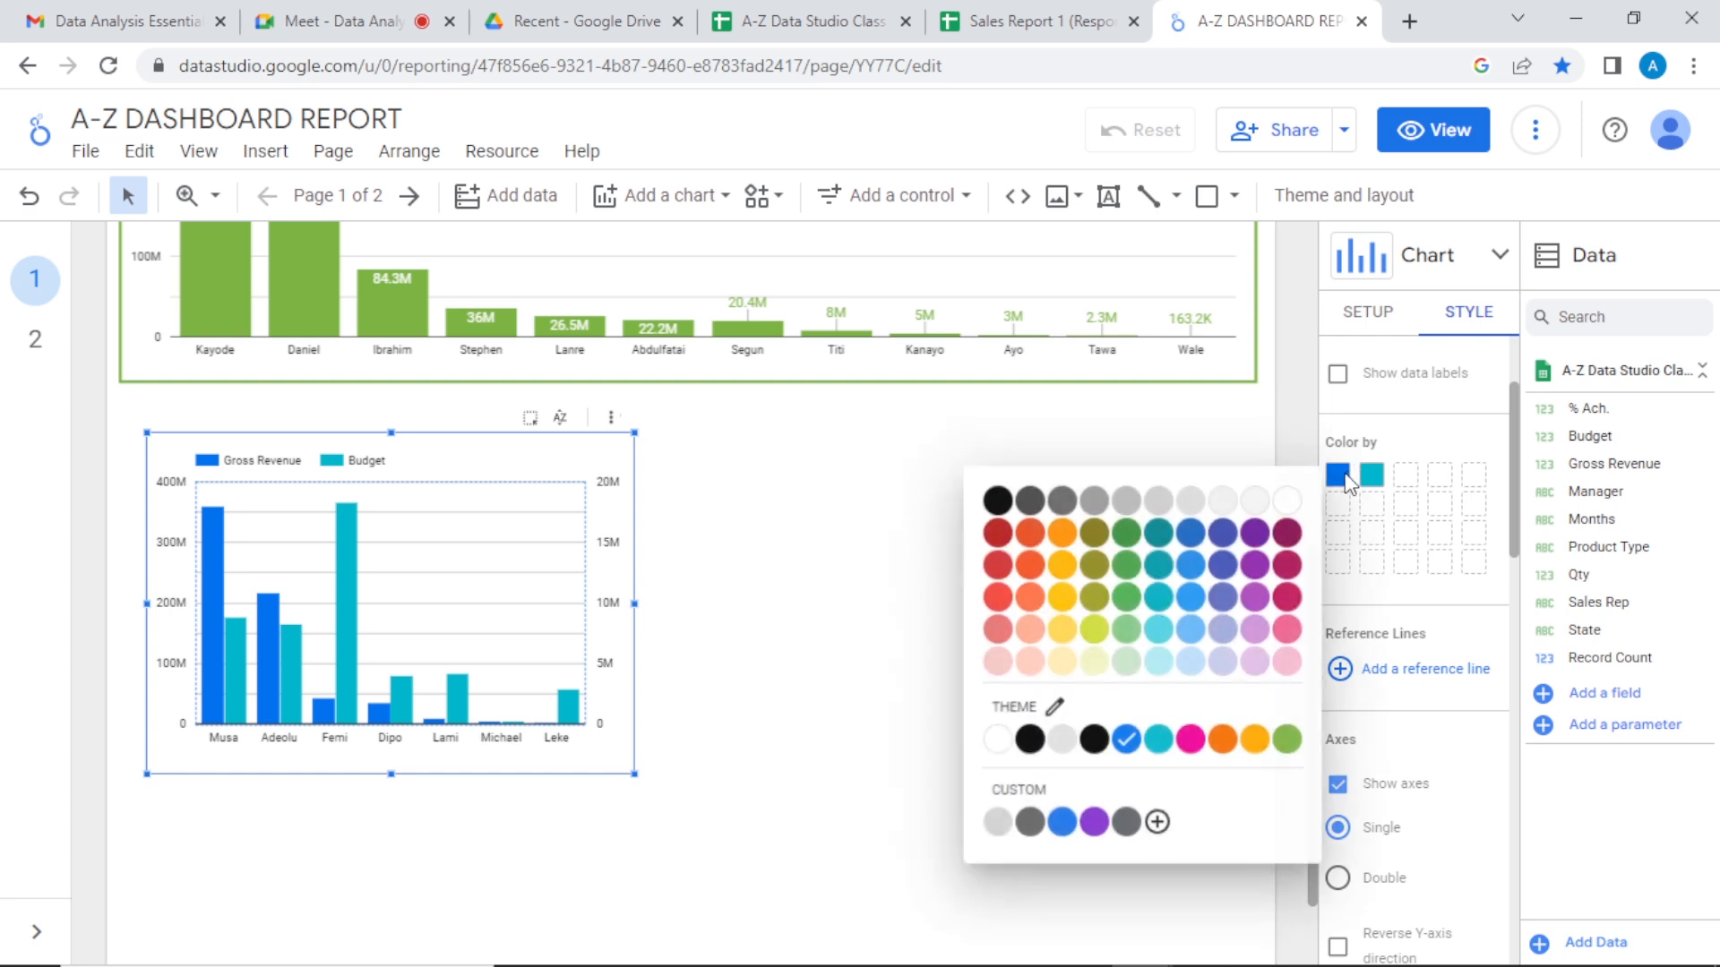
click(1297, 747)
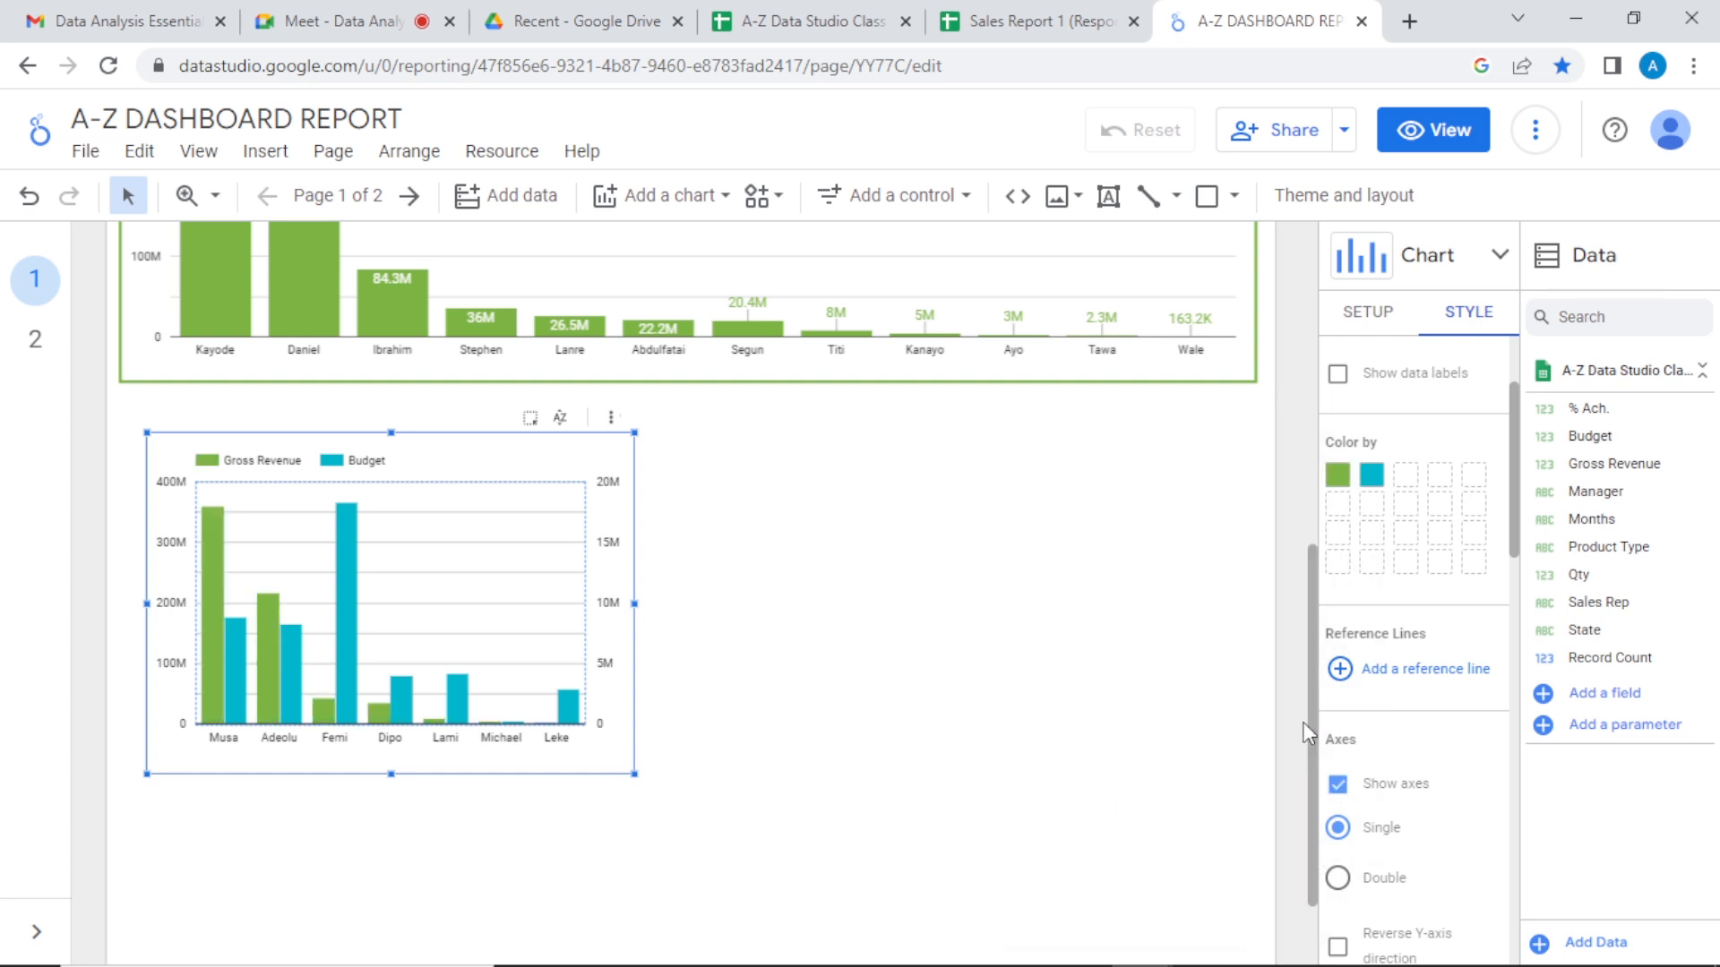
click(1371, 476)
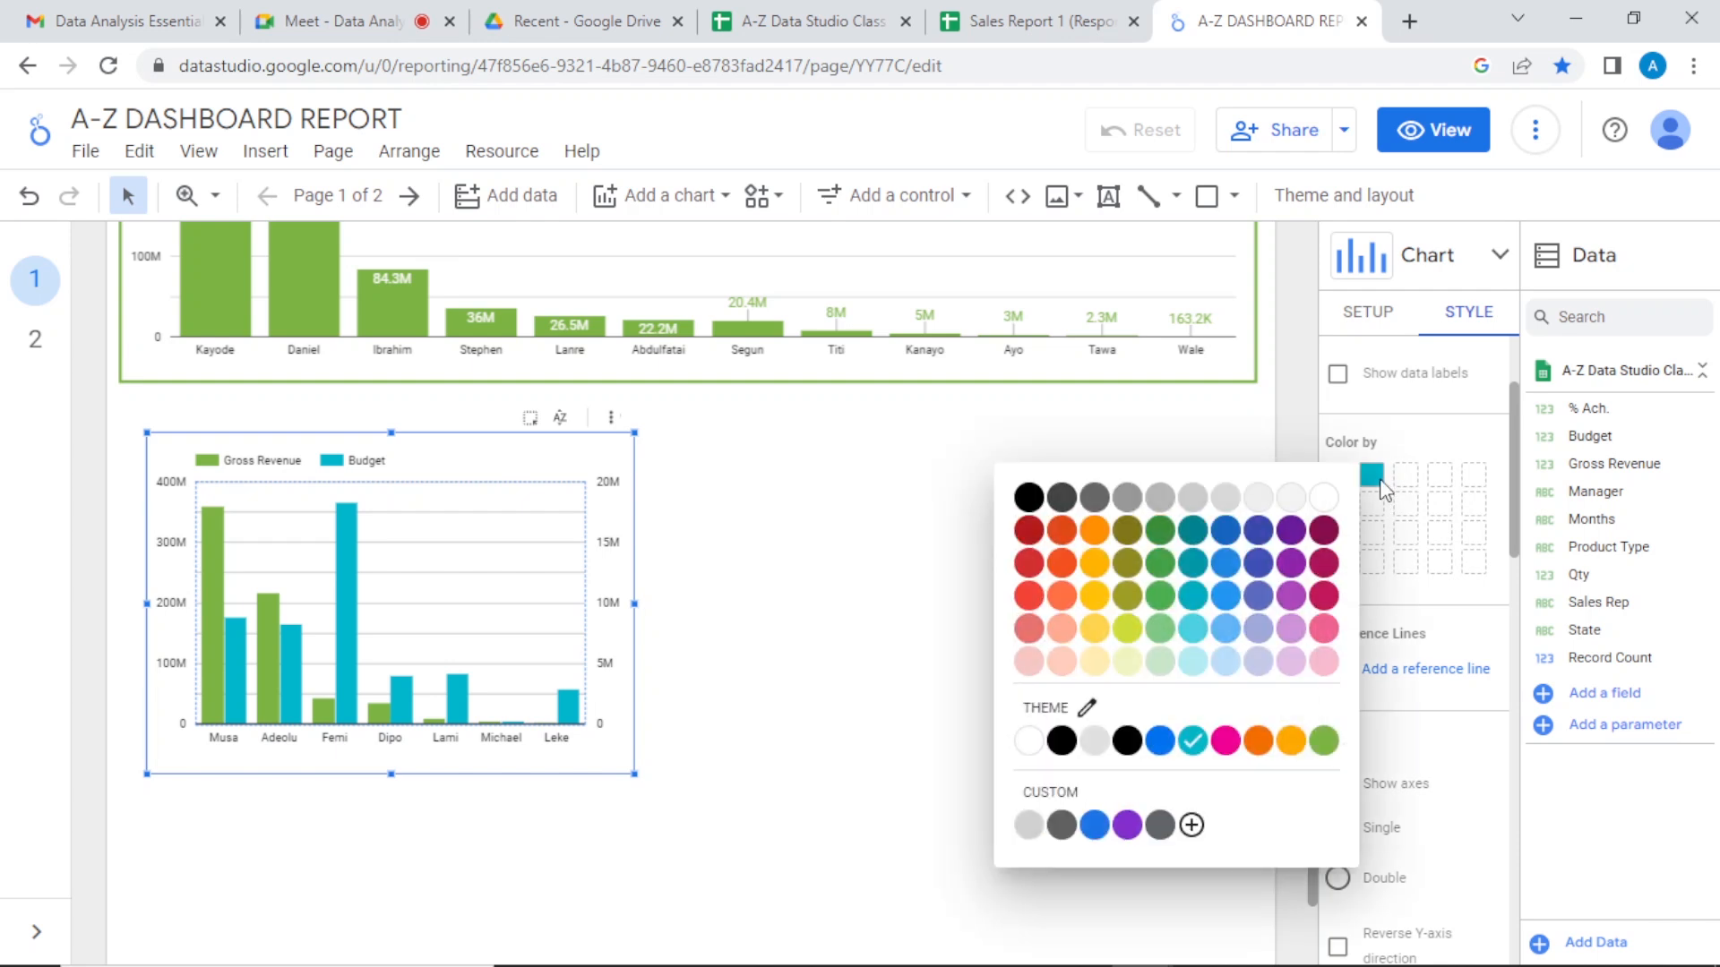
click(1293, 743)
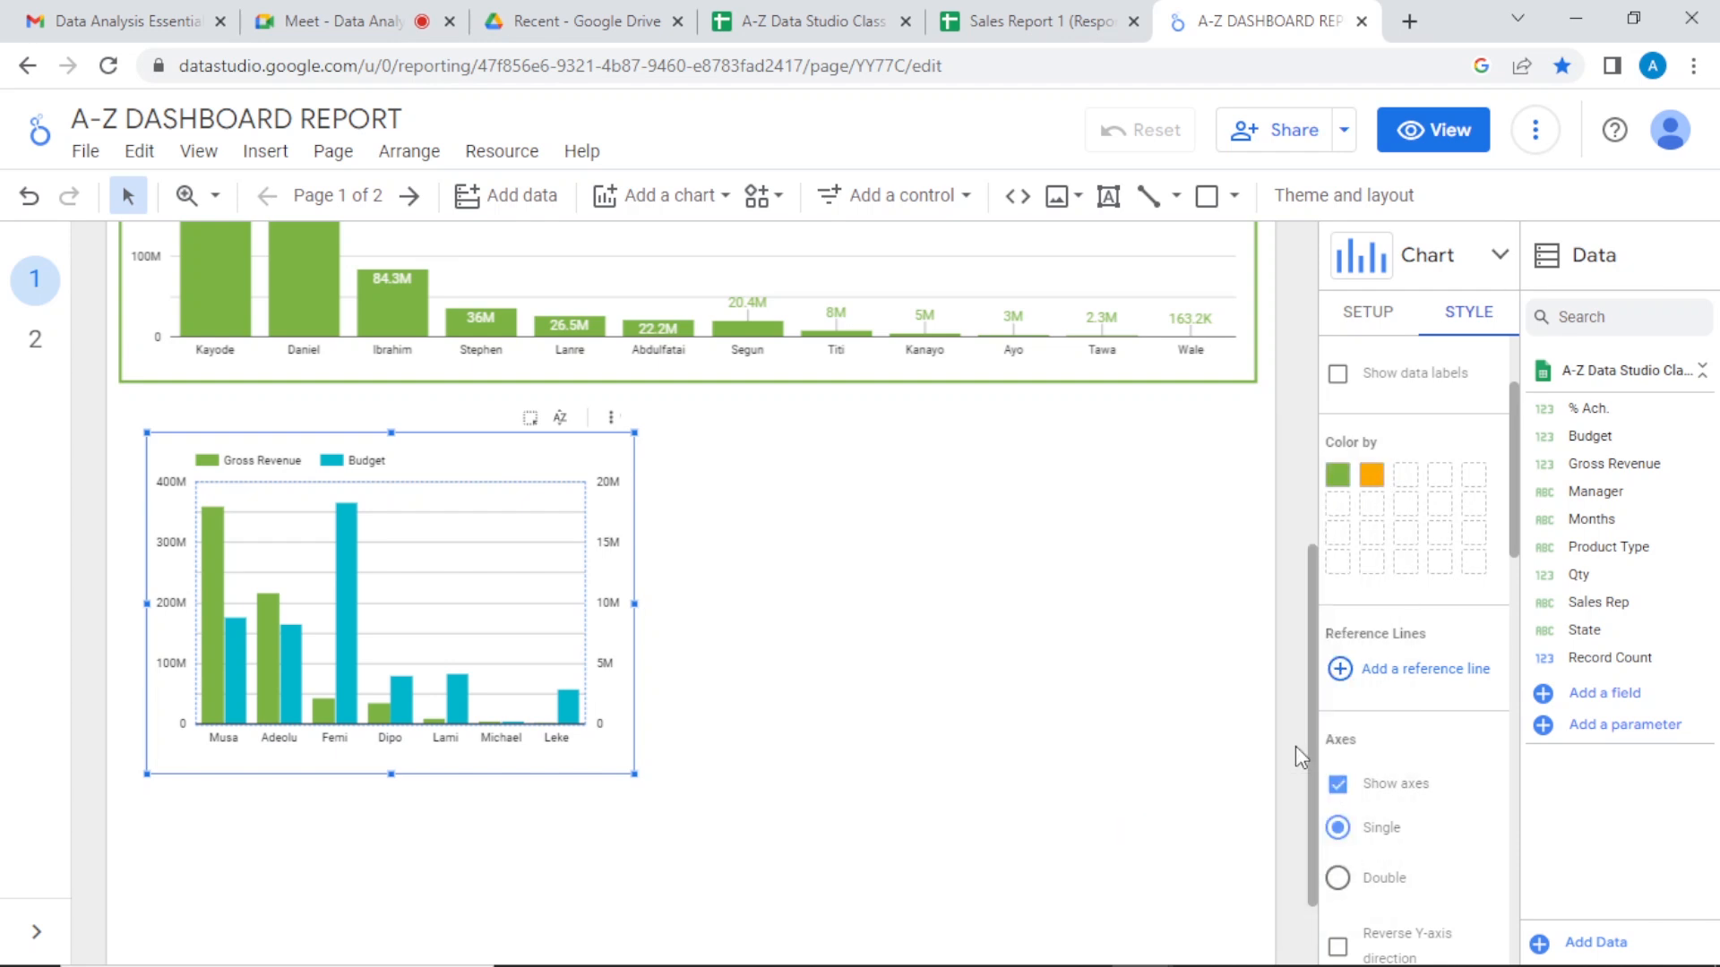
click(976, 630)
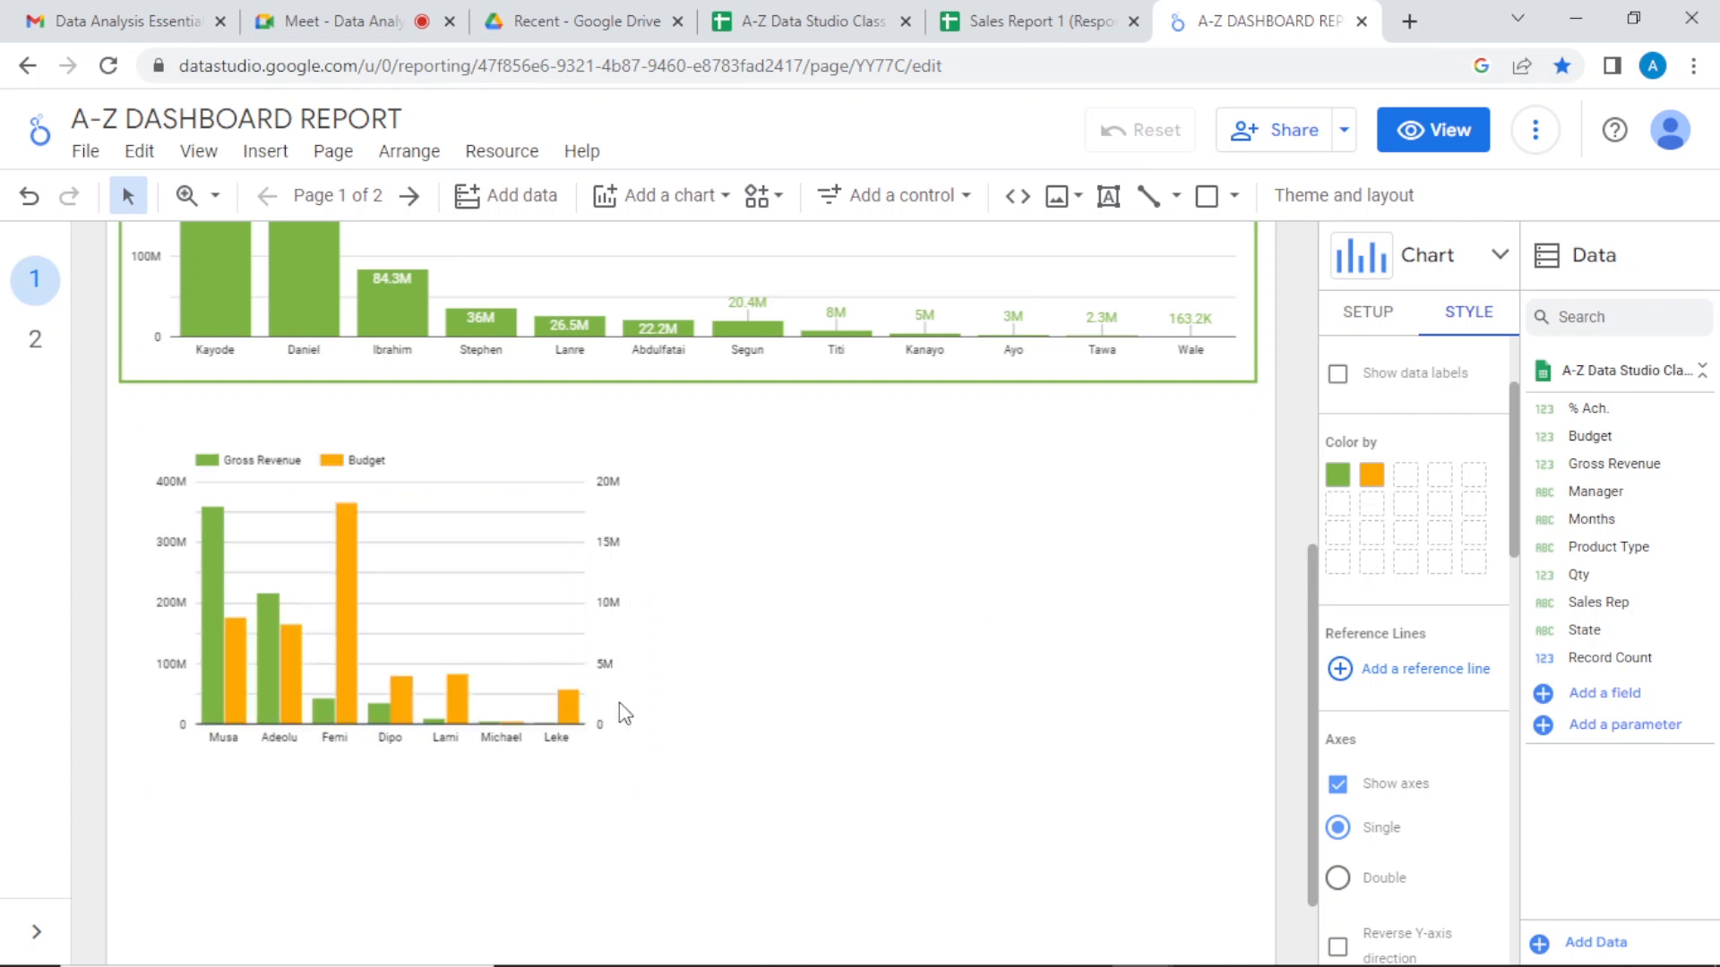
Step: Try stacked bars on the manager chart, and switch back to side-by-side bars
click(470, 620)
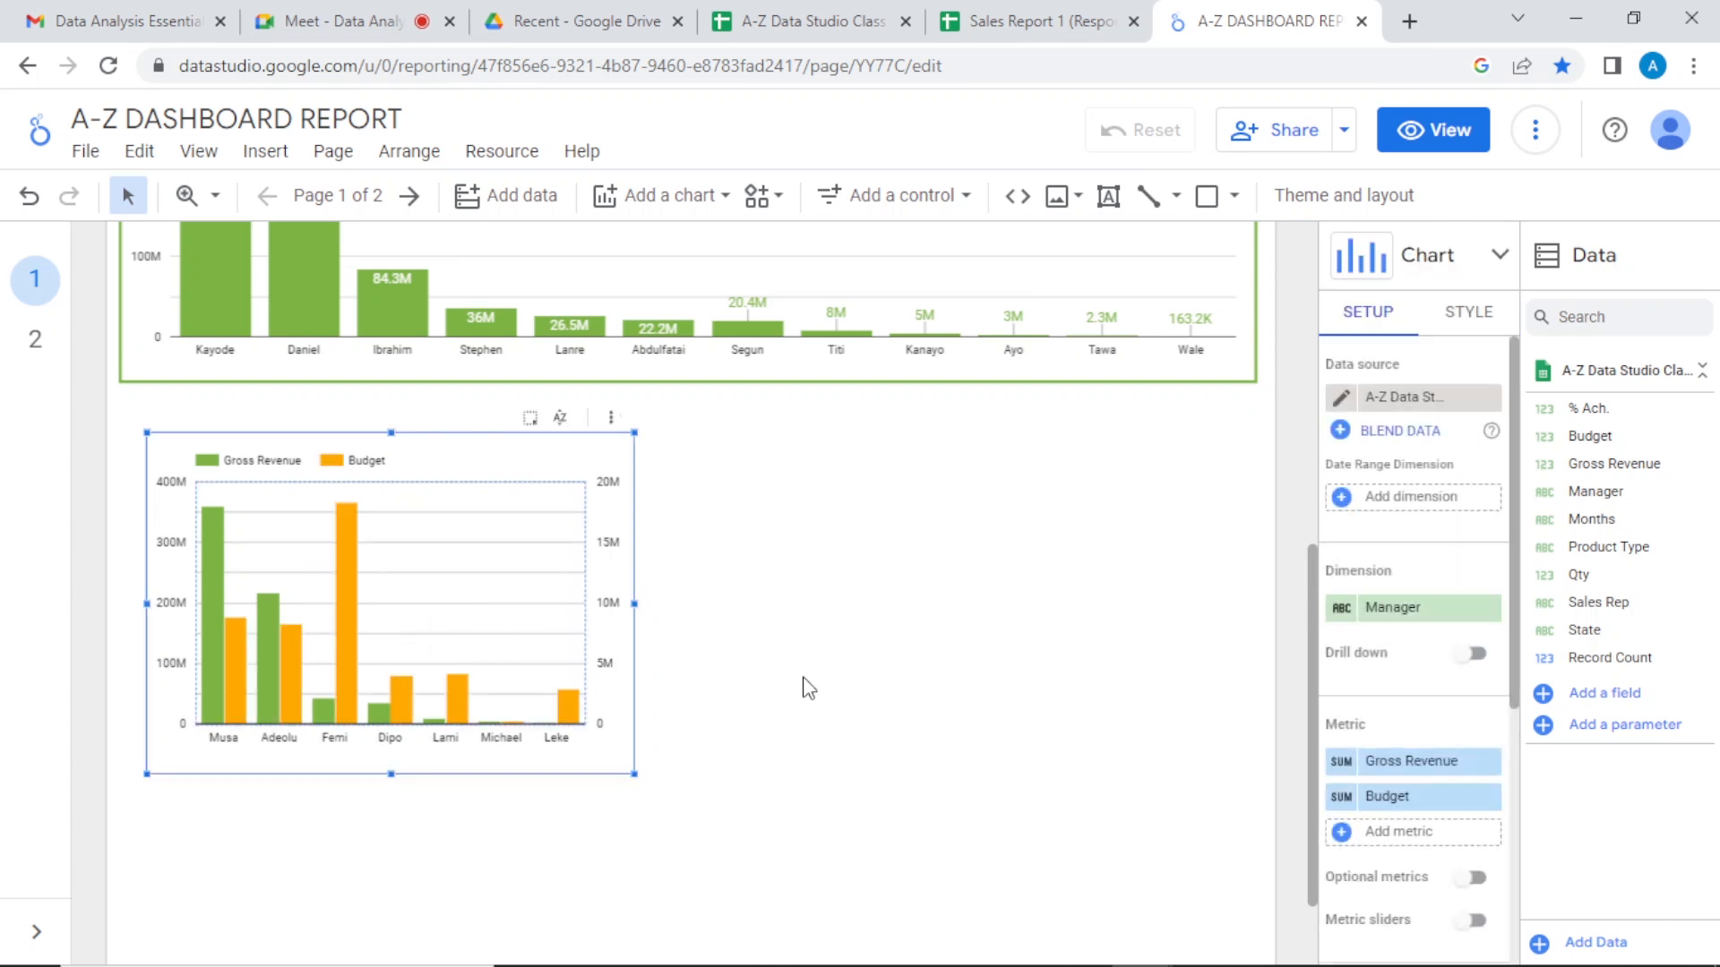
click(1490, 319)
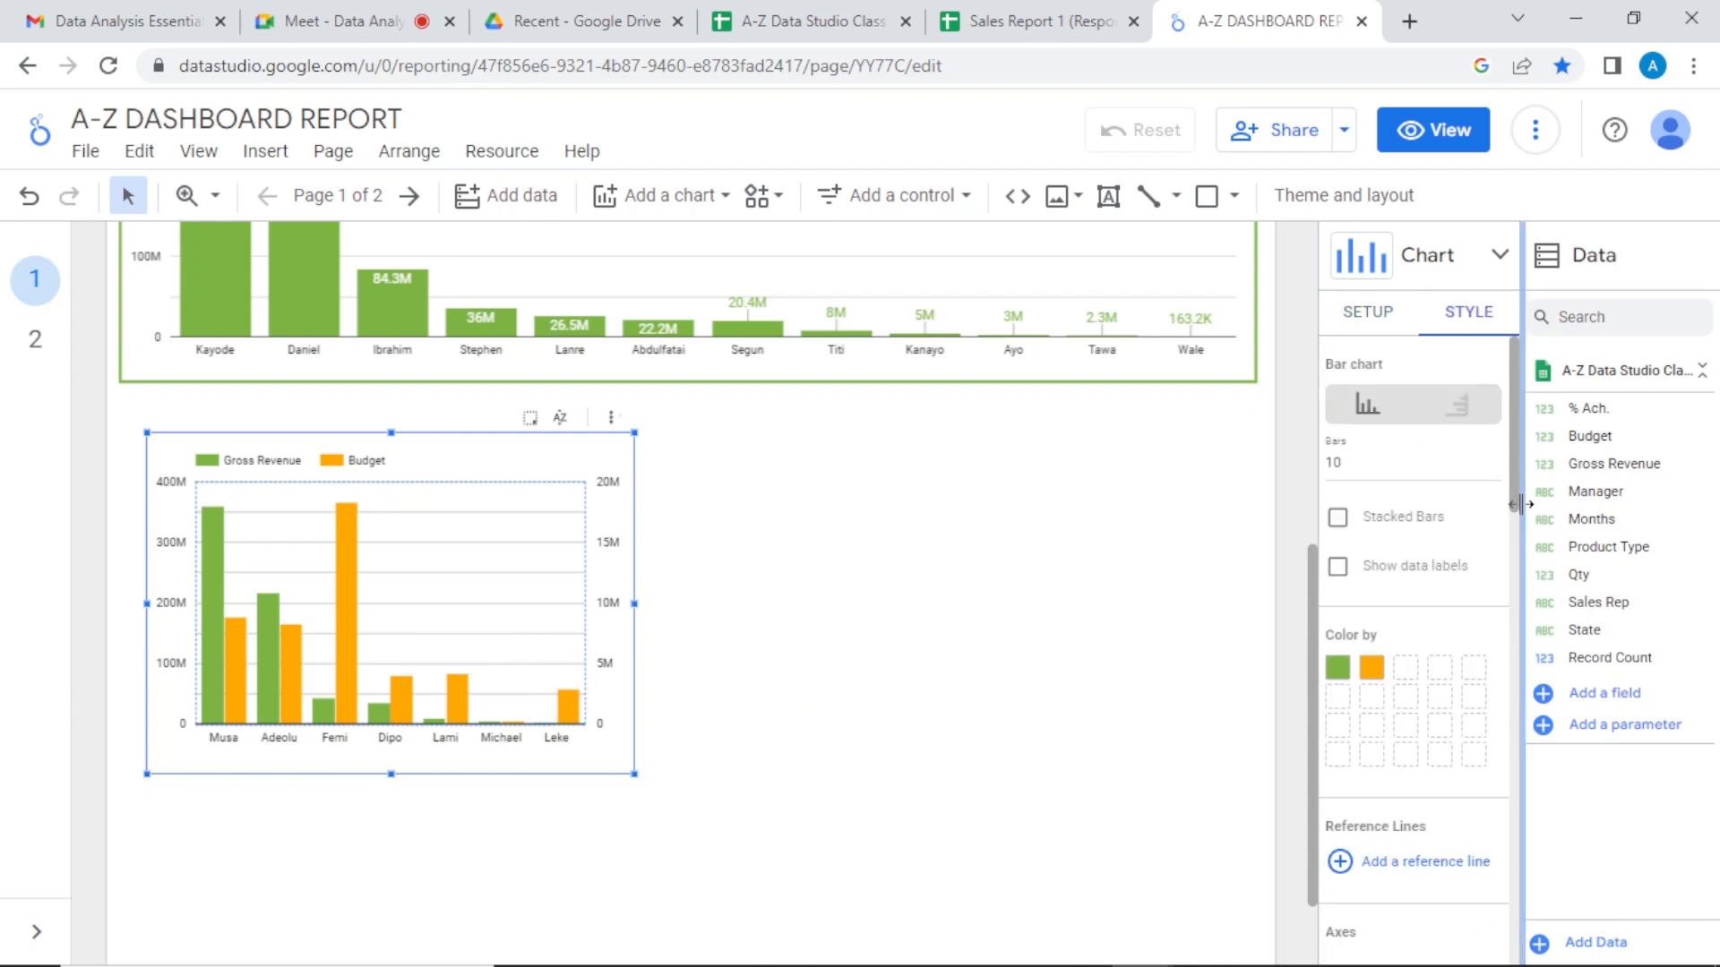
drag(1514, 498, 1515, 511)
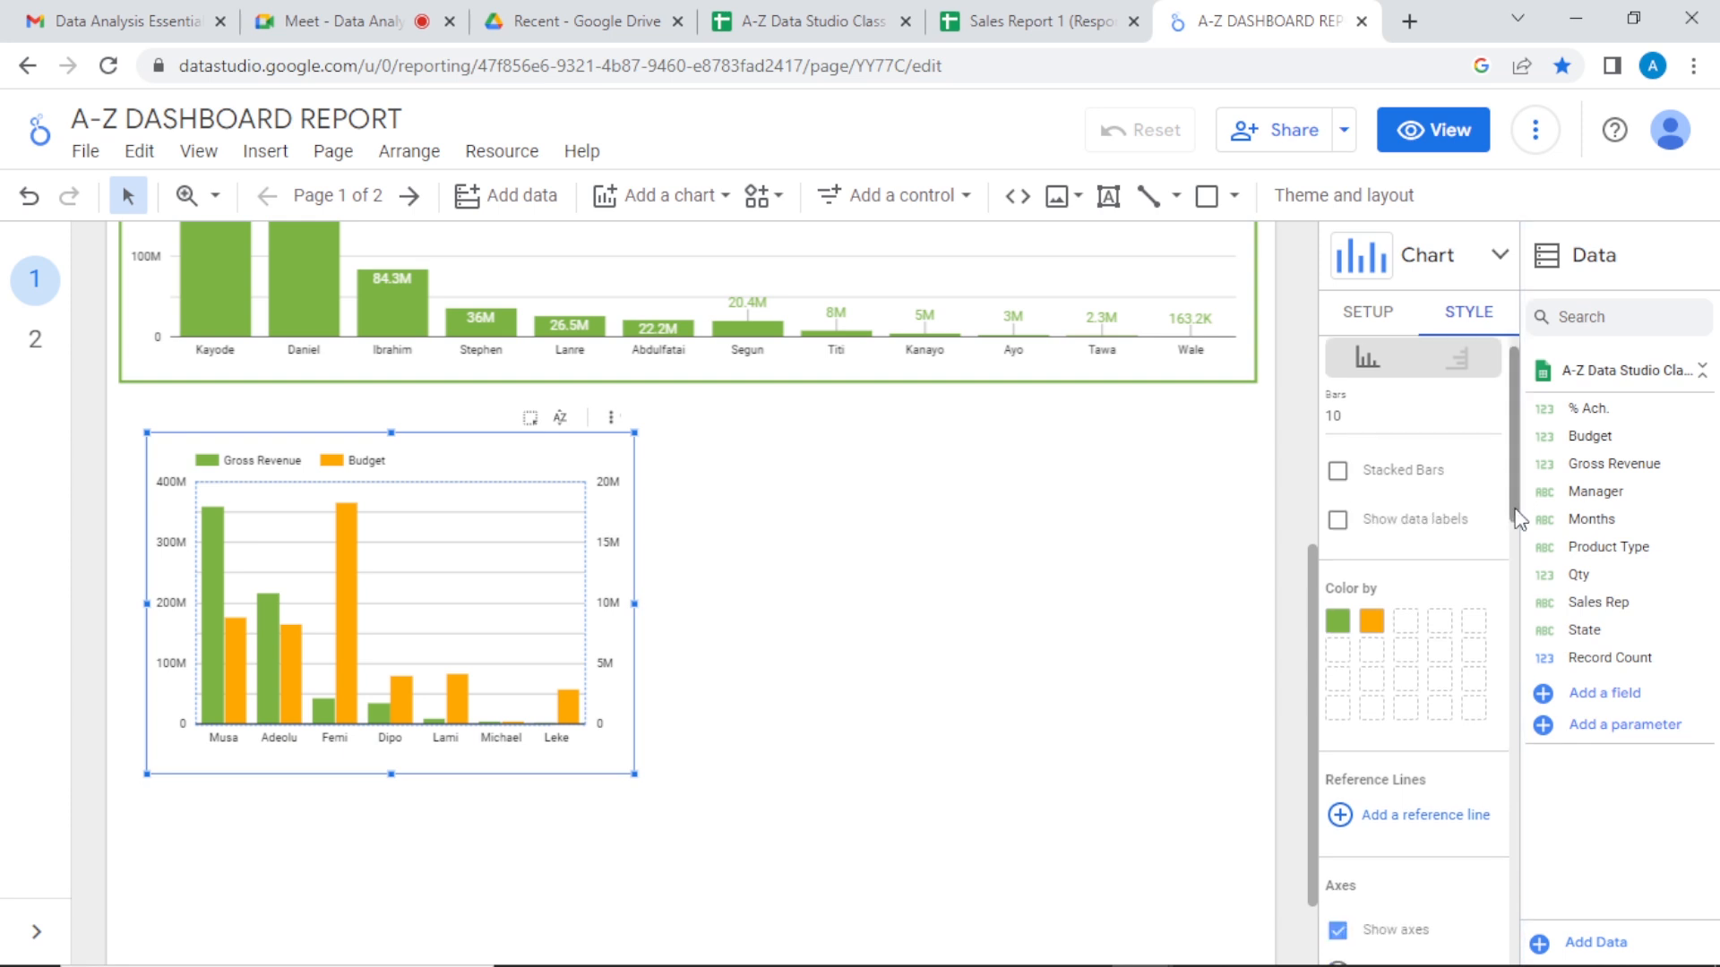
click(1337, 472)
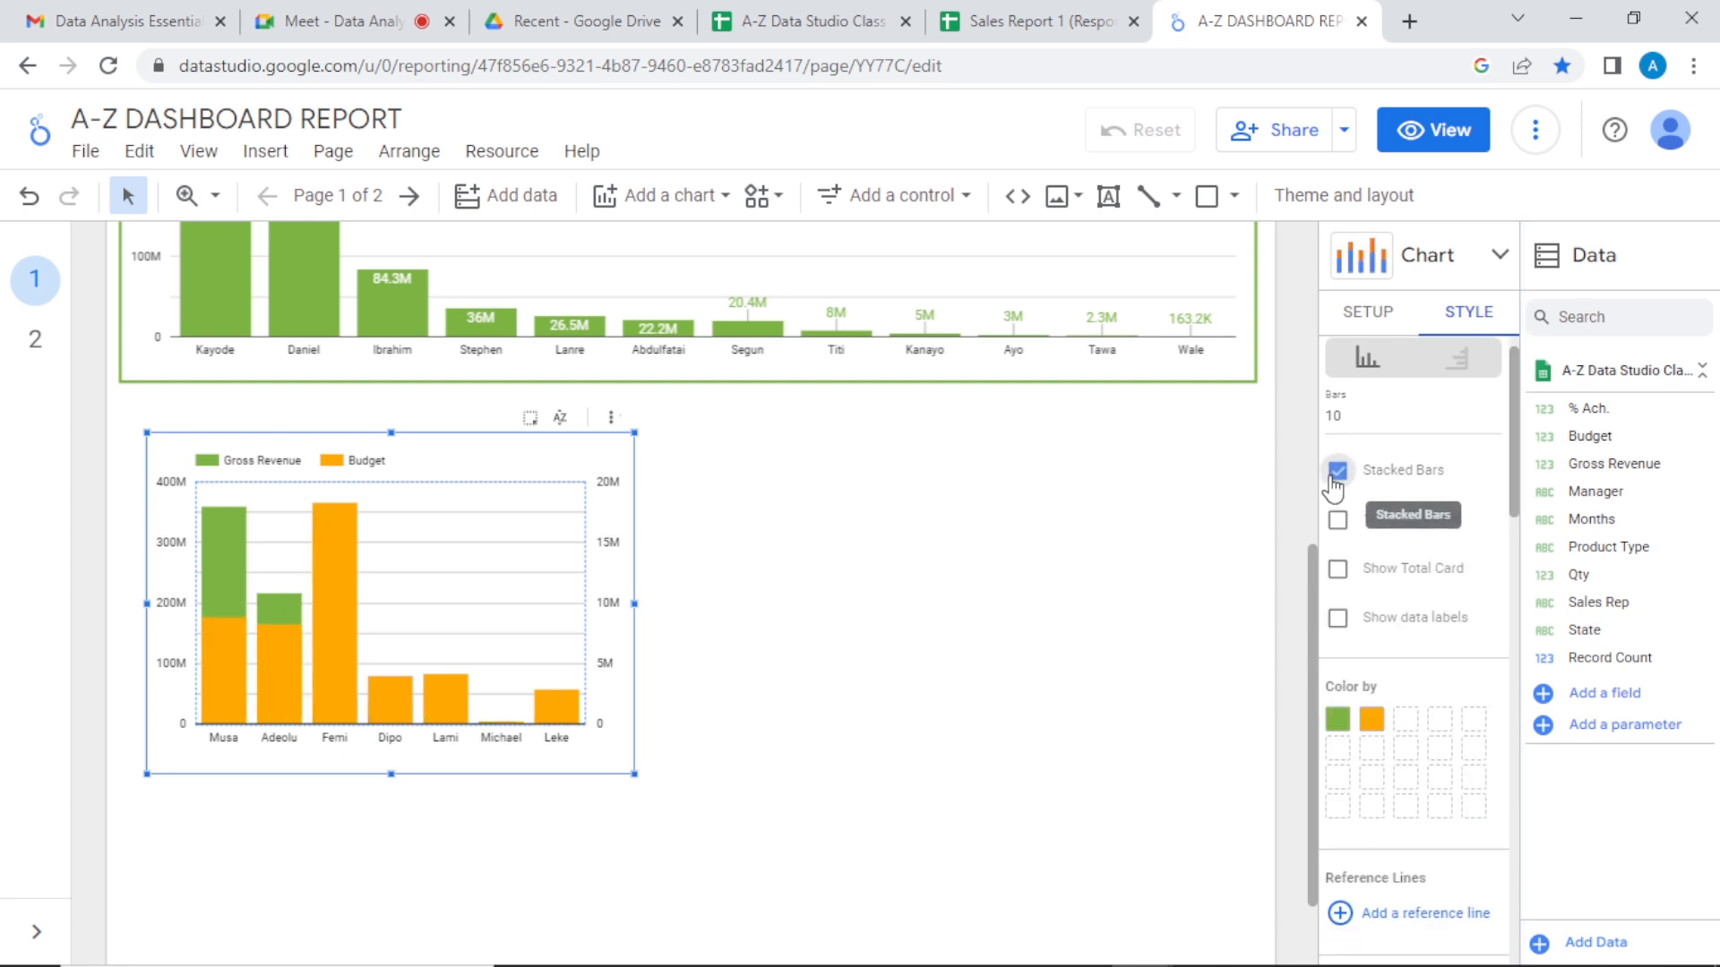
click(1337, 472)
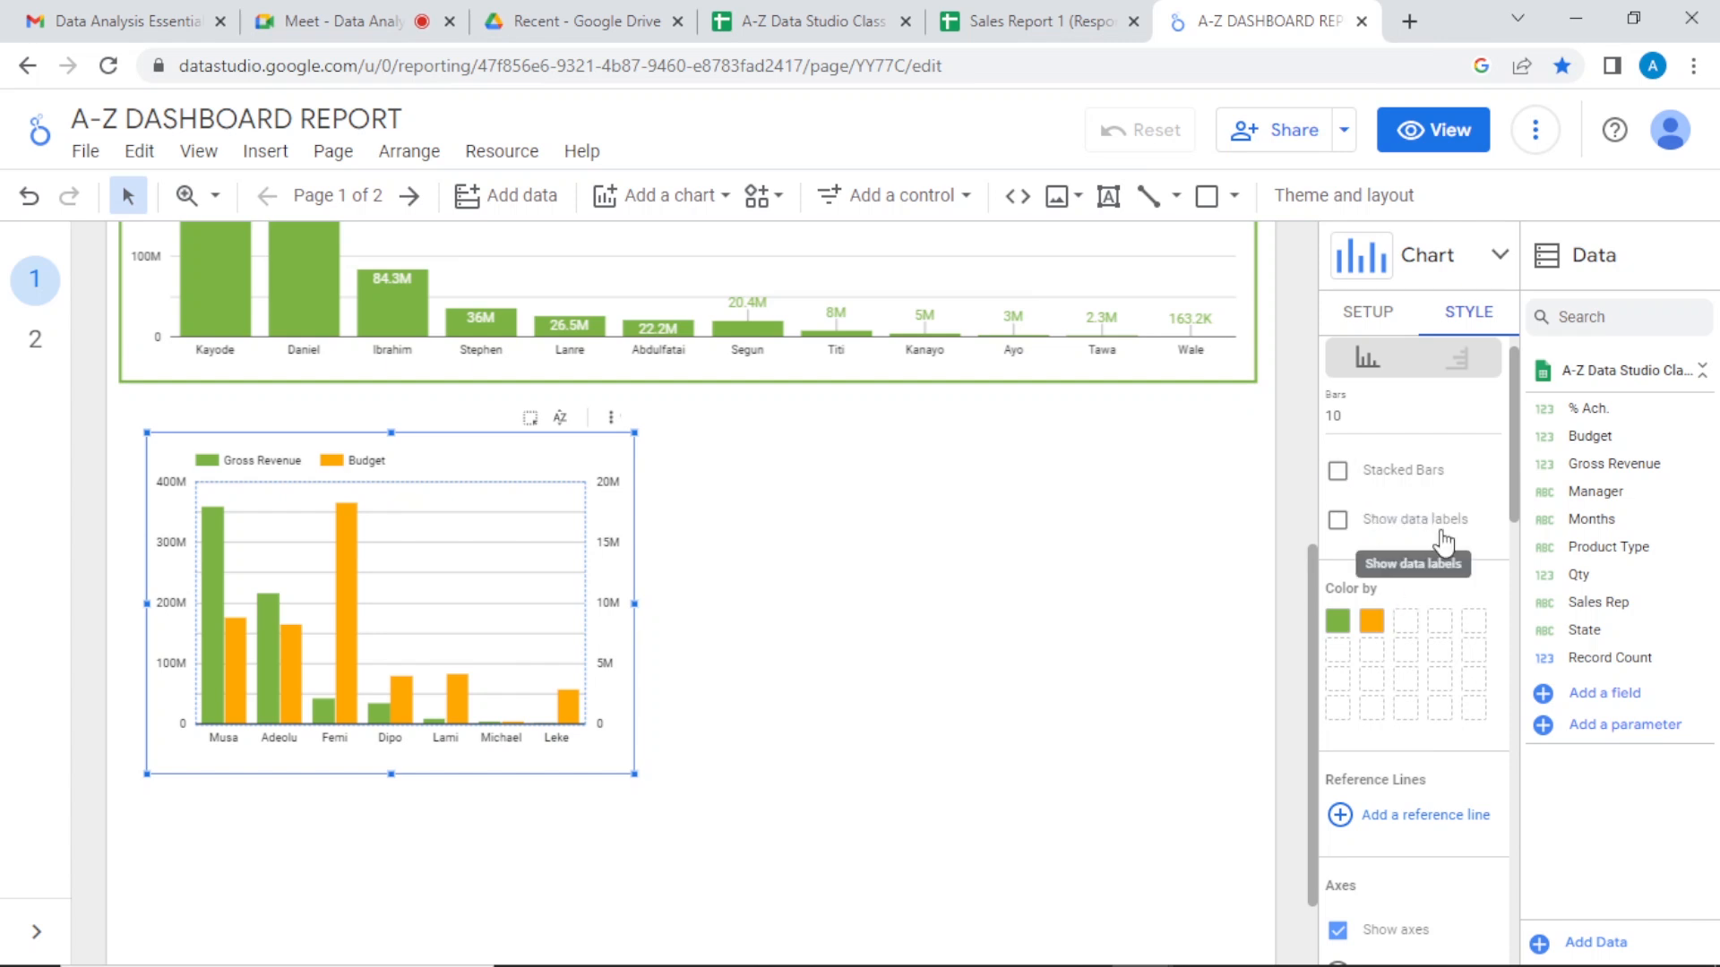
Step: Show data labels as compact numbers on the manager chart and give the chart a theme light green border of weight 3
click(1337, 521)
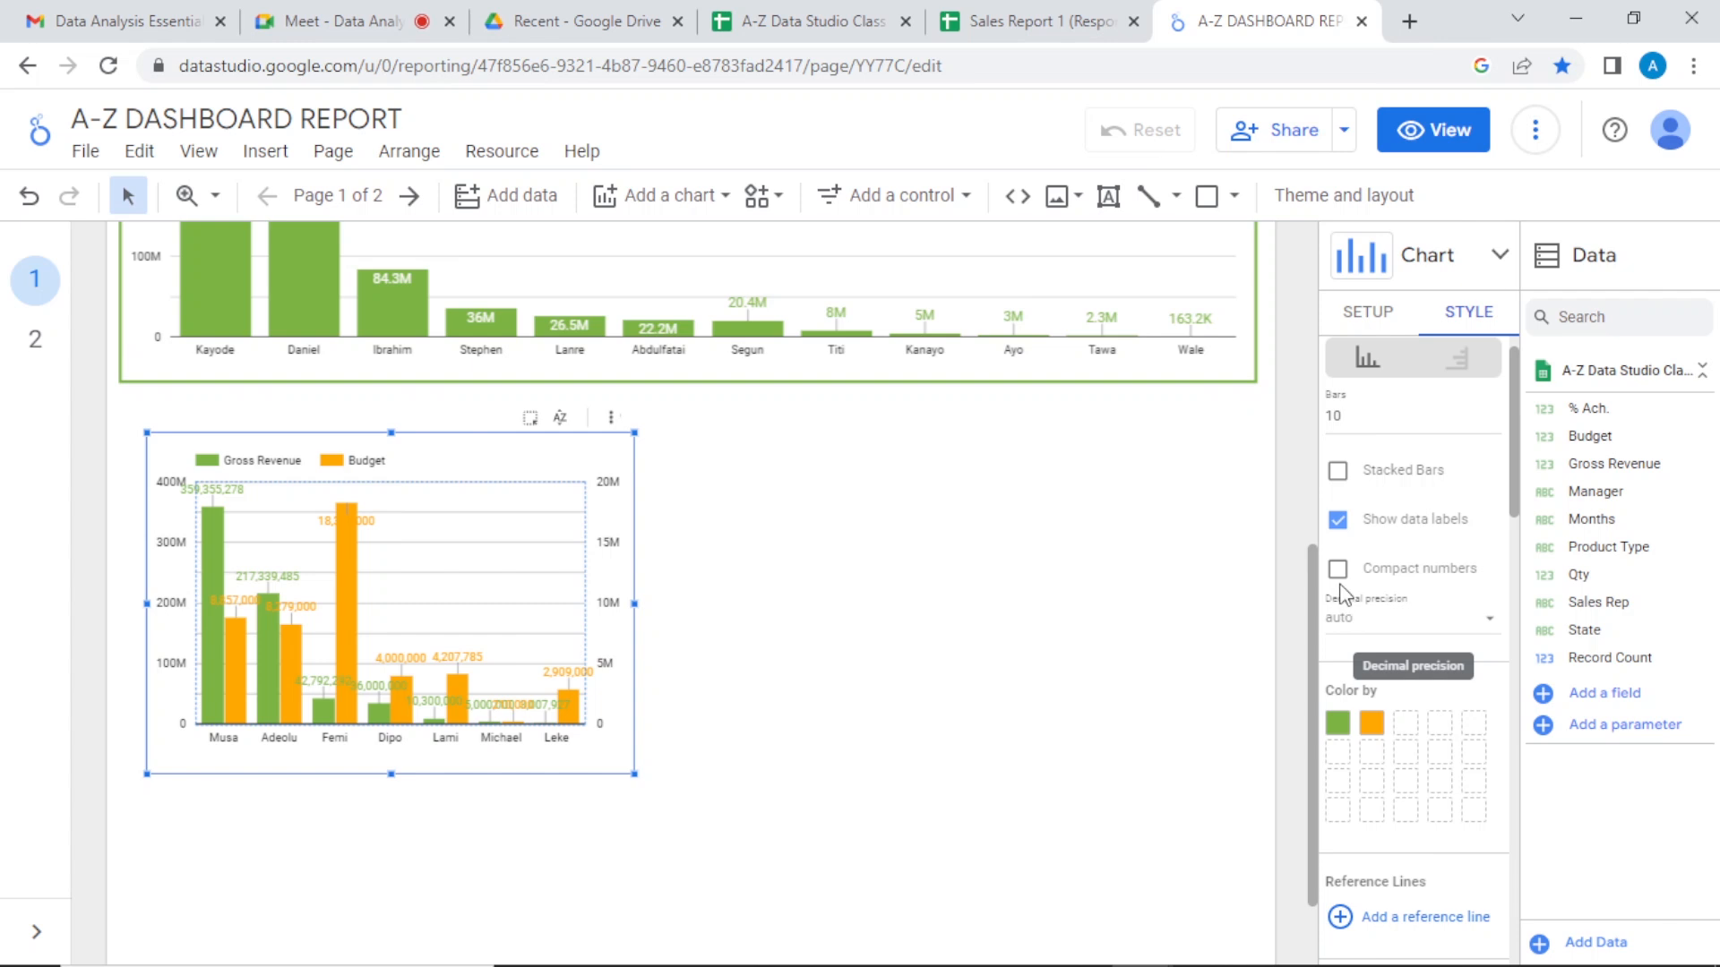
click(1338, 573)
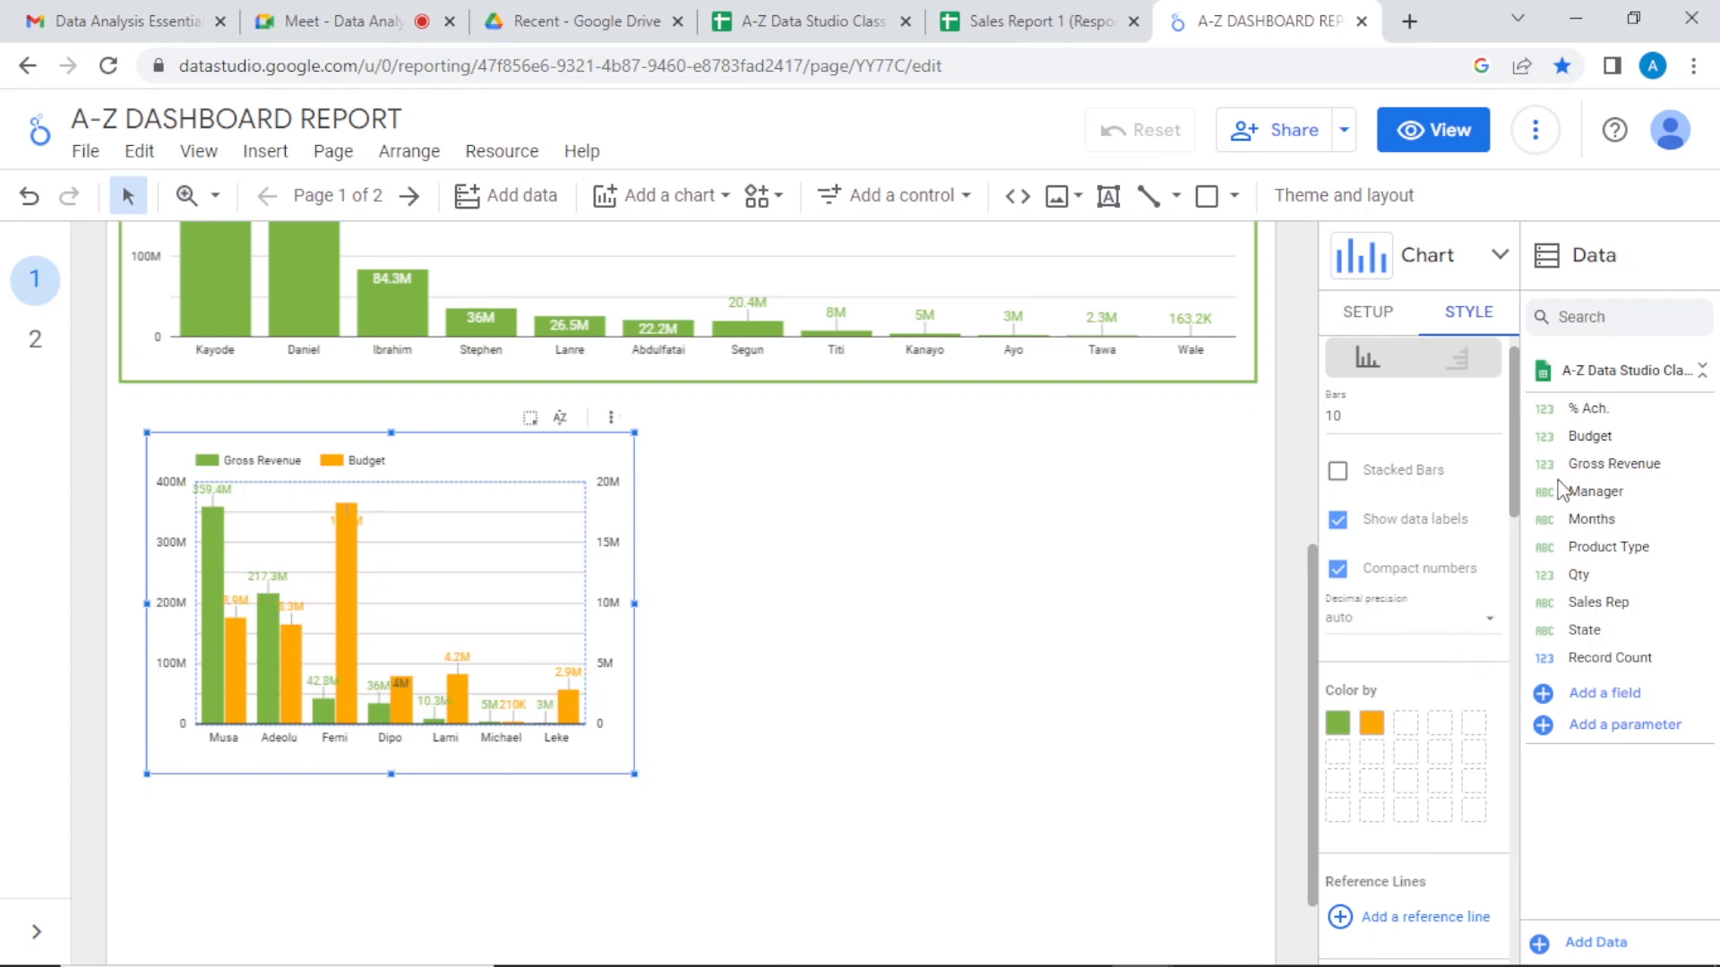
drag(1517, 488, 1547, 841)
drag(1544, 835, 1494, 862)
scroll(1494, 862, down, 1)
scroll(1494, 862, up, 1)
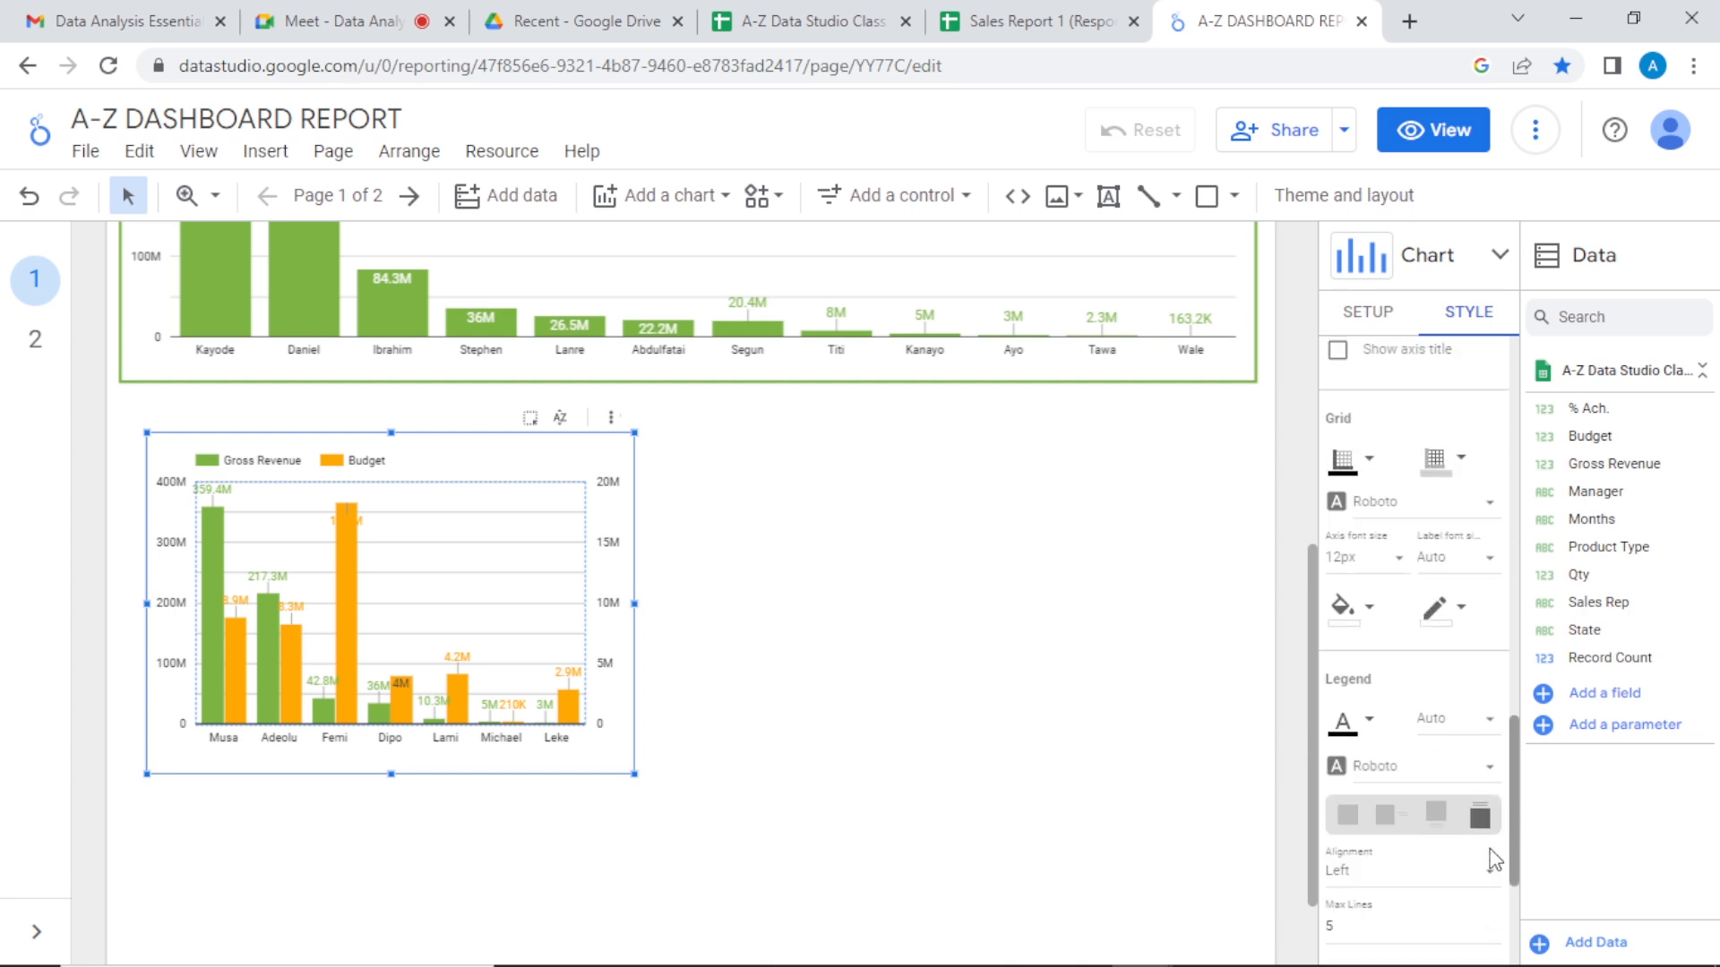
drag(1489, 849, 1500, 921)
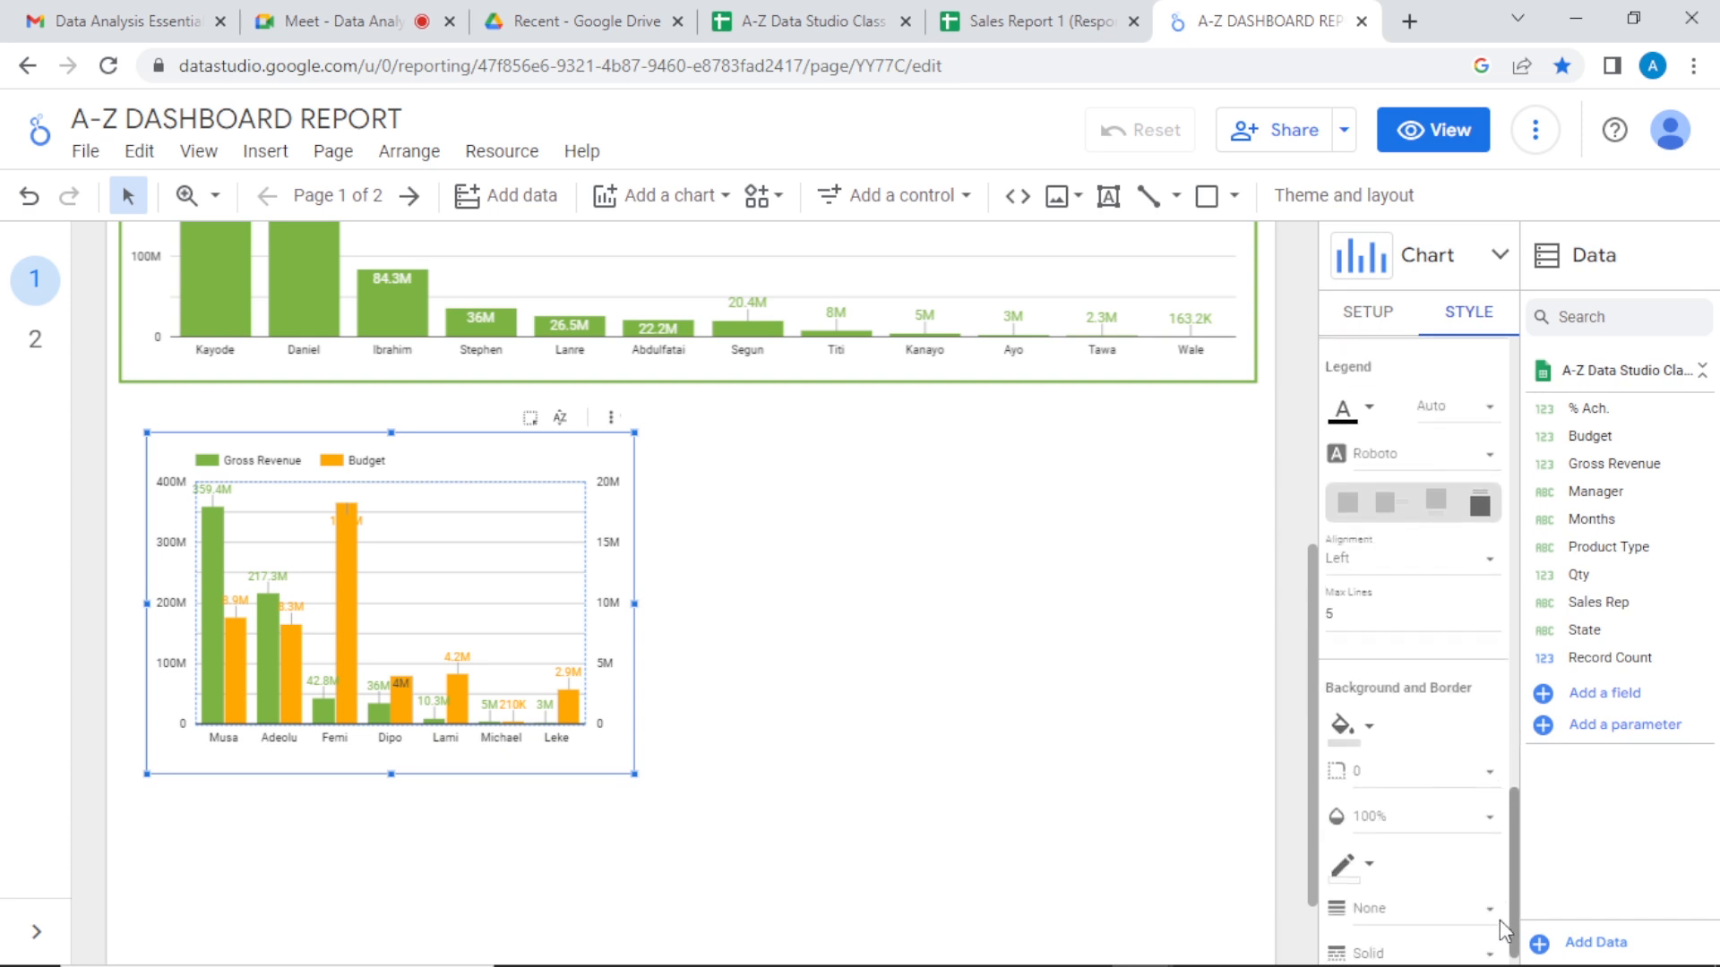
click(1375, 873)
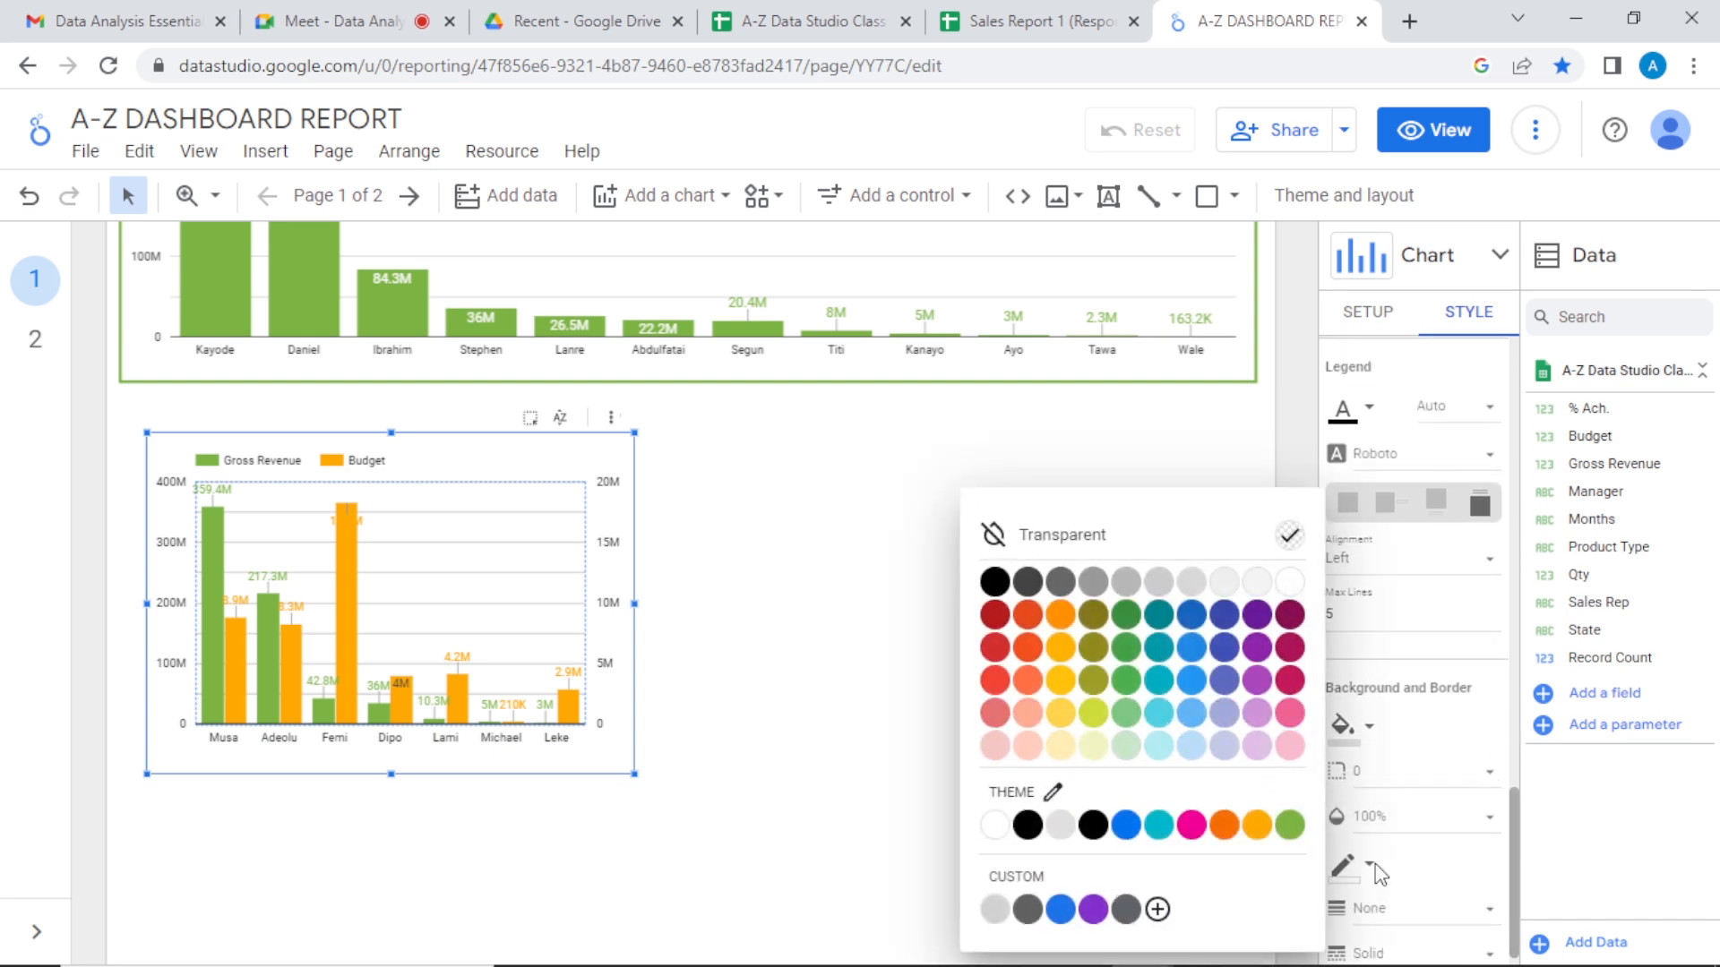
click(1287, 821)
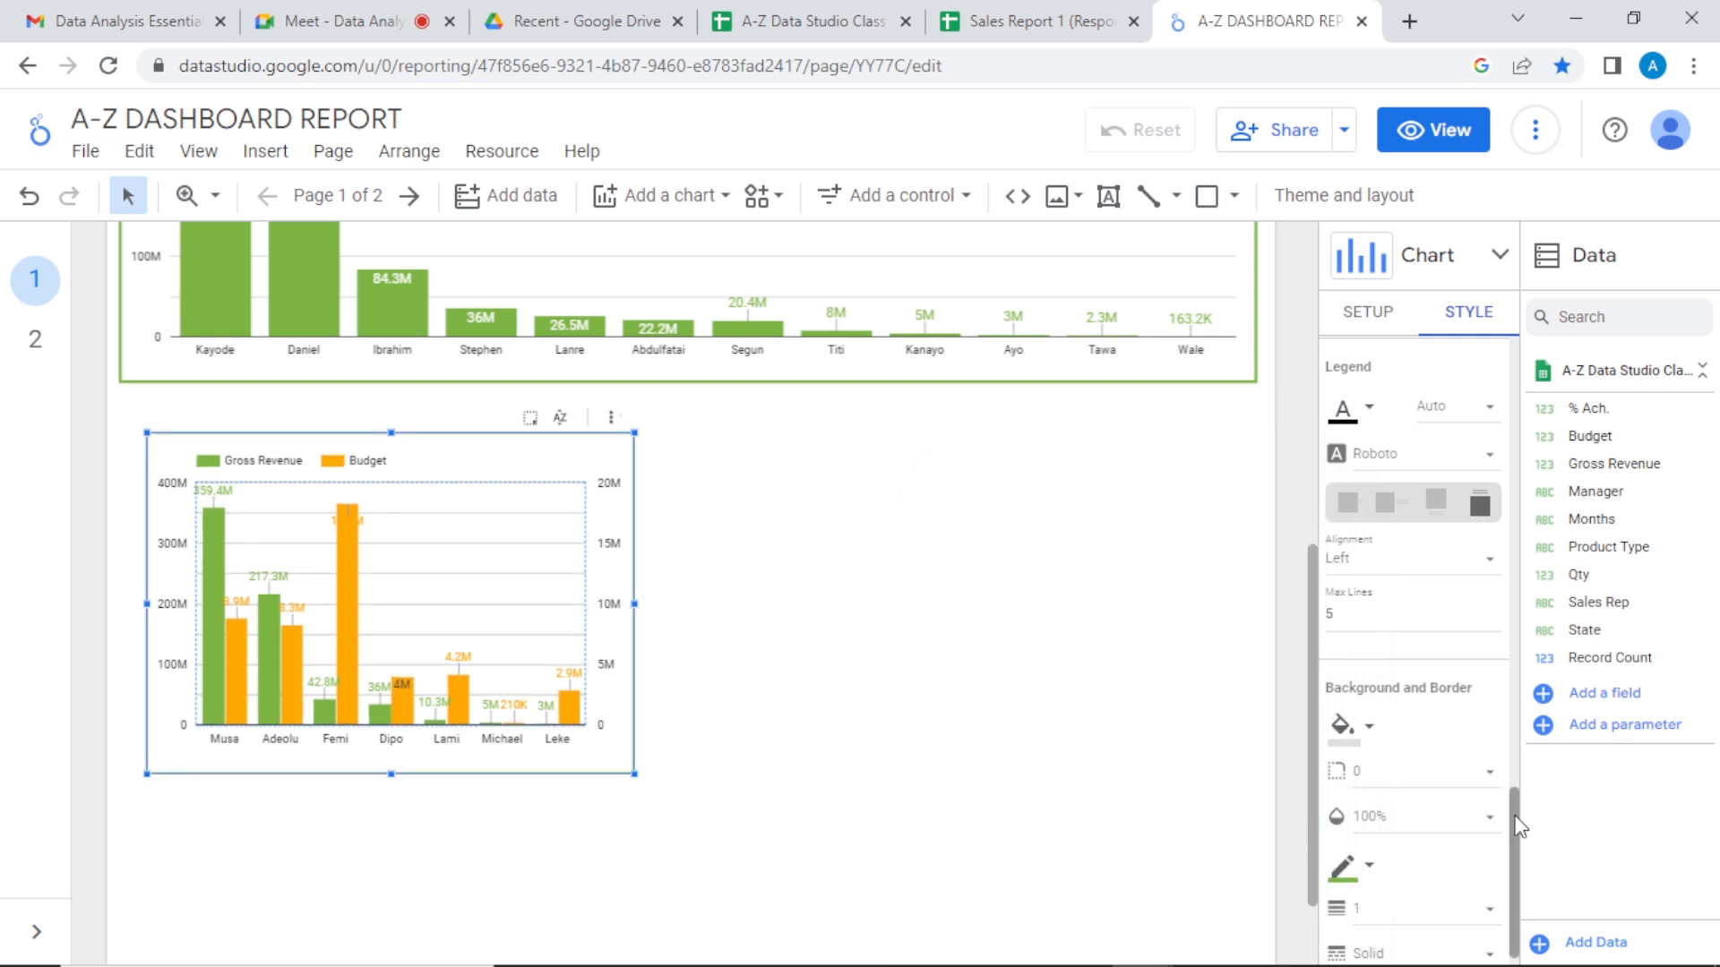
scroll(1500, 809, down, 4)
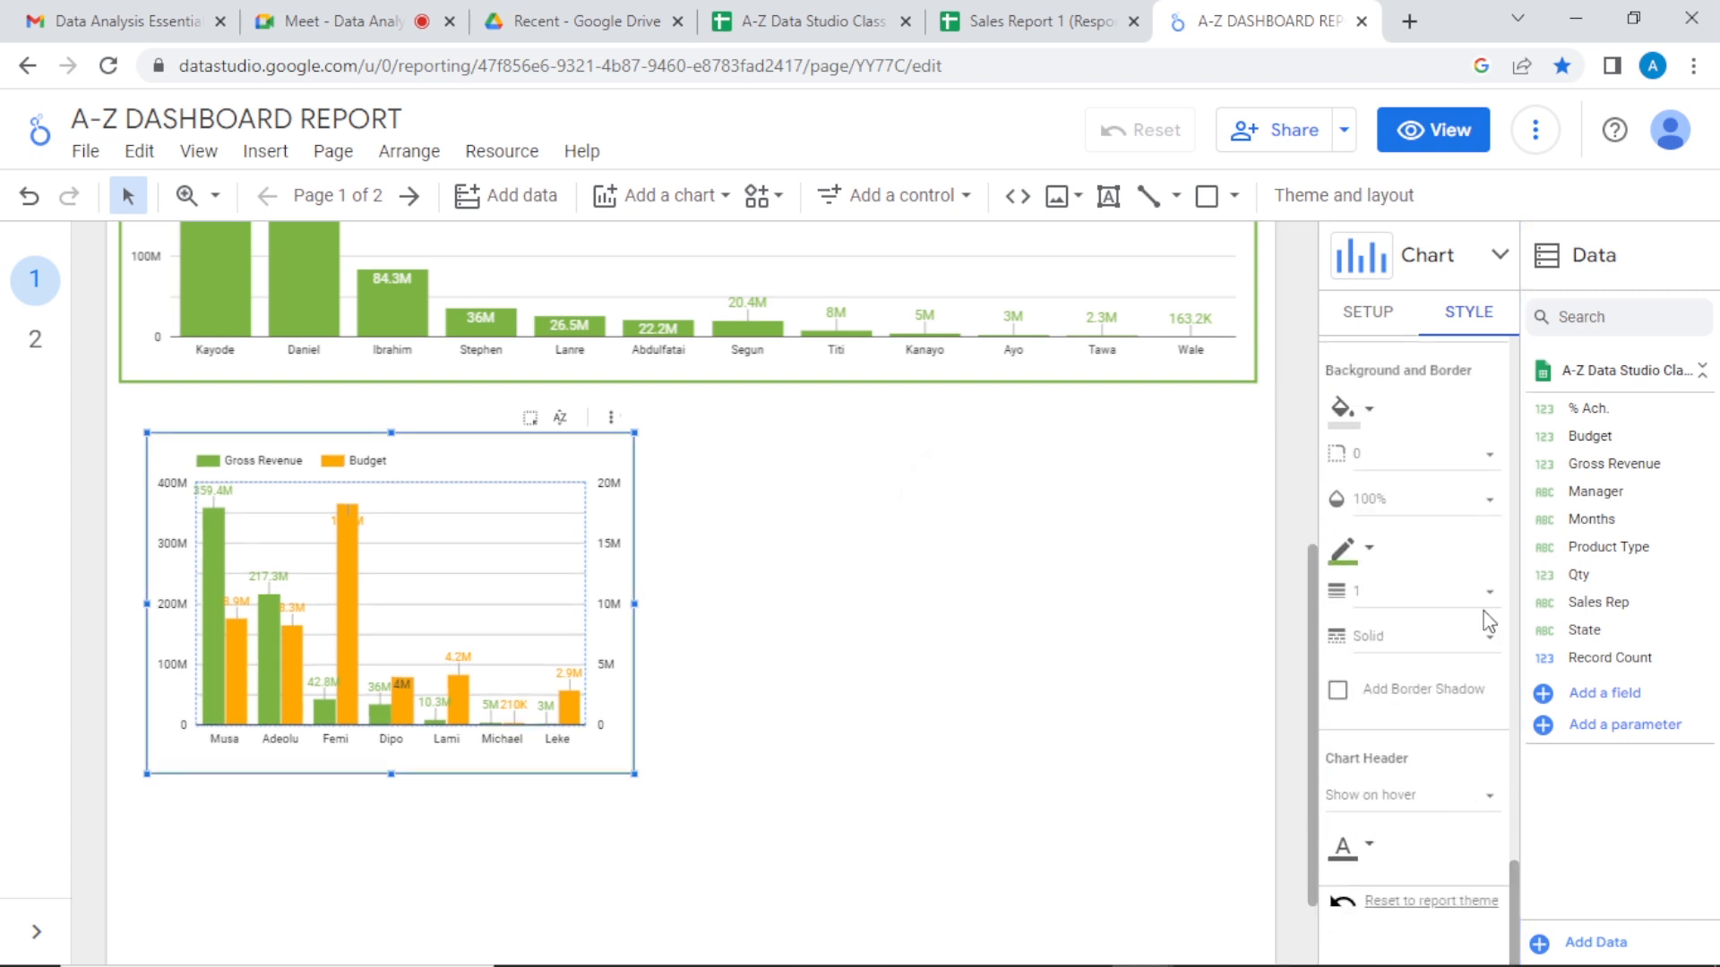
click(1482, 593)
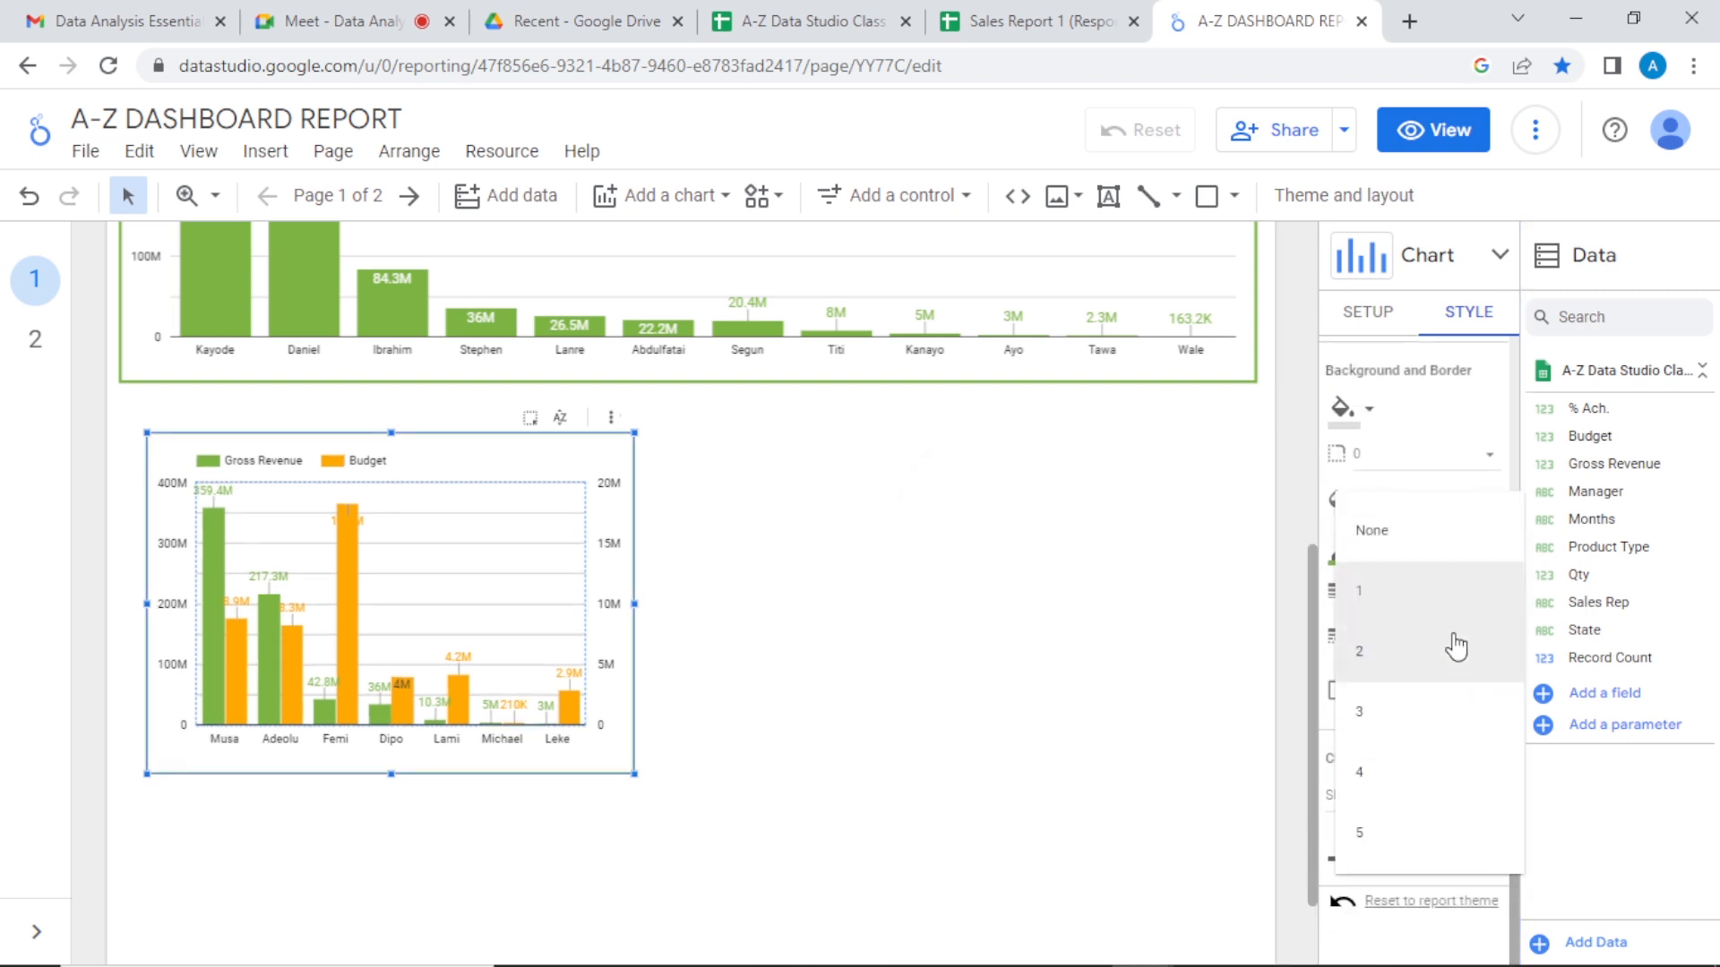
click(1362, 713)
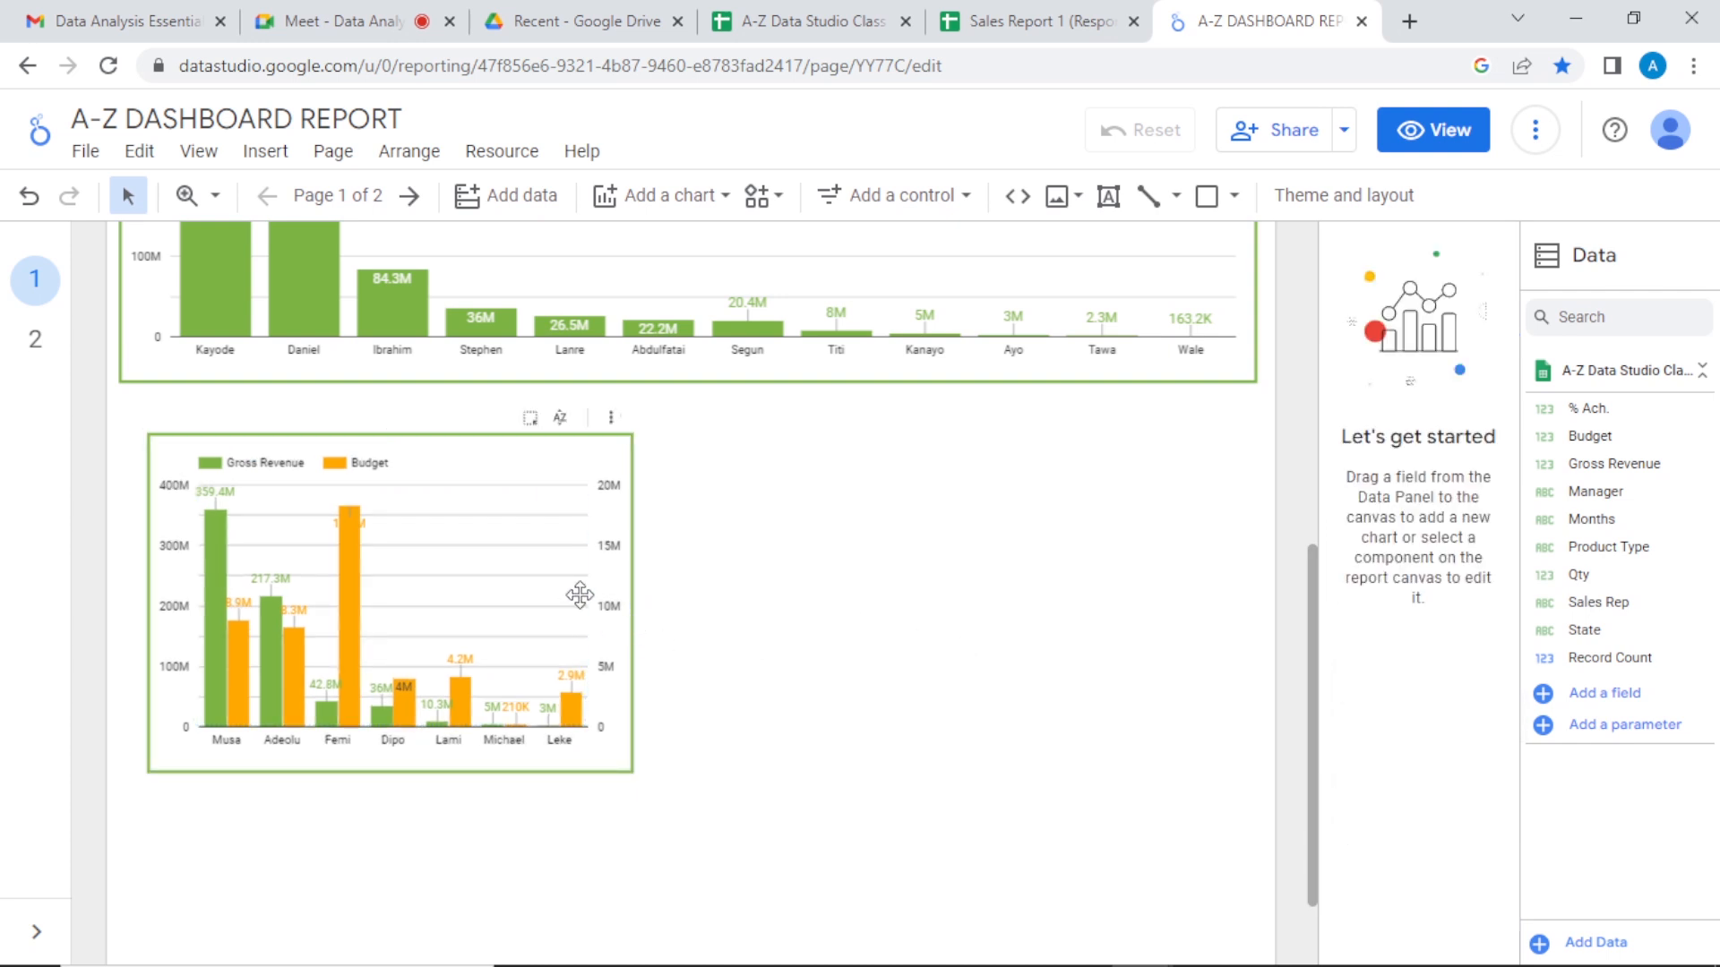
Step: Move the manager chart to near the left edge of the sales rep chart above, leaving a gap for a title between them
mouse_move(628, 585)
mouse_down()
mouse_move(584, 580)
mouse_move(600, 579)
mouse_up()
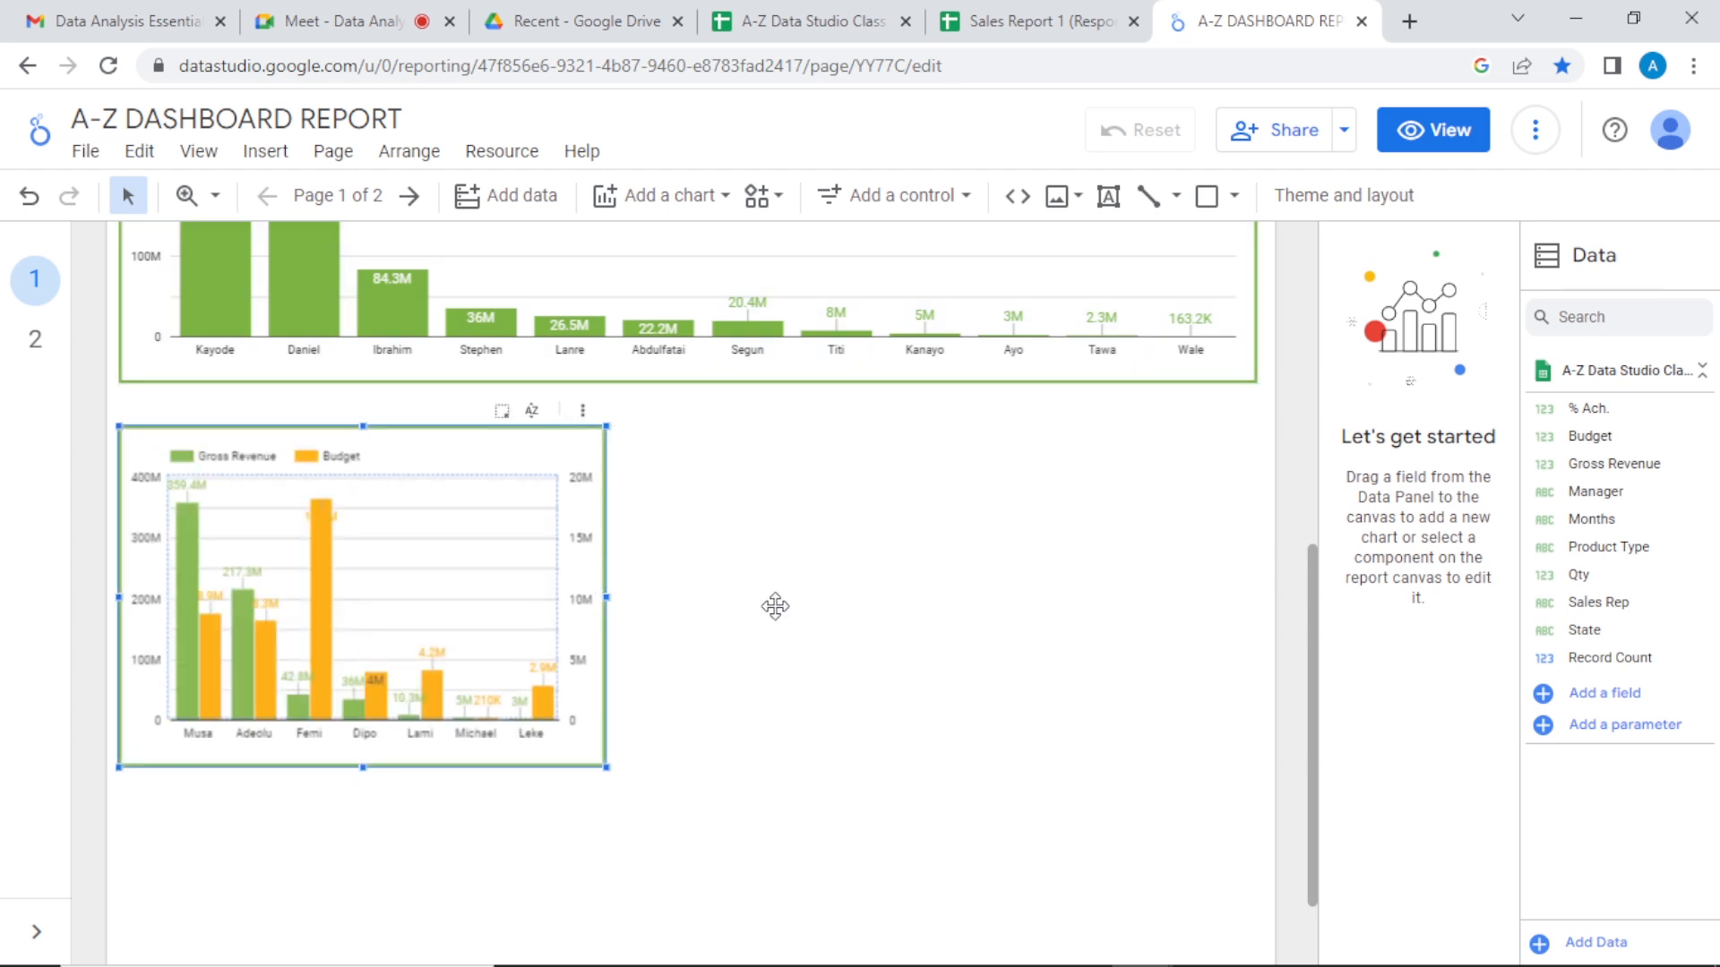
click(776, 609)
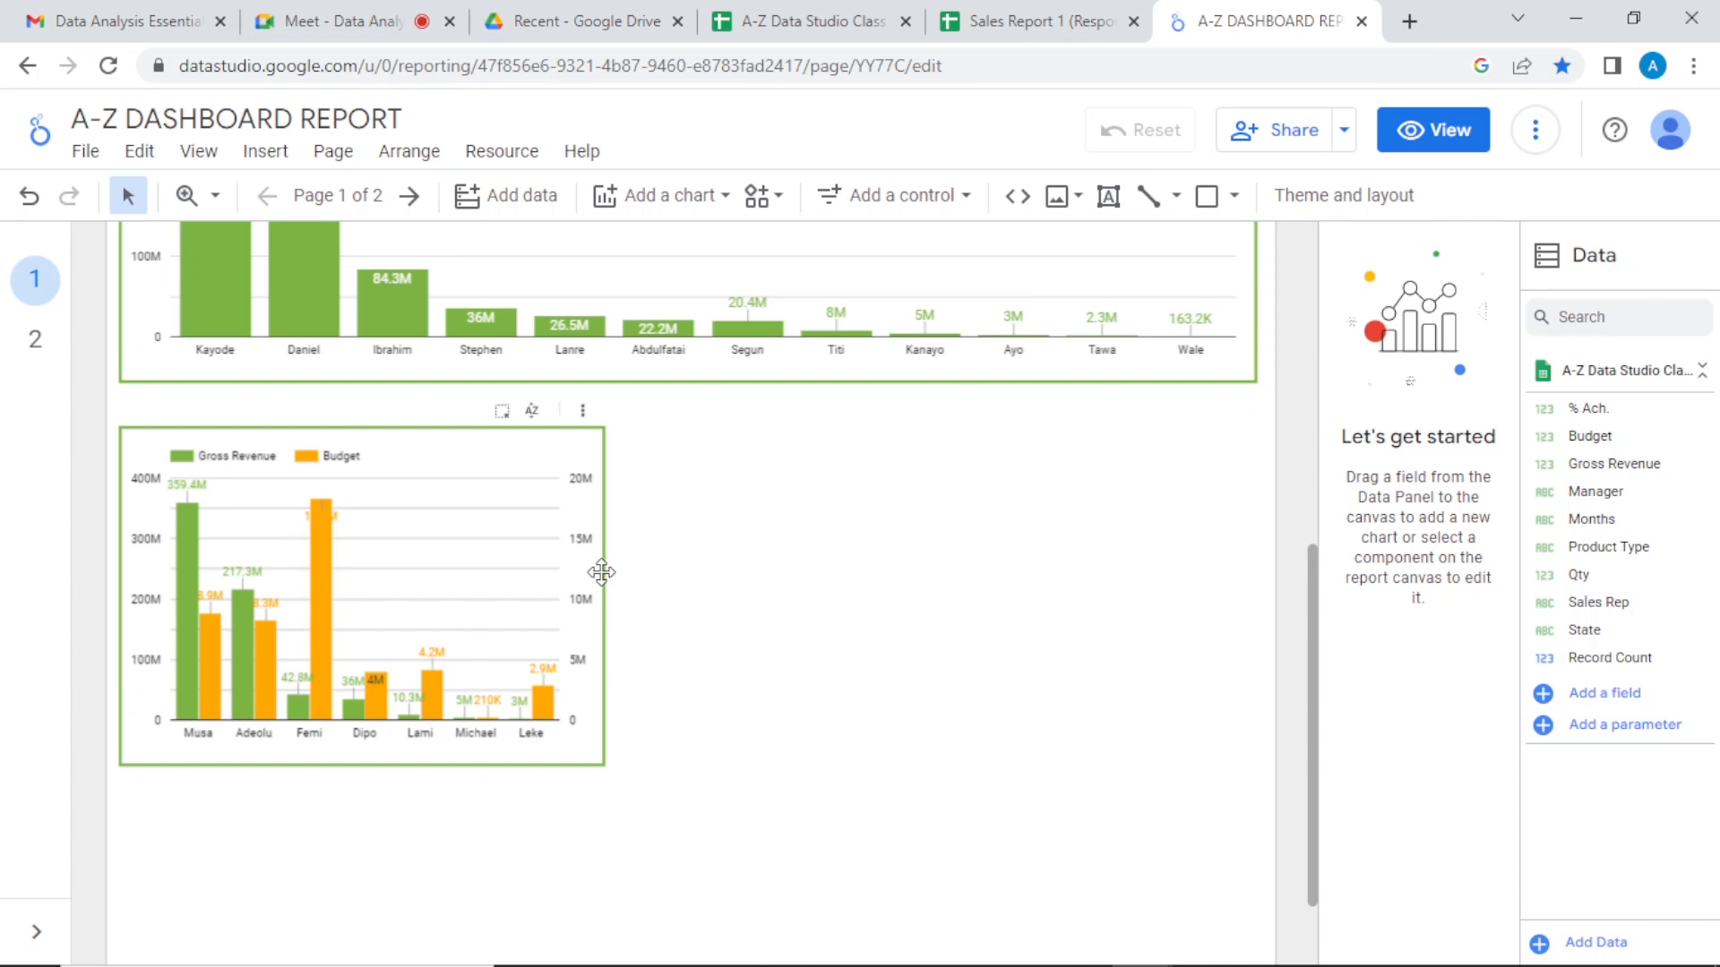
drag(601, 572, 606, 612)
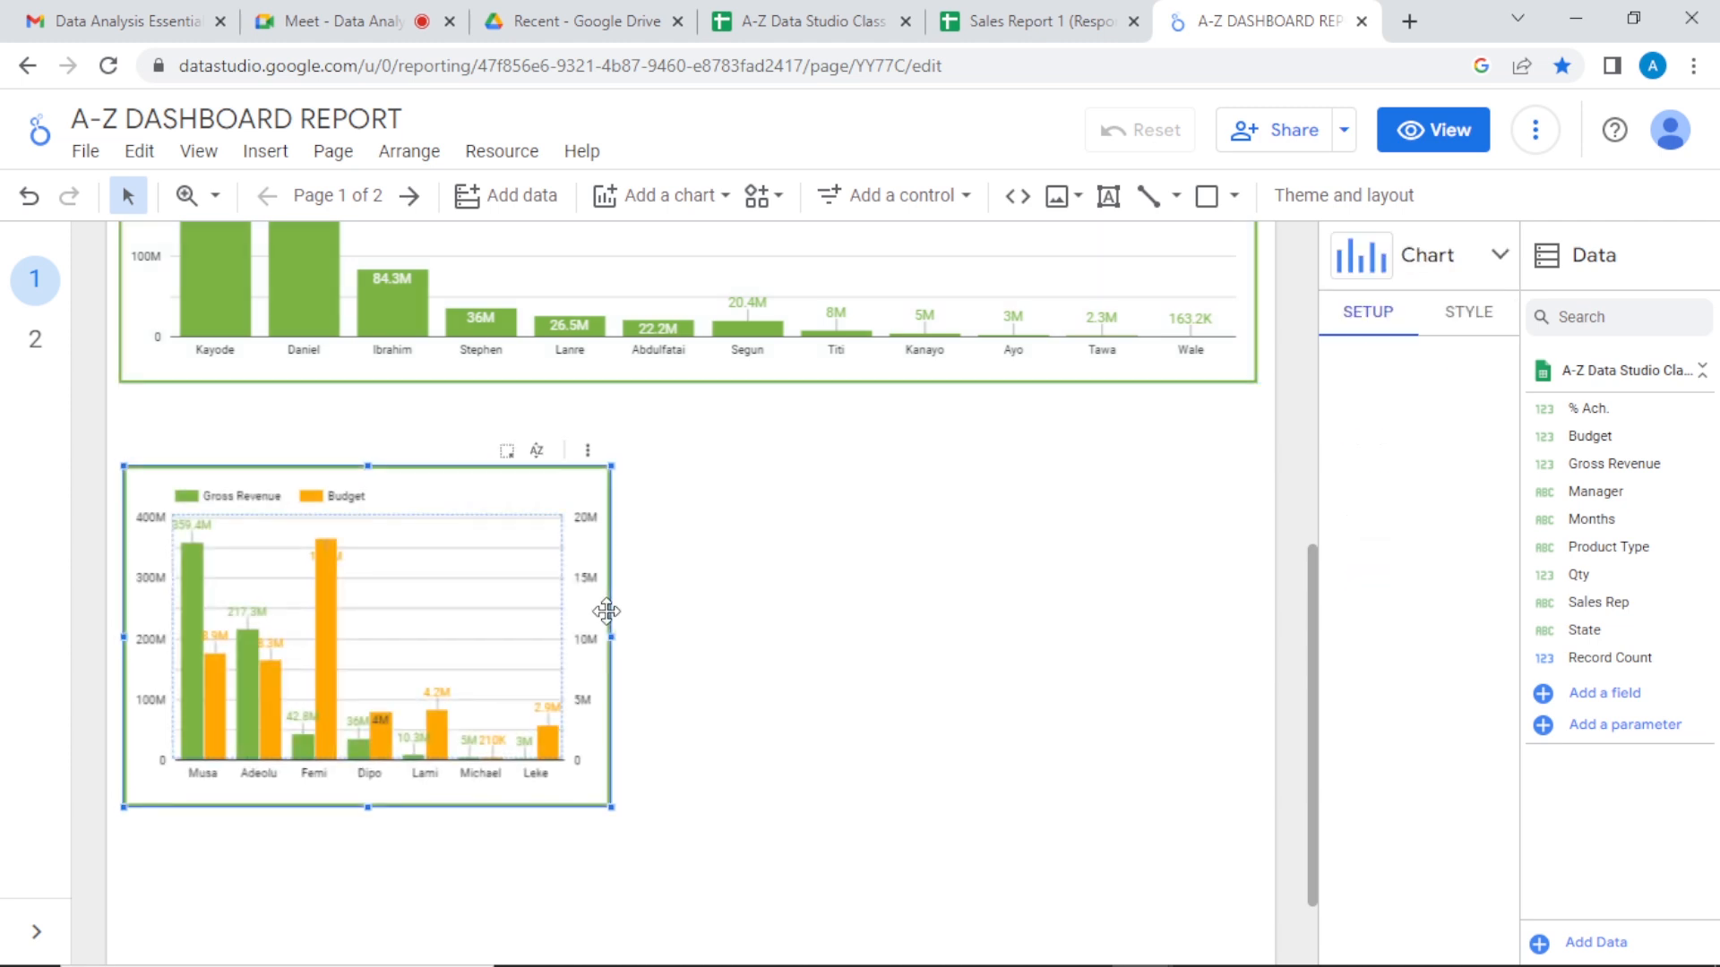
click(716, 618)
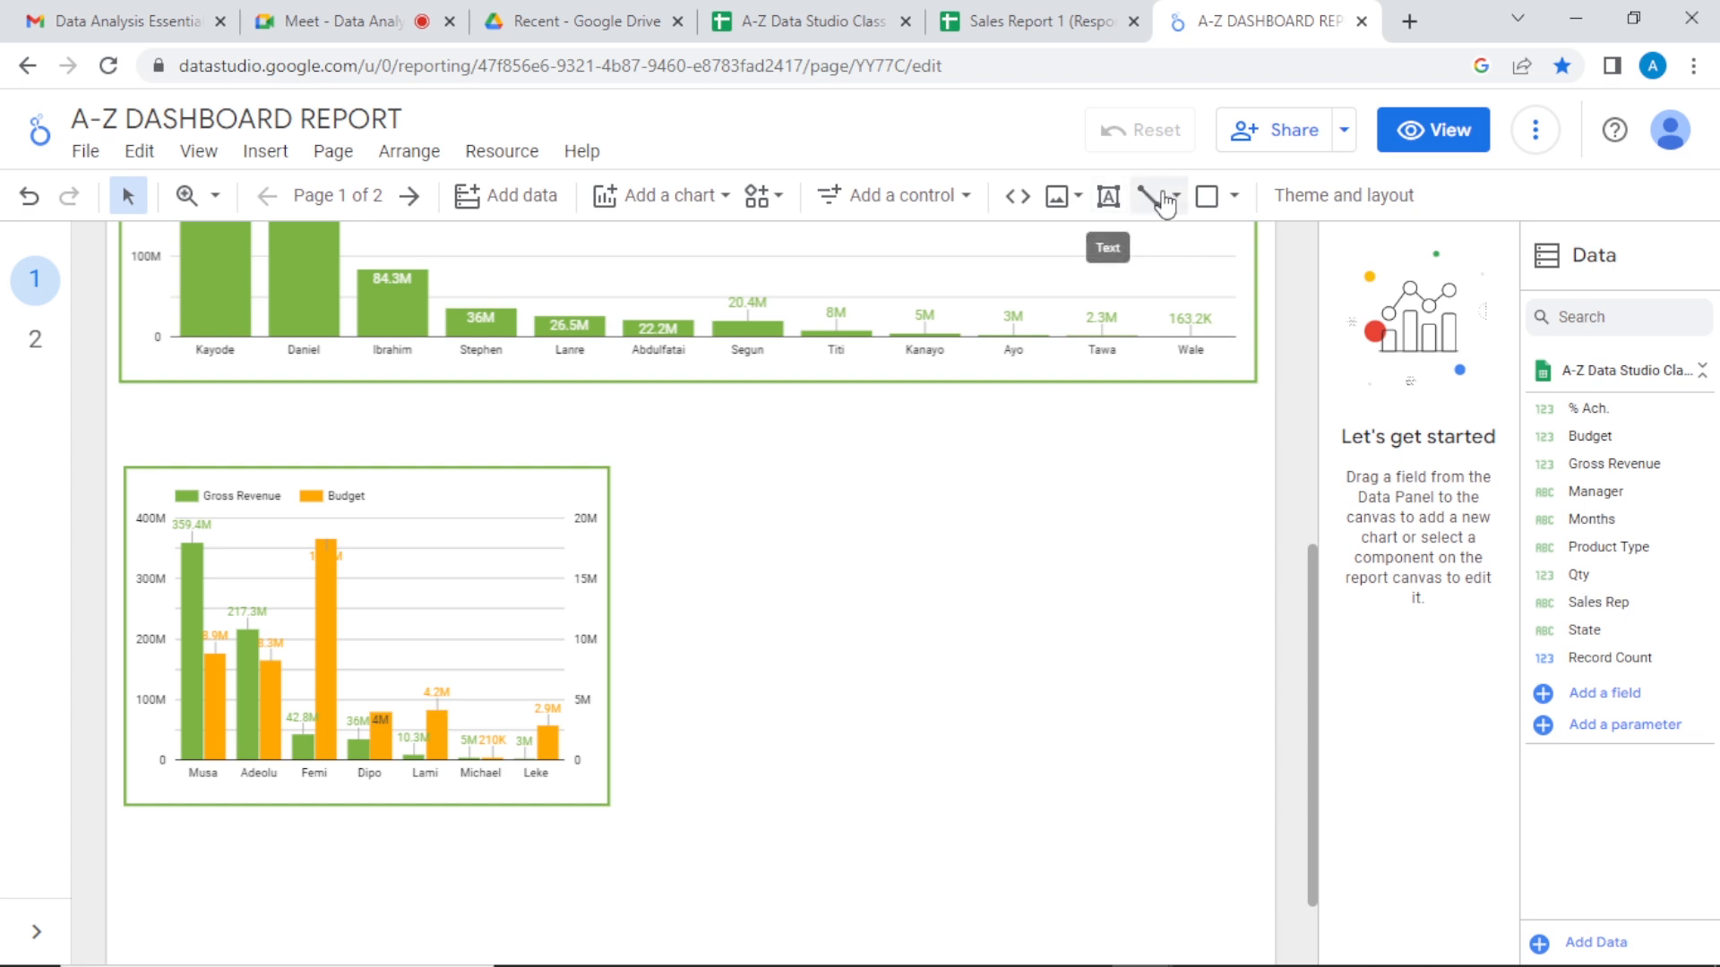
Step: Add a text box reading MANAGER SALES CHART in the empty area beside the manager chart and narrow it around the text
click(1107, 195)
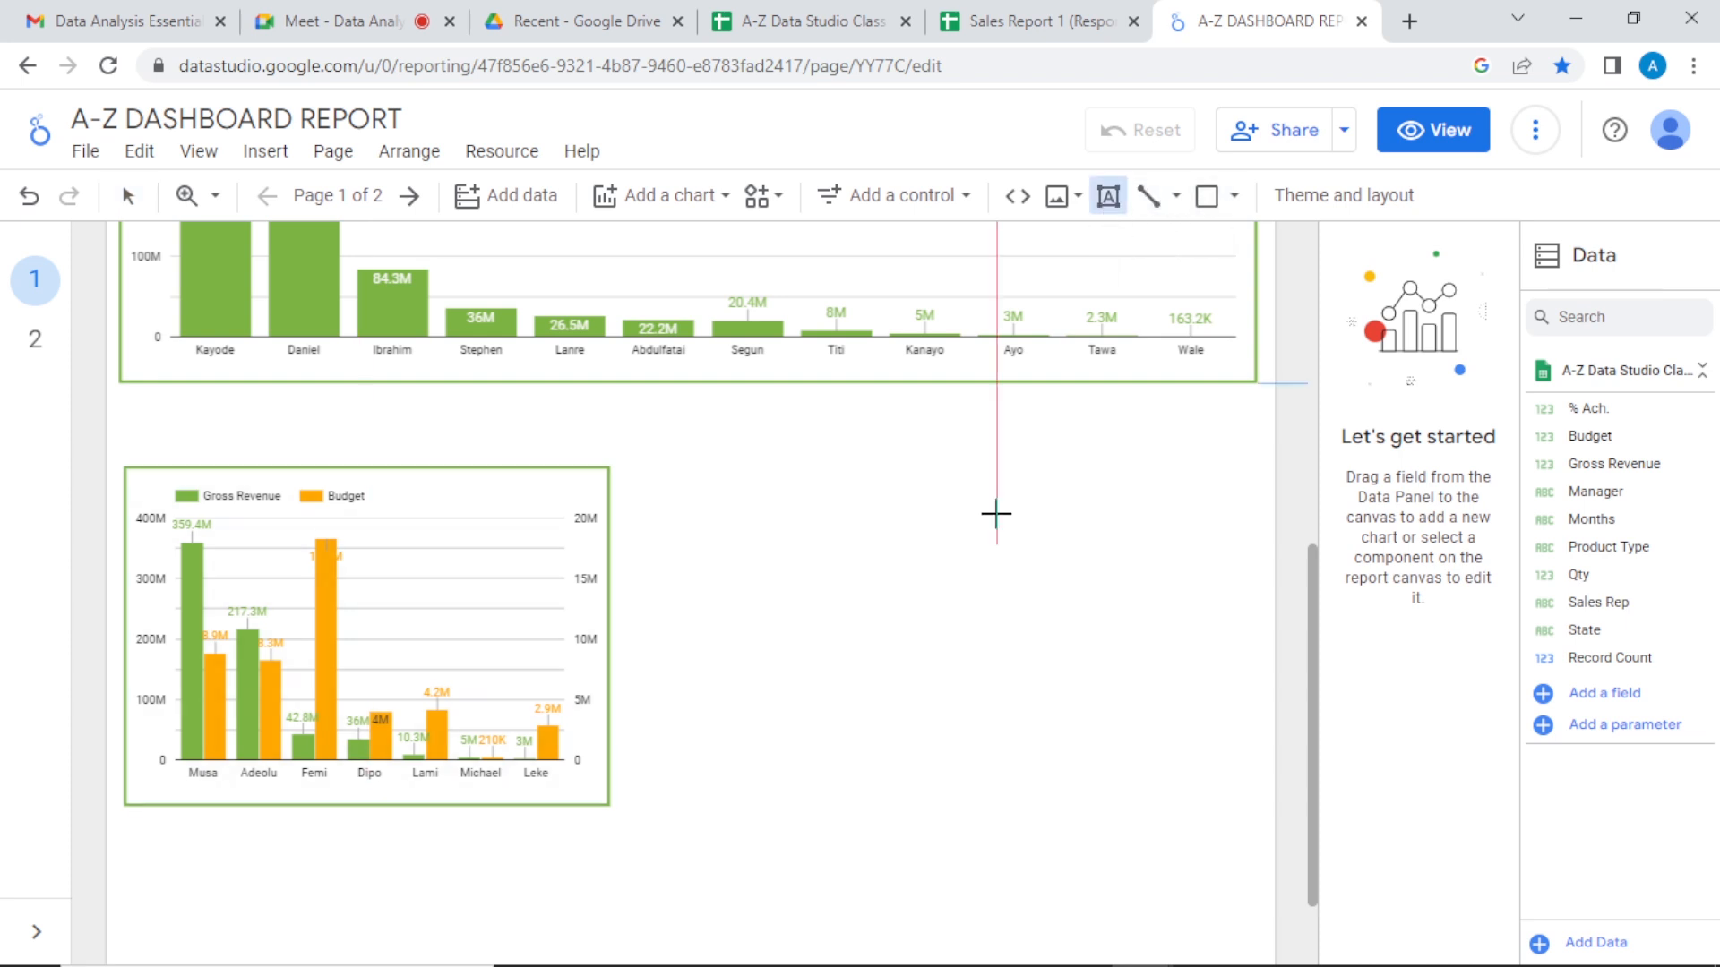
click(829, 576)
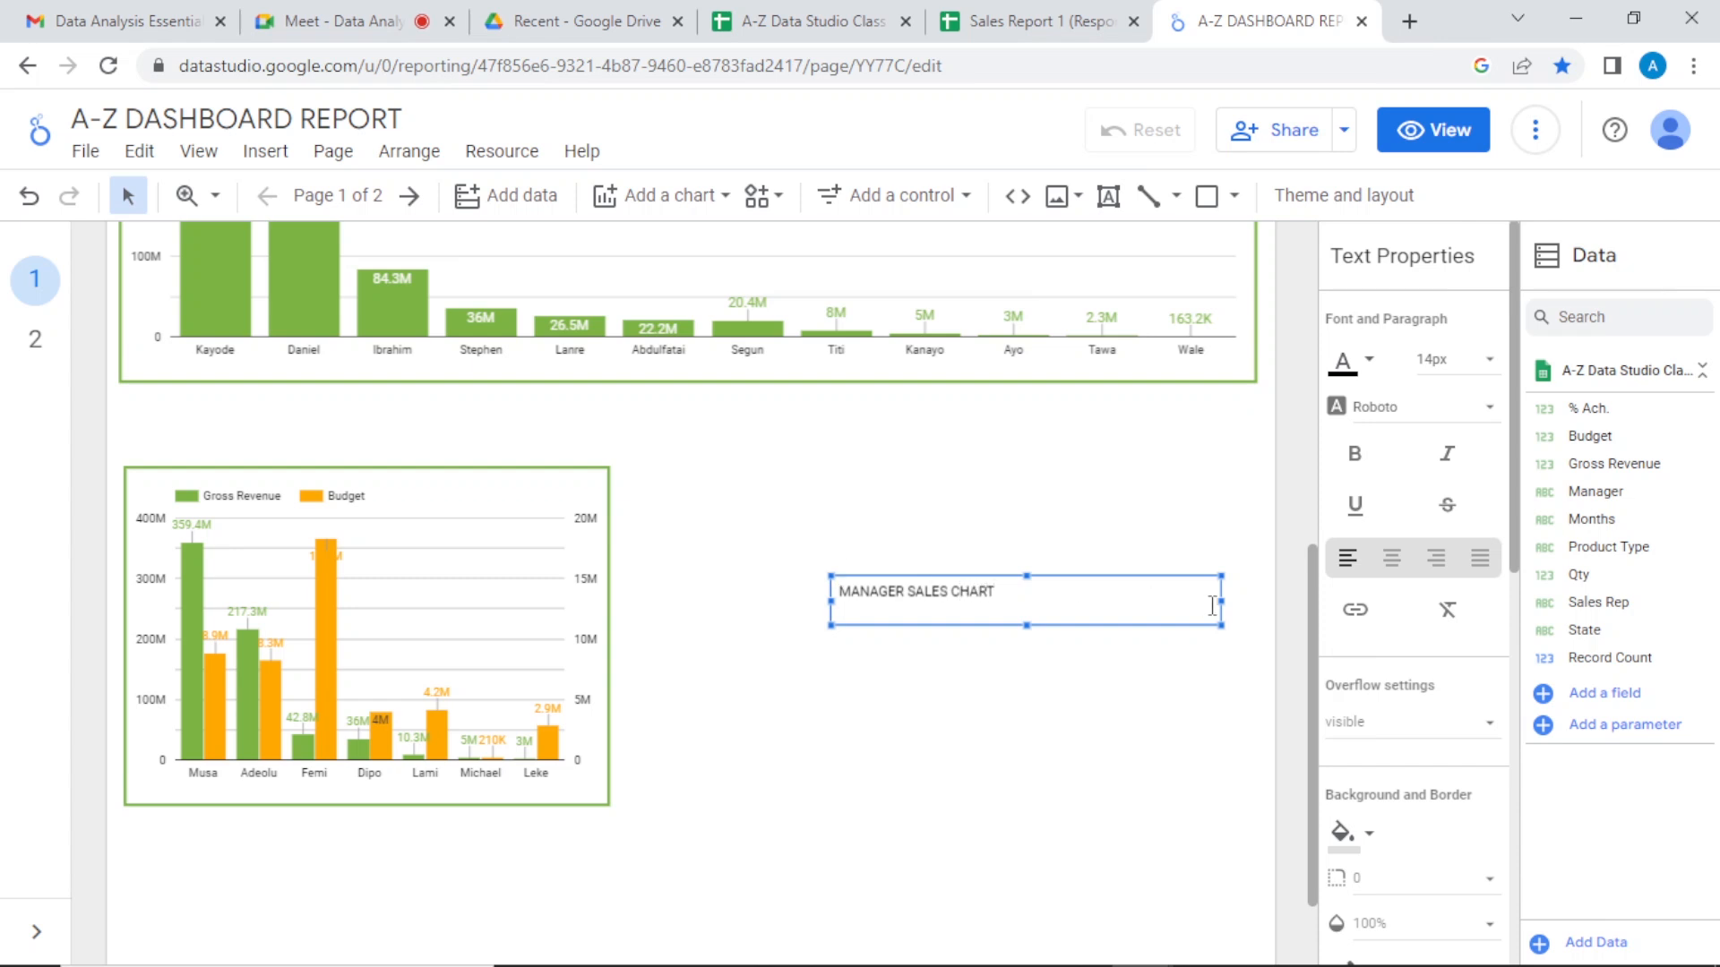
drag(1219, 604, 1048, 591)
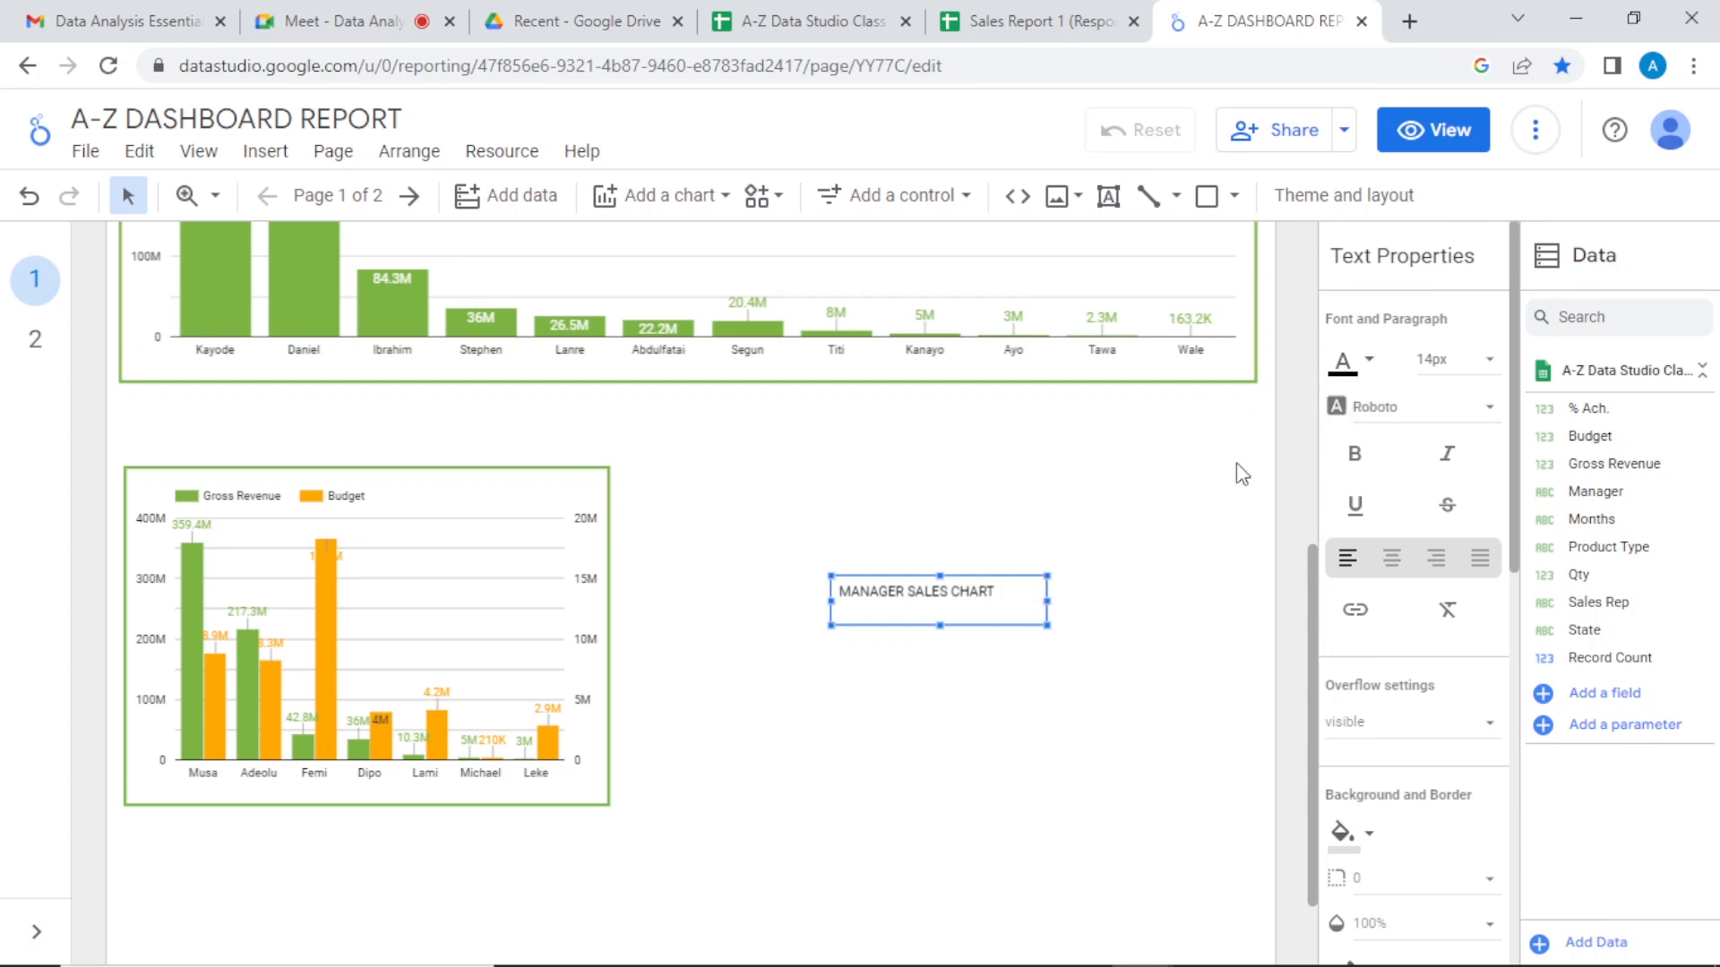
Step: Try the theme's light green and amber as the text colour of the manager chart title
click(1369, 362)
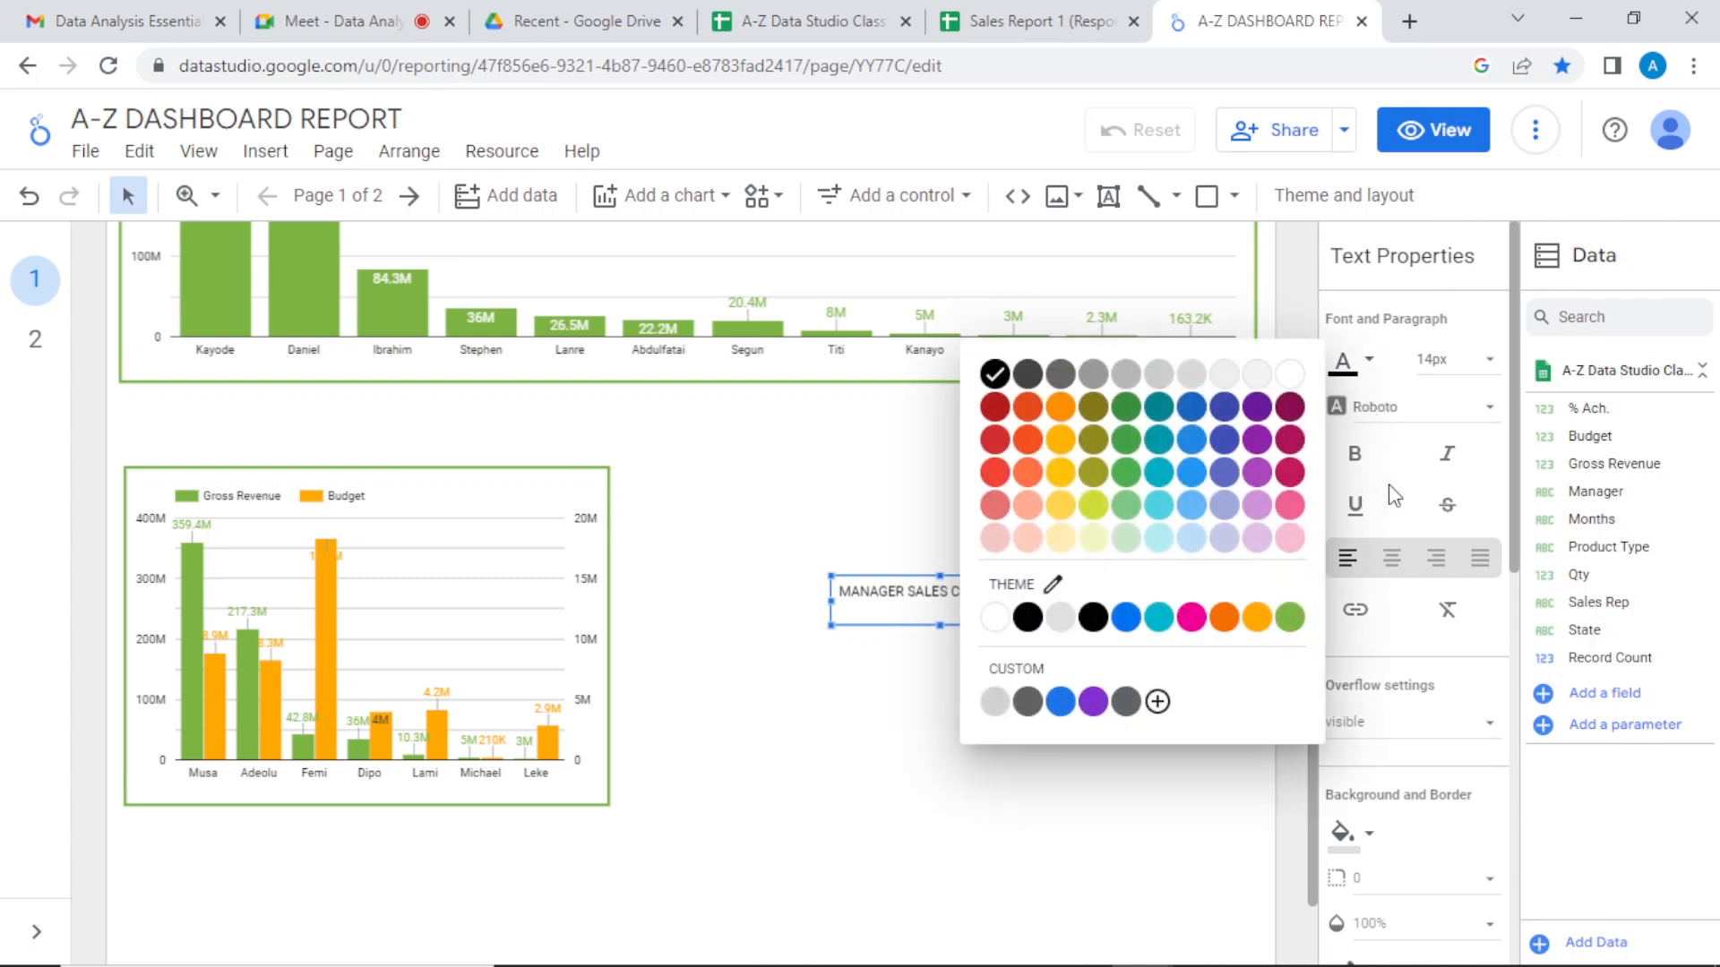
click(1291, 612)
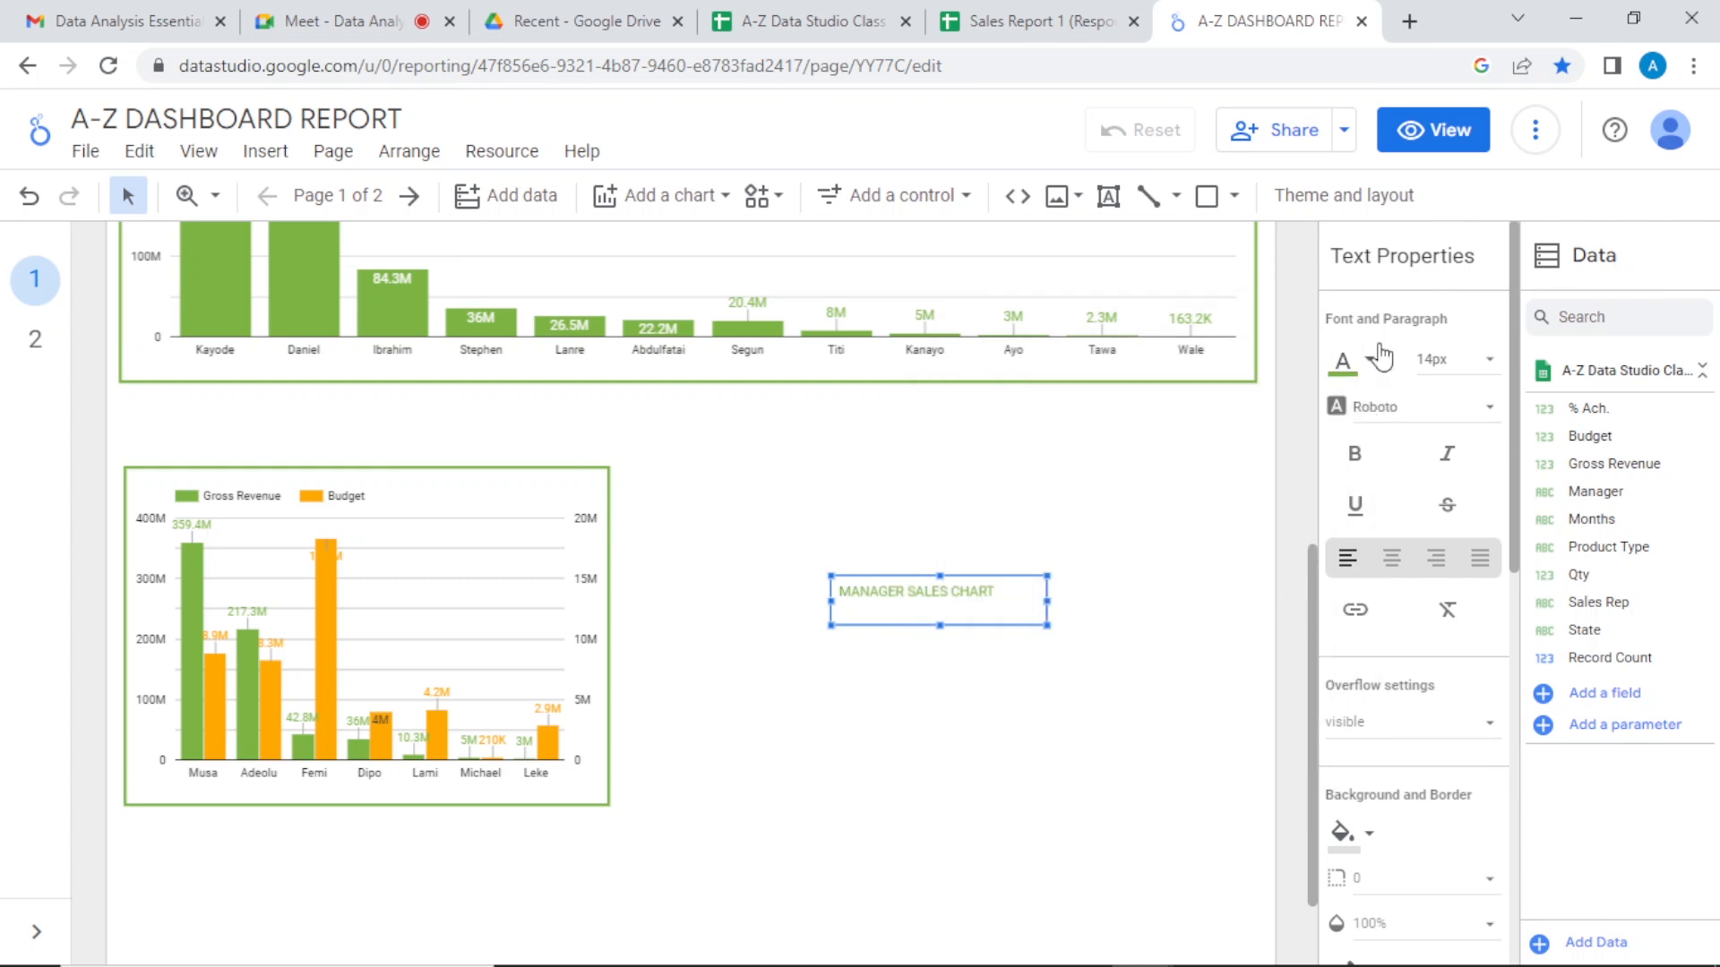
click(1369, 361)
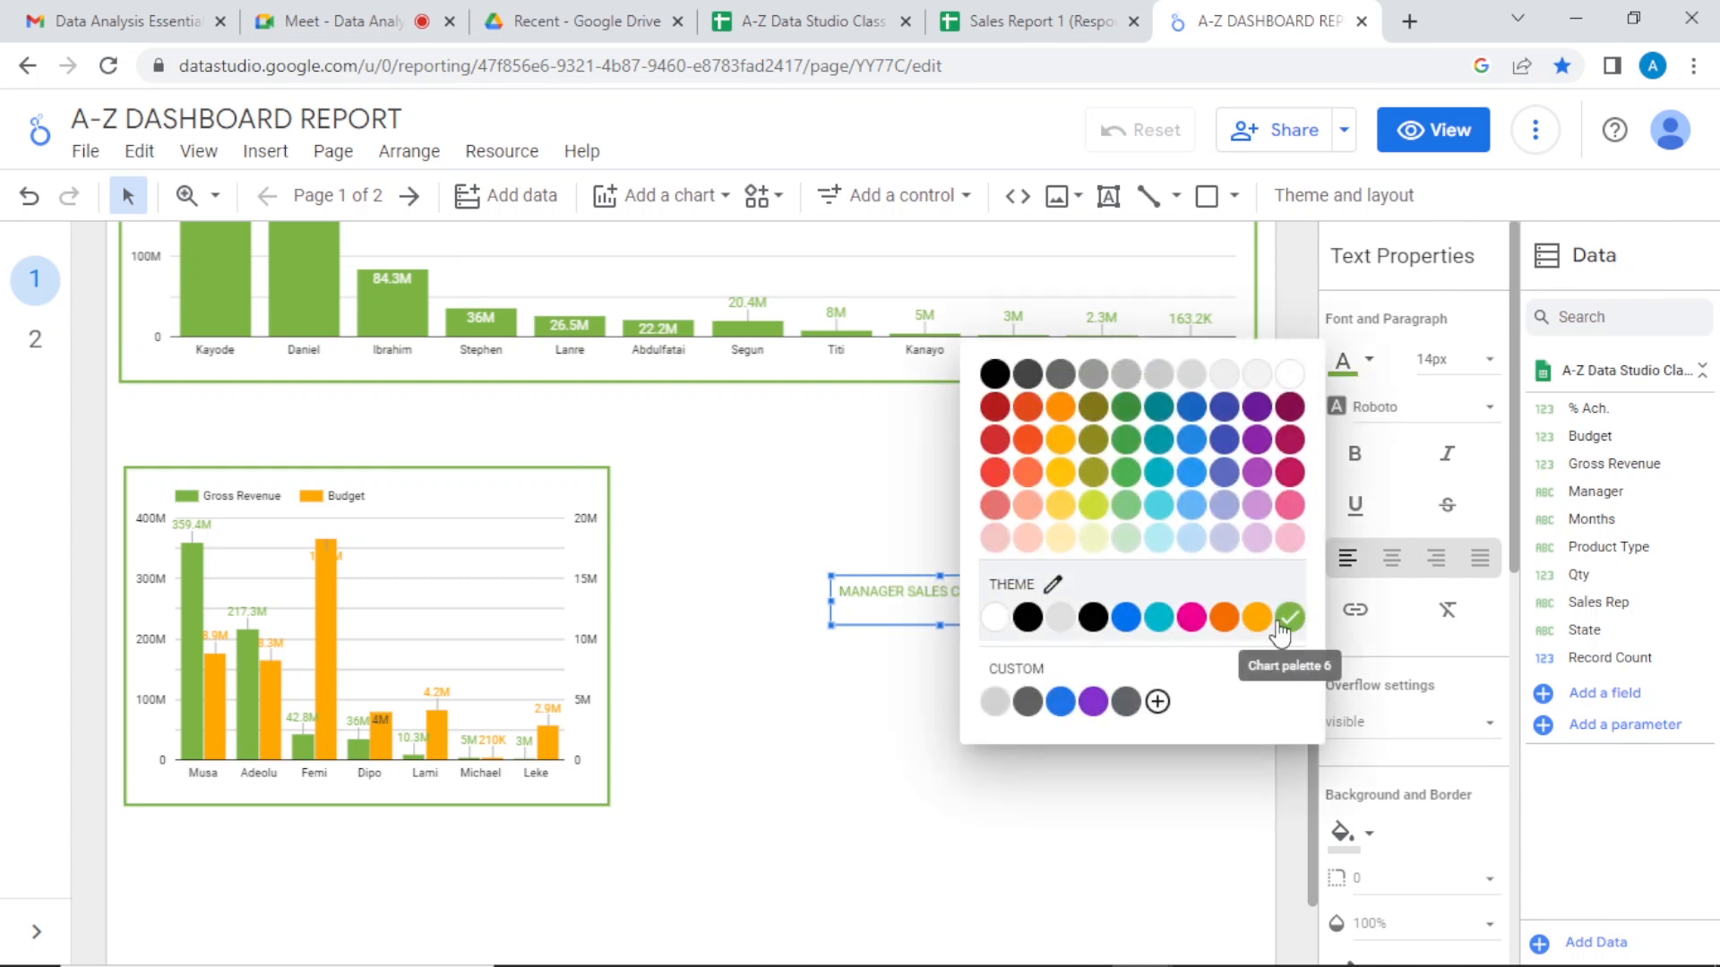
click(1243, 613)
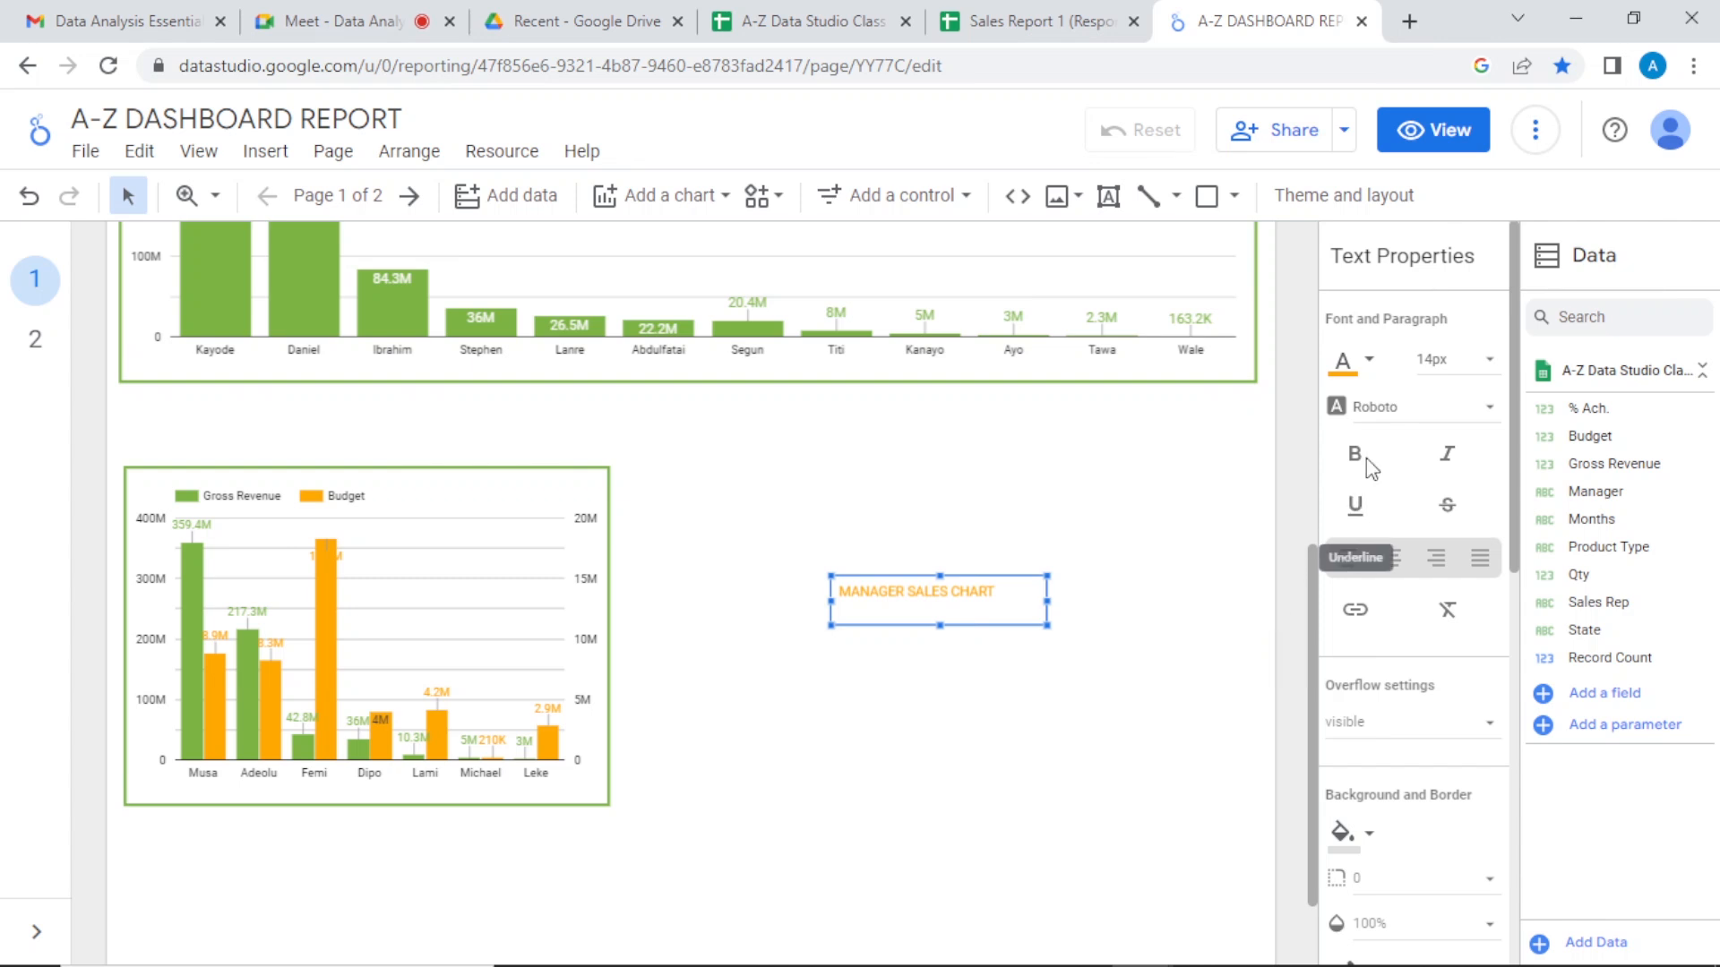
Step: Format the manager chart title as 20px, centred and bold, and widen its box so the text fits on one line
click(1485, 361)
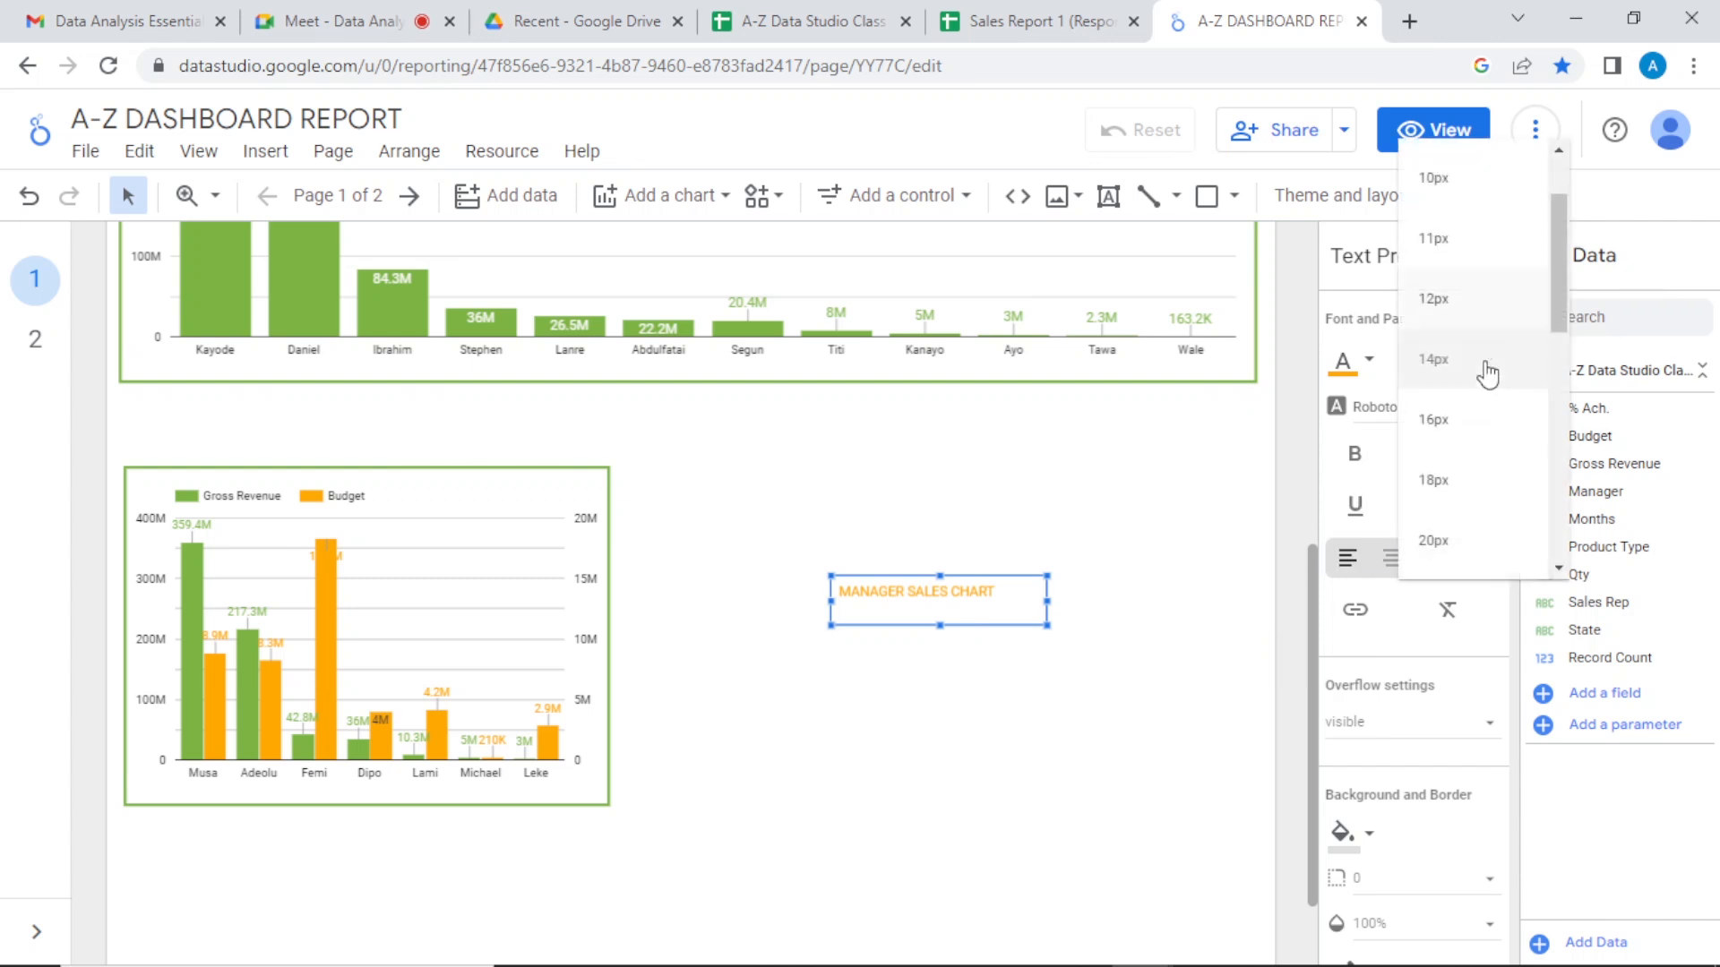
click(1462, 548)
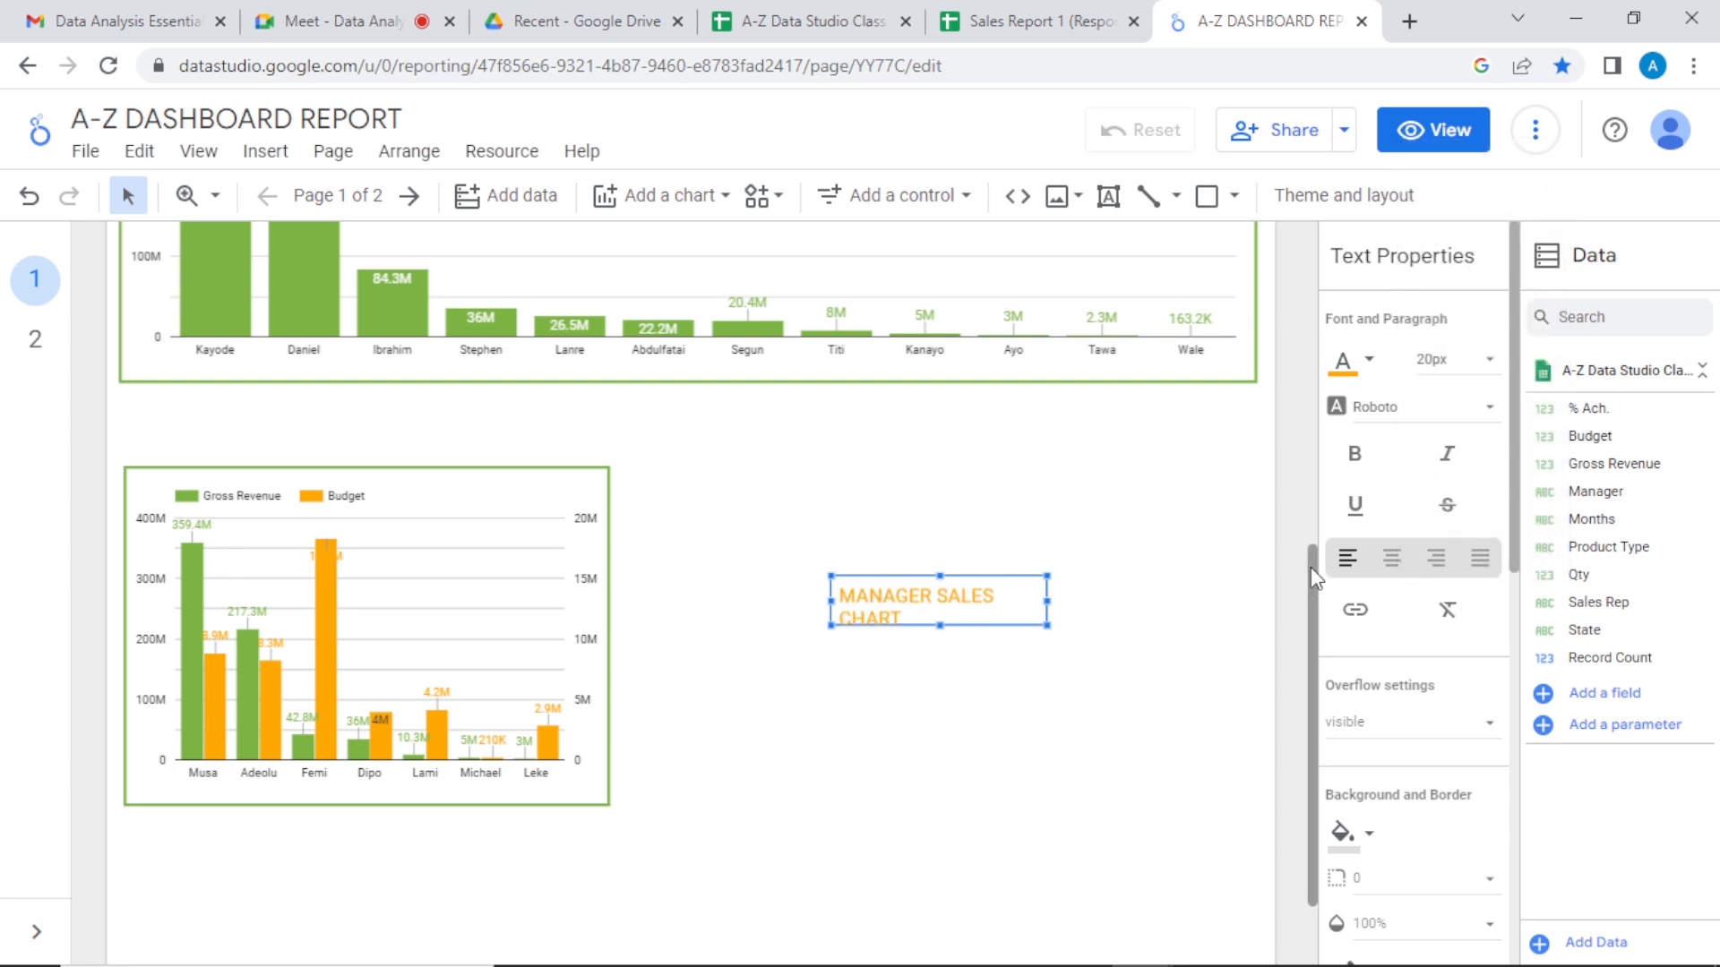
click(1394, 560)
click(1354, 454)
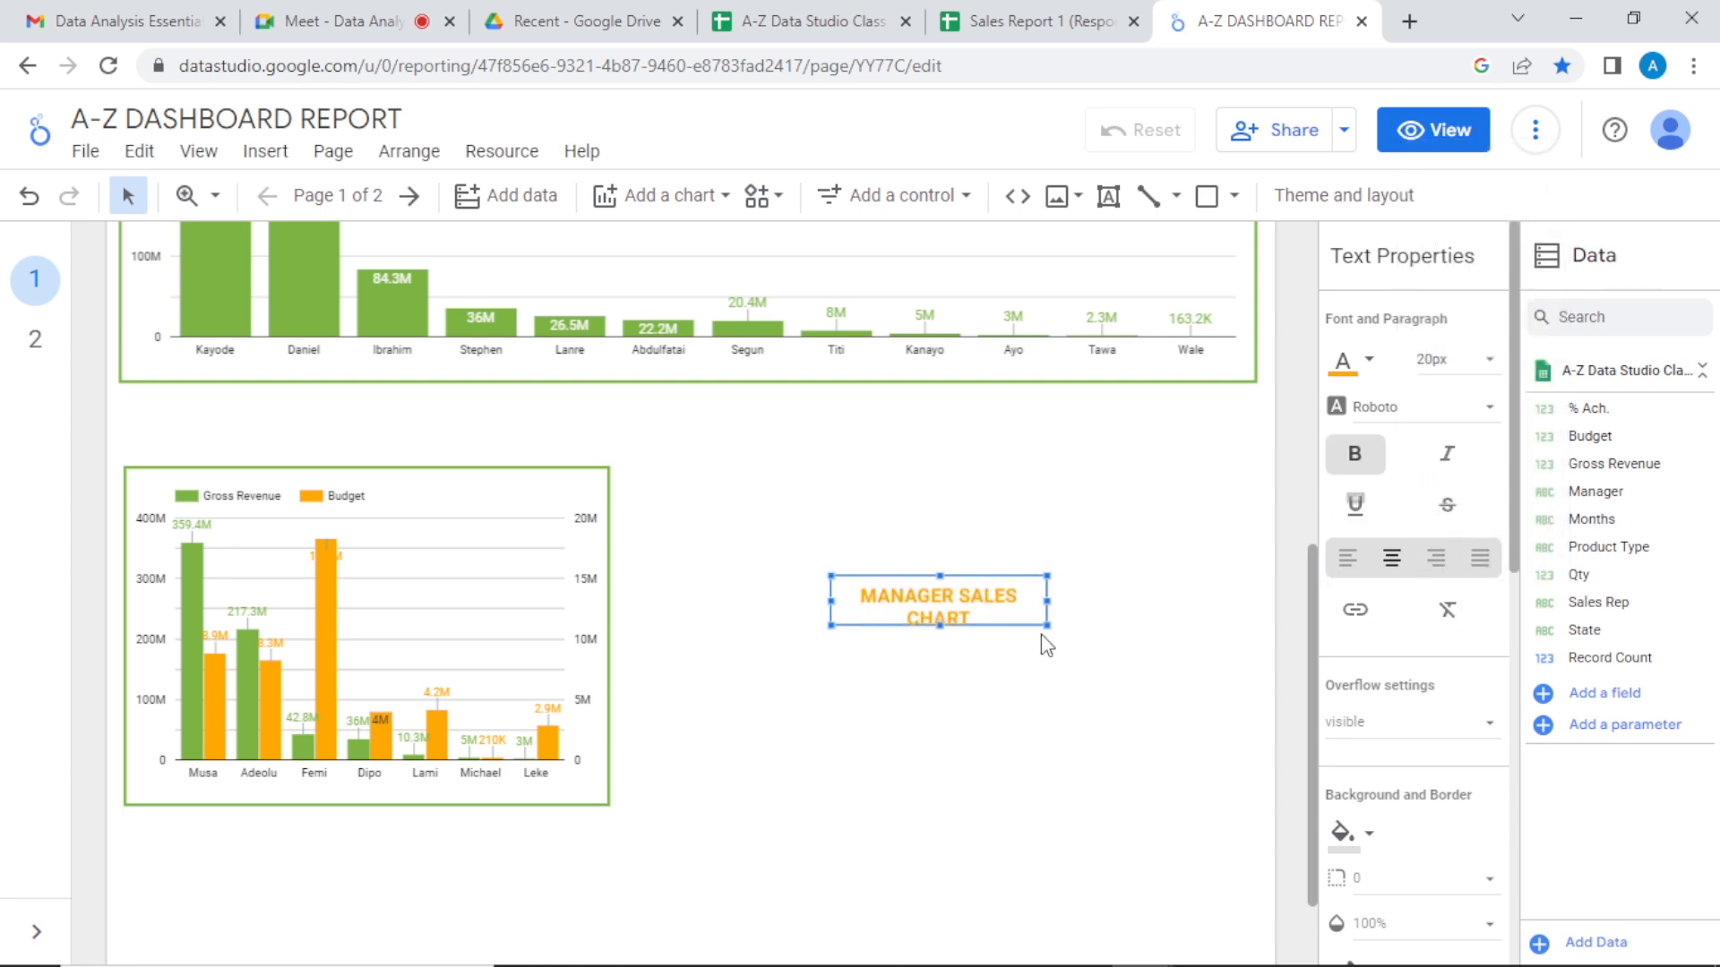
drag(1044, 609, 1094, 603)
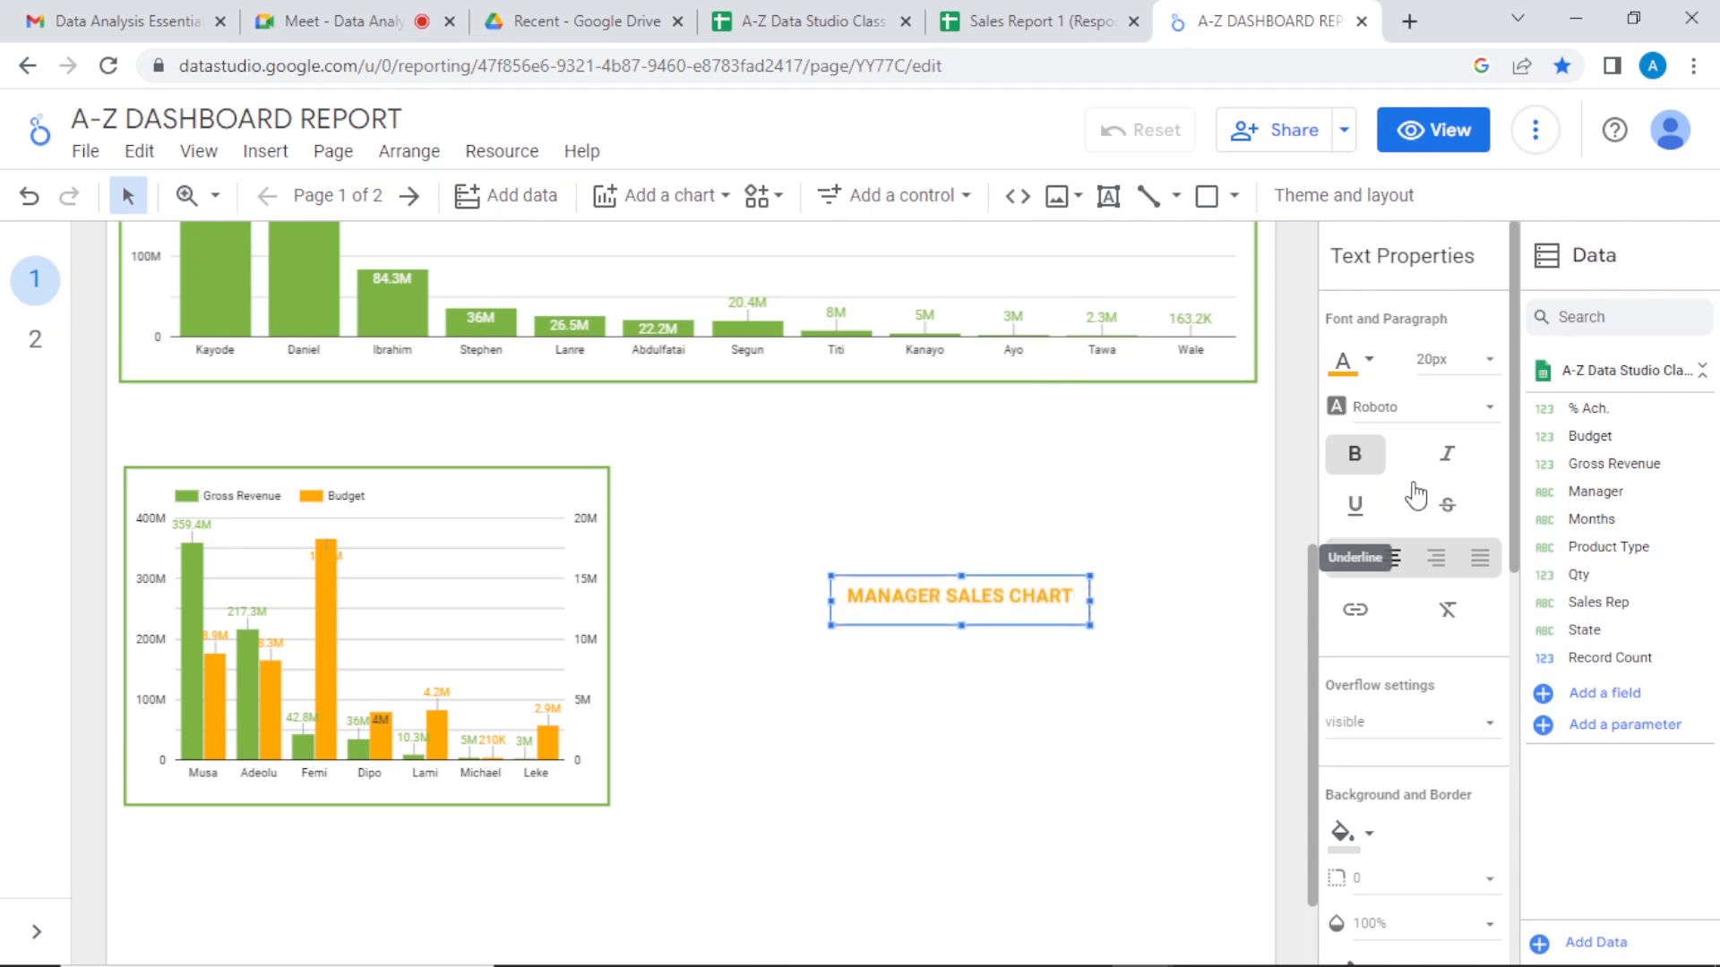
Step: Fill the title box's background with the theme's light green and set its text colour to white
drag(1515, 487, 1497, 643)
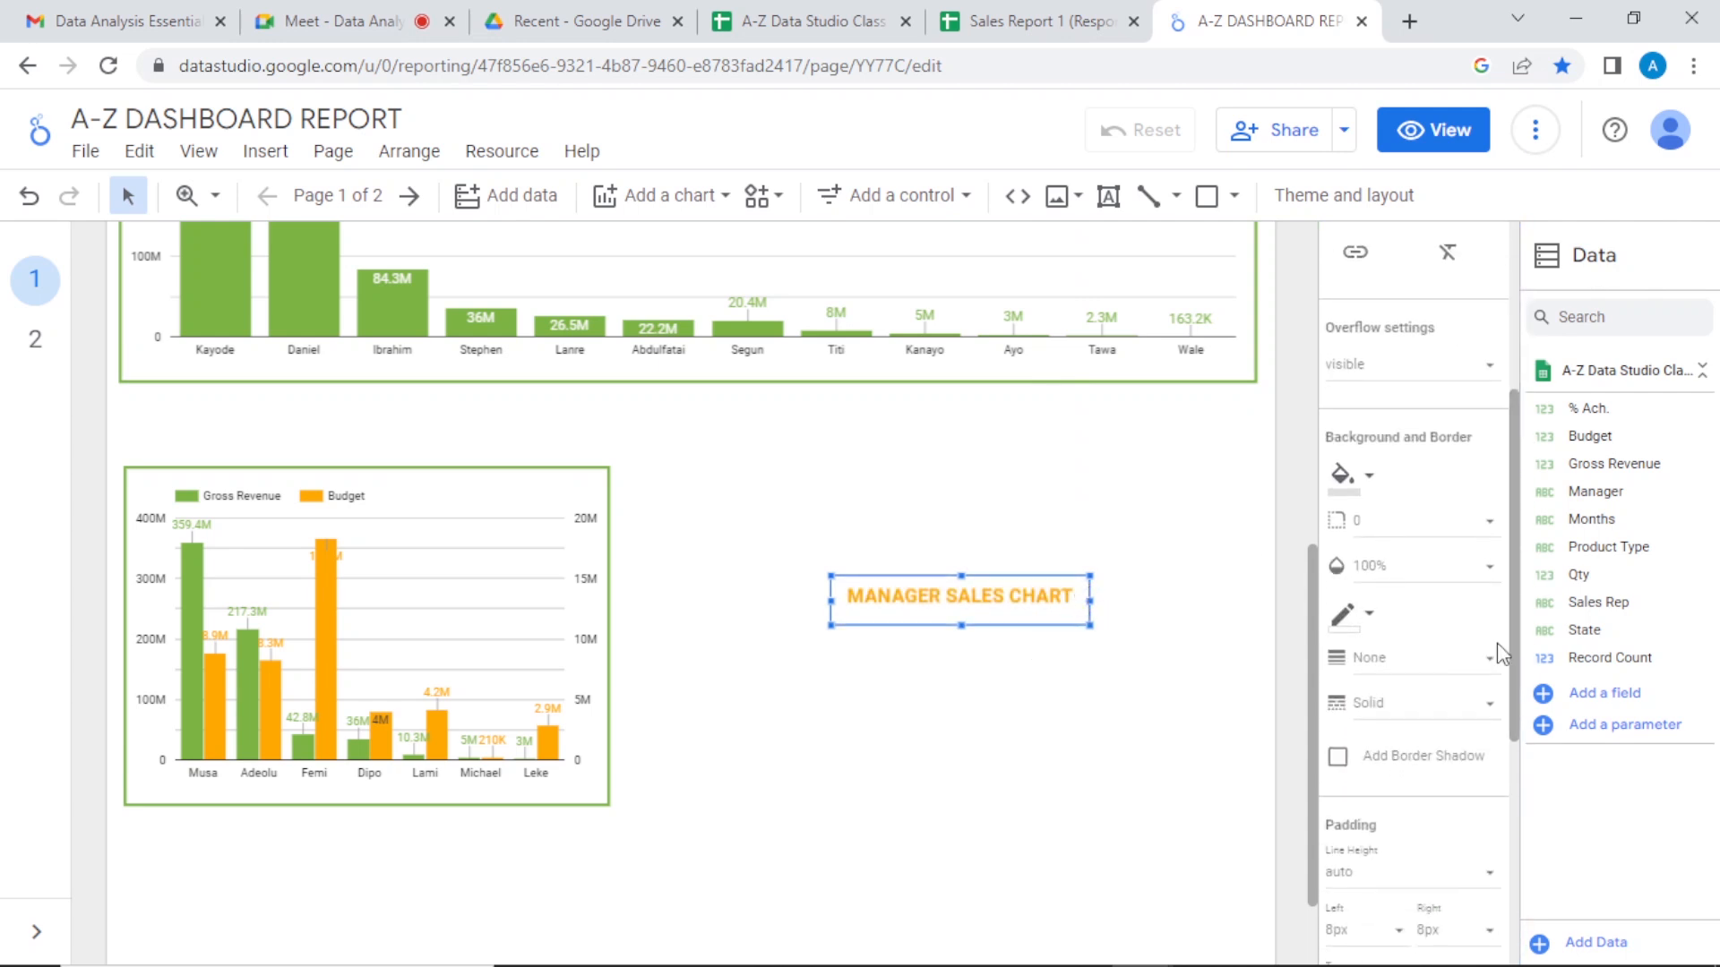
click(1368, 478)
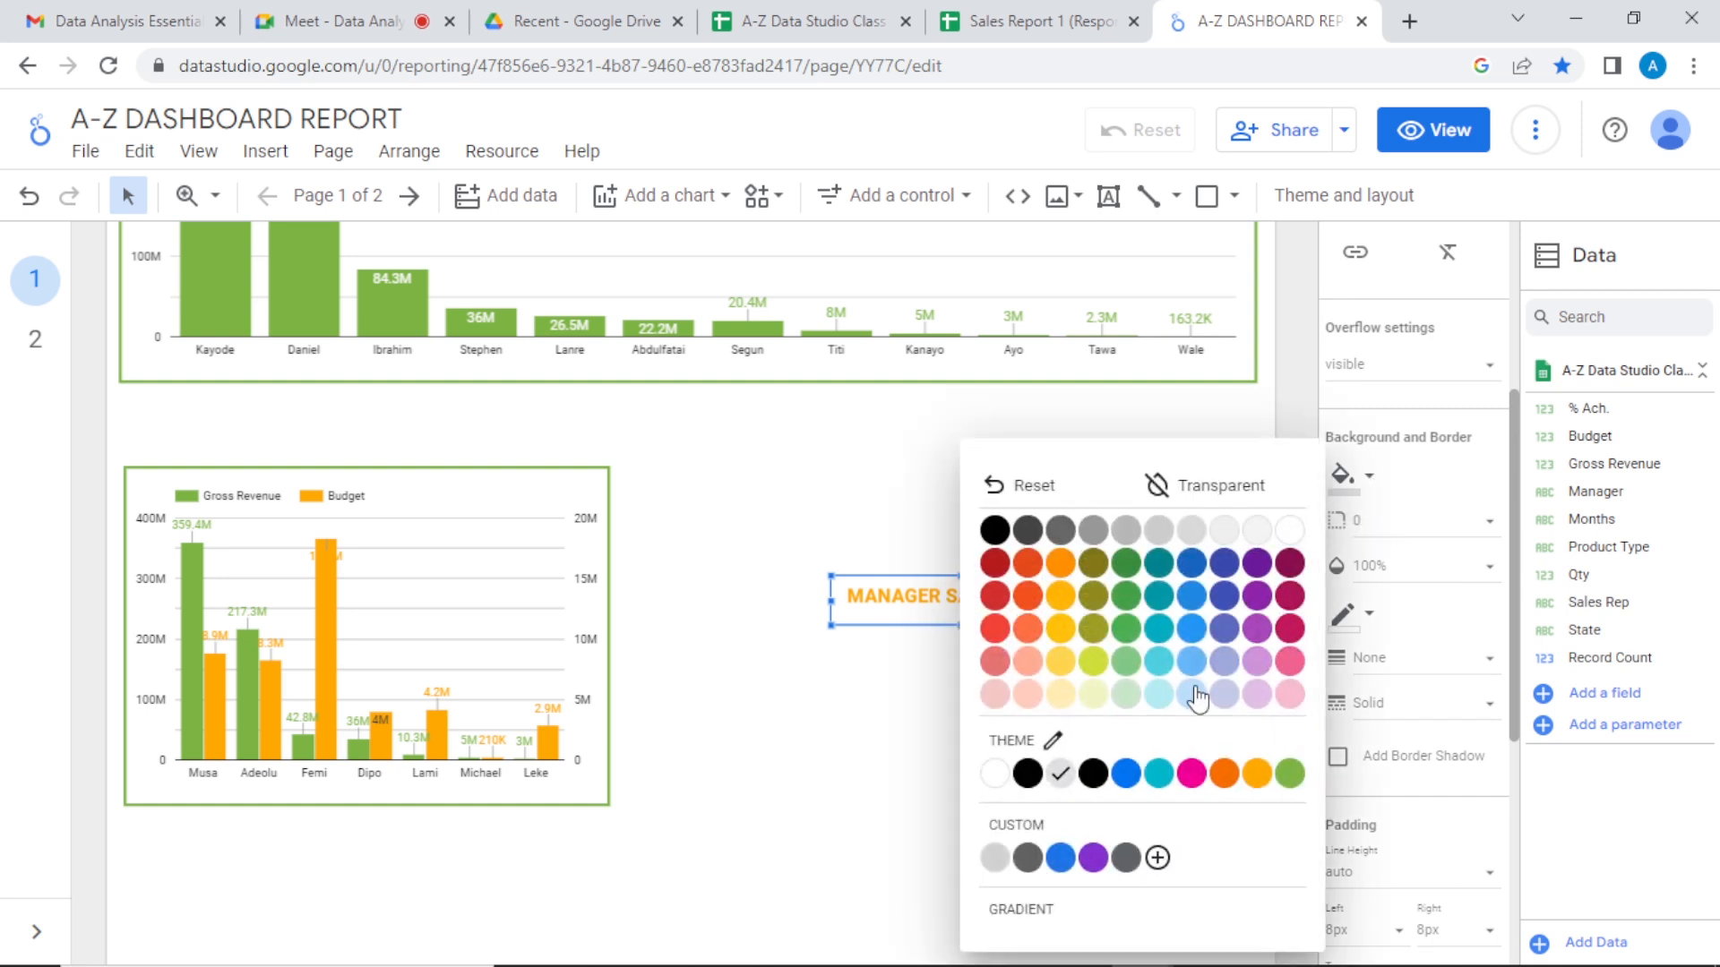
click(1289, 773)
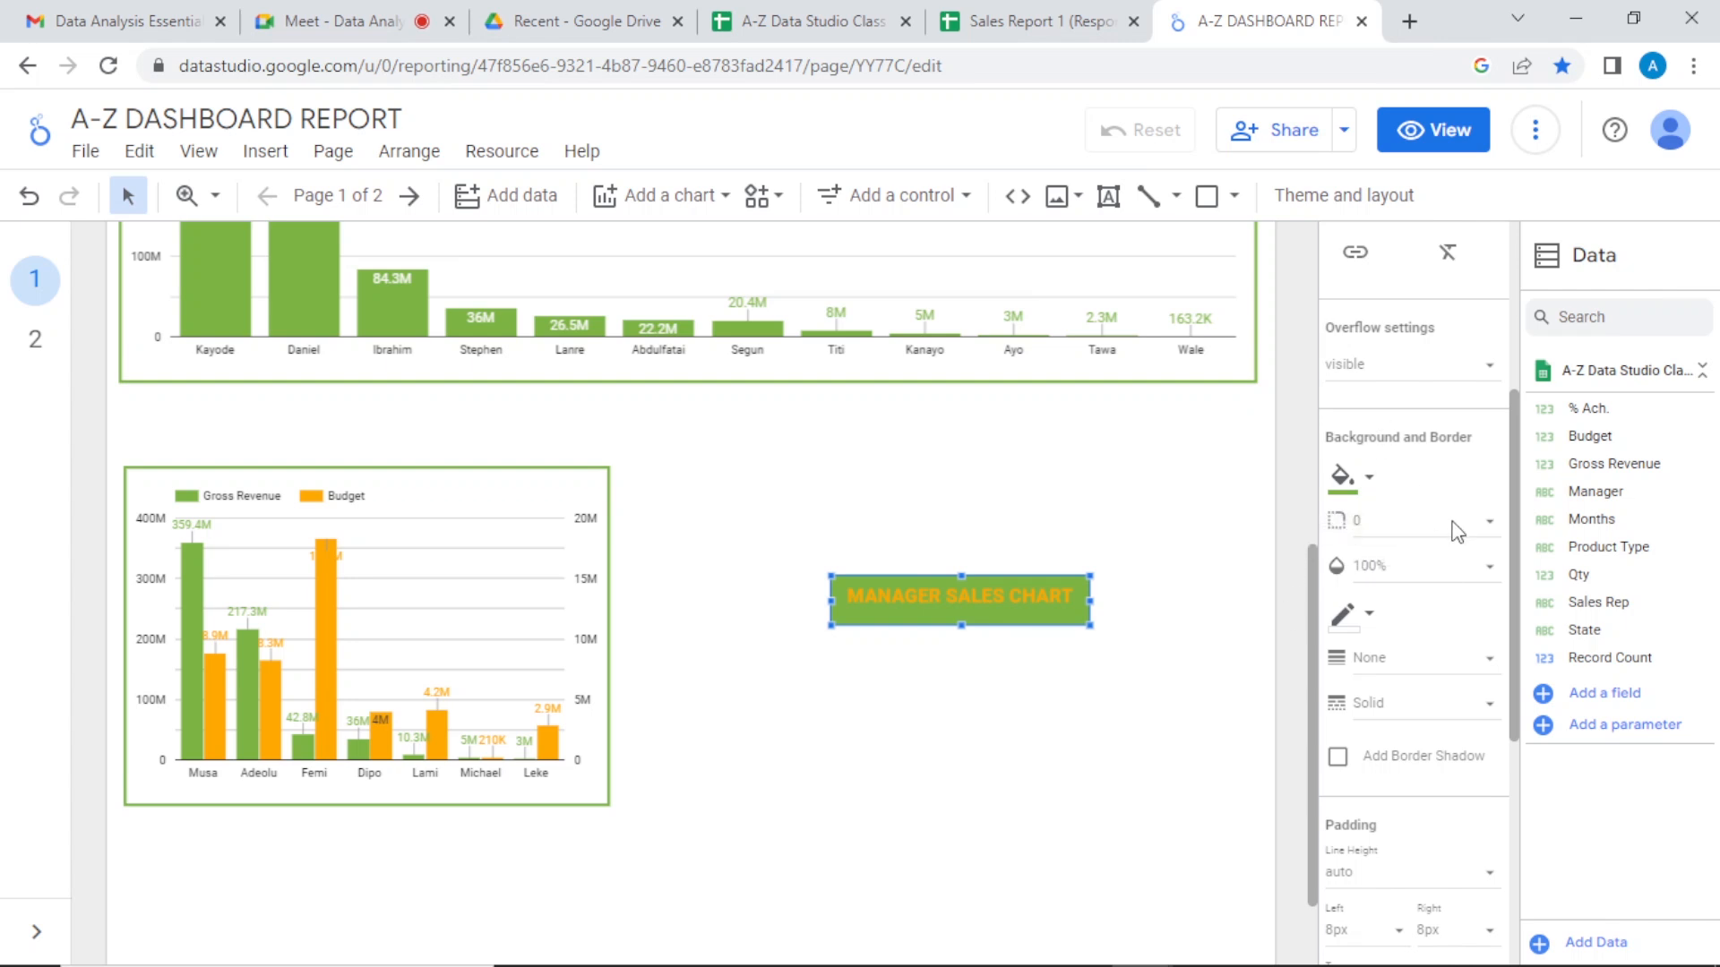
drag(1508, 557, 1499, 417)
click(1344, 311)
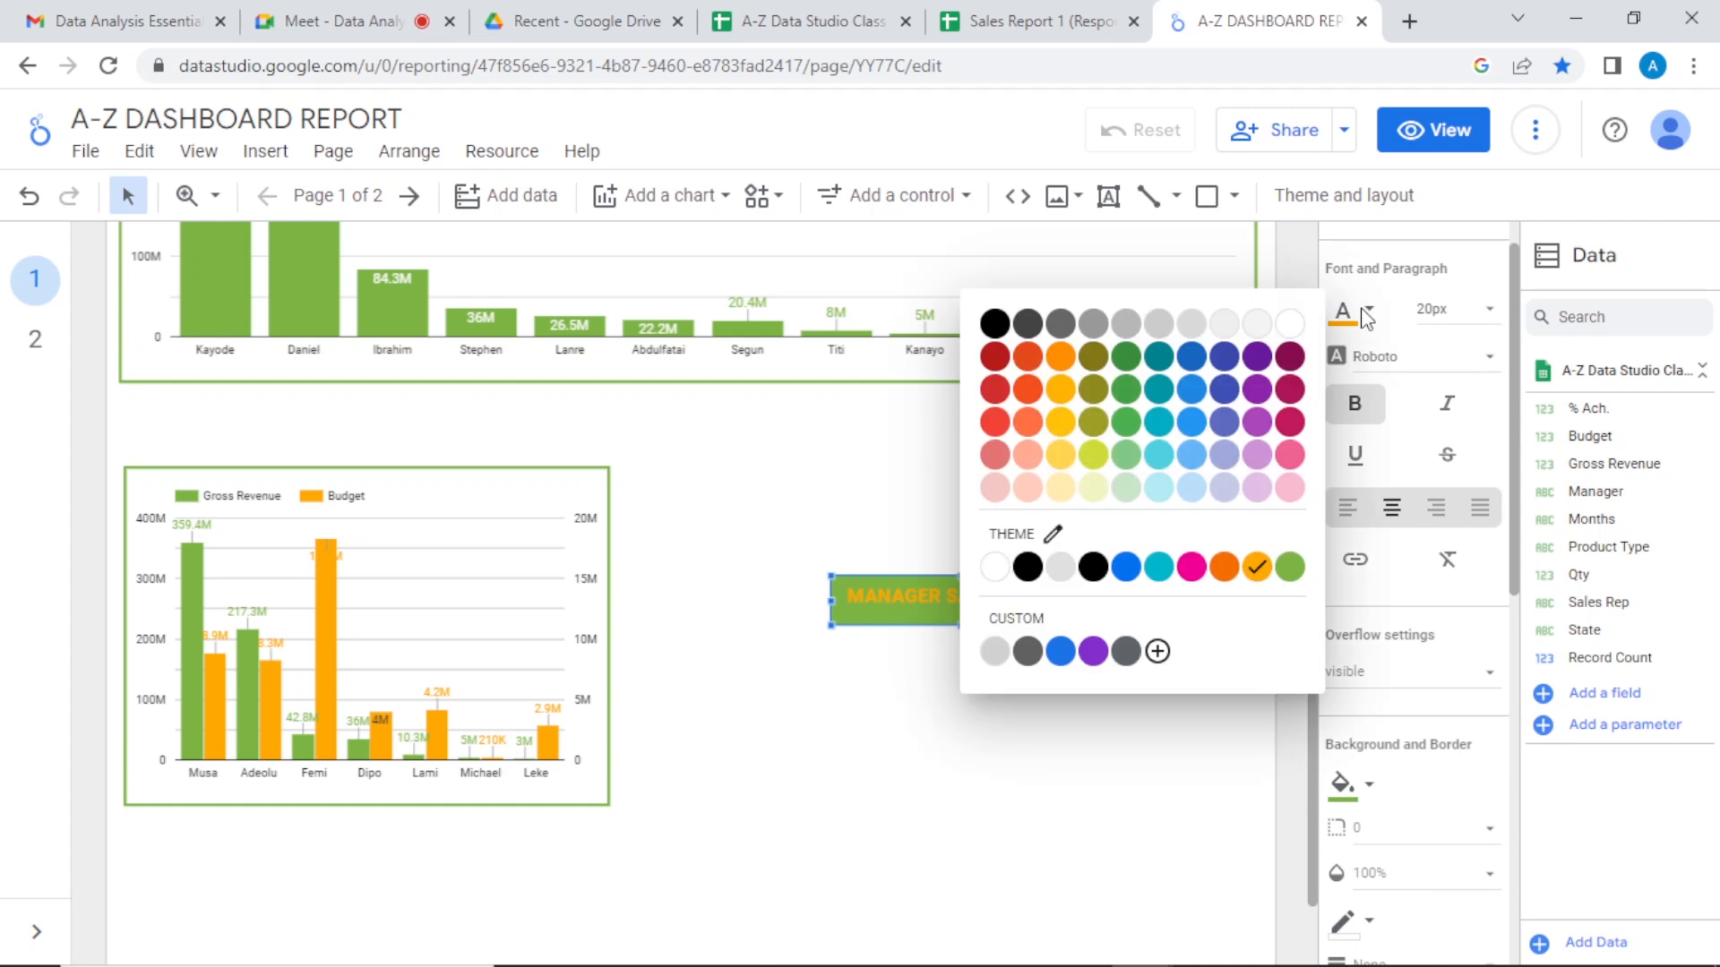
click(994, 567)
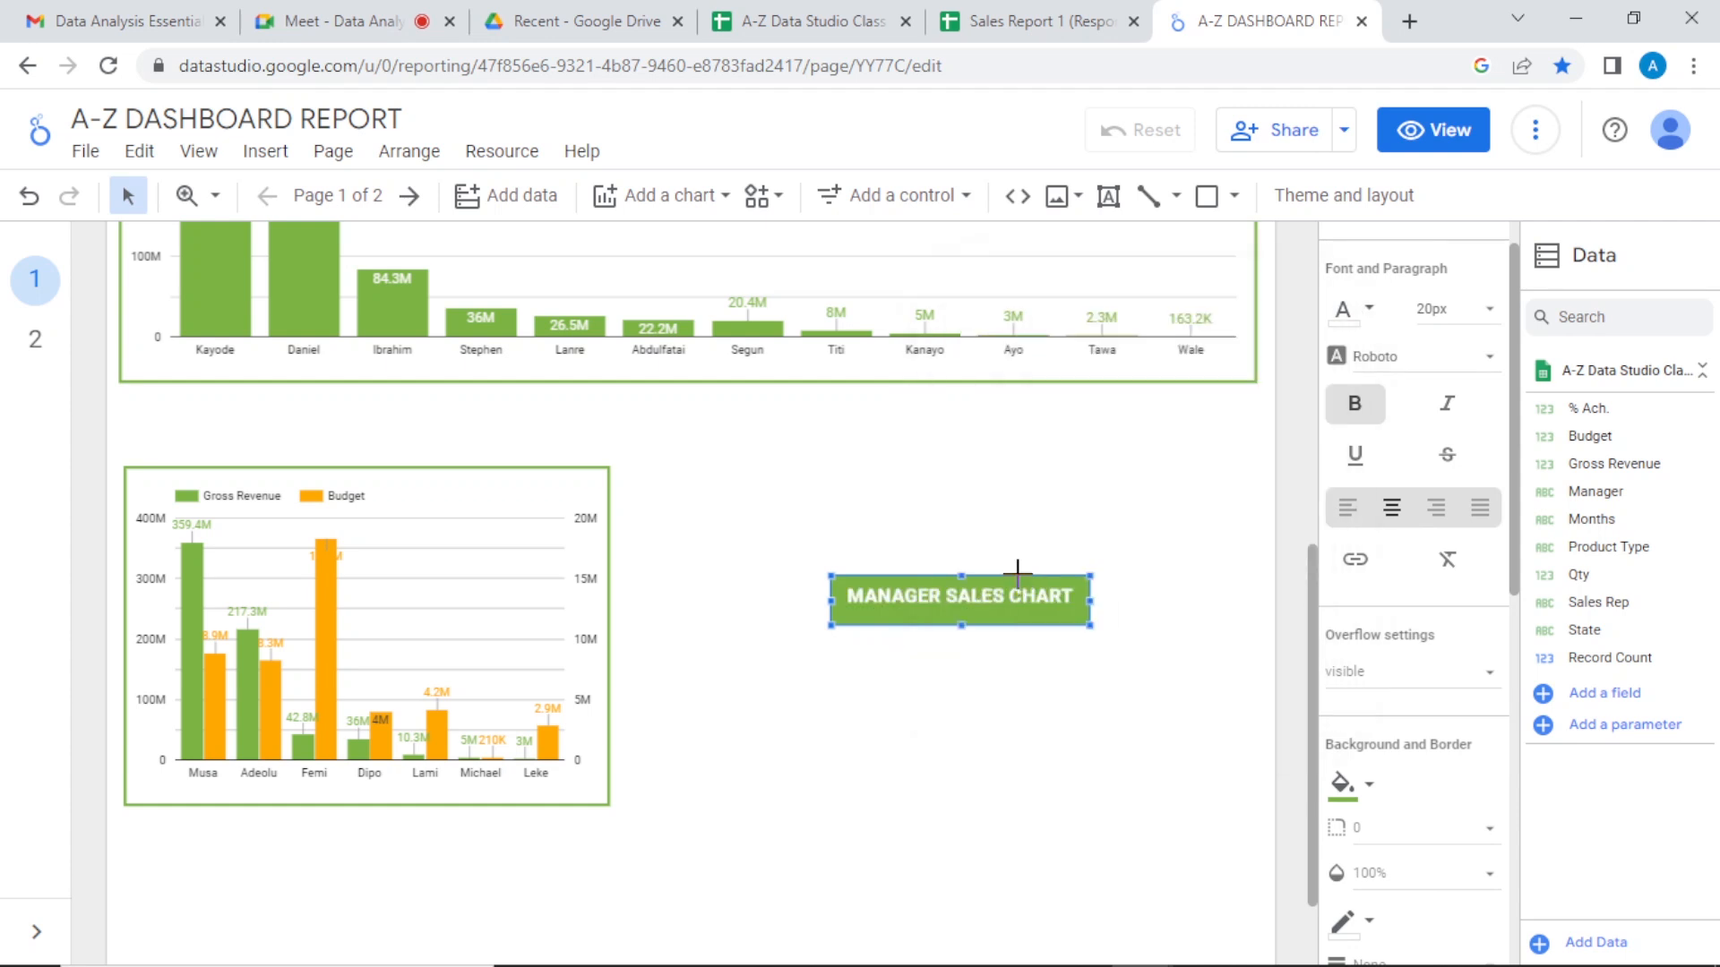
Step: Place the title box against the top border of the manager chart, roughly centred over it
drag(1011, 579, 421, 415)
click(842, 587)
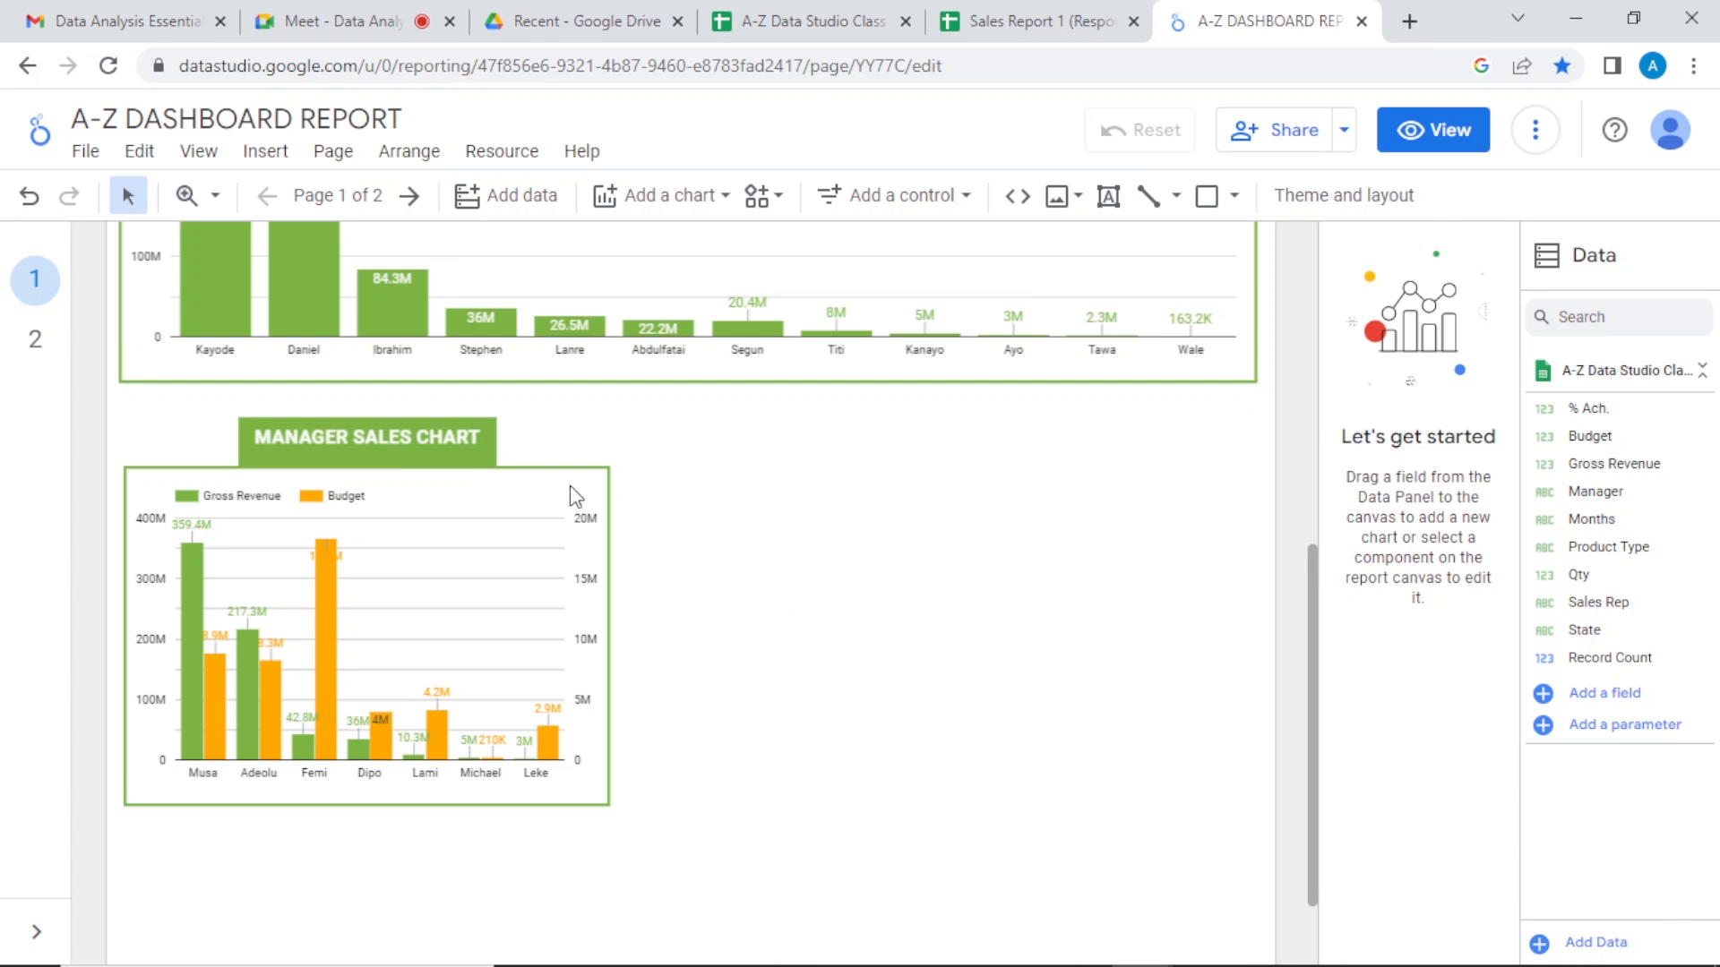
drag(470, 417, 459, 415)
click(799, 562)
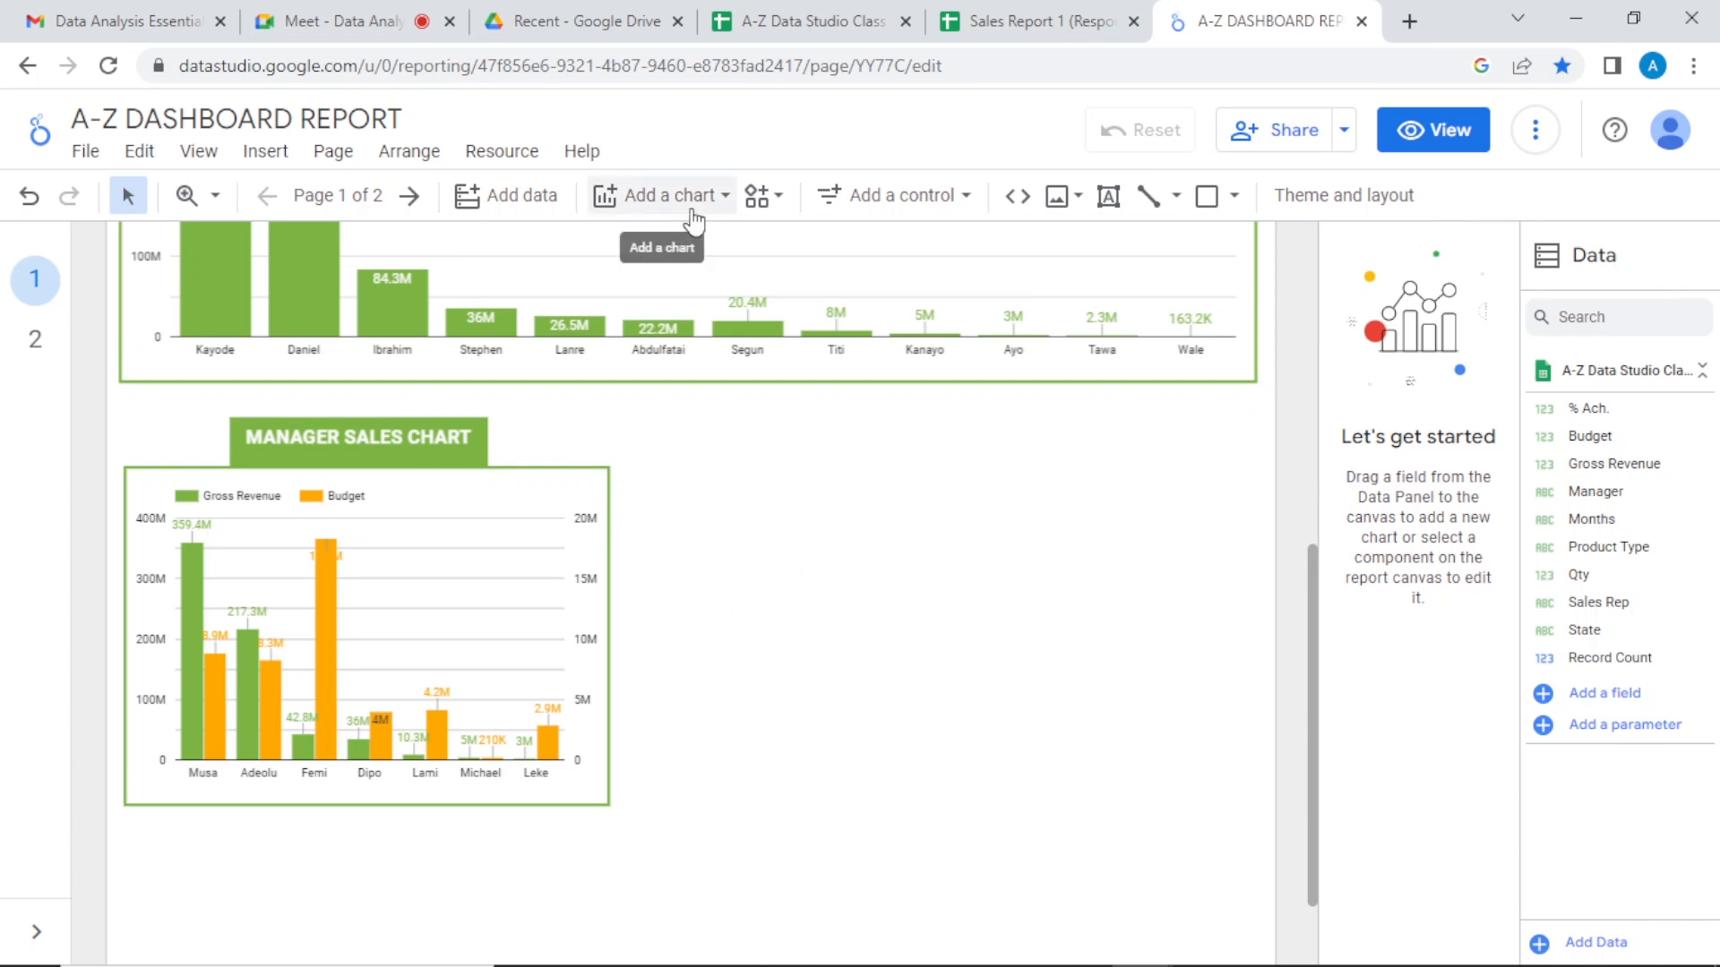
Step: Insert a donut chart in the empty area beside the manager chart and set its dimension to Product Type
click(720, 197)
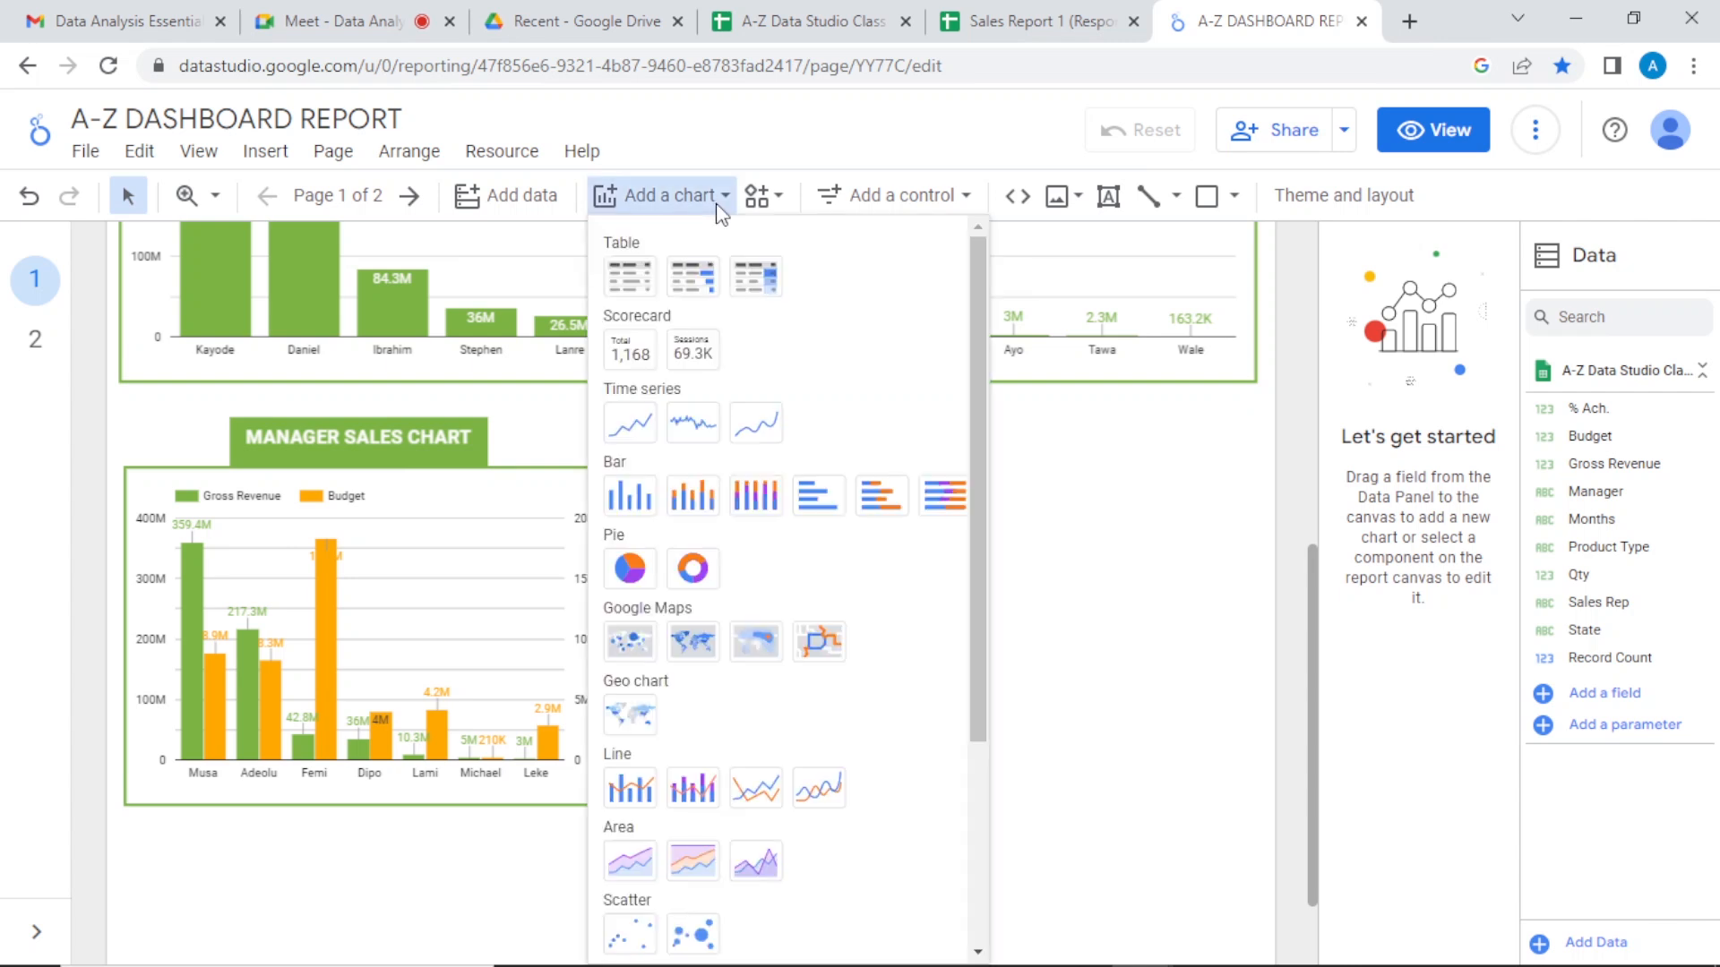
click(694, 570)
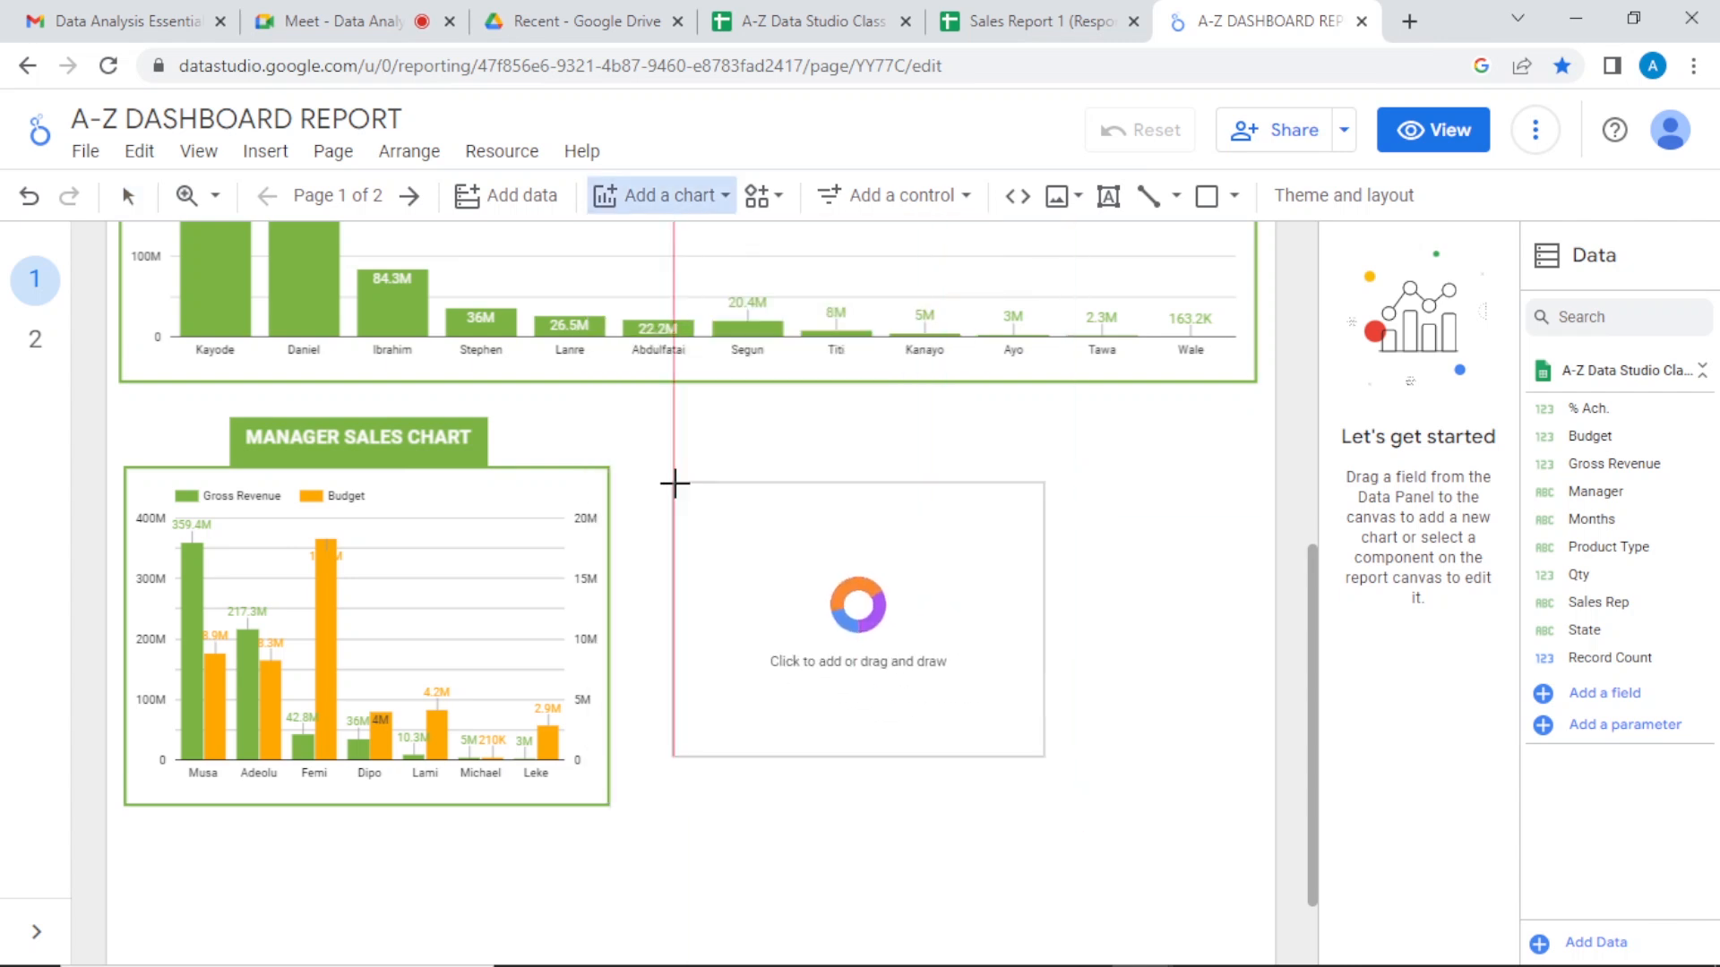
drag(674, 480, 1126, 767)
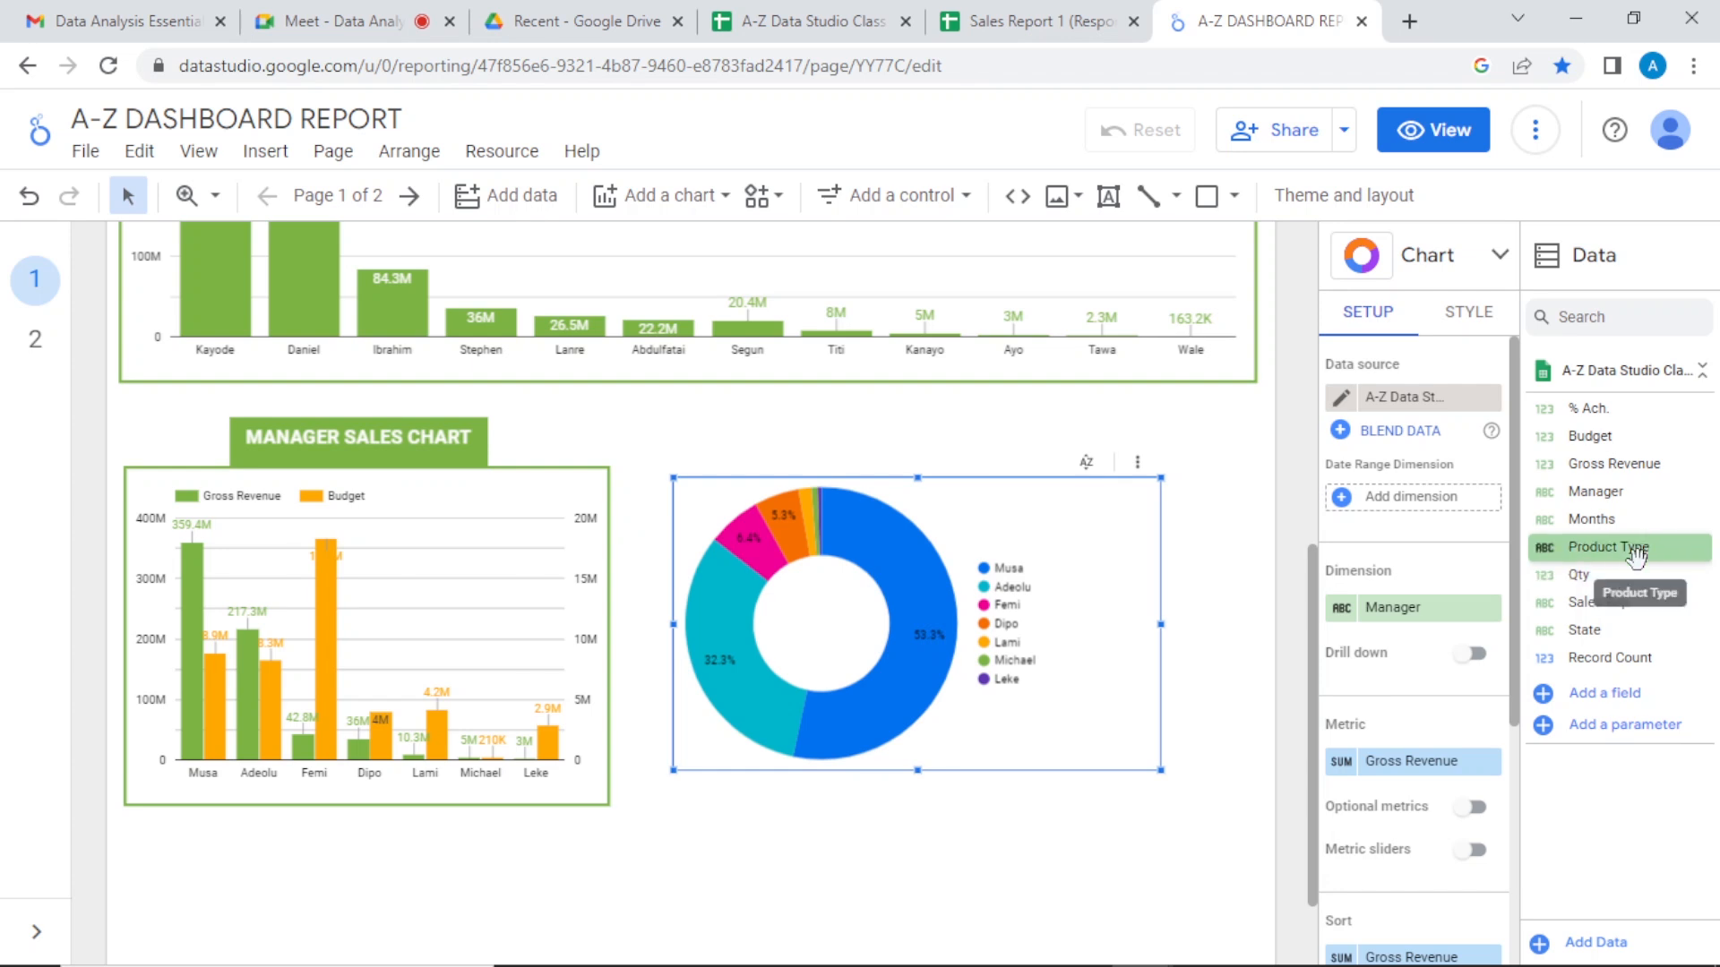
drag(1636, 555, 1442, 616)
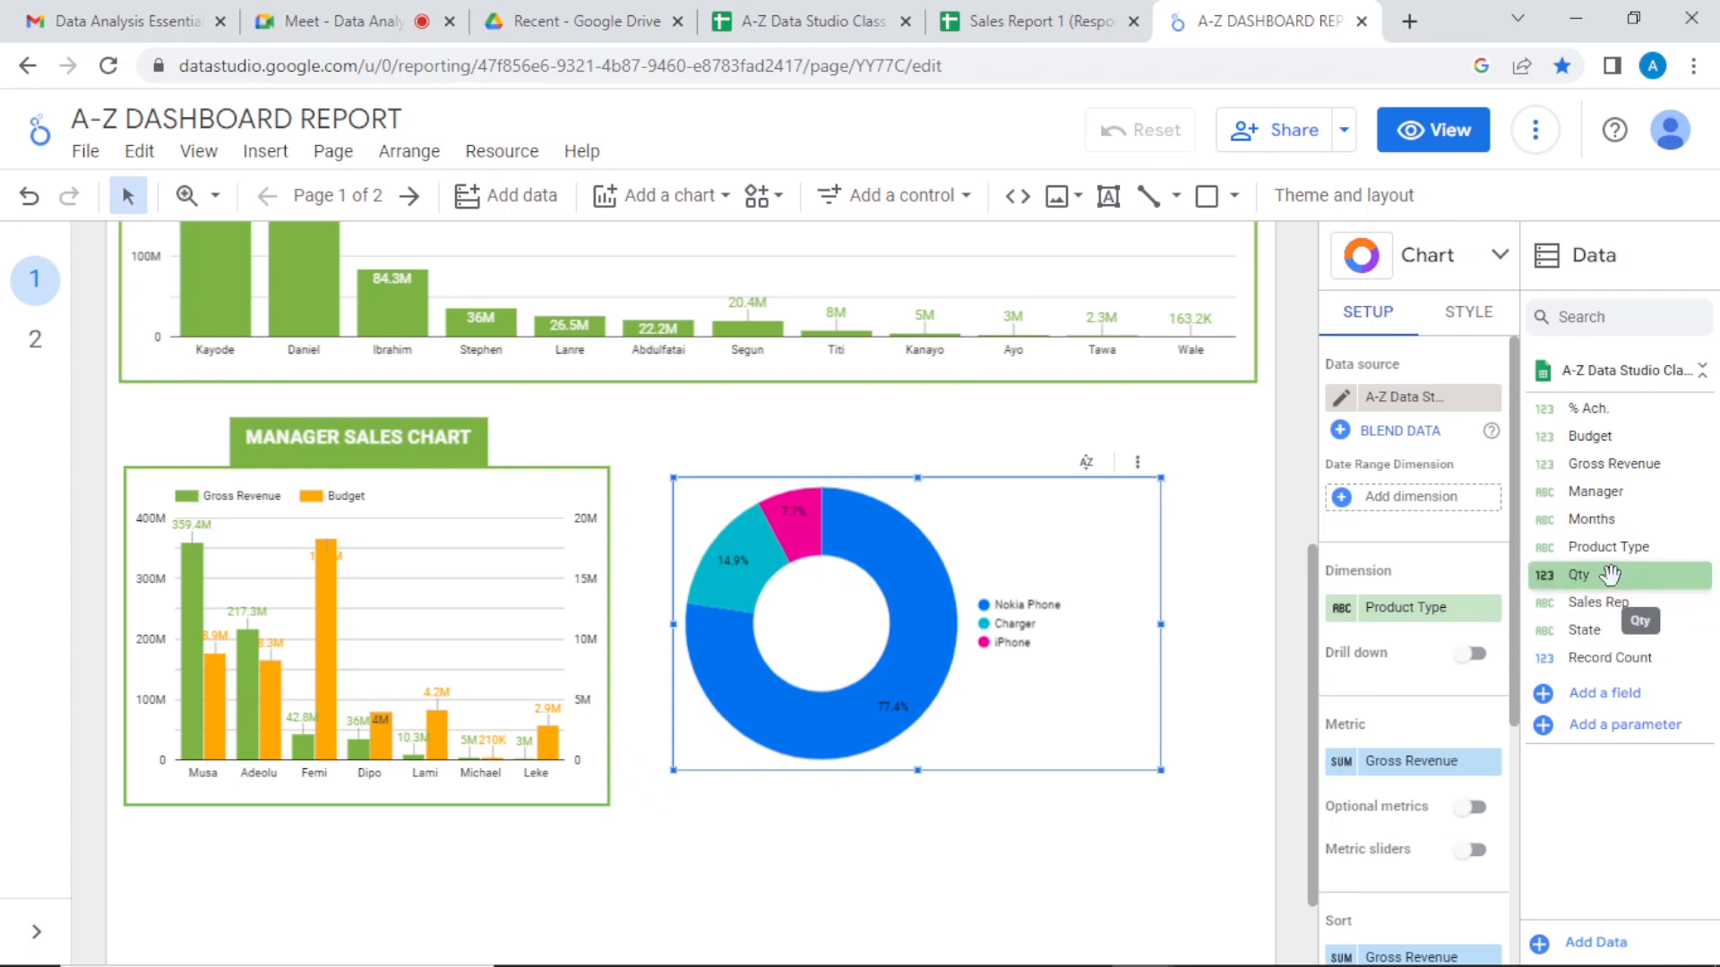
Step: Replace the donut chart's metric with Qty
scroll(1513, 694, down, 1)
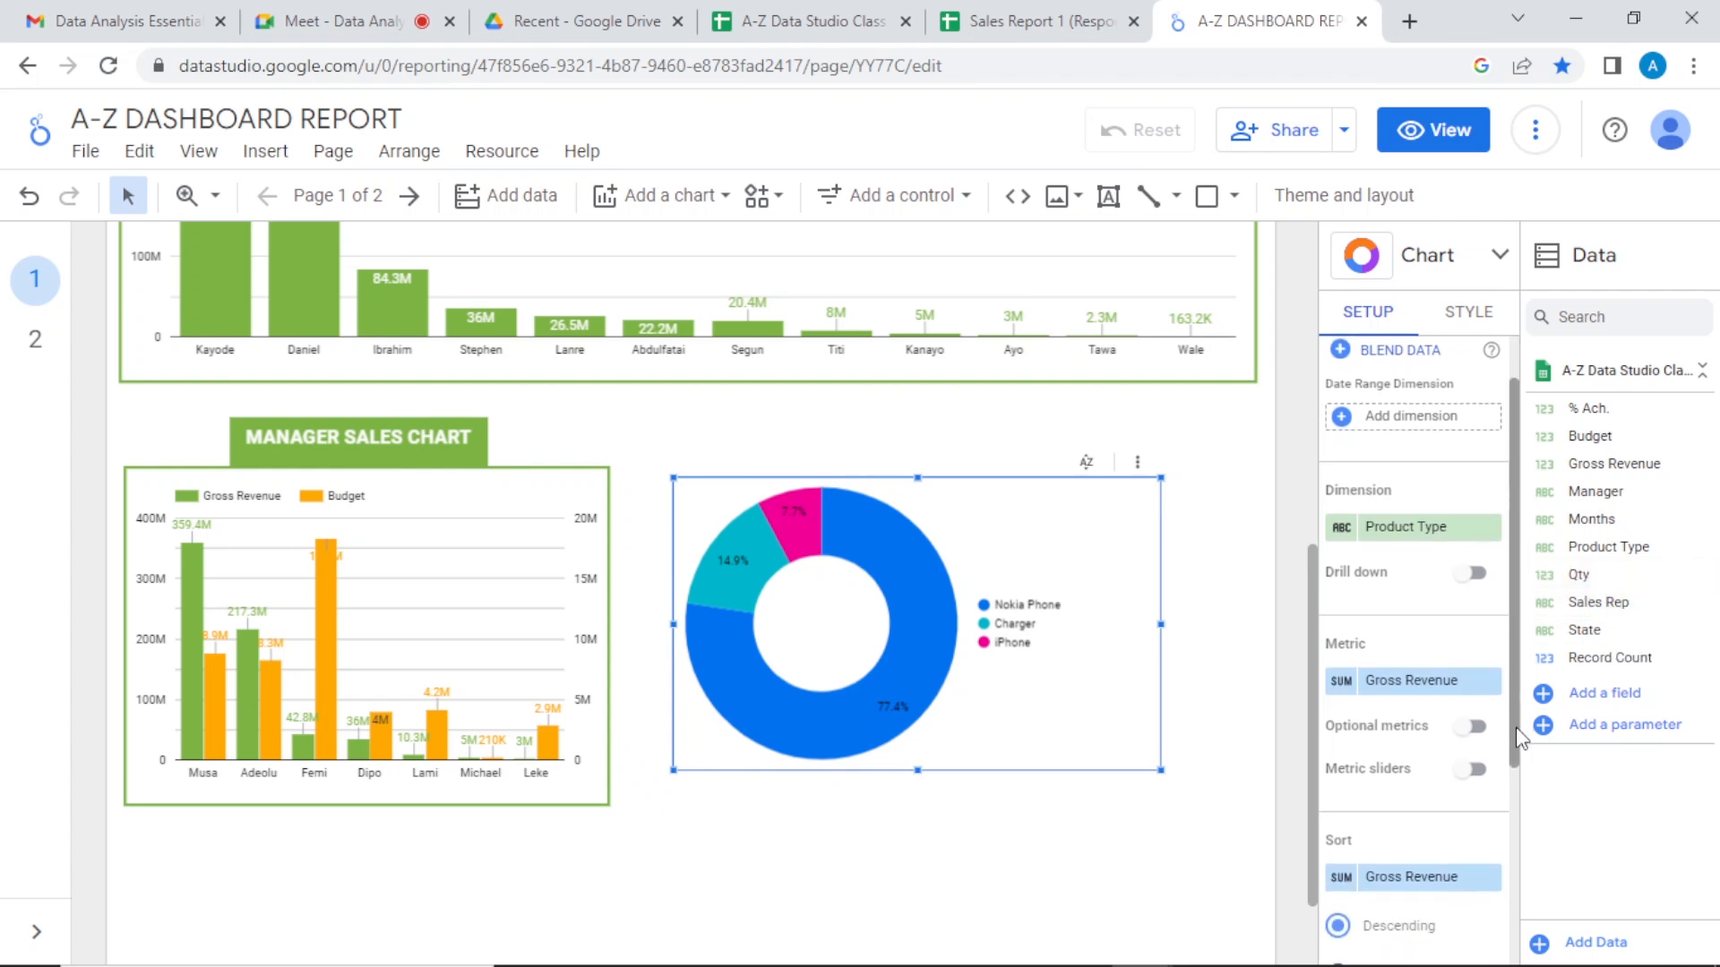
drag(1599, 575, 1431, 677)
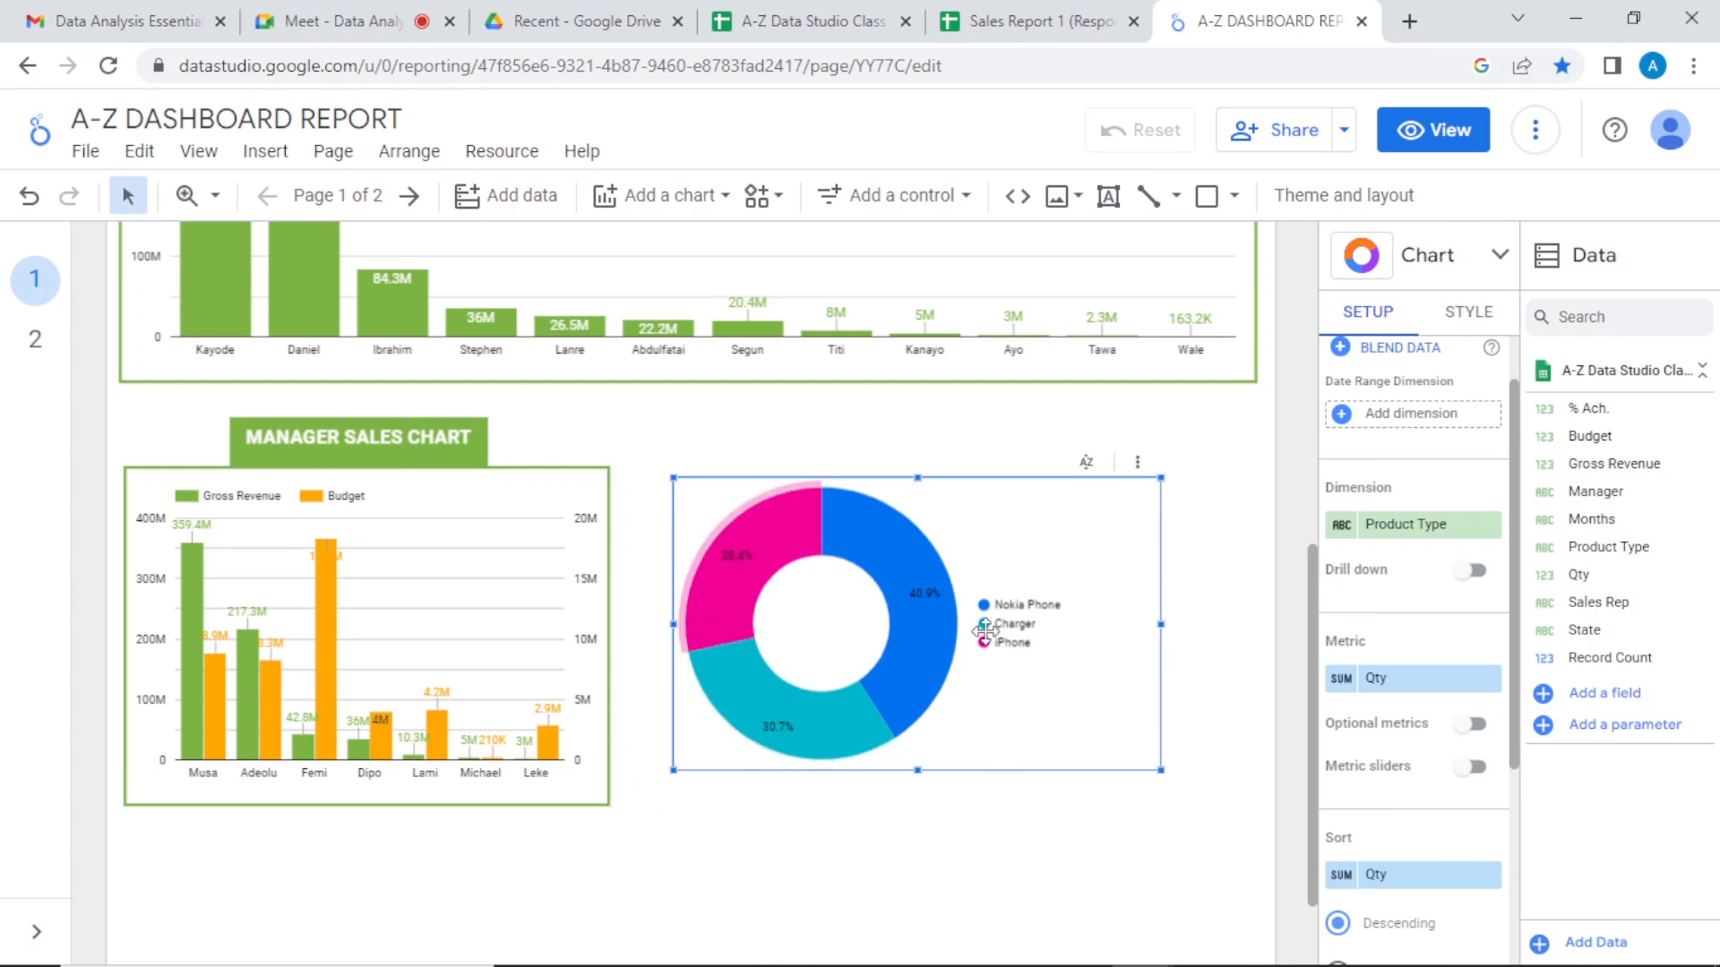
mouse_move(949, 651)
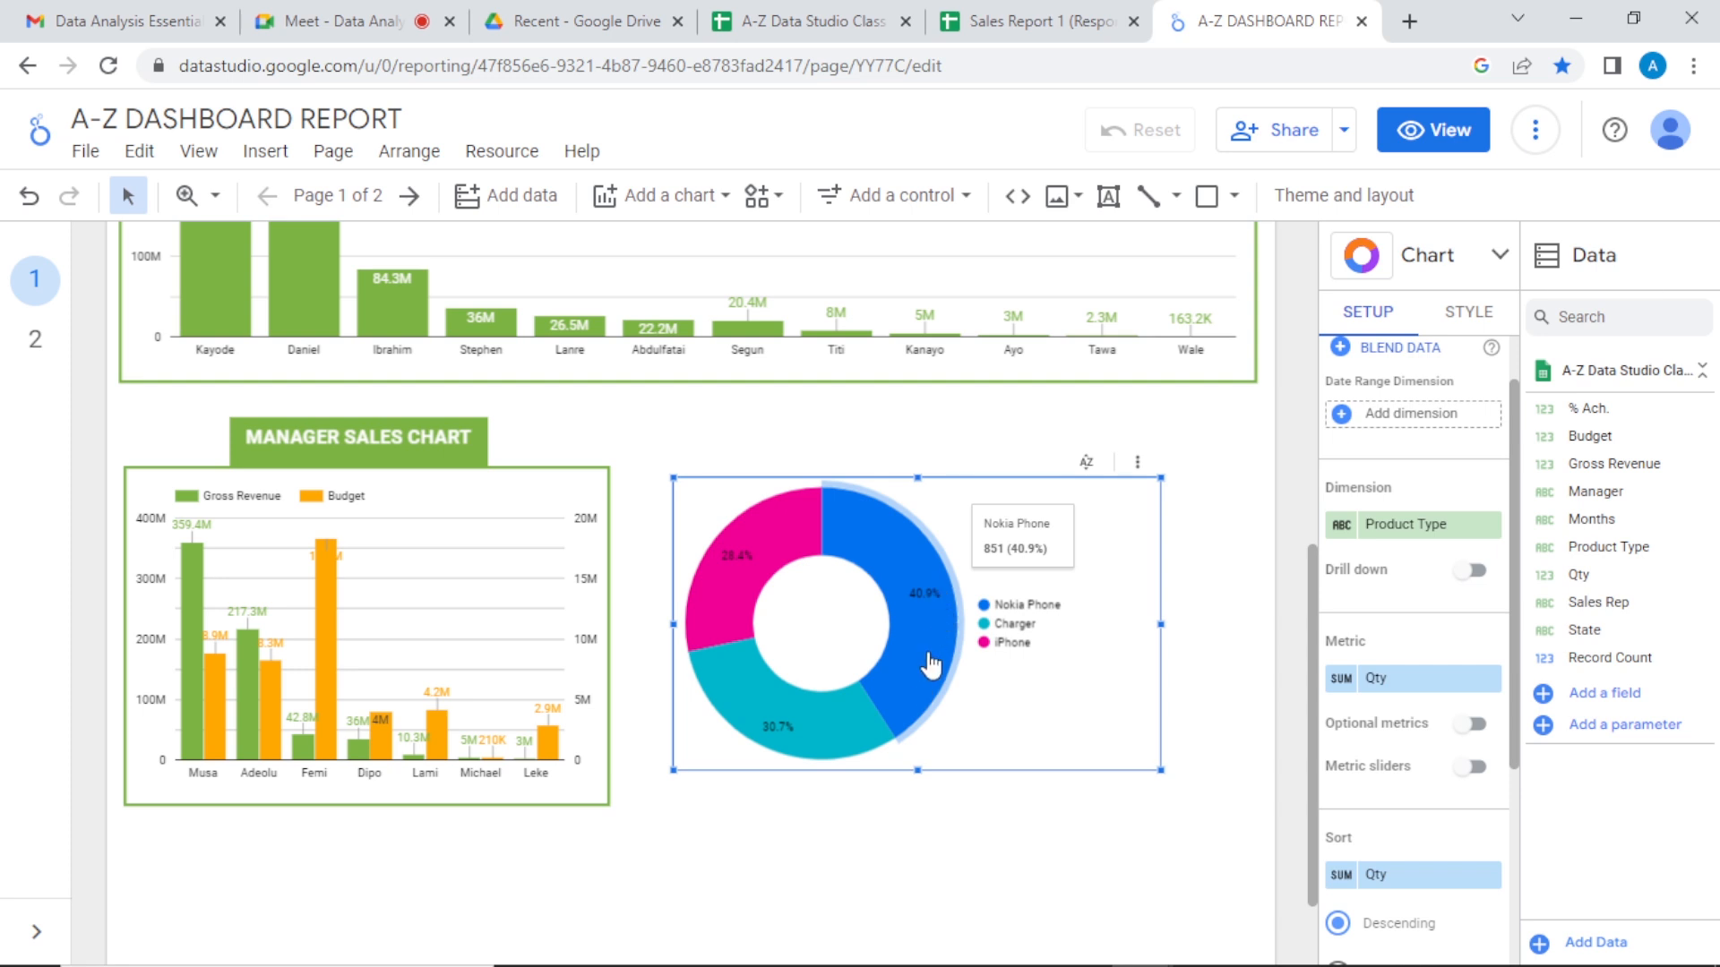
mouse_move(816, 722)
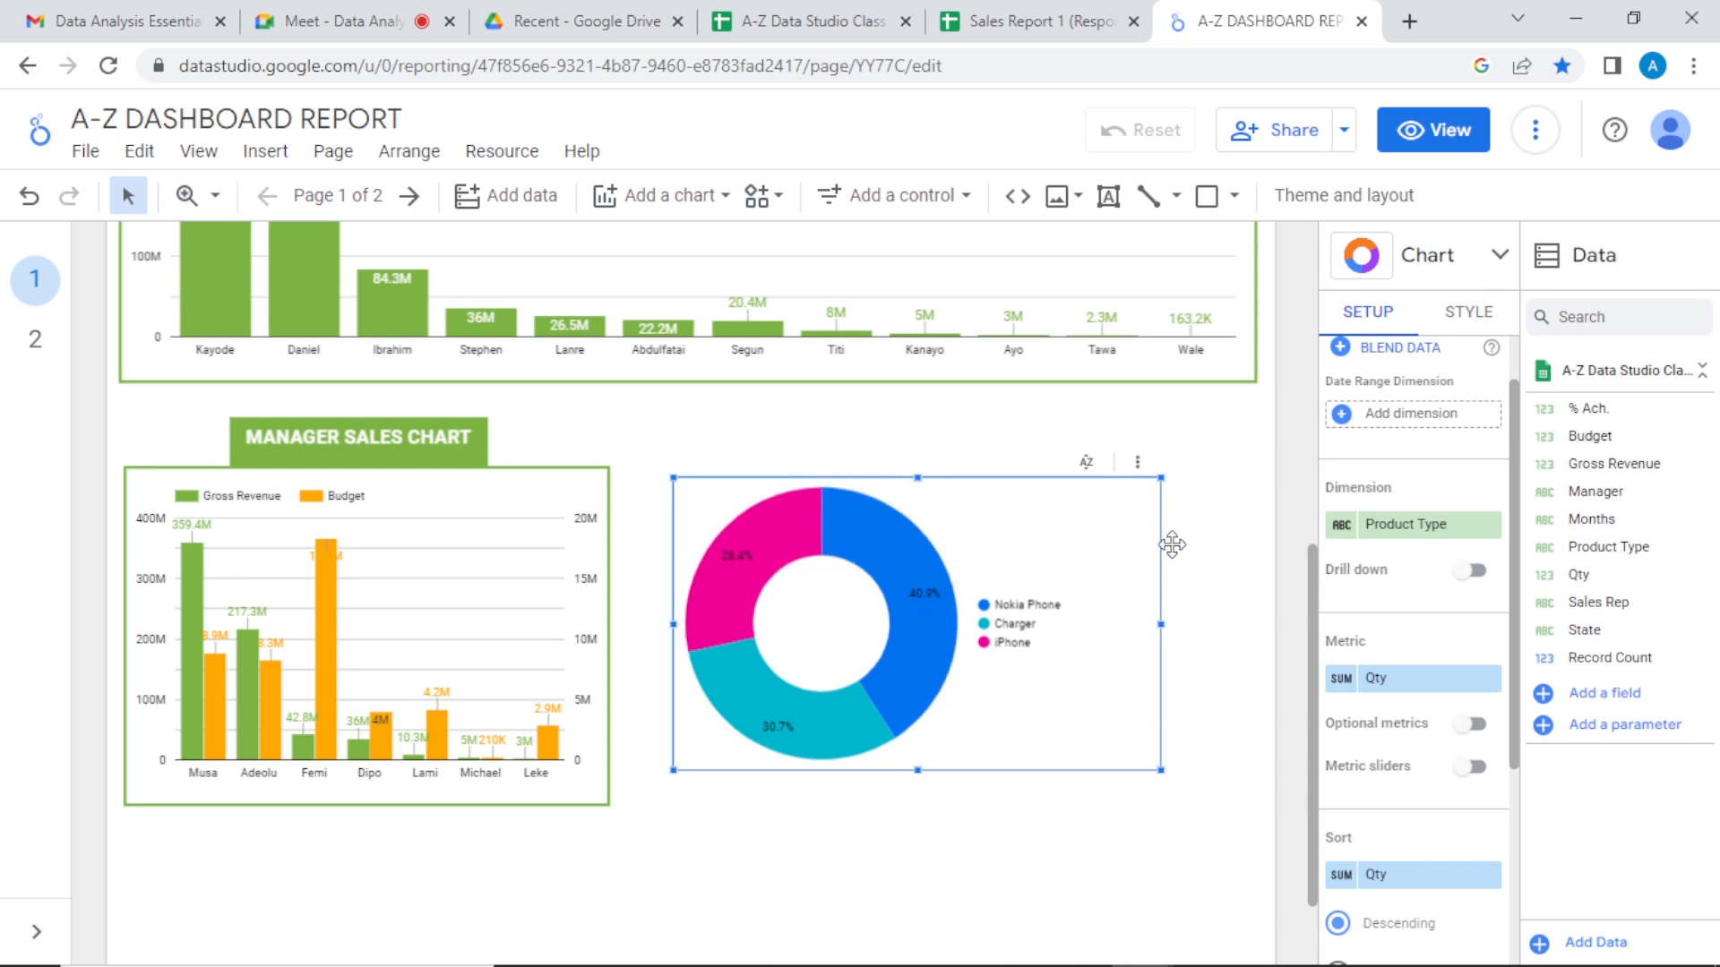
Step: Make the hole in the centre of the donut chart slightly smaller
click(1471, 314)
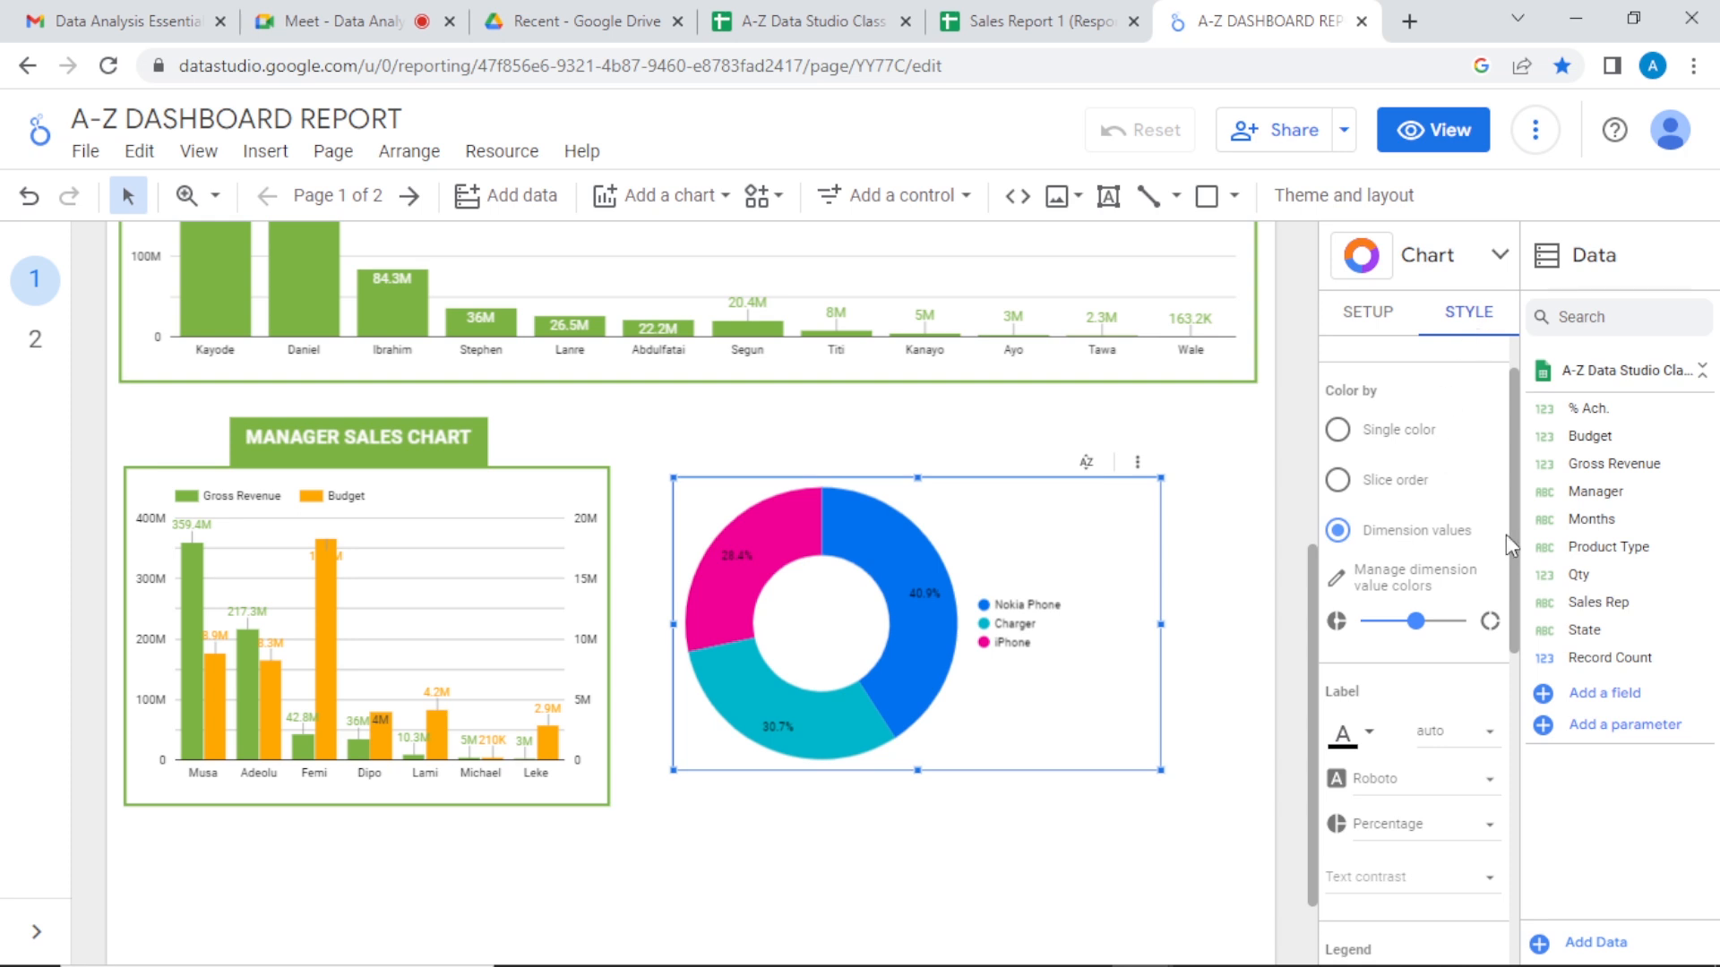
drag(1510, 537, 1510, 519)
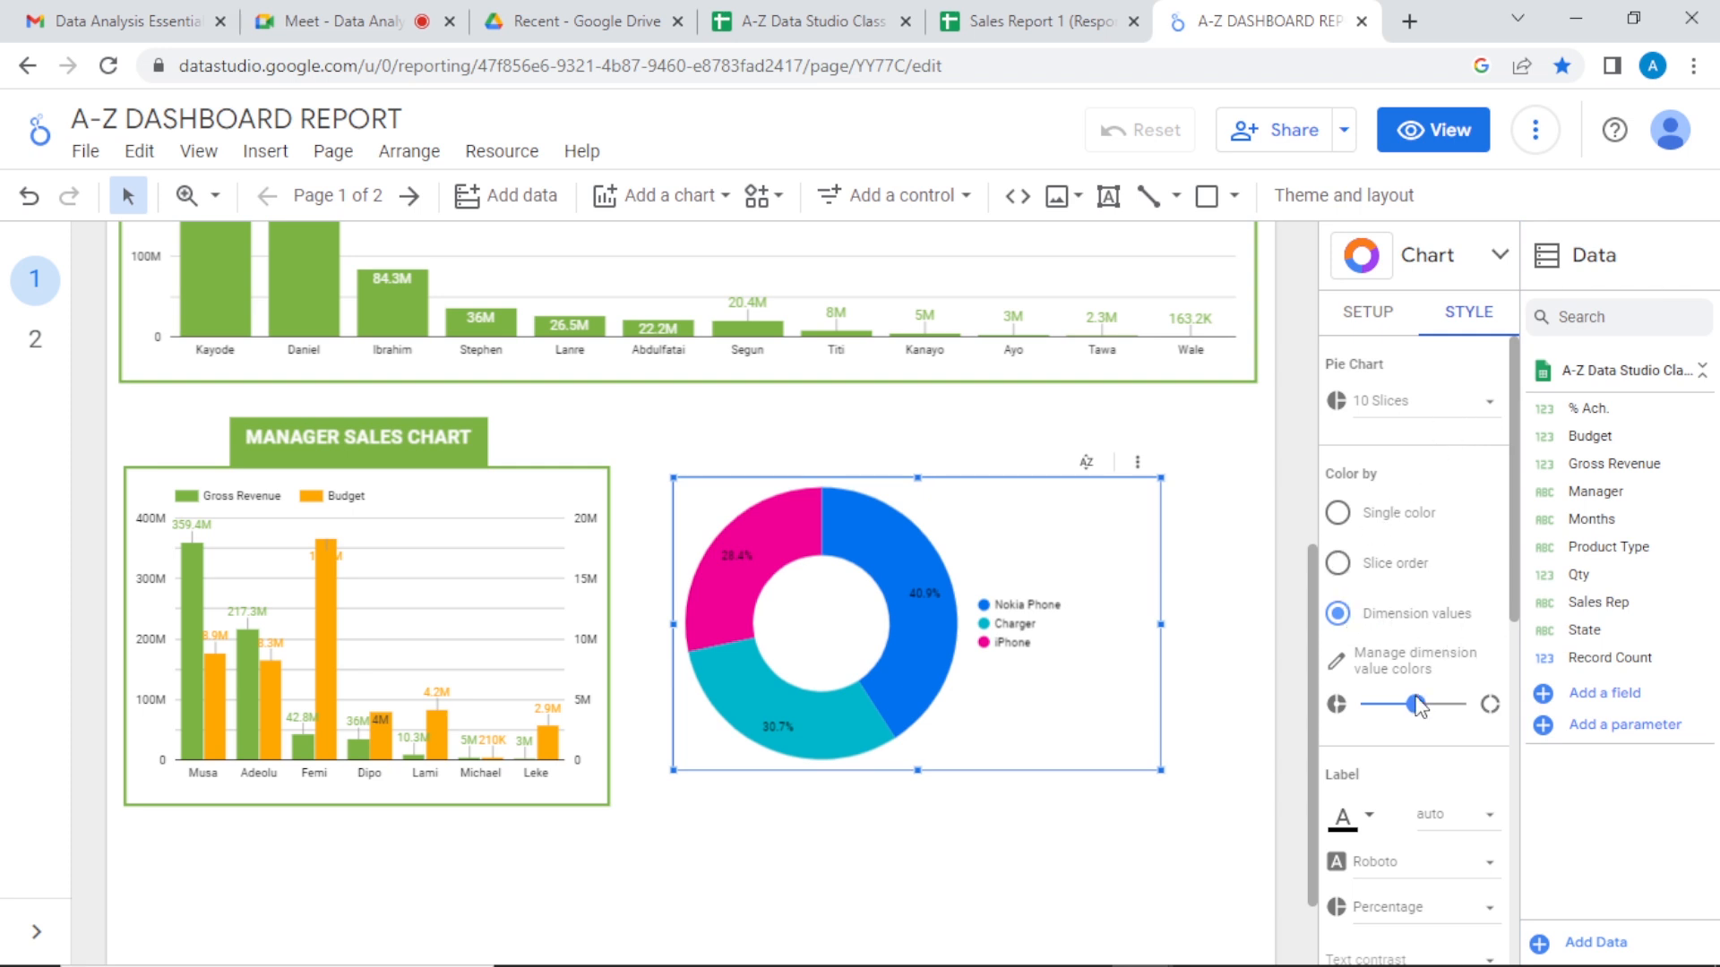
mouse_move(1418, 706)
mouse_down()
mouse_move(1449, 708)
mouse_move(1379, 708)
mouse_move(1409, 712)
mouse_up()
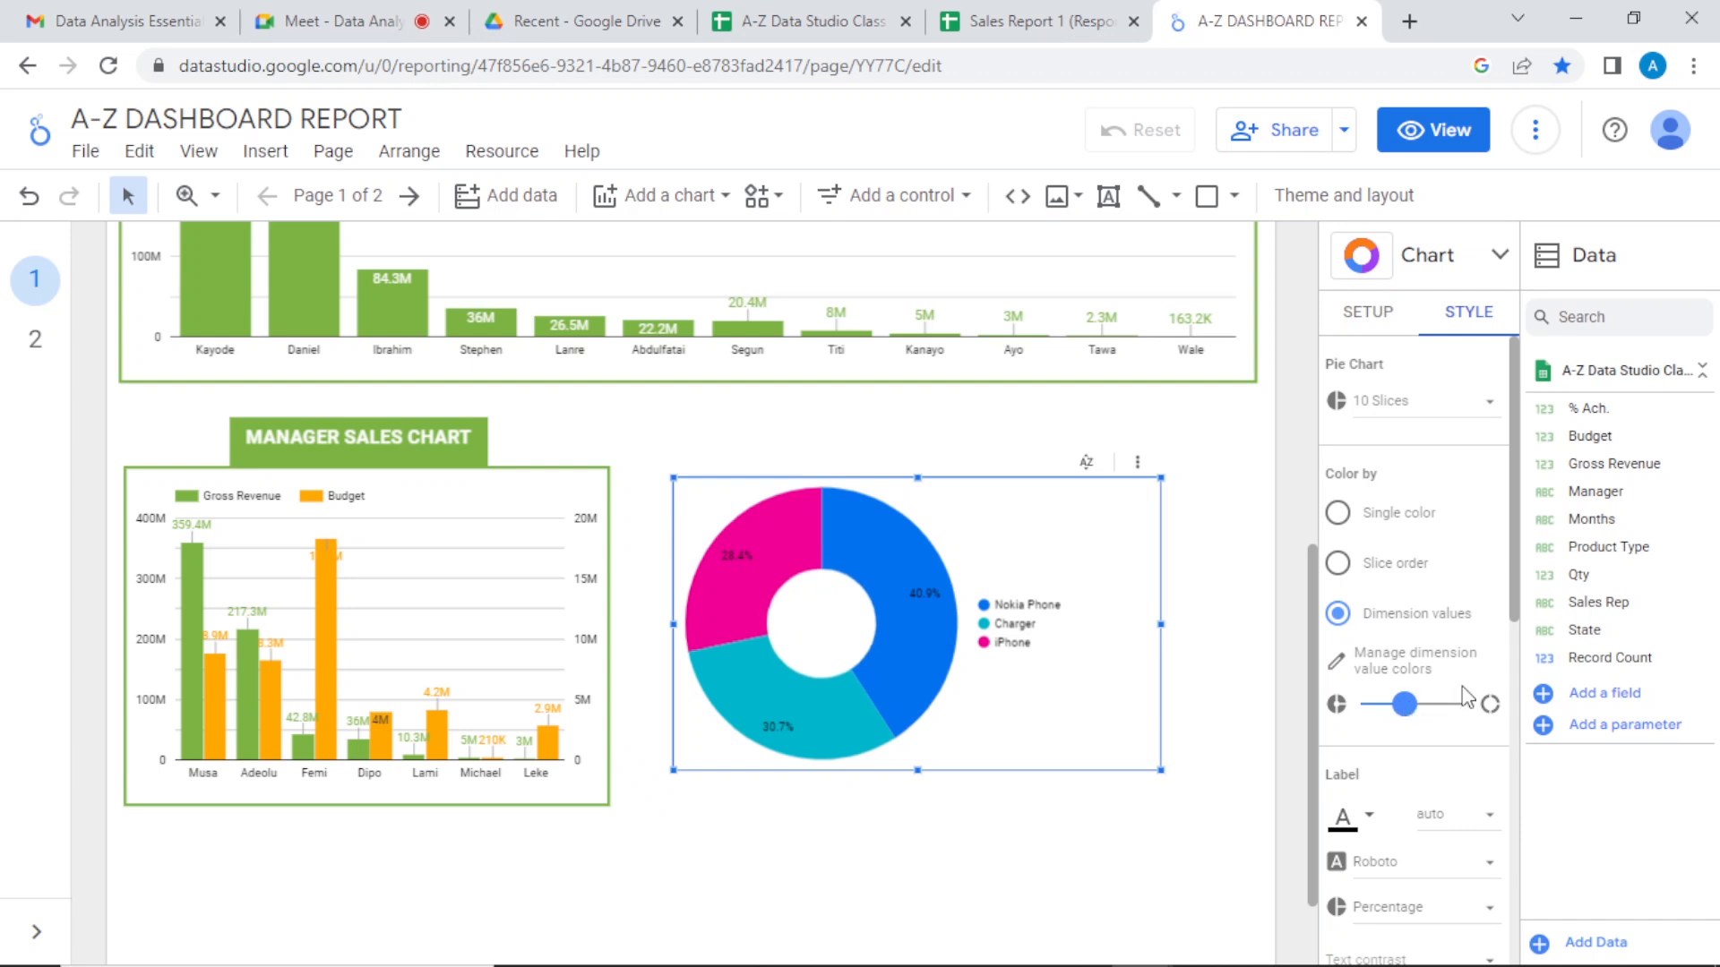
Step: Colour the donut by slice order, with the first slice theme light green, the second theme light orange and the third light cyan
click(1339, 563)
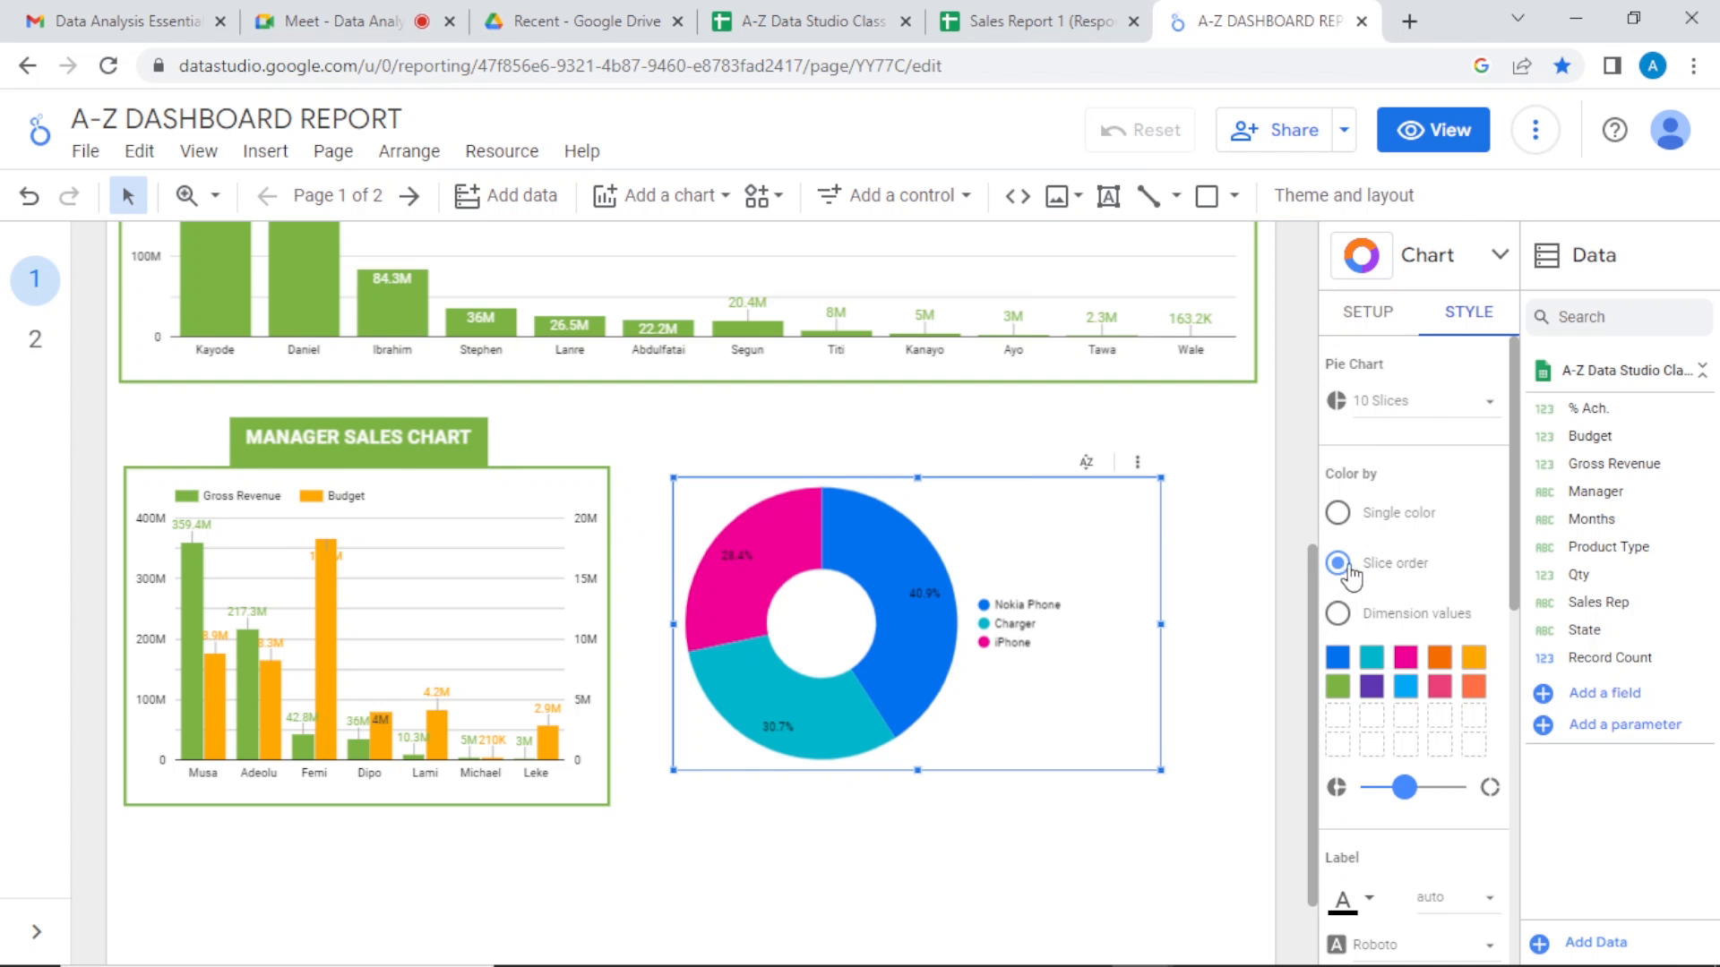
click(1337, 661)
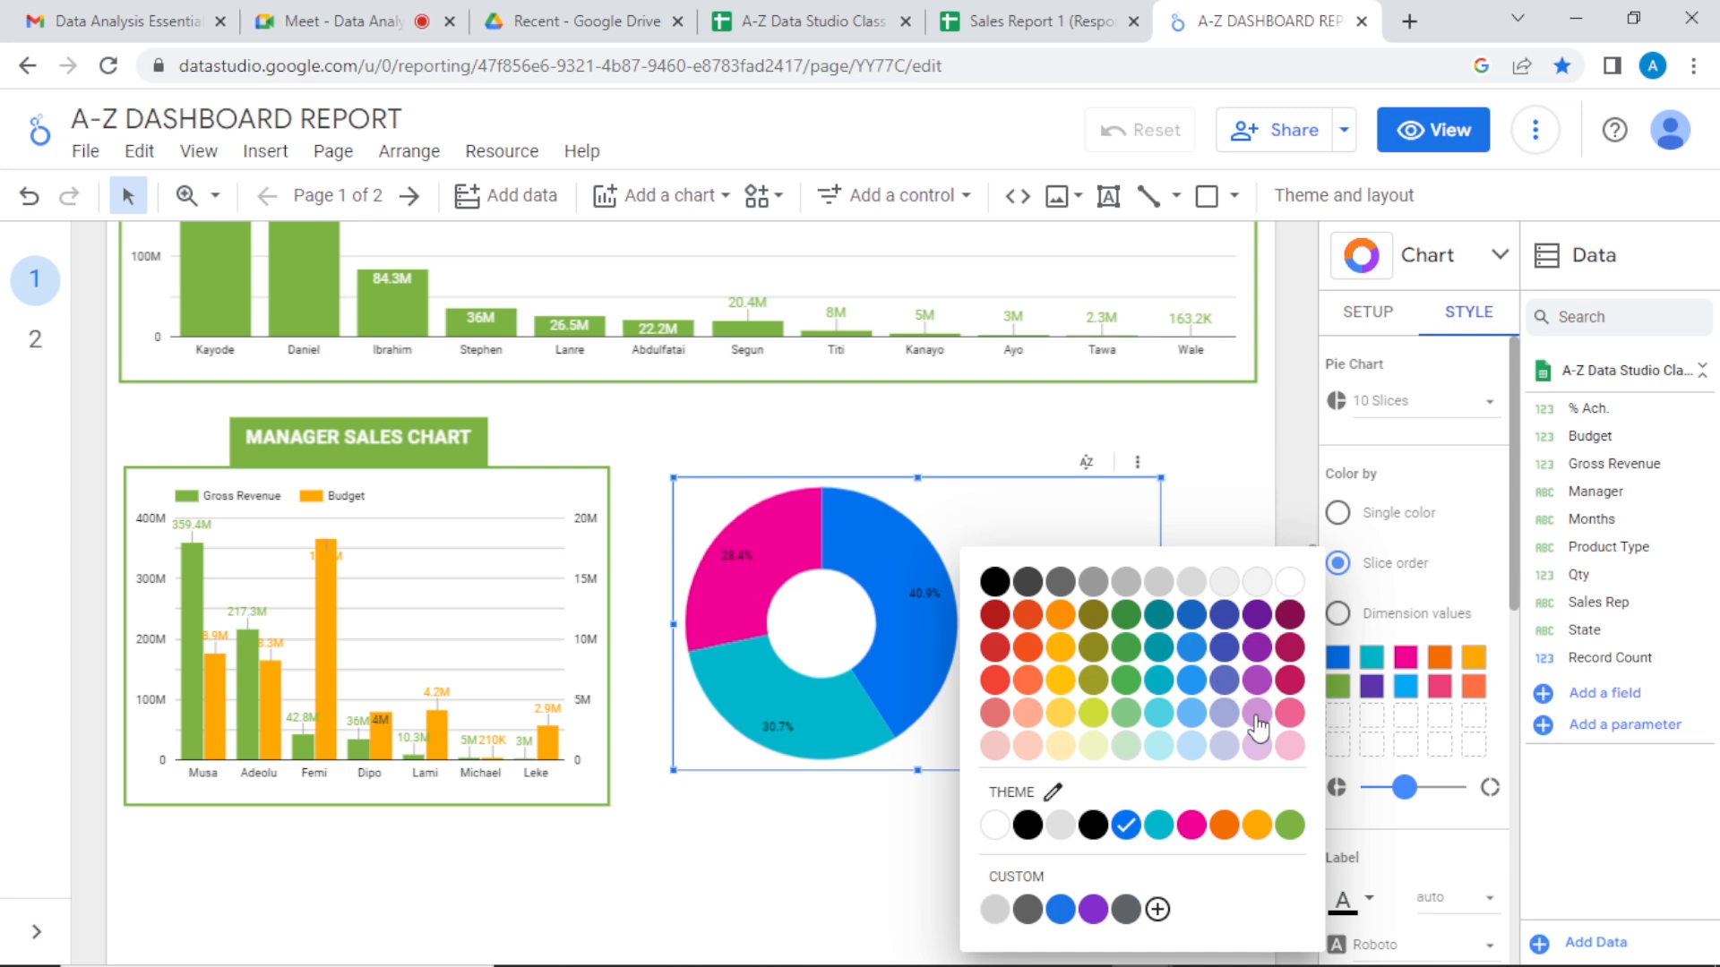
click(1290, 825)
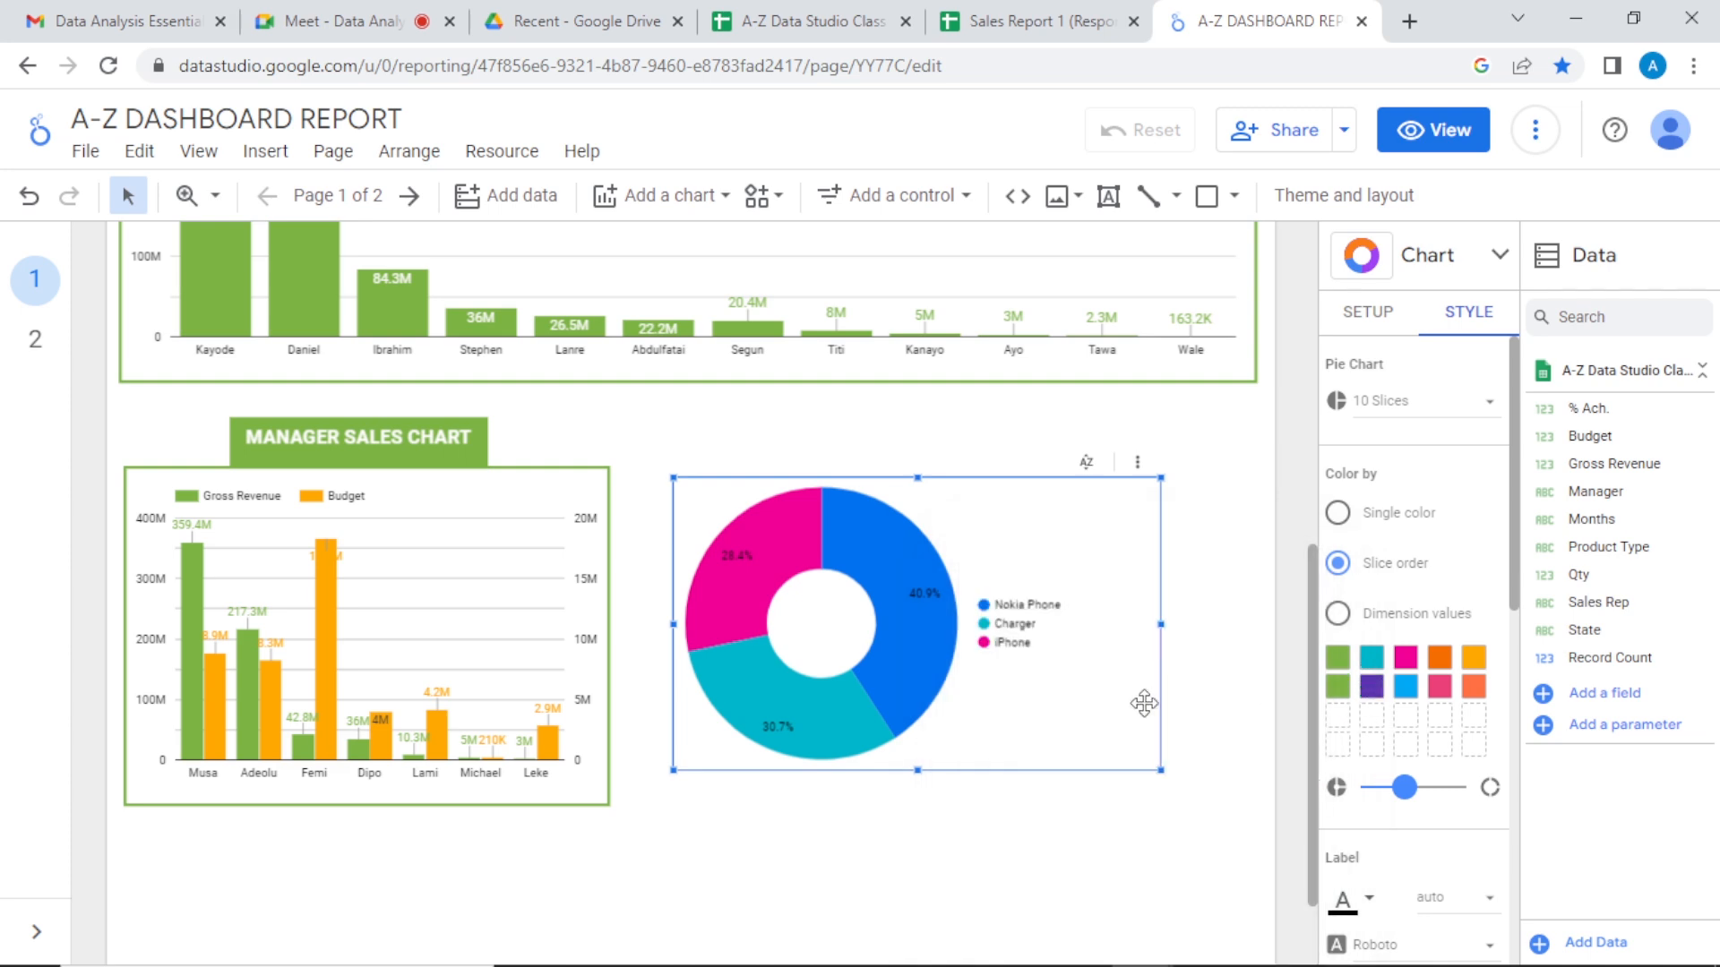
click(1370, 663)
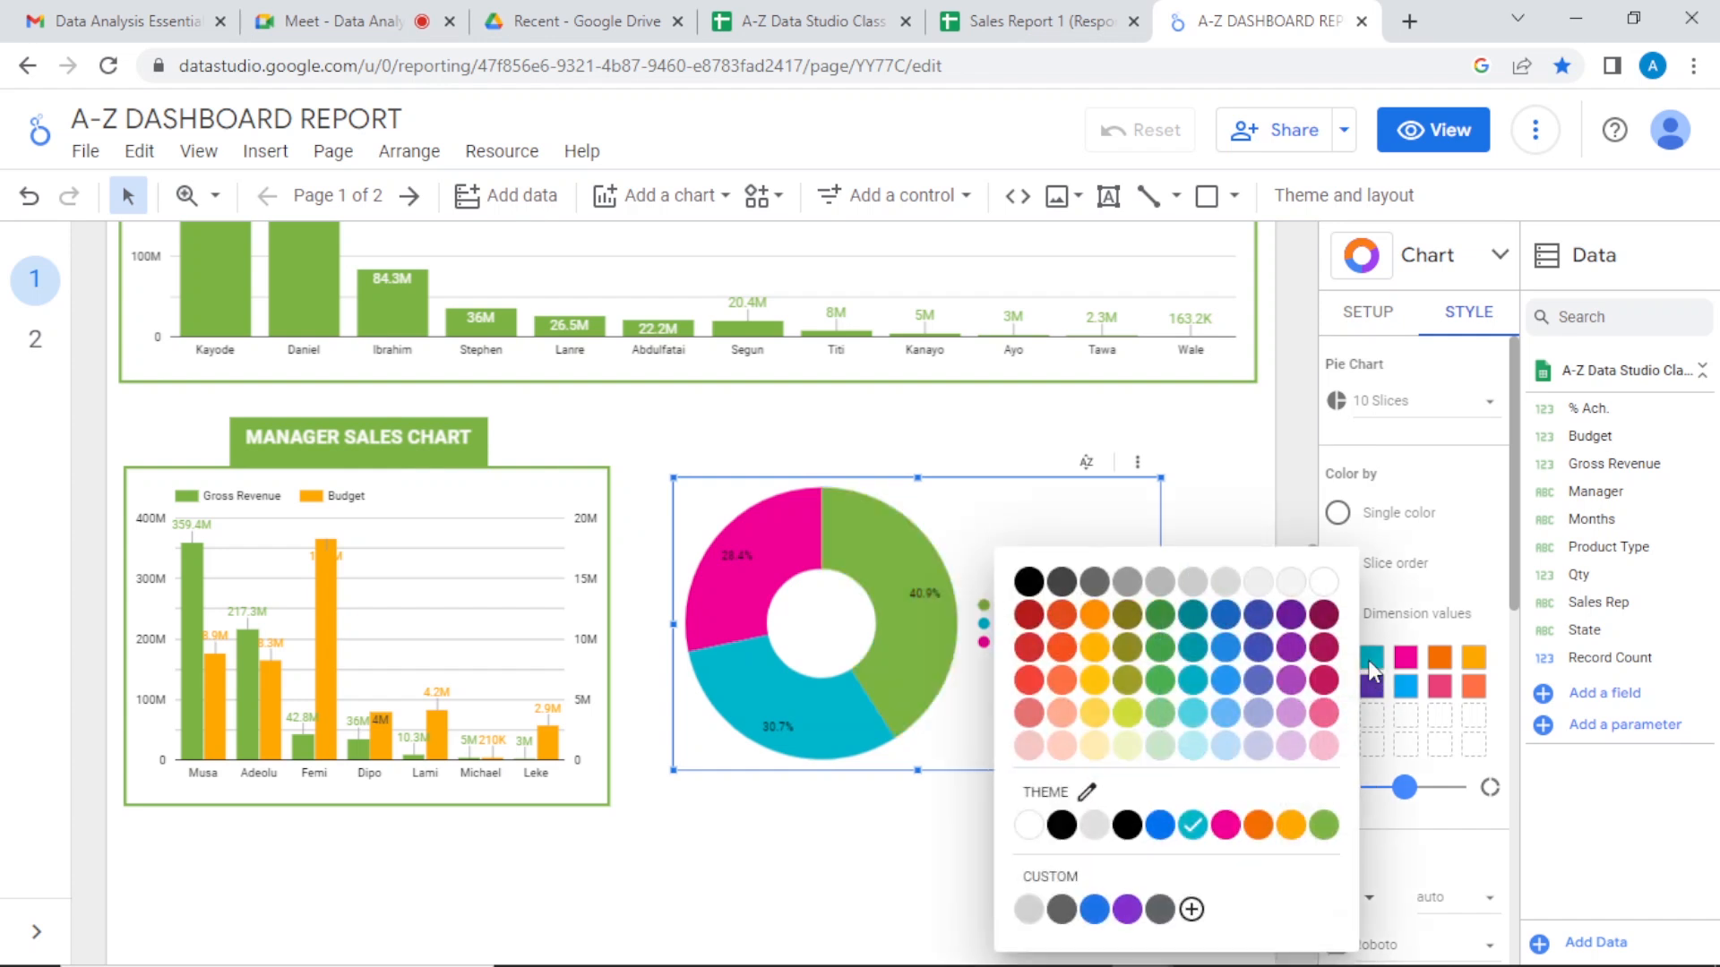
click(1291, 825)
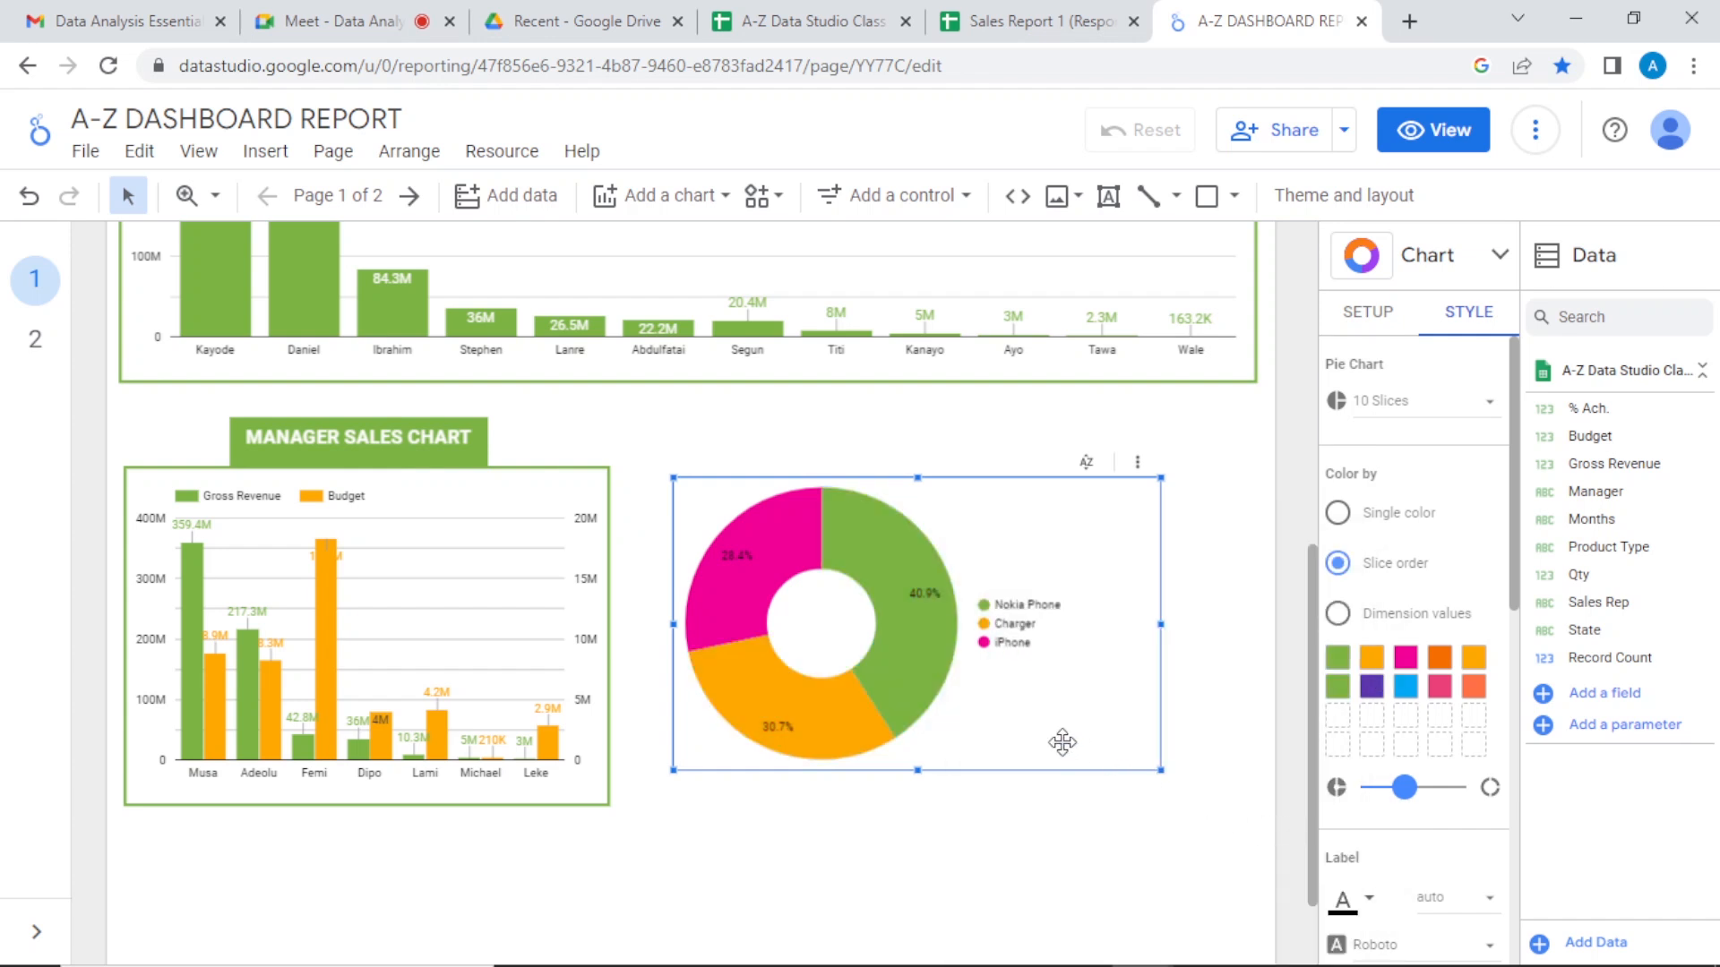
click(1405, 657)
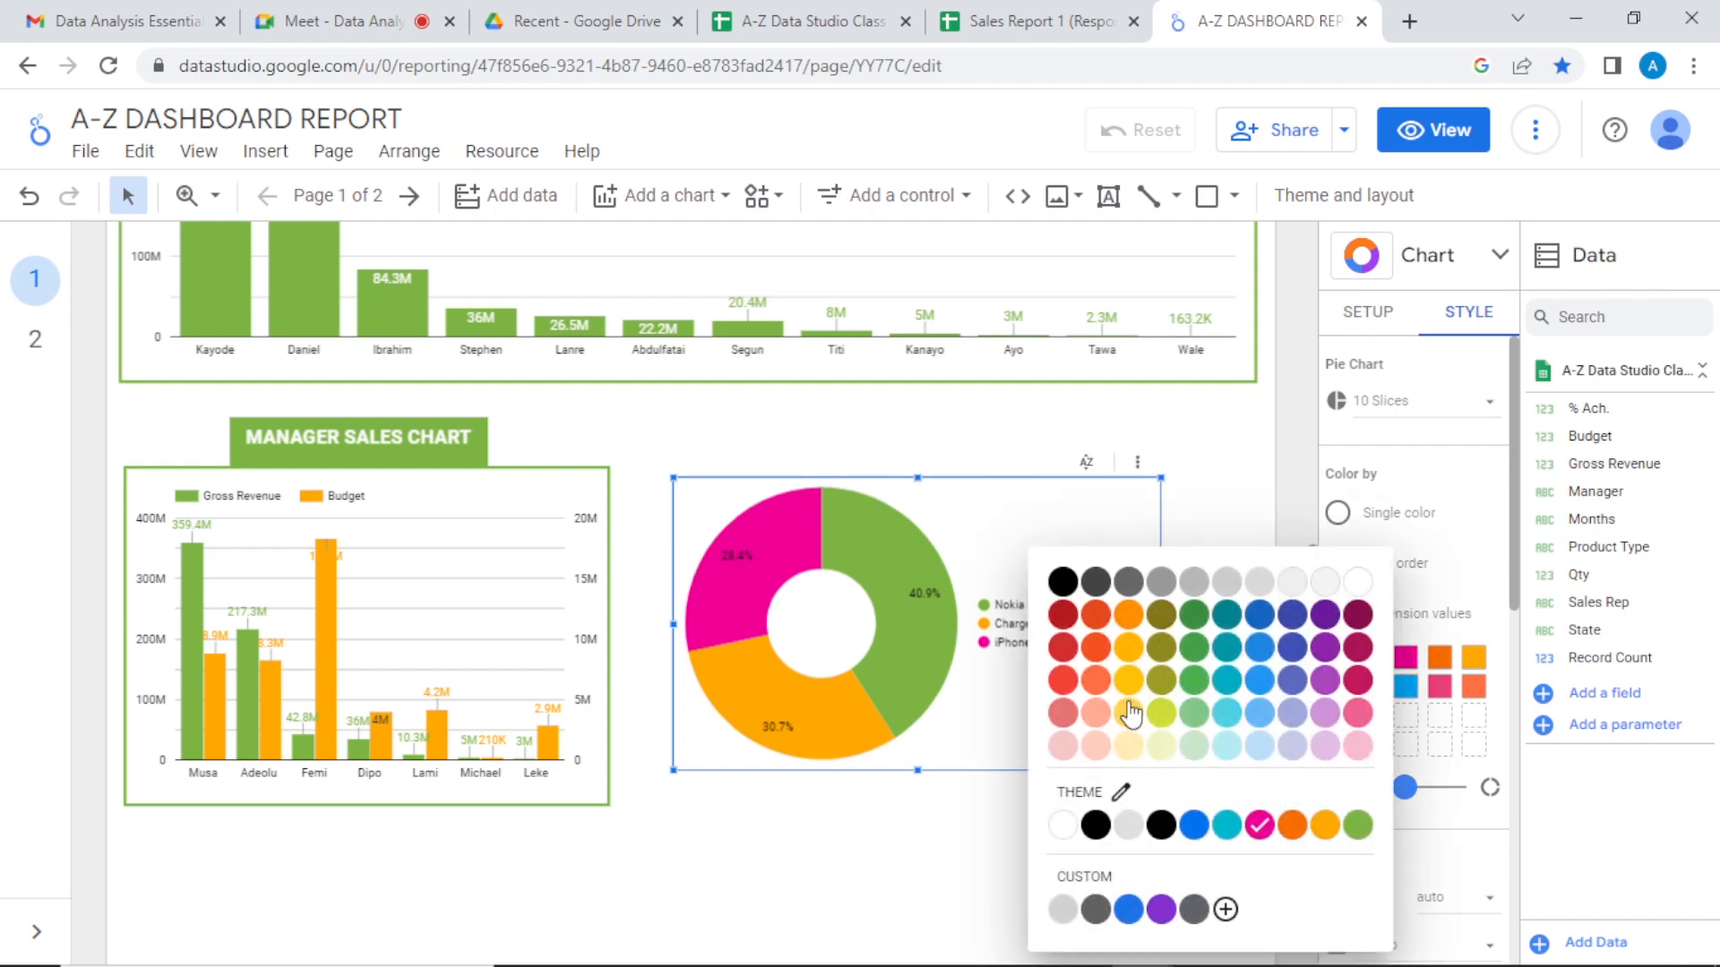
click(1223, 715)
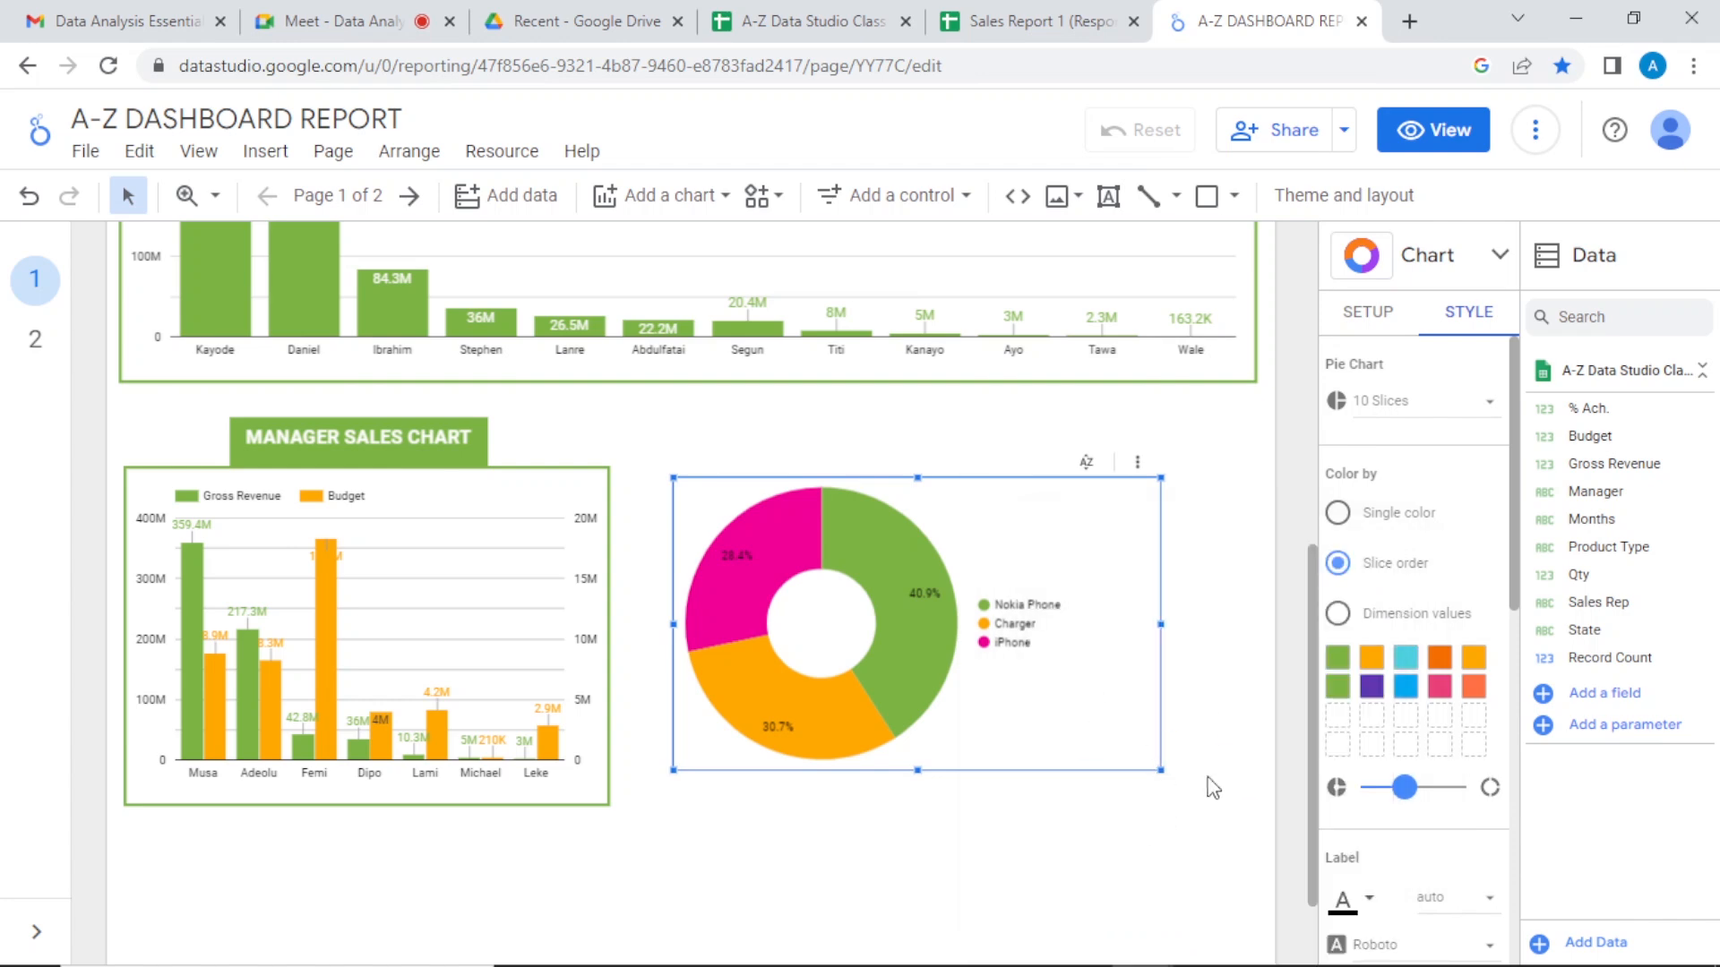
Step: Give the donut chart a theme light green border of weight 3 and enlarge it to the manager chart's height and the upper chart's far edge
scroll(1513, 622, down, 2)
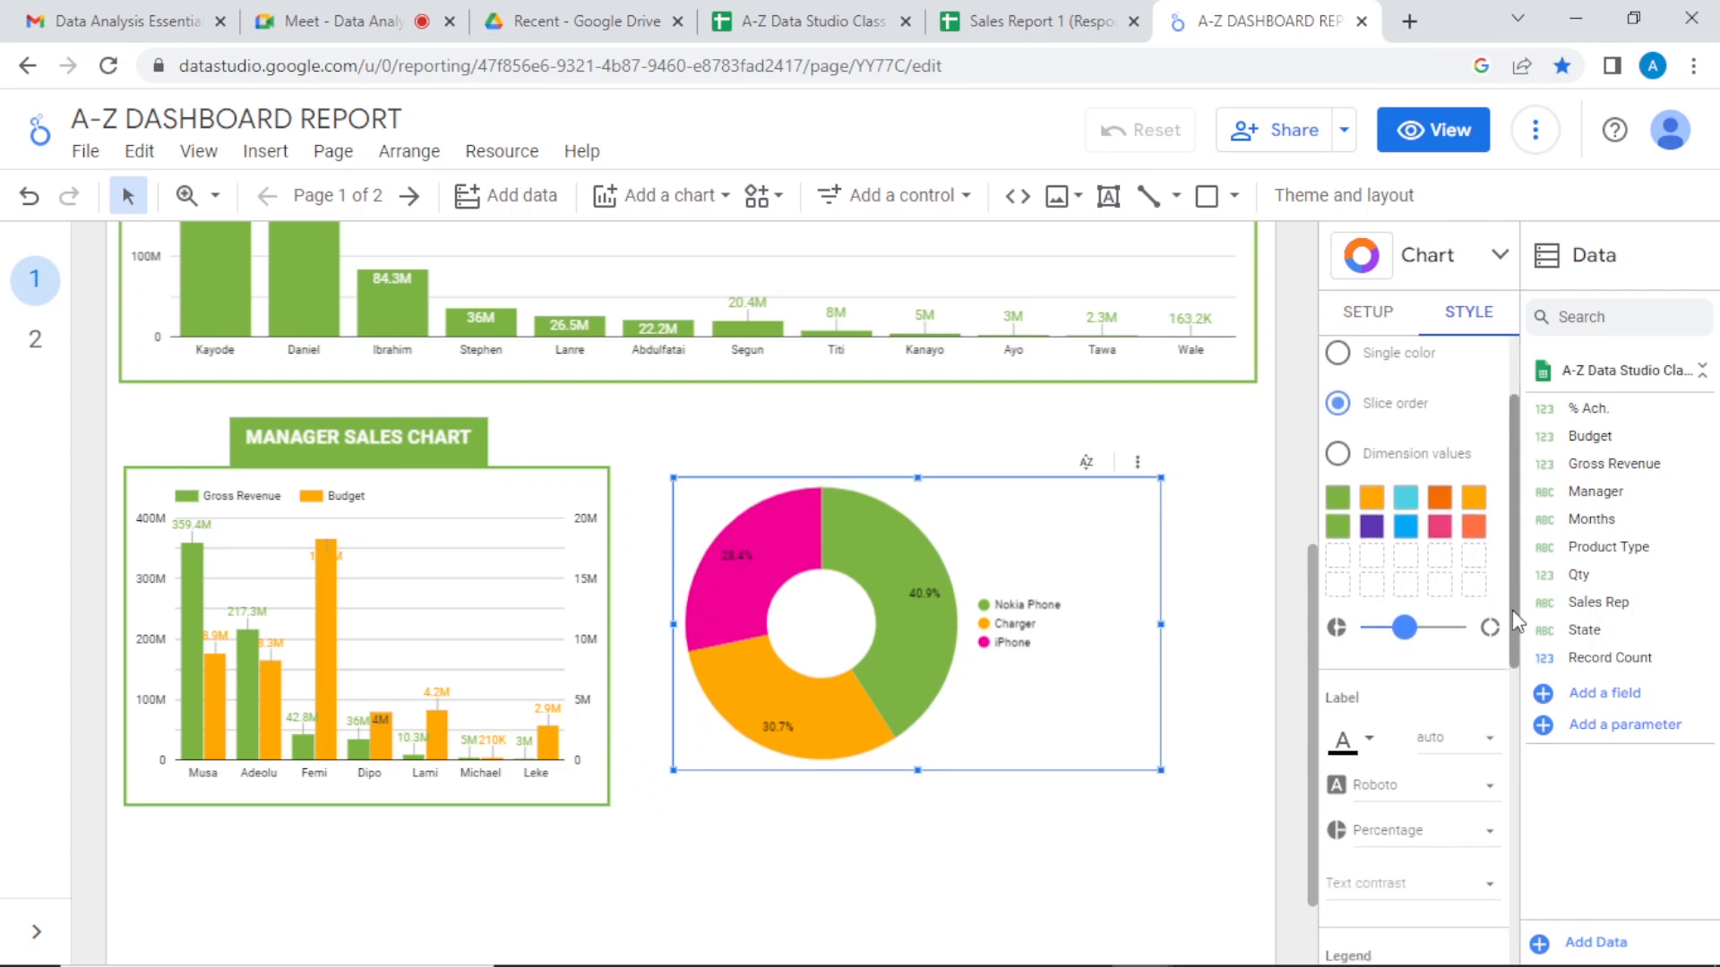
scroll(1513, 623, down, 5)
drag(1507, 747, 1515, 827)
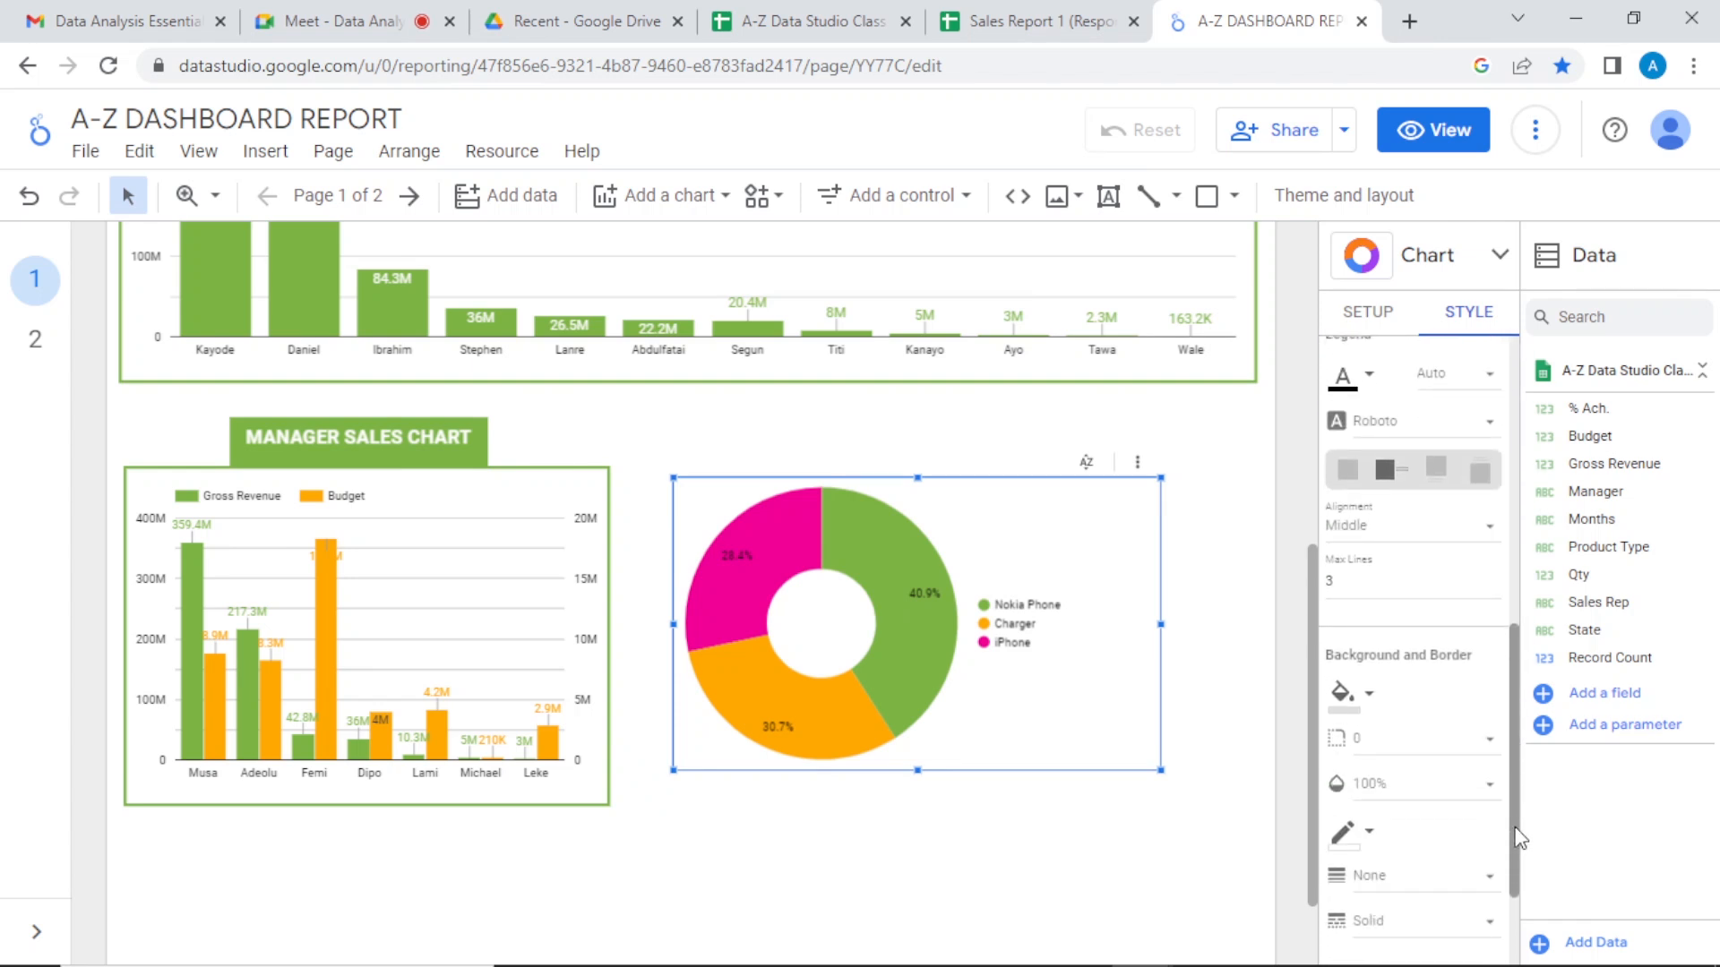
click(1375, 833)
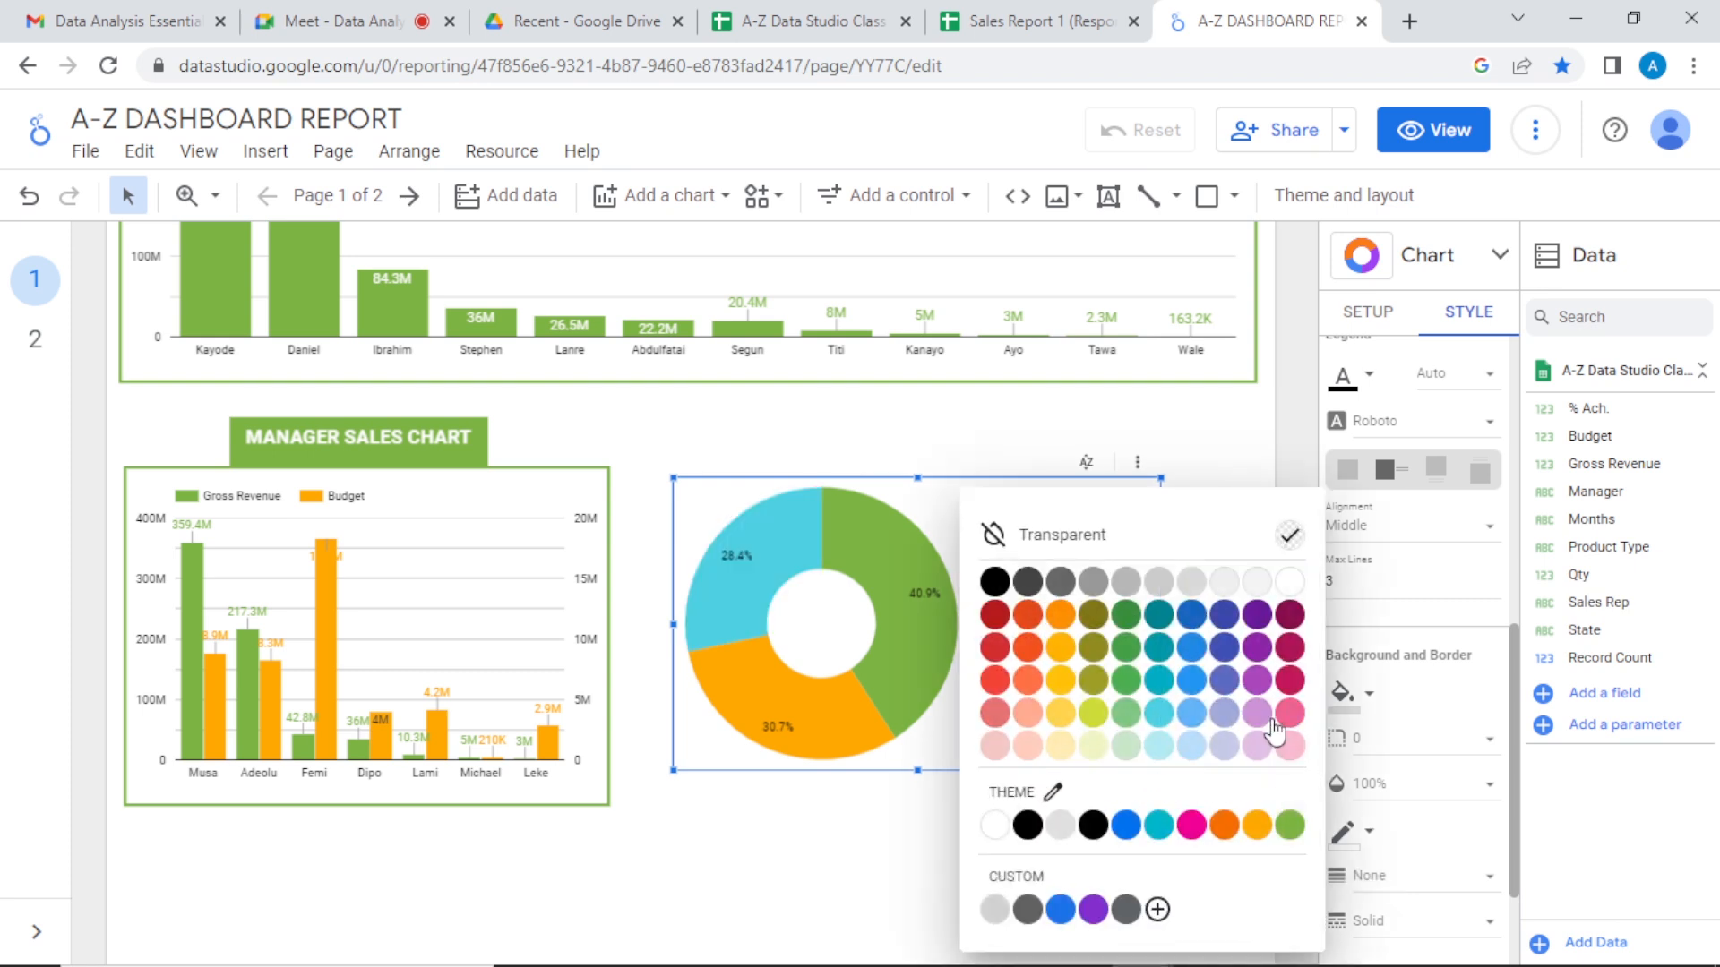
click(1291, 825)
drag(1515, 738, 1510, 801)
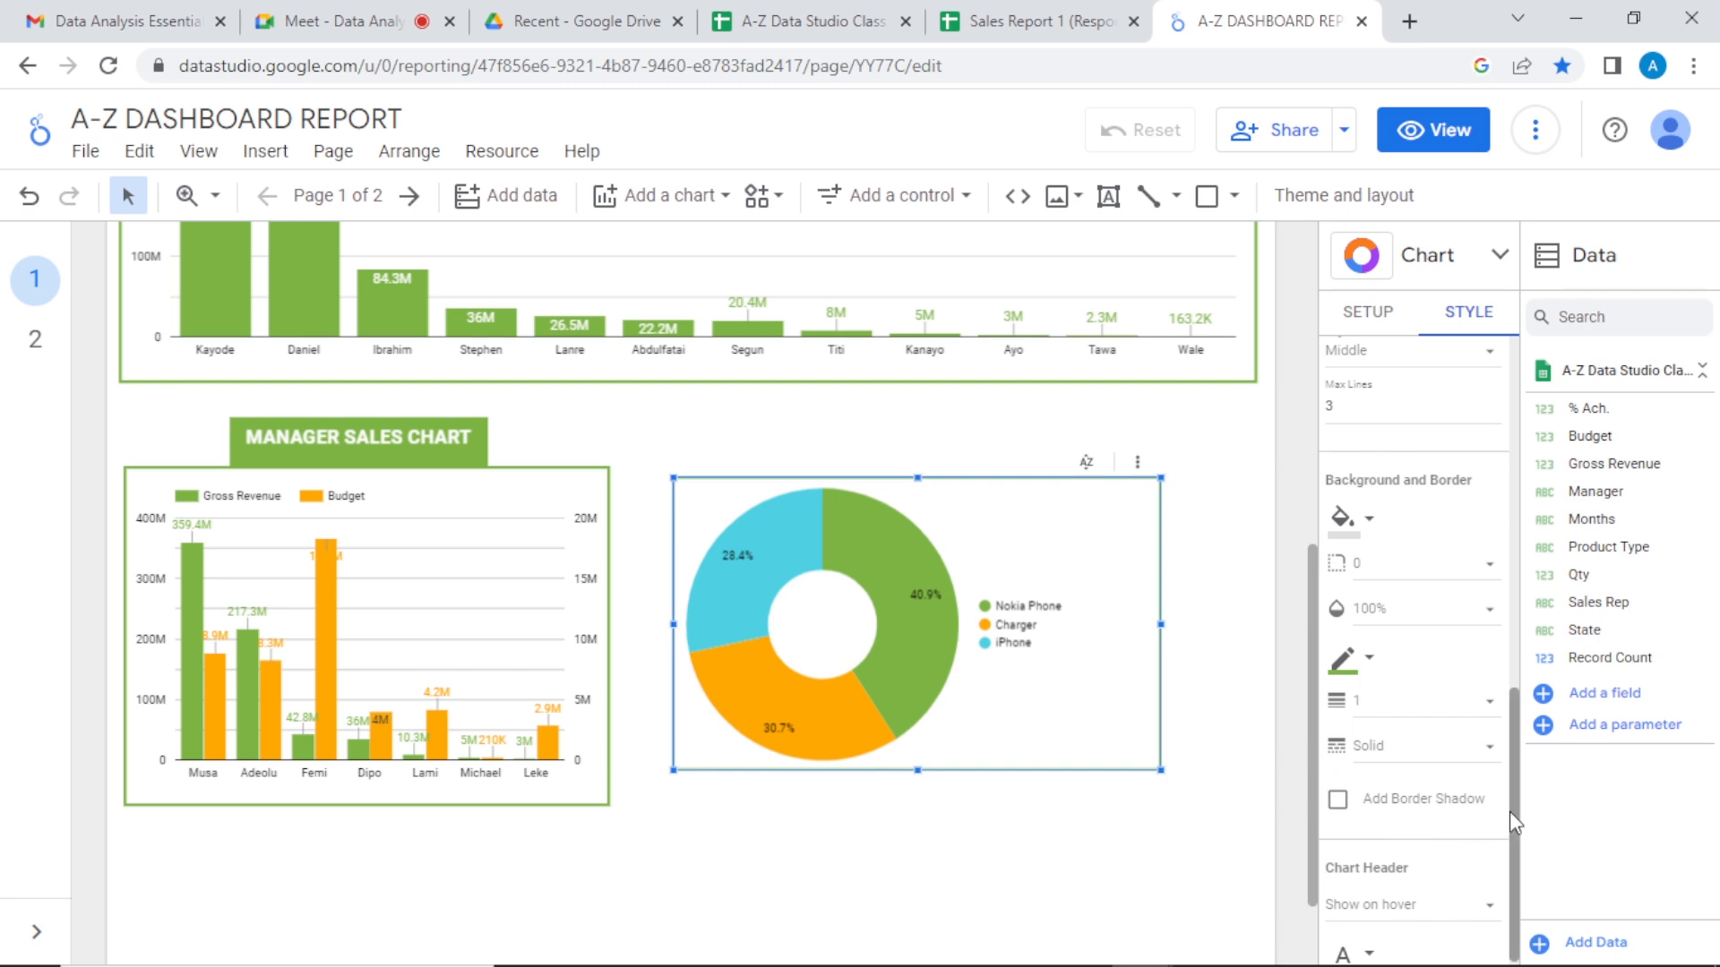
scroll(1508, 811, down, 1)
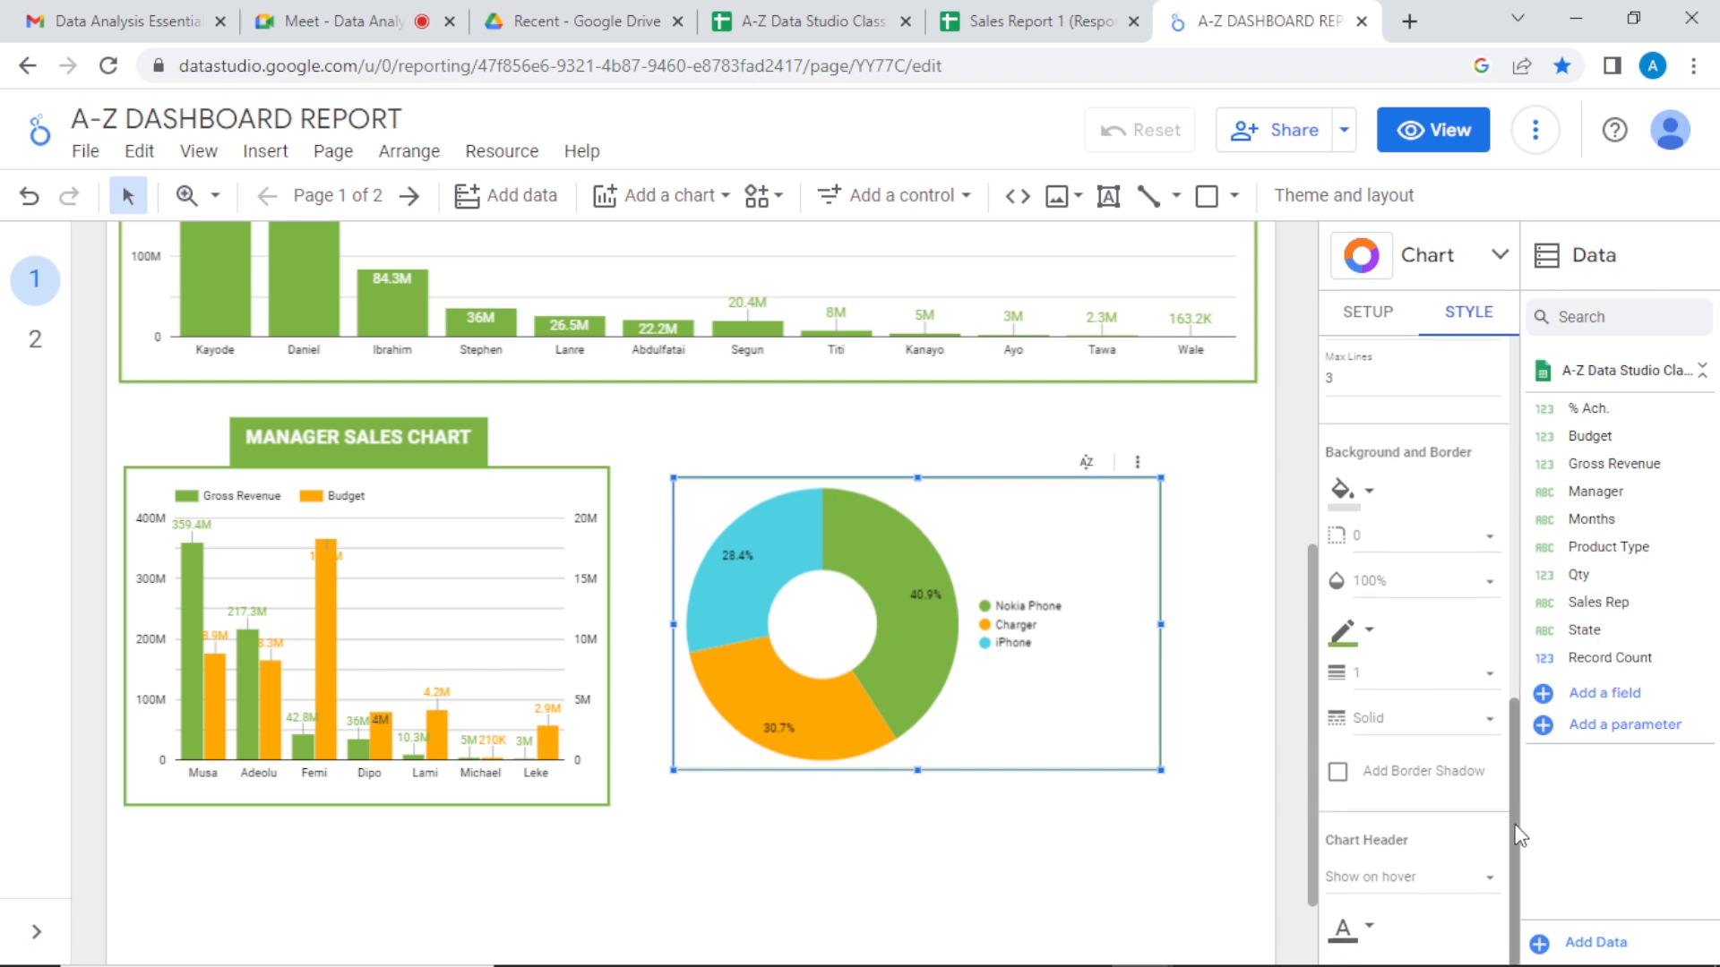
click(1481, 674)
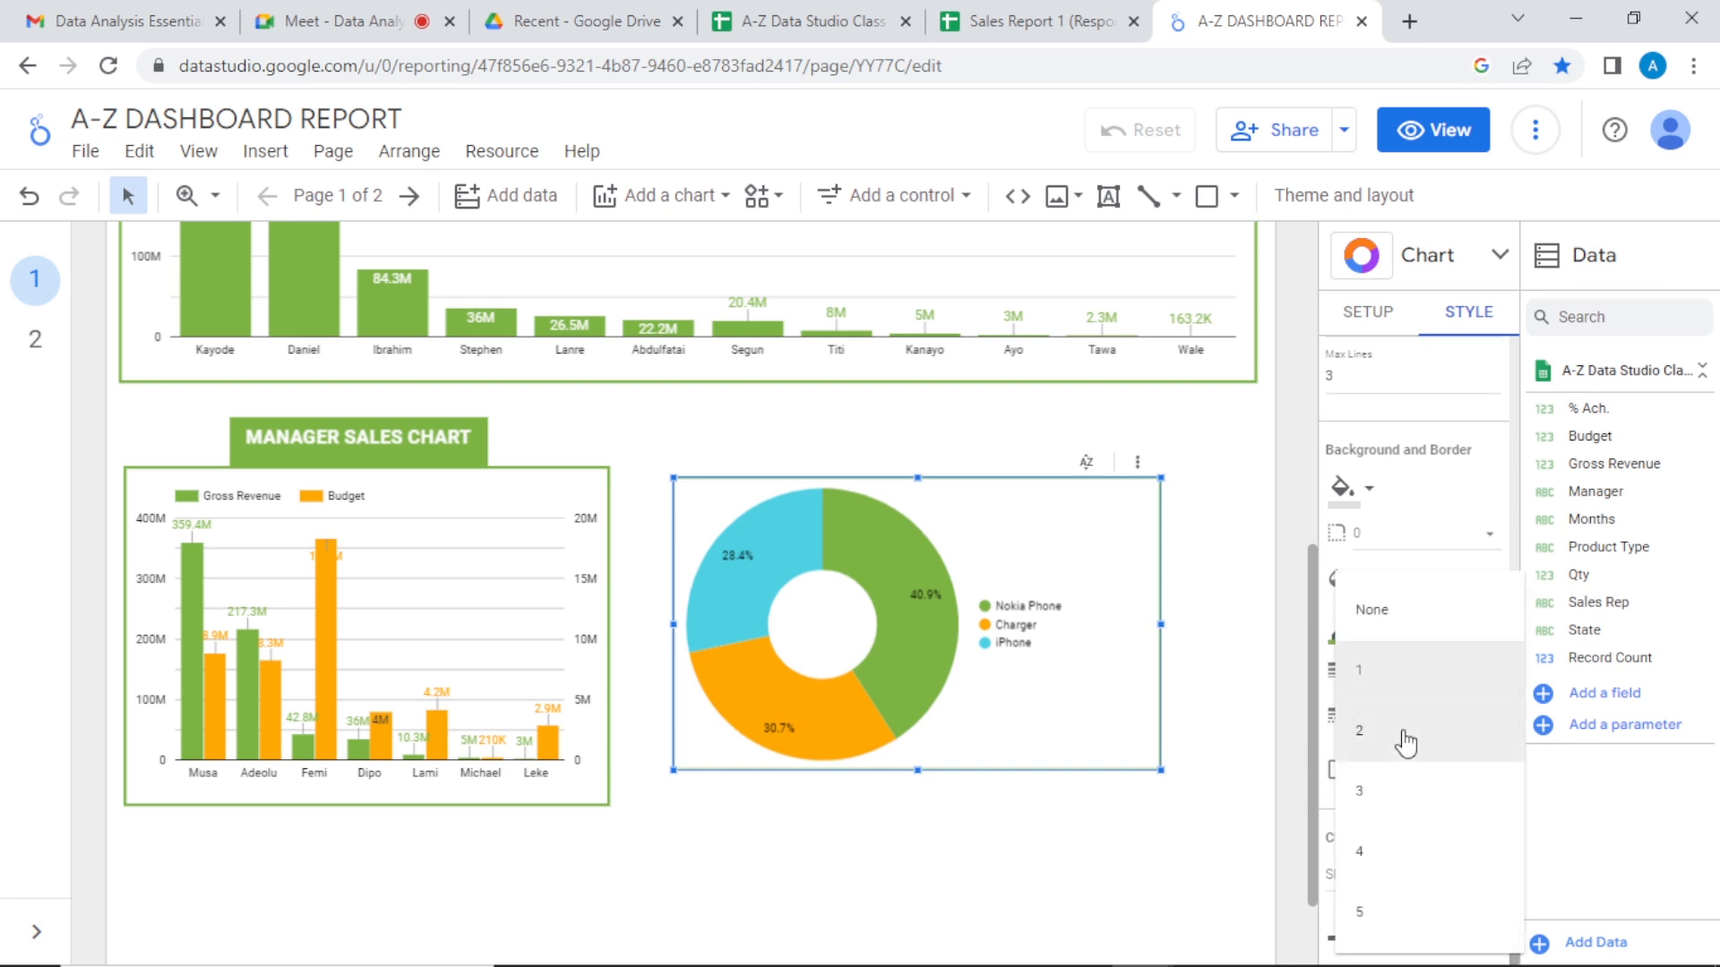
click(1376, 813)
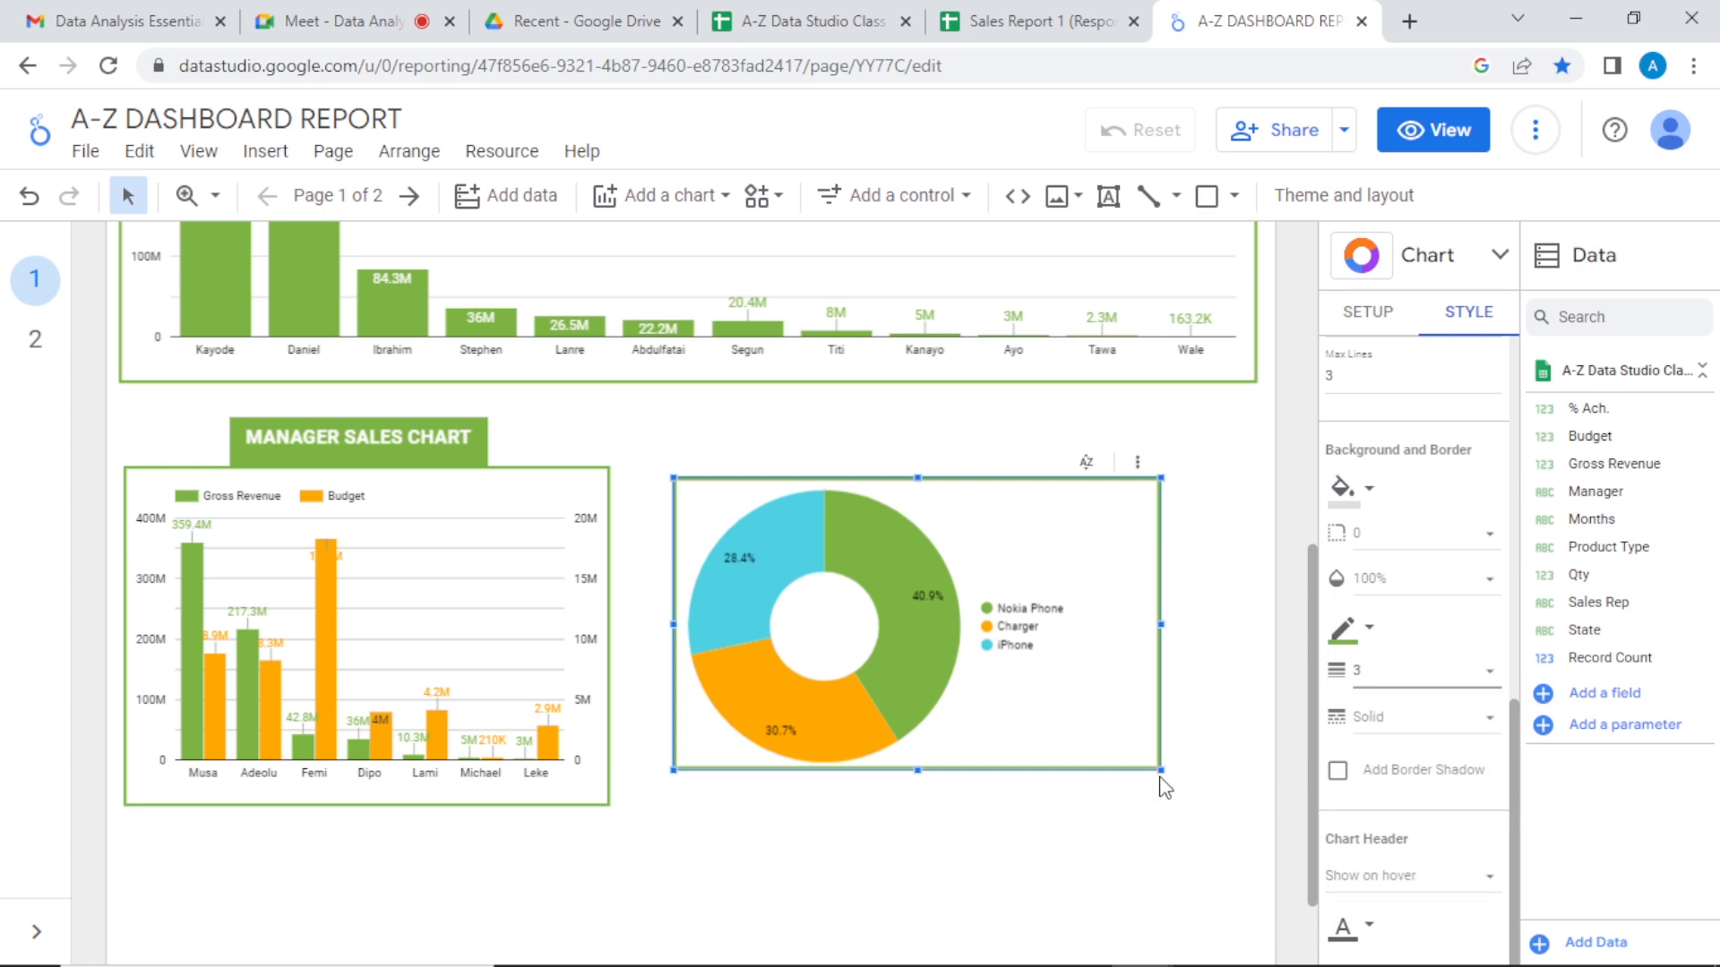
drag(1161, 770, 1193, 807)
drag(1193, 477, 1257, 462)
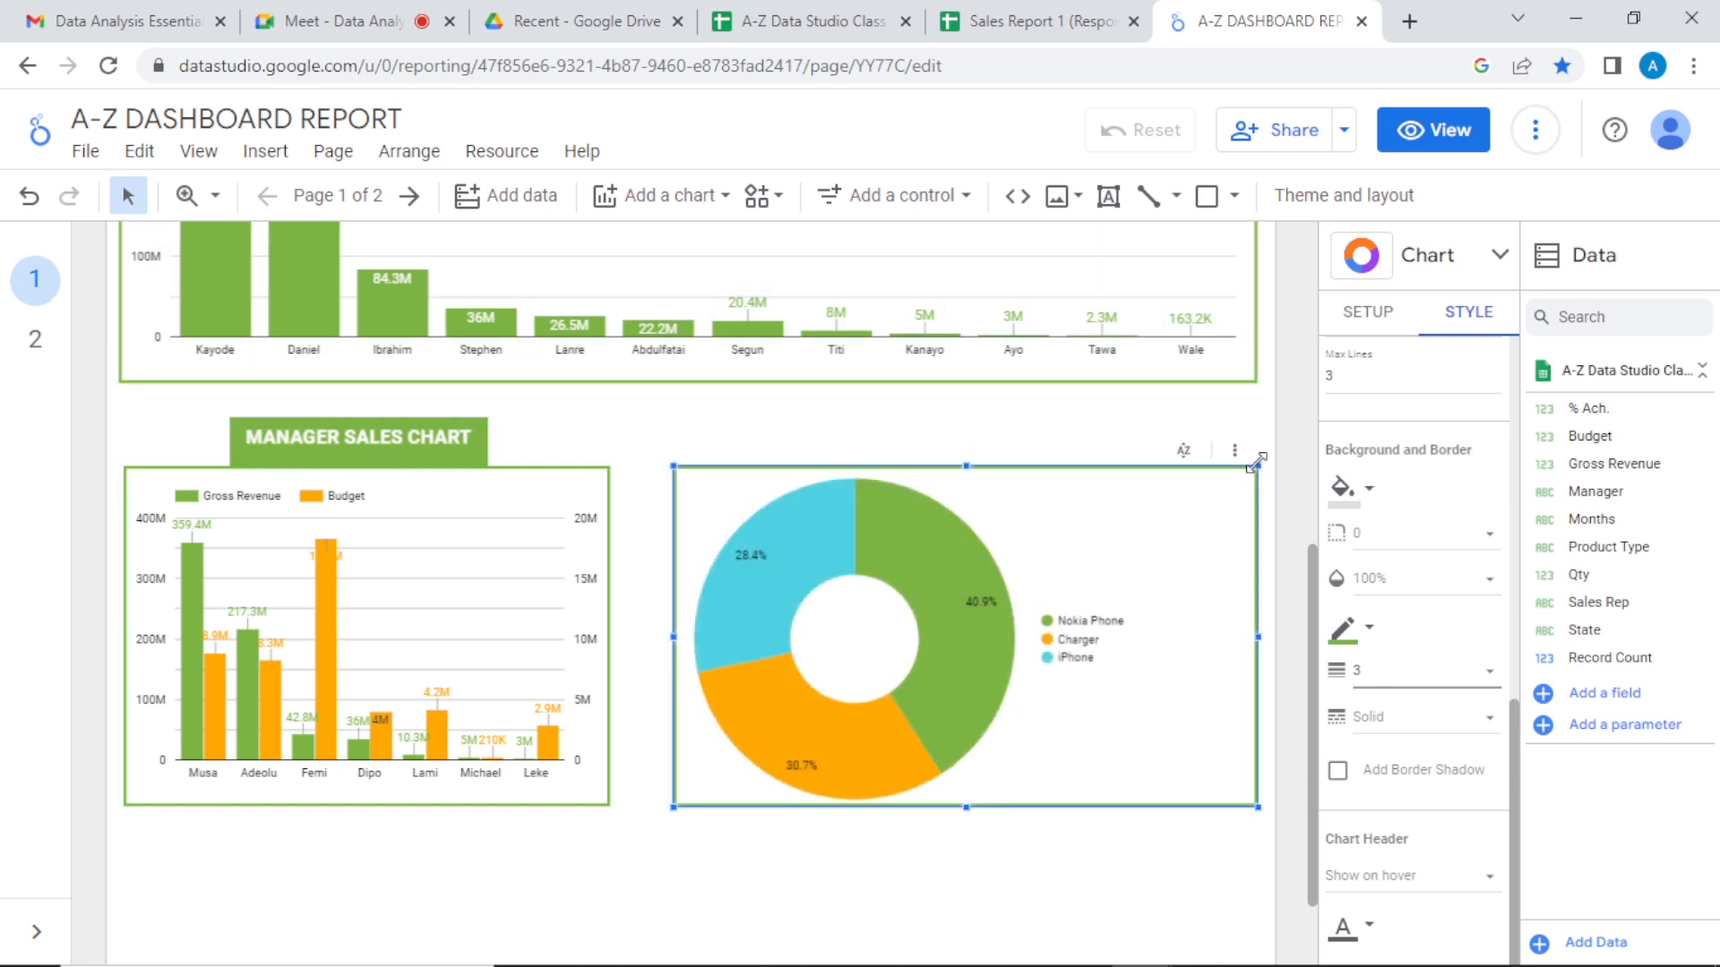
Step: Duplicate the MANAGER SALES CHART title box and place one of the two against the top border of the donut chart, roughly centred
click(475, 423)
click(468, 413)
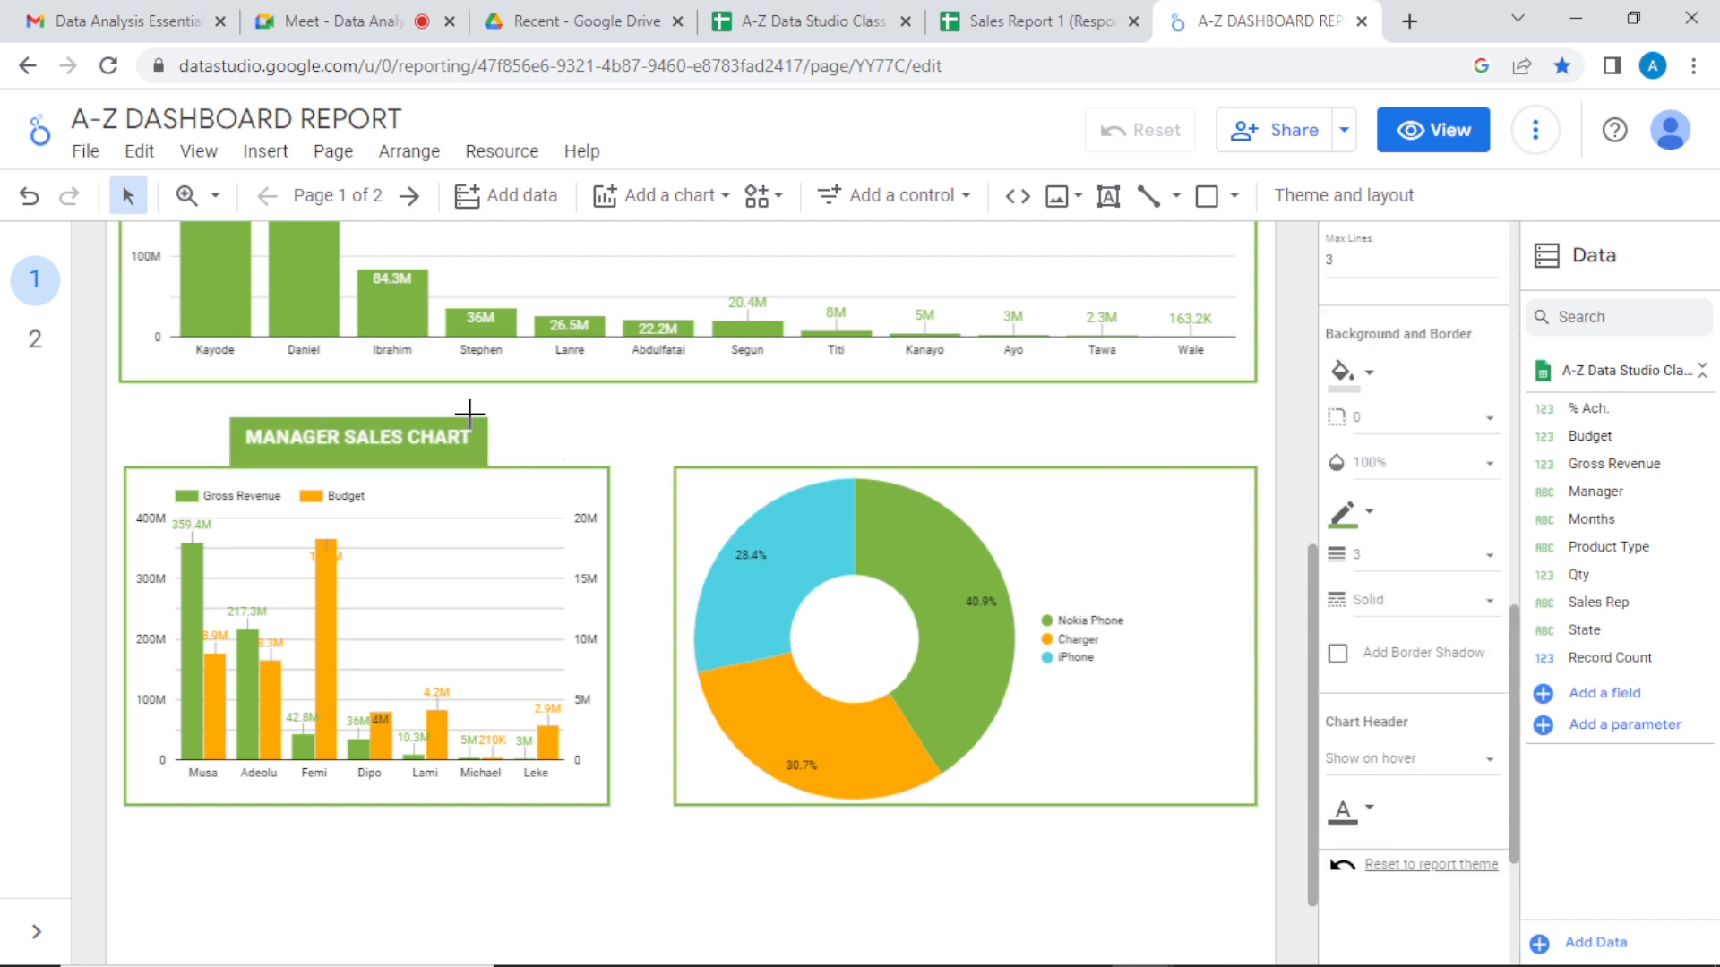
click(470, 420)
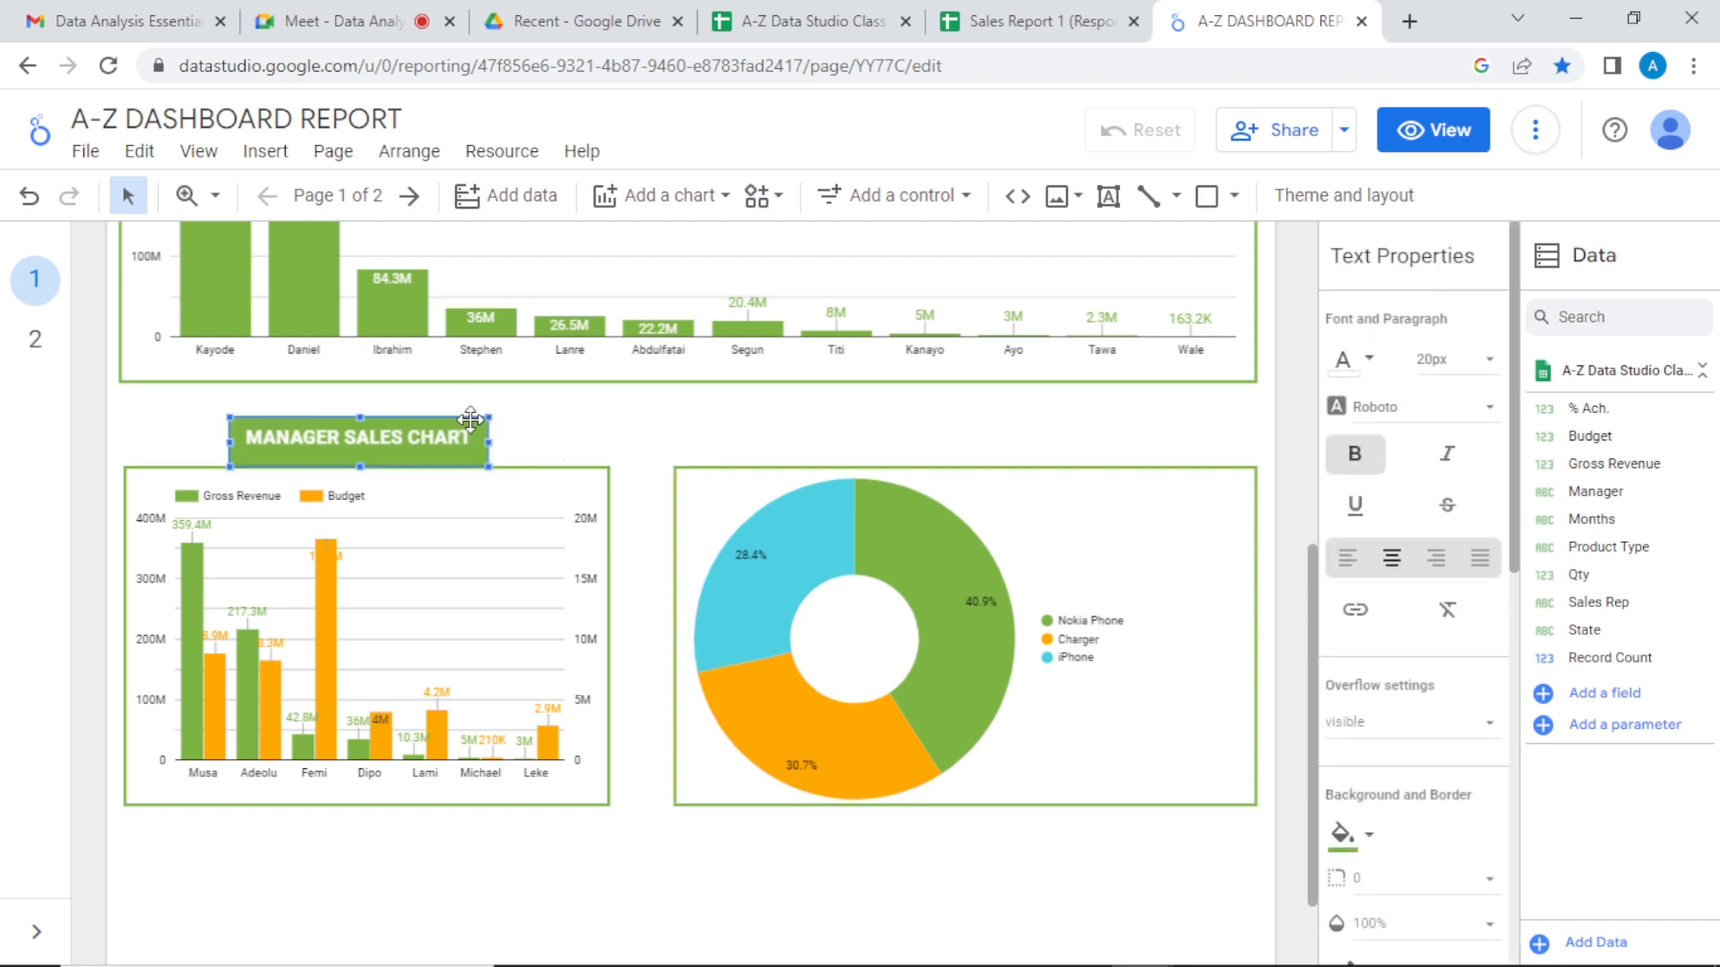
key(ctrl+d)
drag(475, 435, 1094, 437)
Step: Align the manager chart's outer edge with the chart above and move its title box back up over its top border
drag(499, 437, 515, 413)
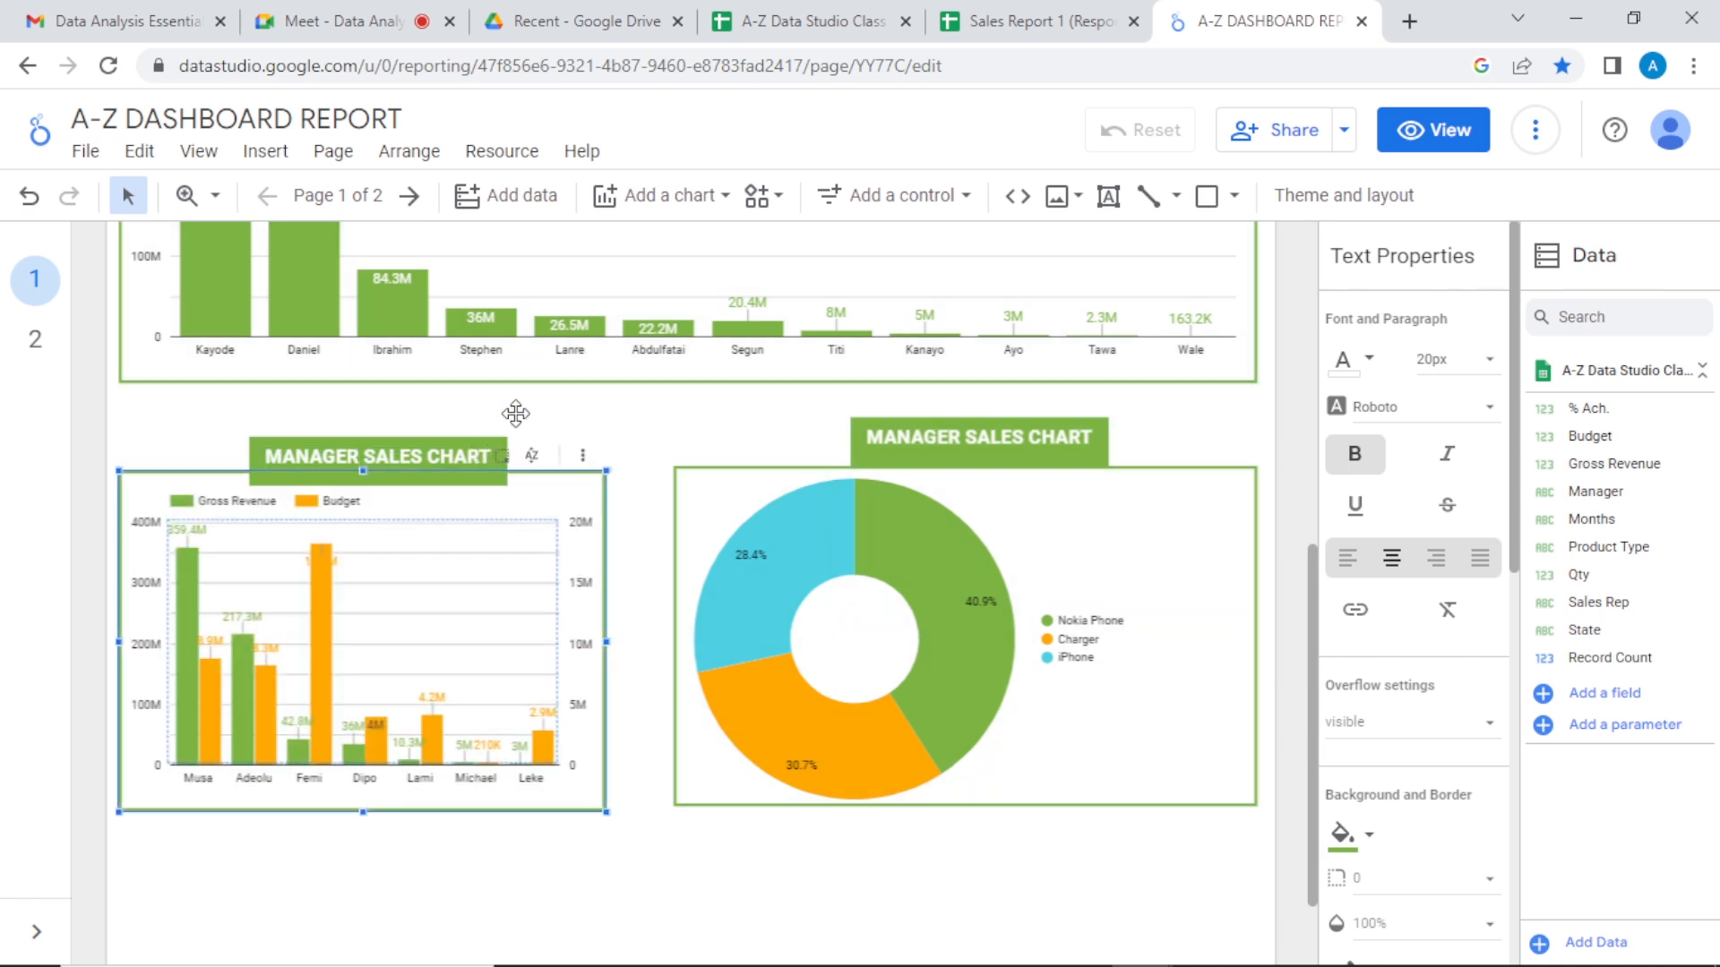
click(470, 435)
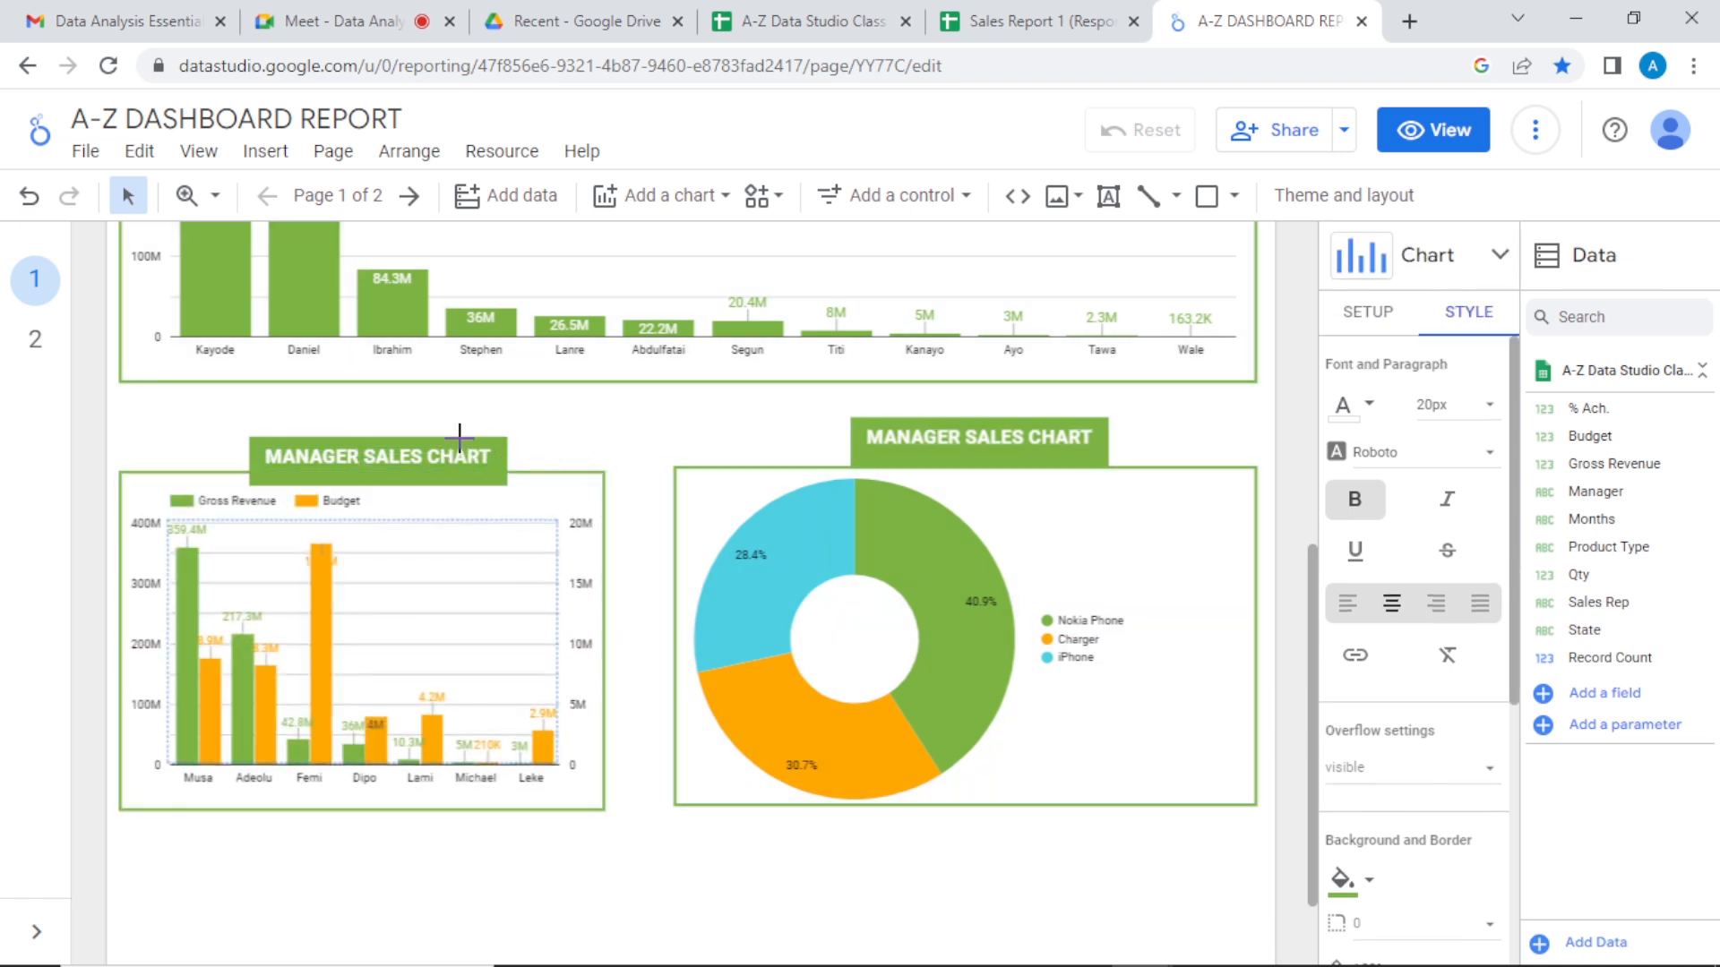
click(460, 438)
drag(460, 438, 459, 422)
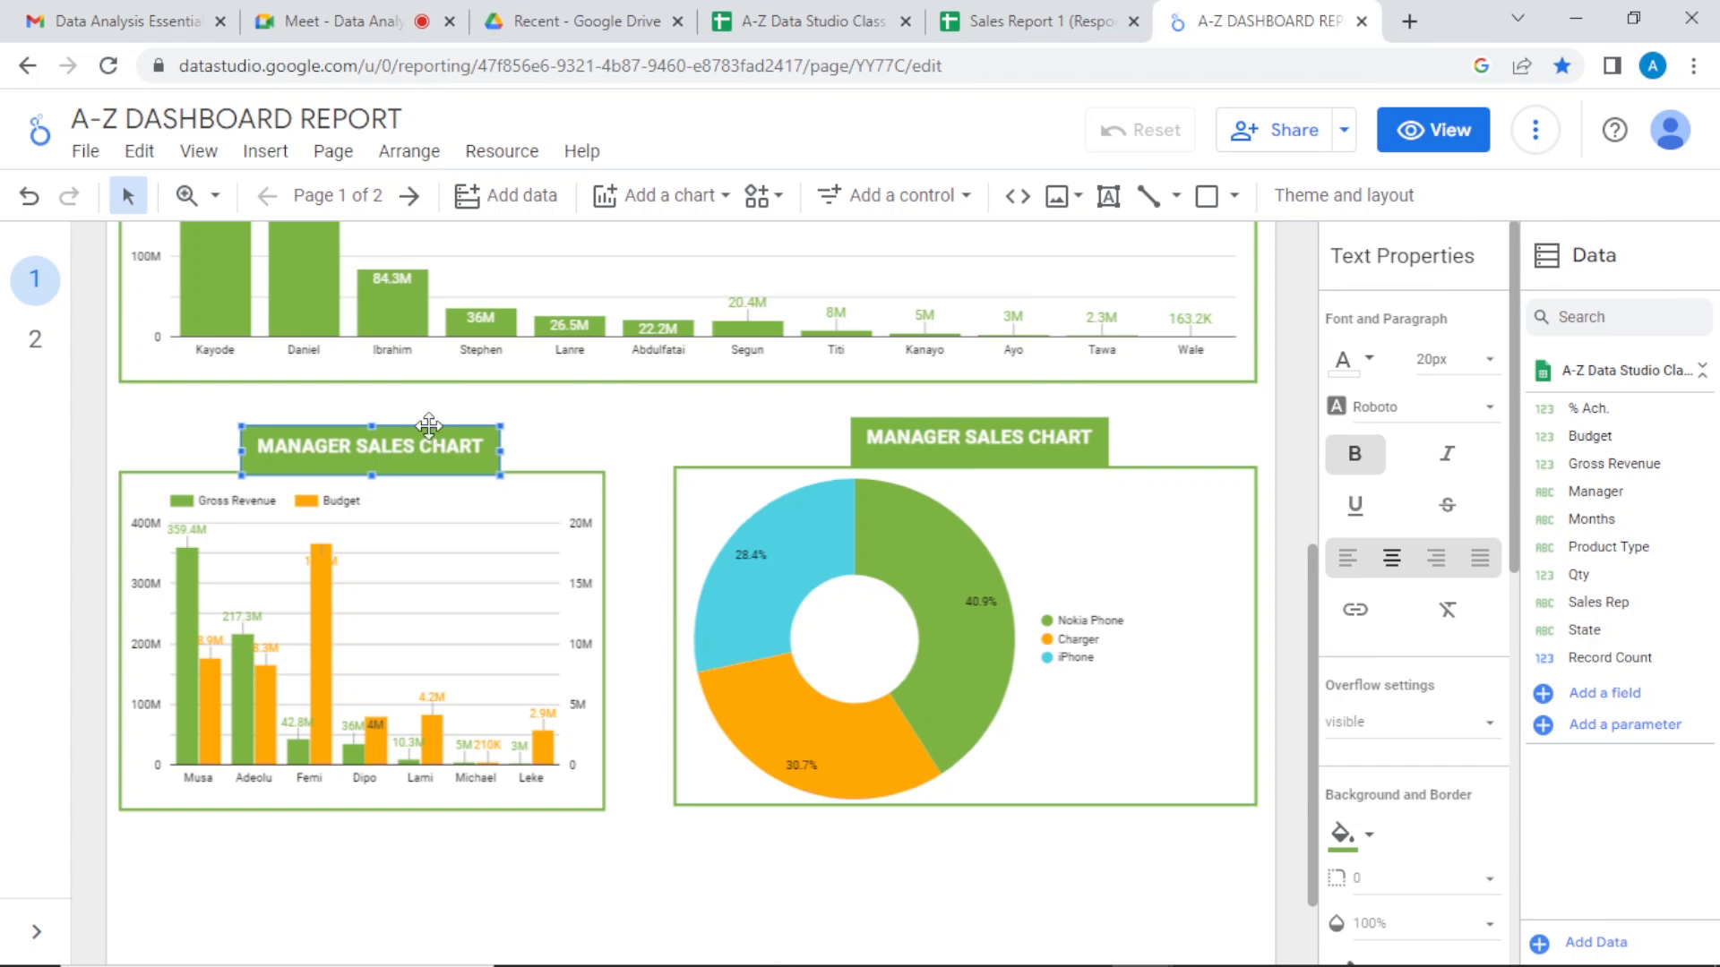
Step: Lower the donut chart level with the manager chart and raise the manager title box level with the title above the donut
drag(694, 475, 691, 480)
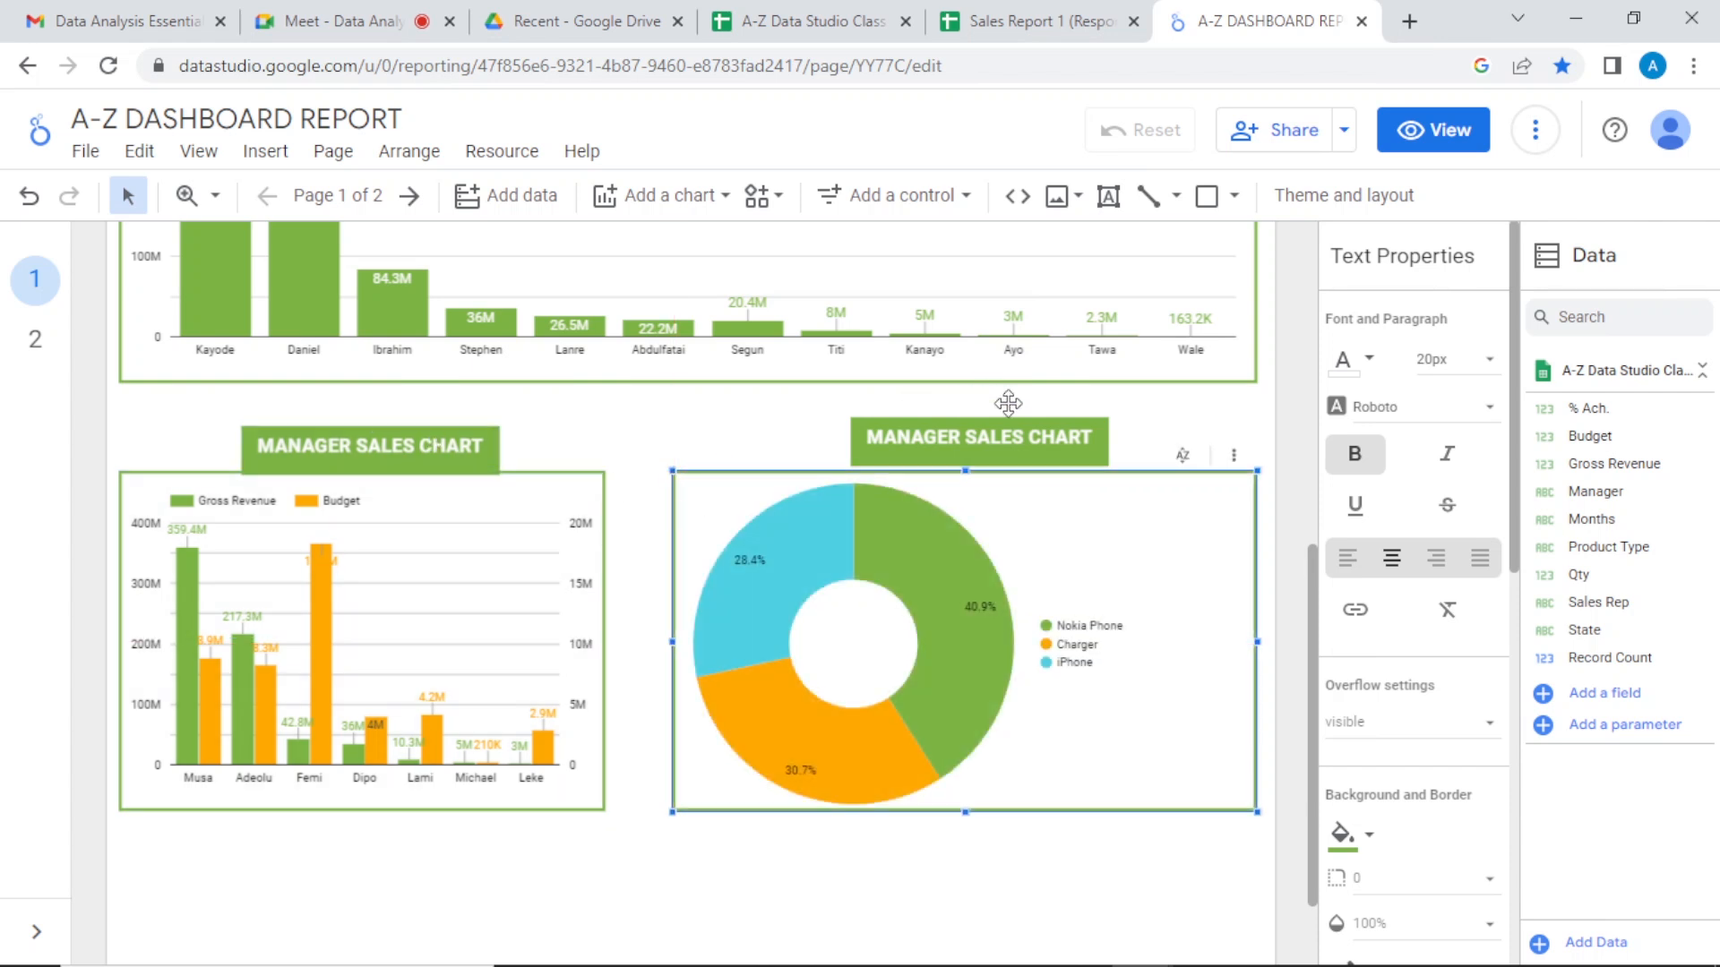
click(497, 431)
drag(498, 431, 497, 421)
Step: Change the text of the title above the donut chart to PRODUCT % CHART
click(917, 438)
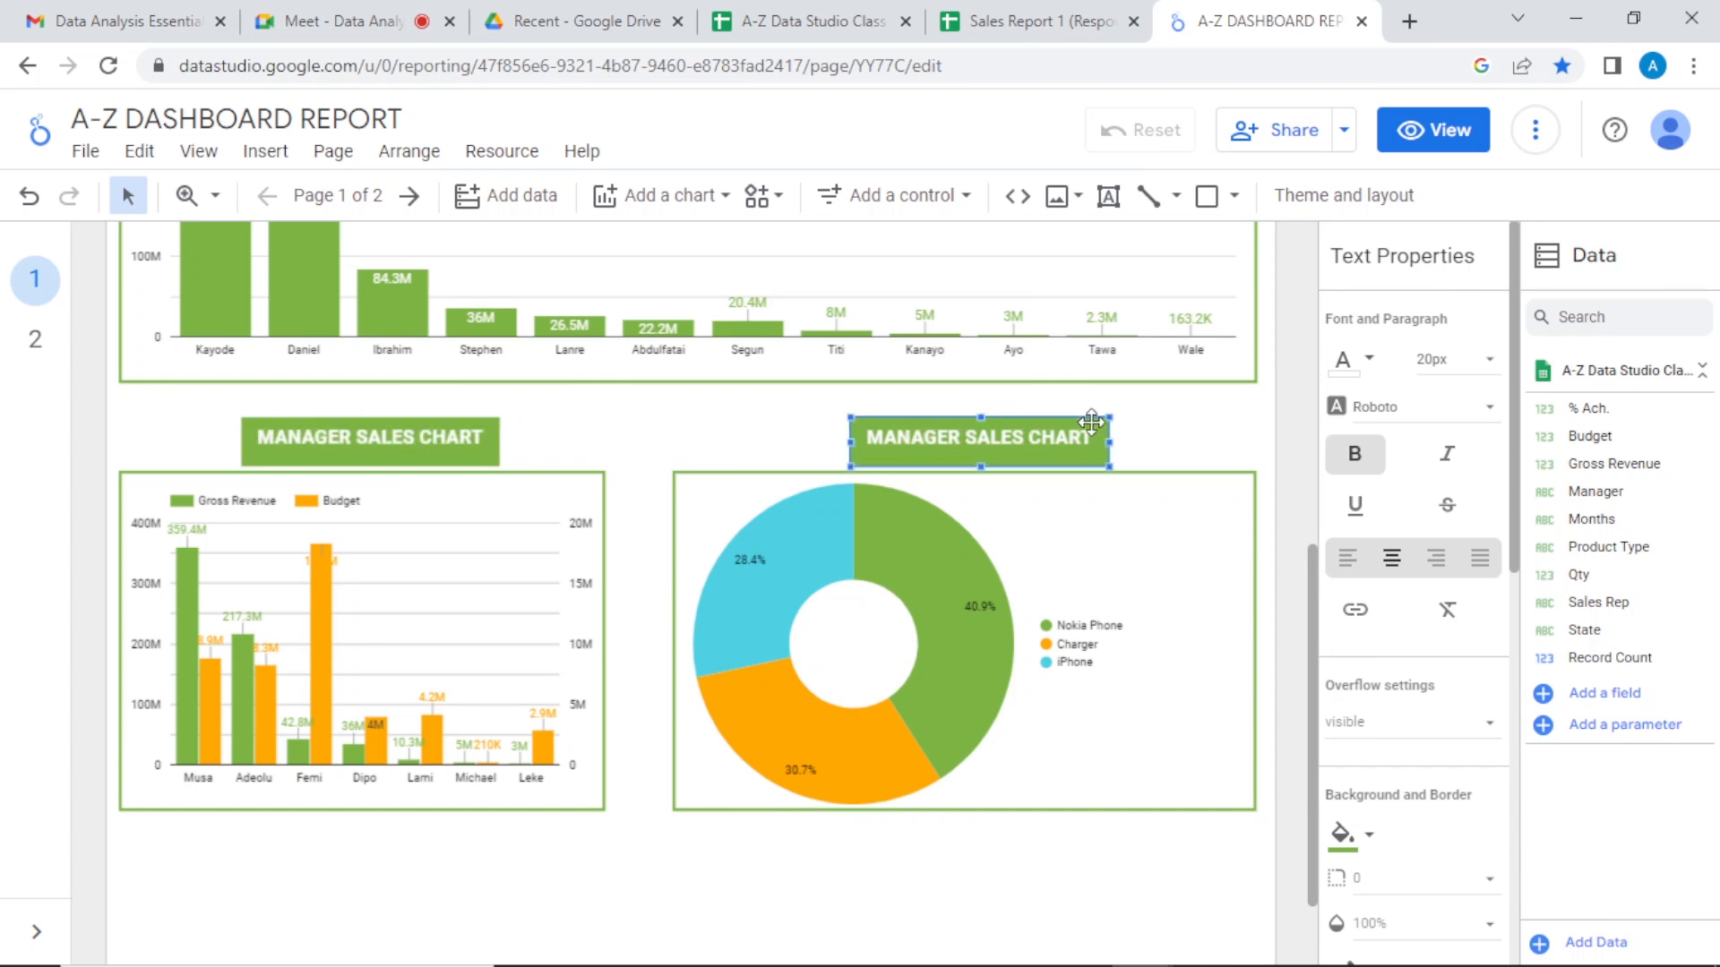
drag(1027, 437, 871, 457)
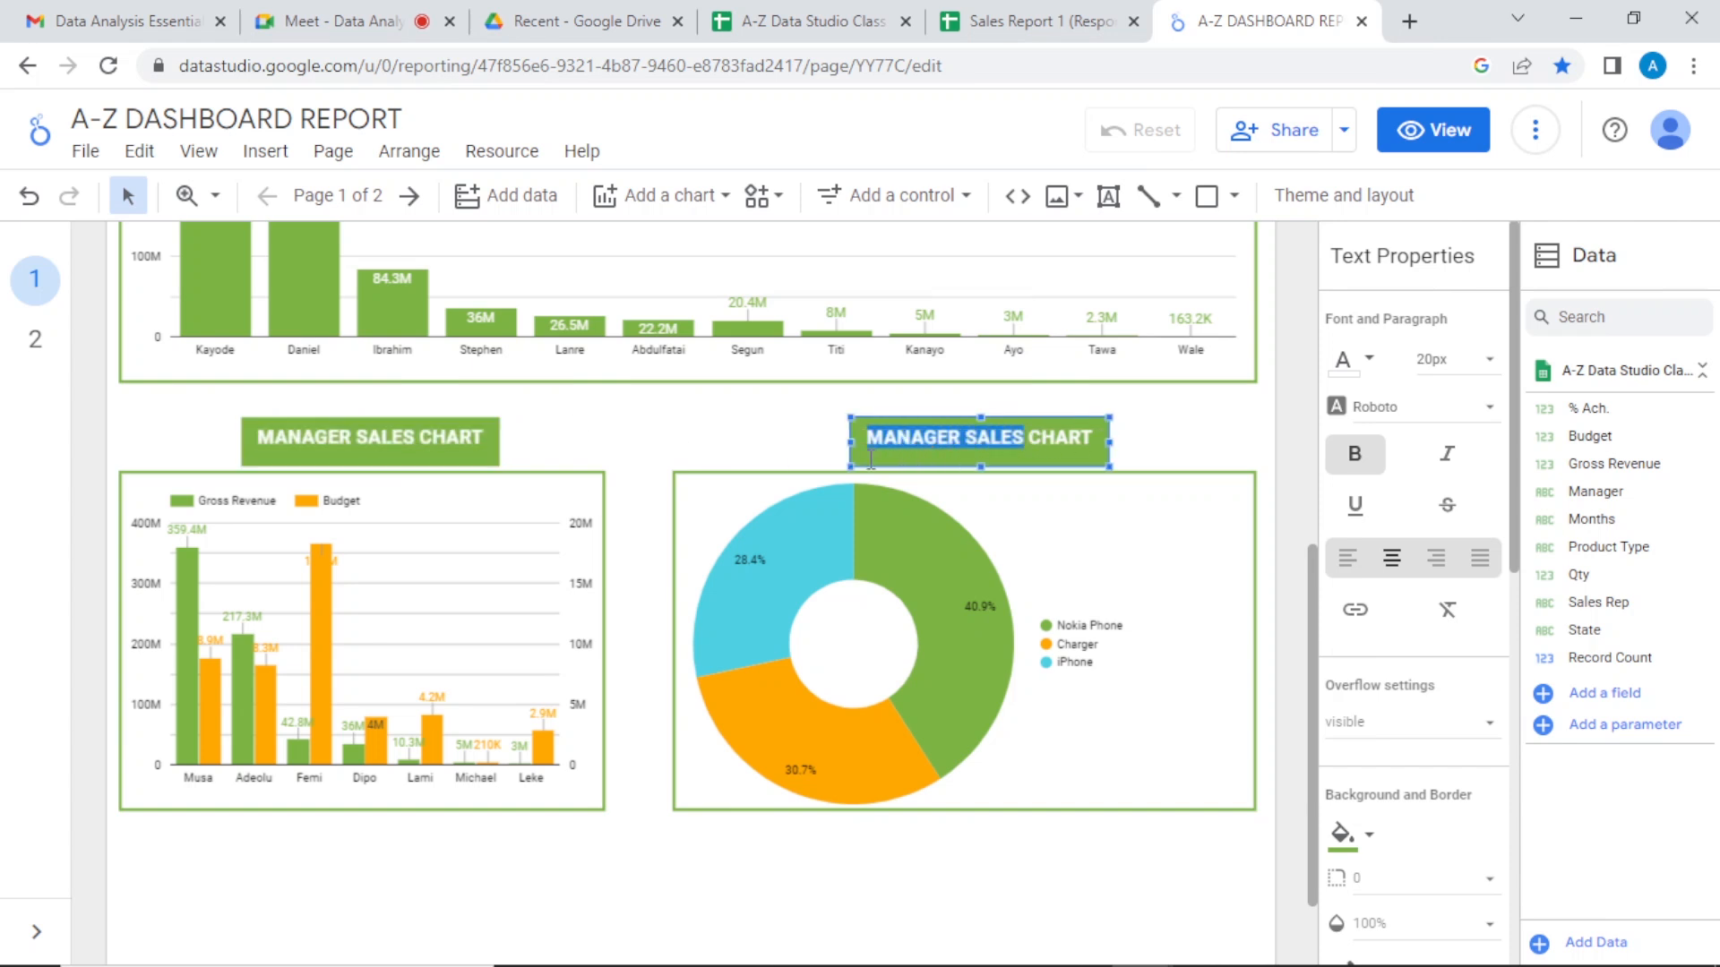
text(PRODUCT)
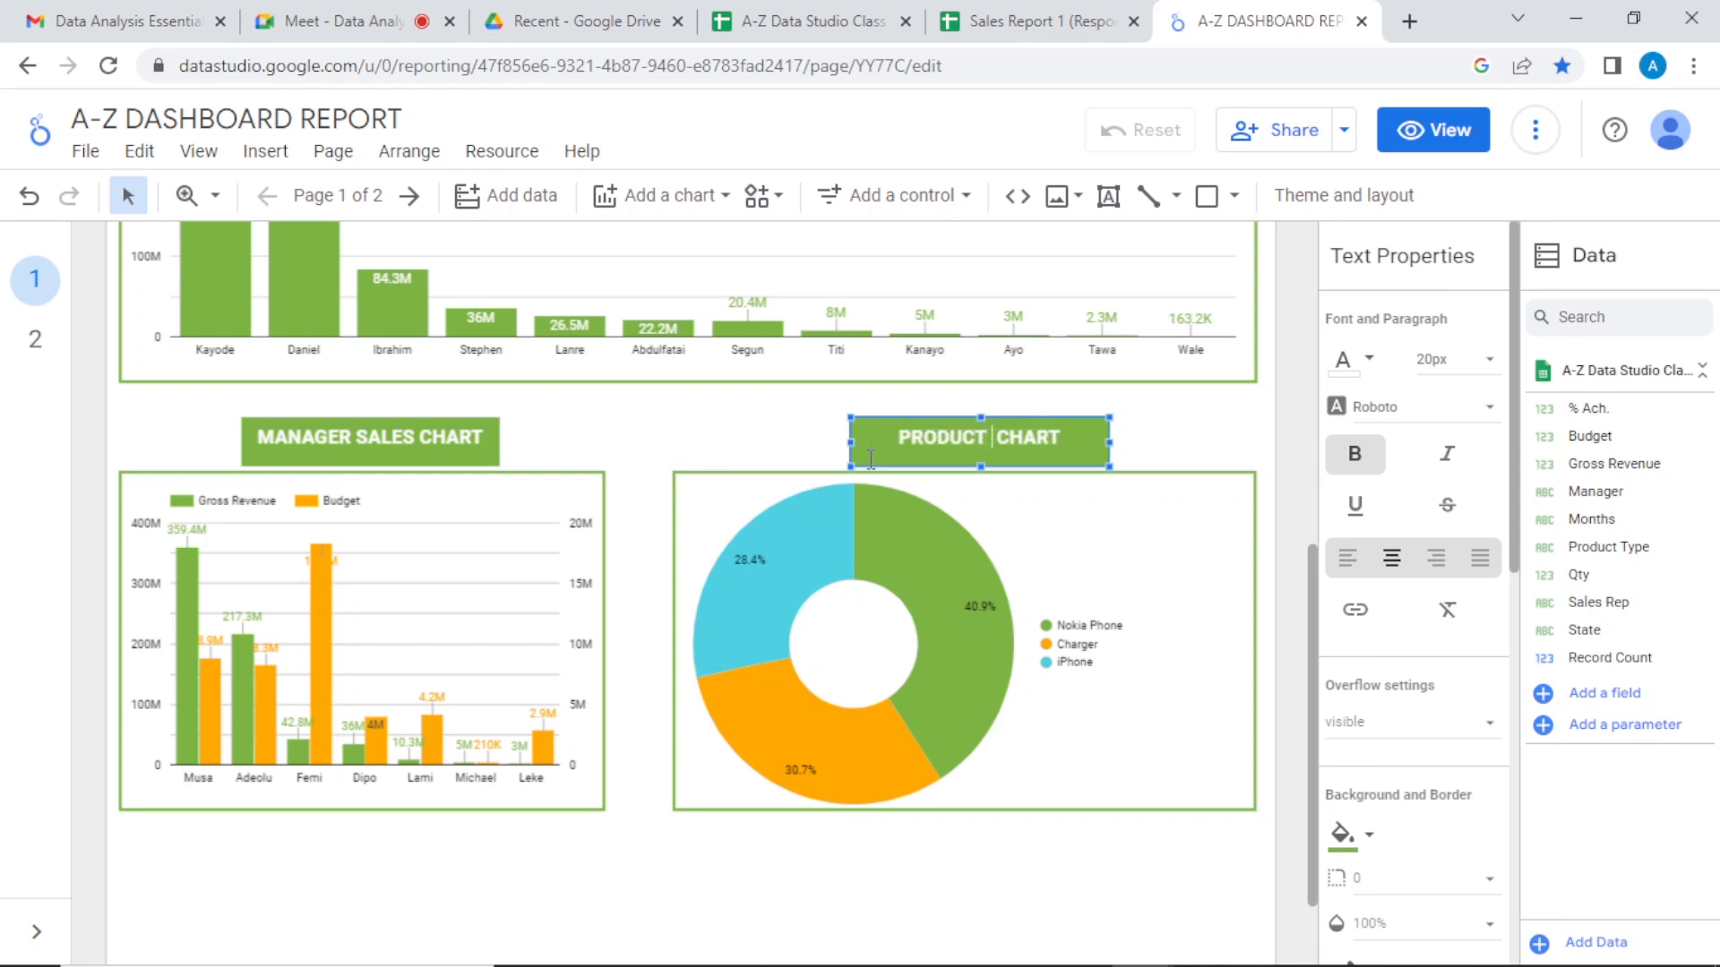
text( %)
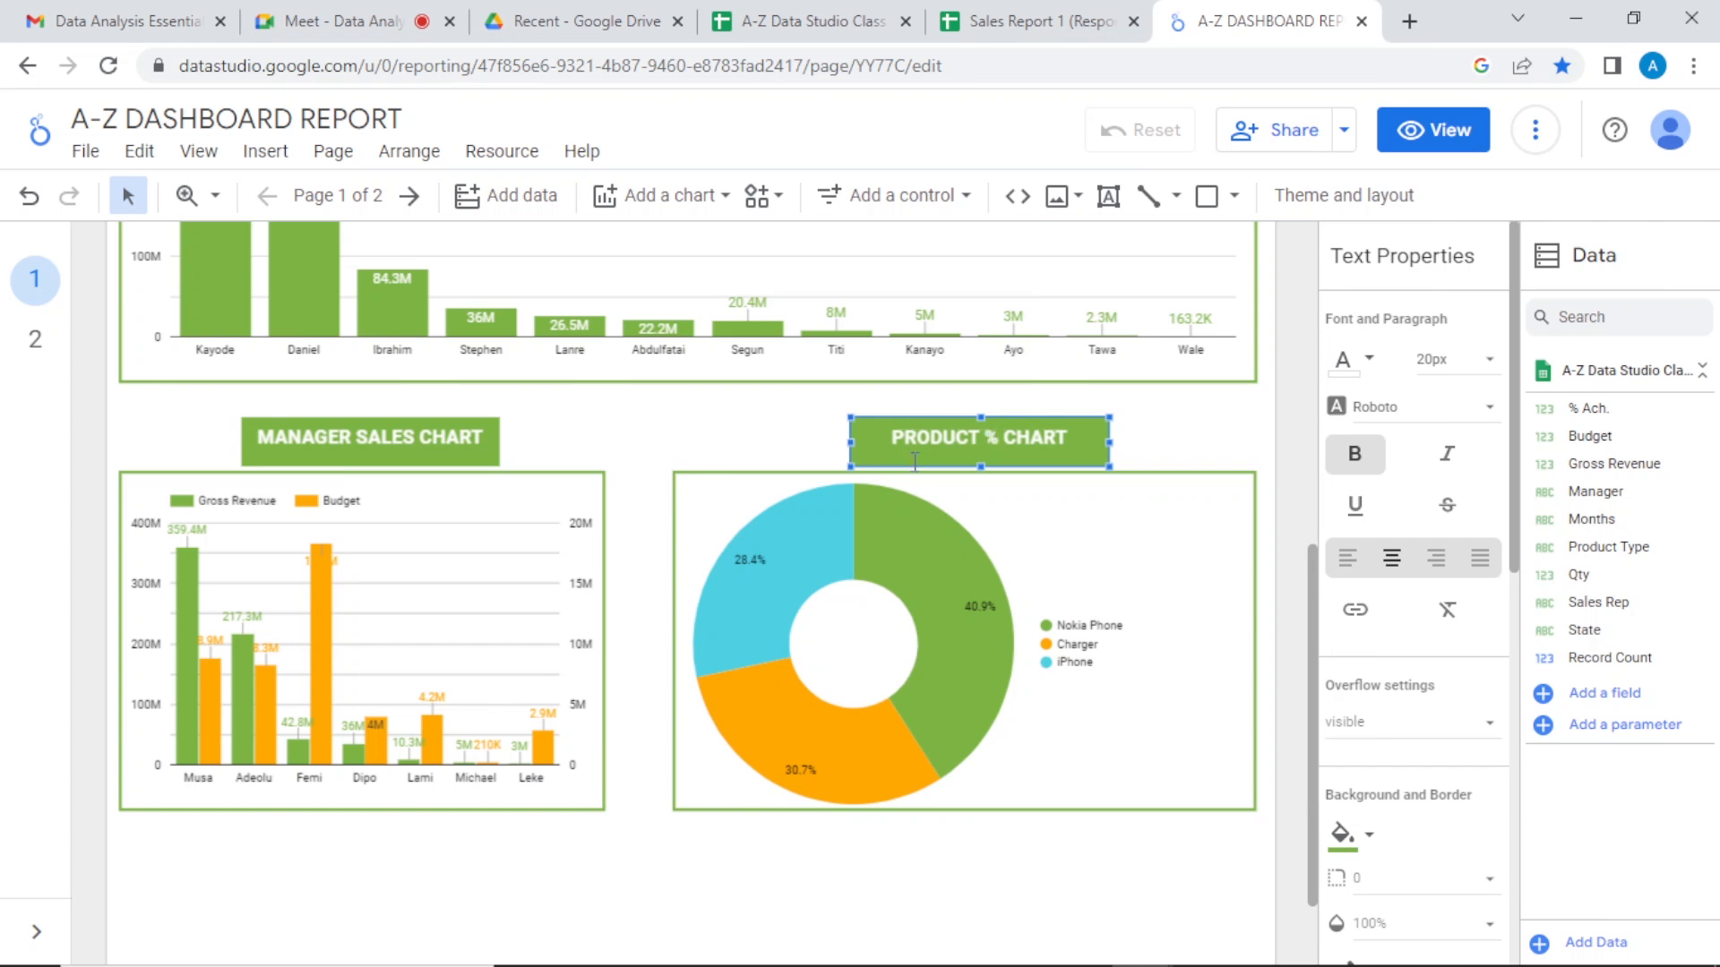
click(1167, 428)
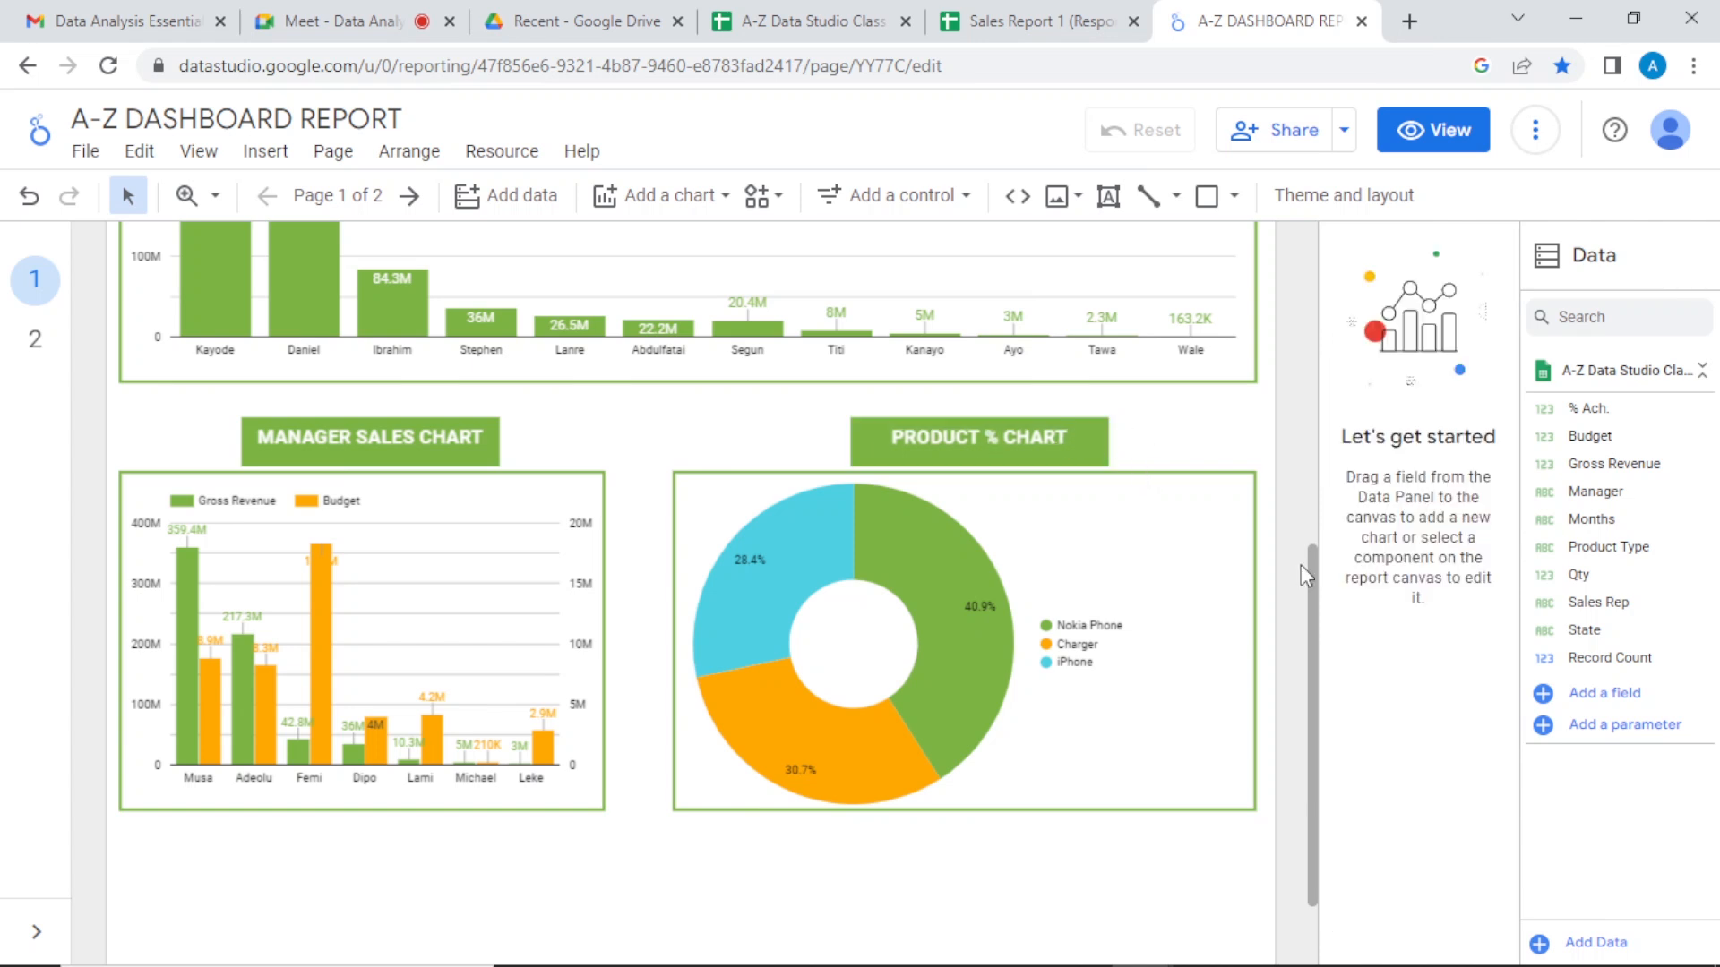
Step: Check the bottom of the first page and open page 2 of the report
scroll(1311, 571, down, 2)
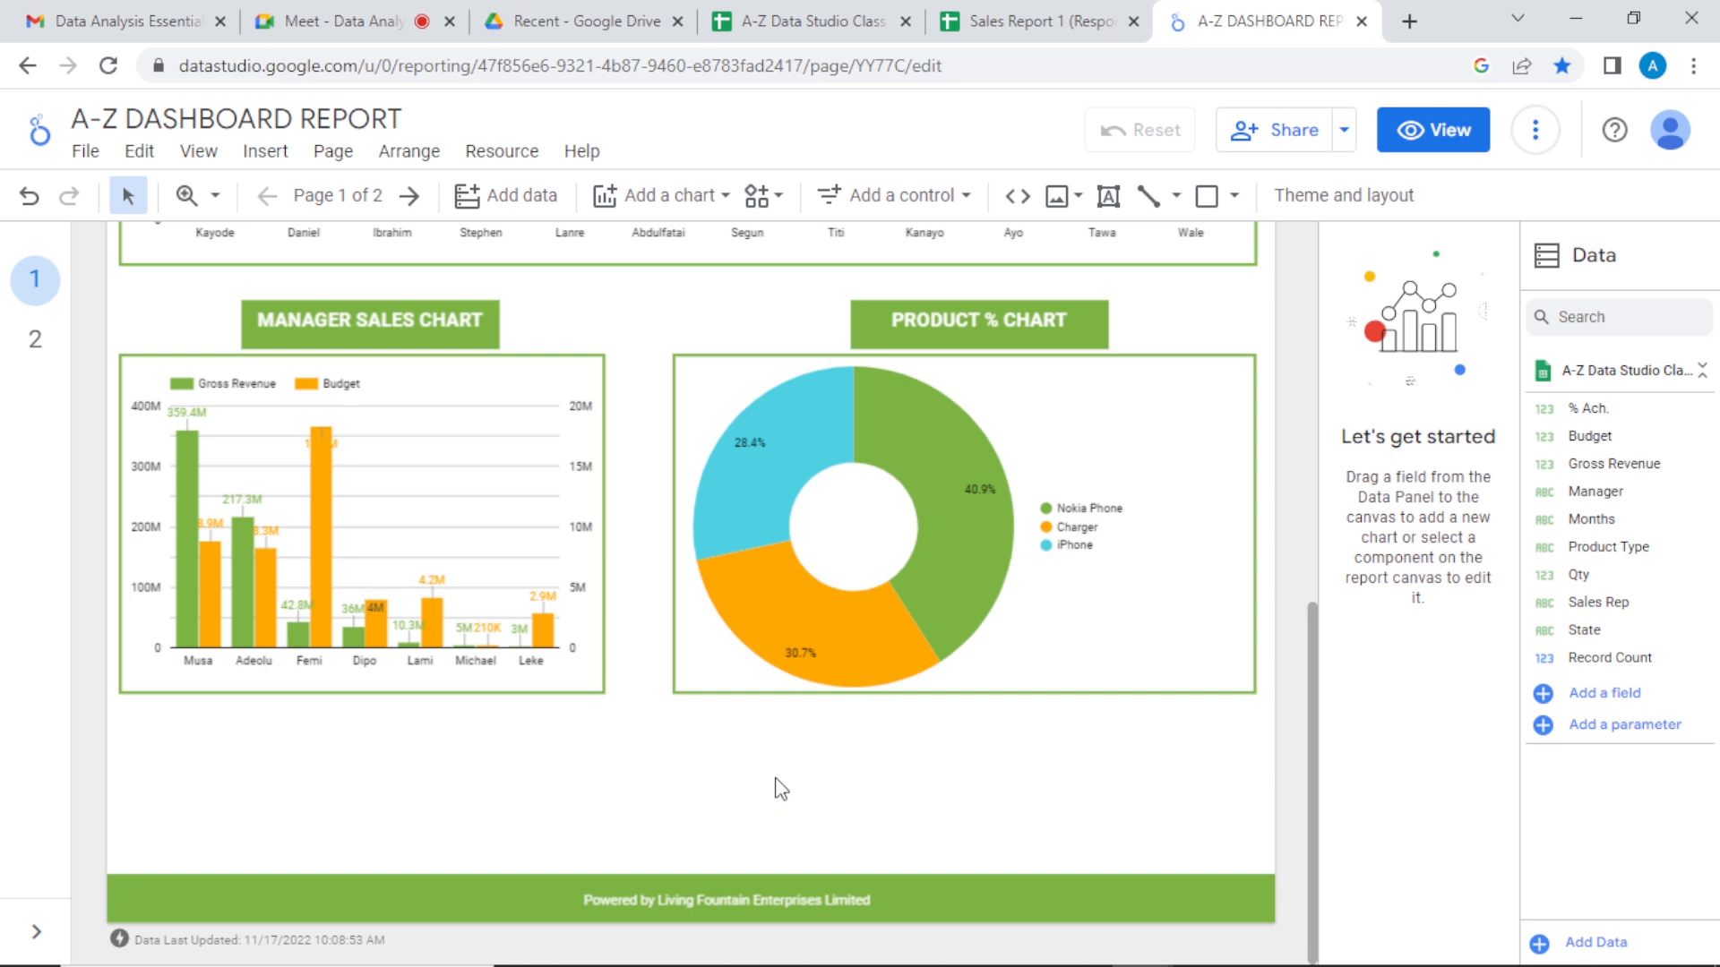
click(40, 345)
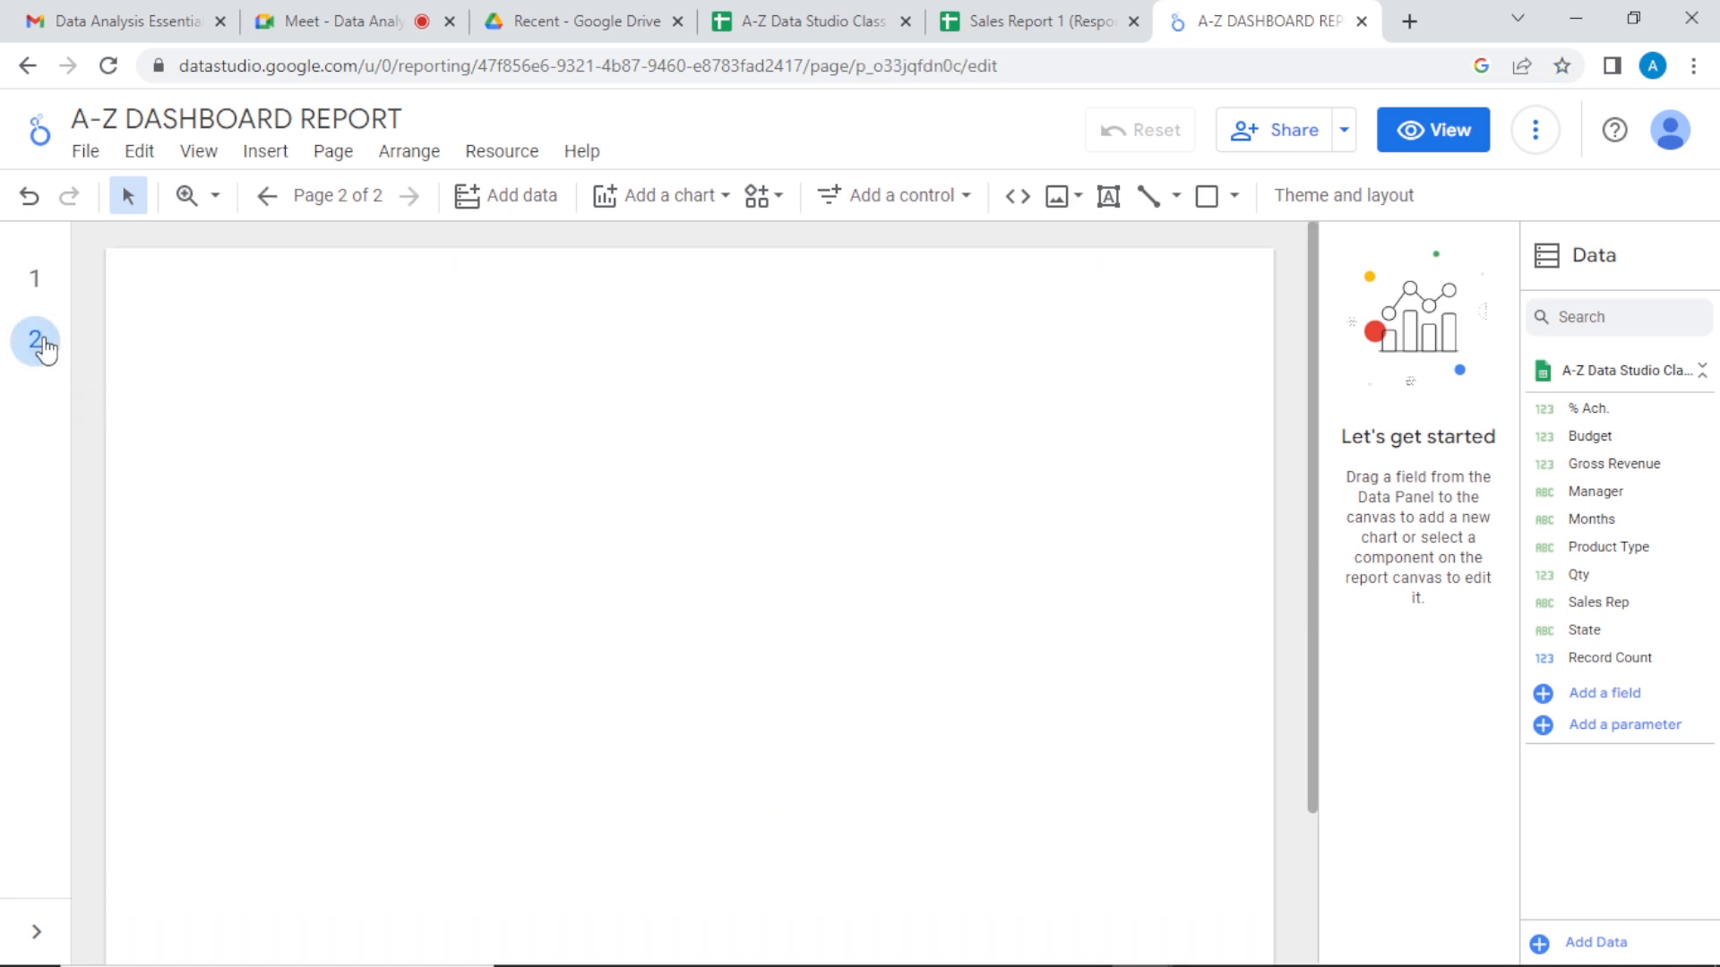
Step: Return to page 1 and narrow the sales rep bar chart to a little under half the page width
click(40, 281)
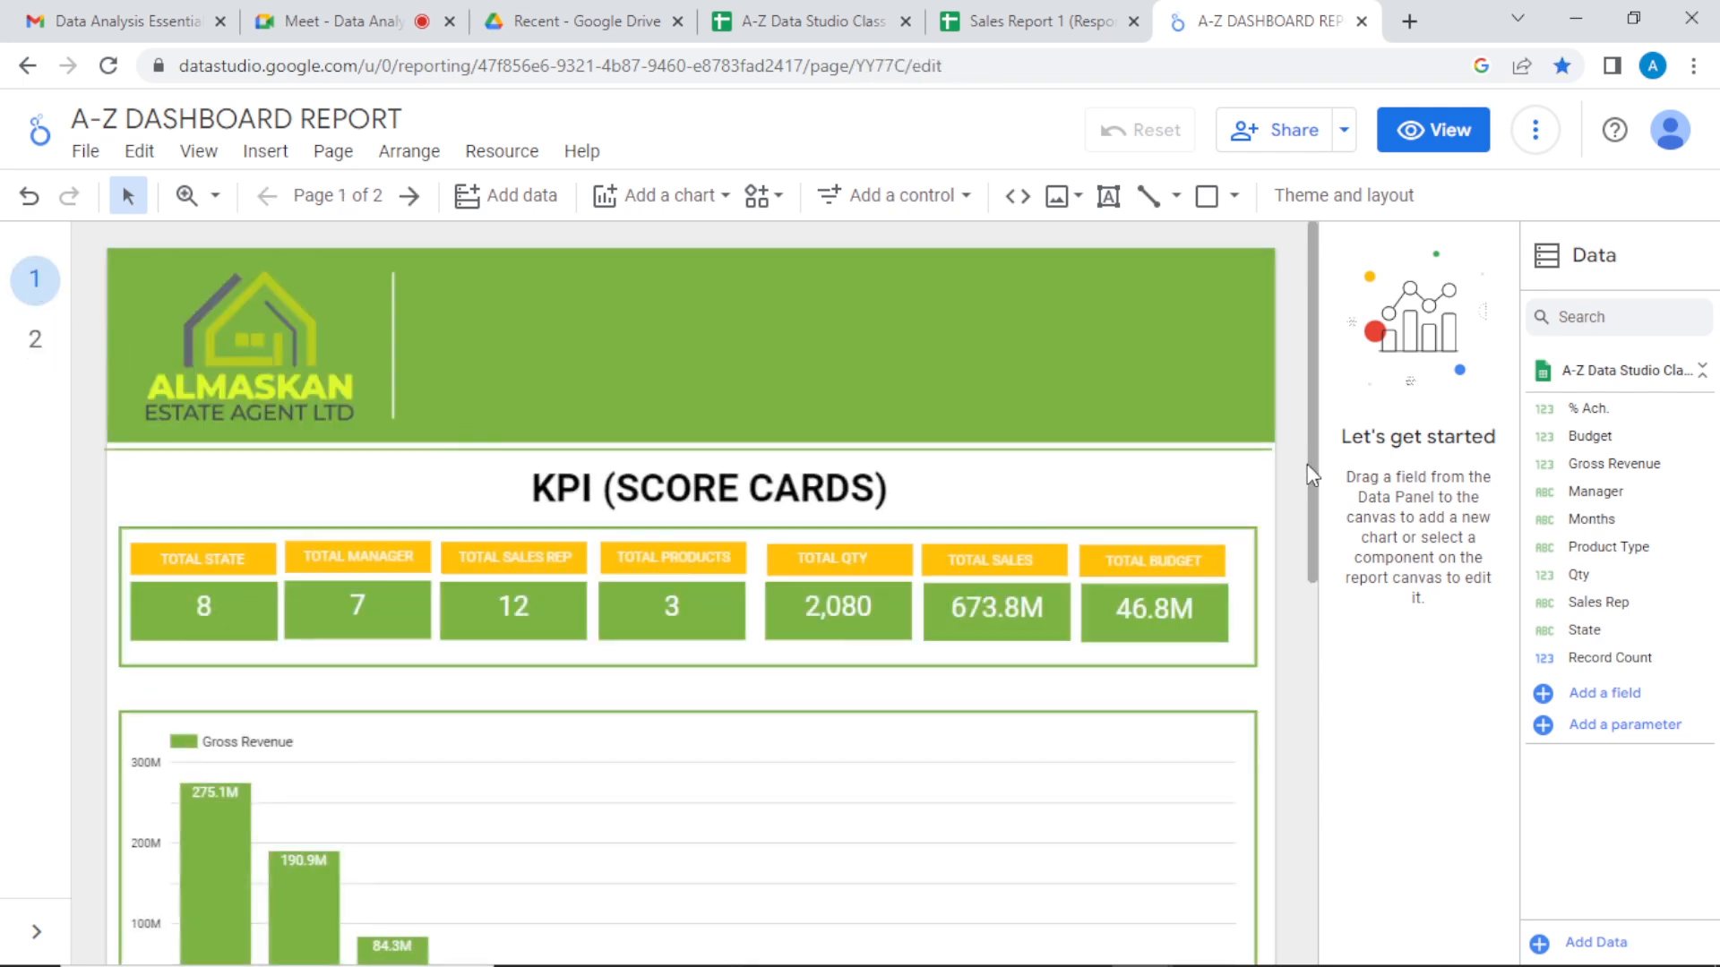
drag(1309, 465, 1356, 873)
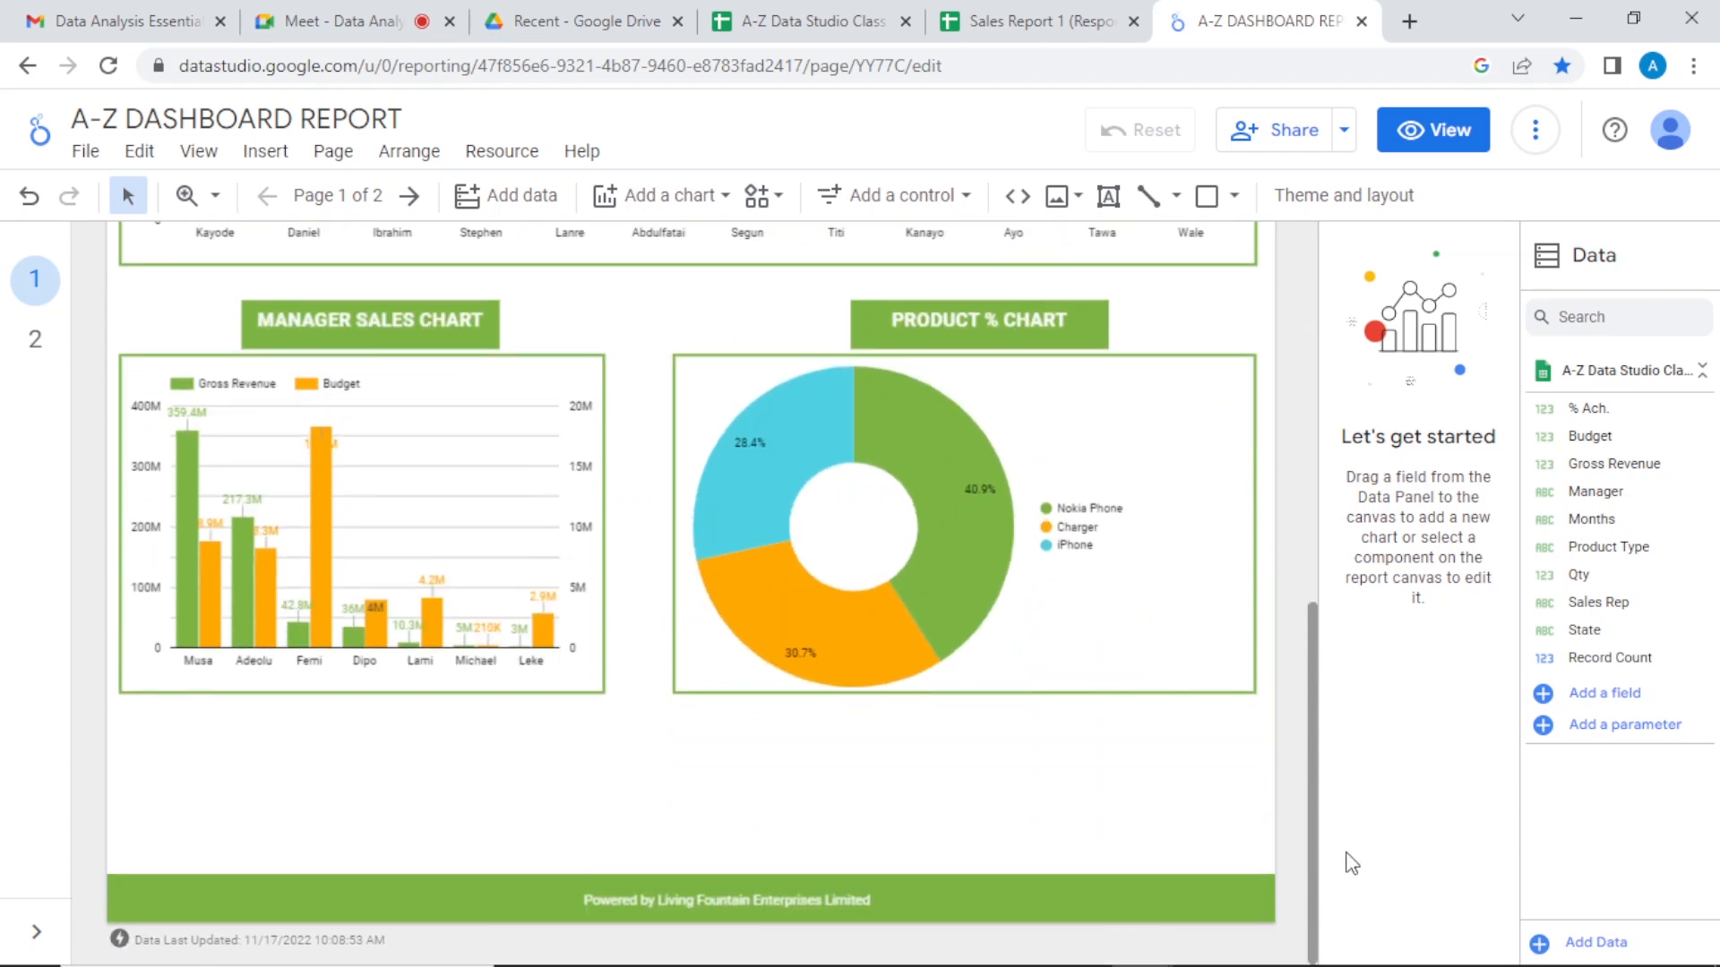
scroll(1283, 616, up, 5)
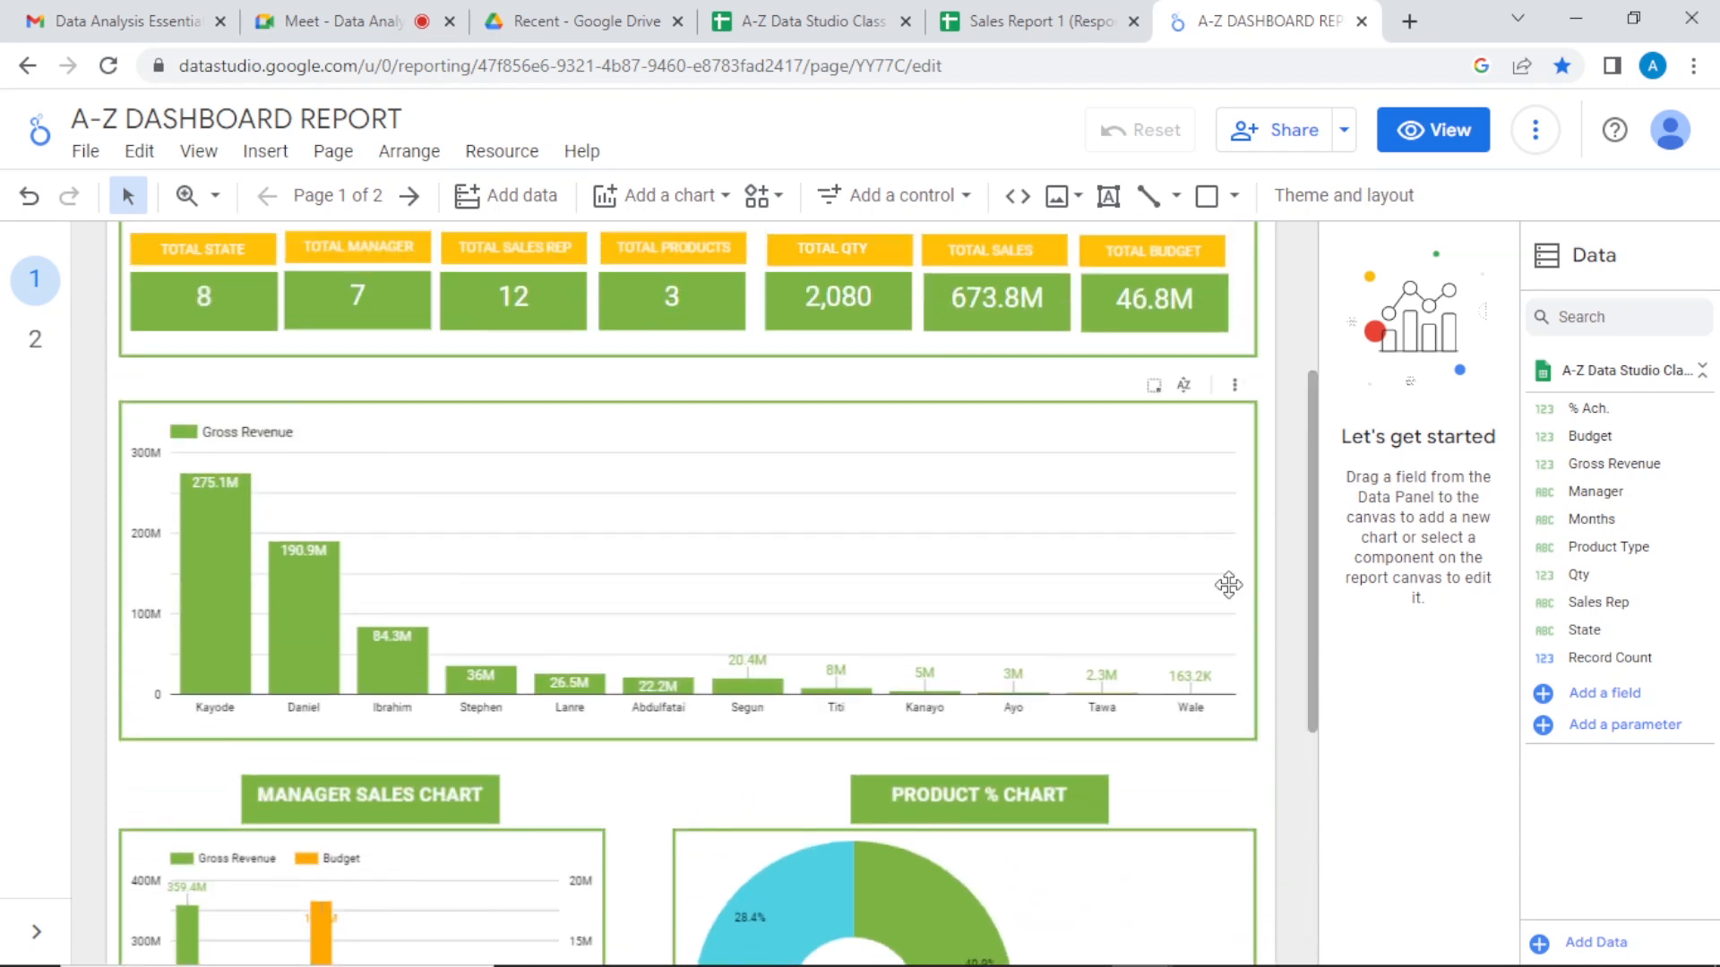
click(1252, 472)
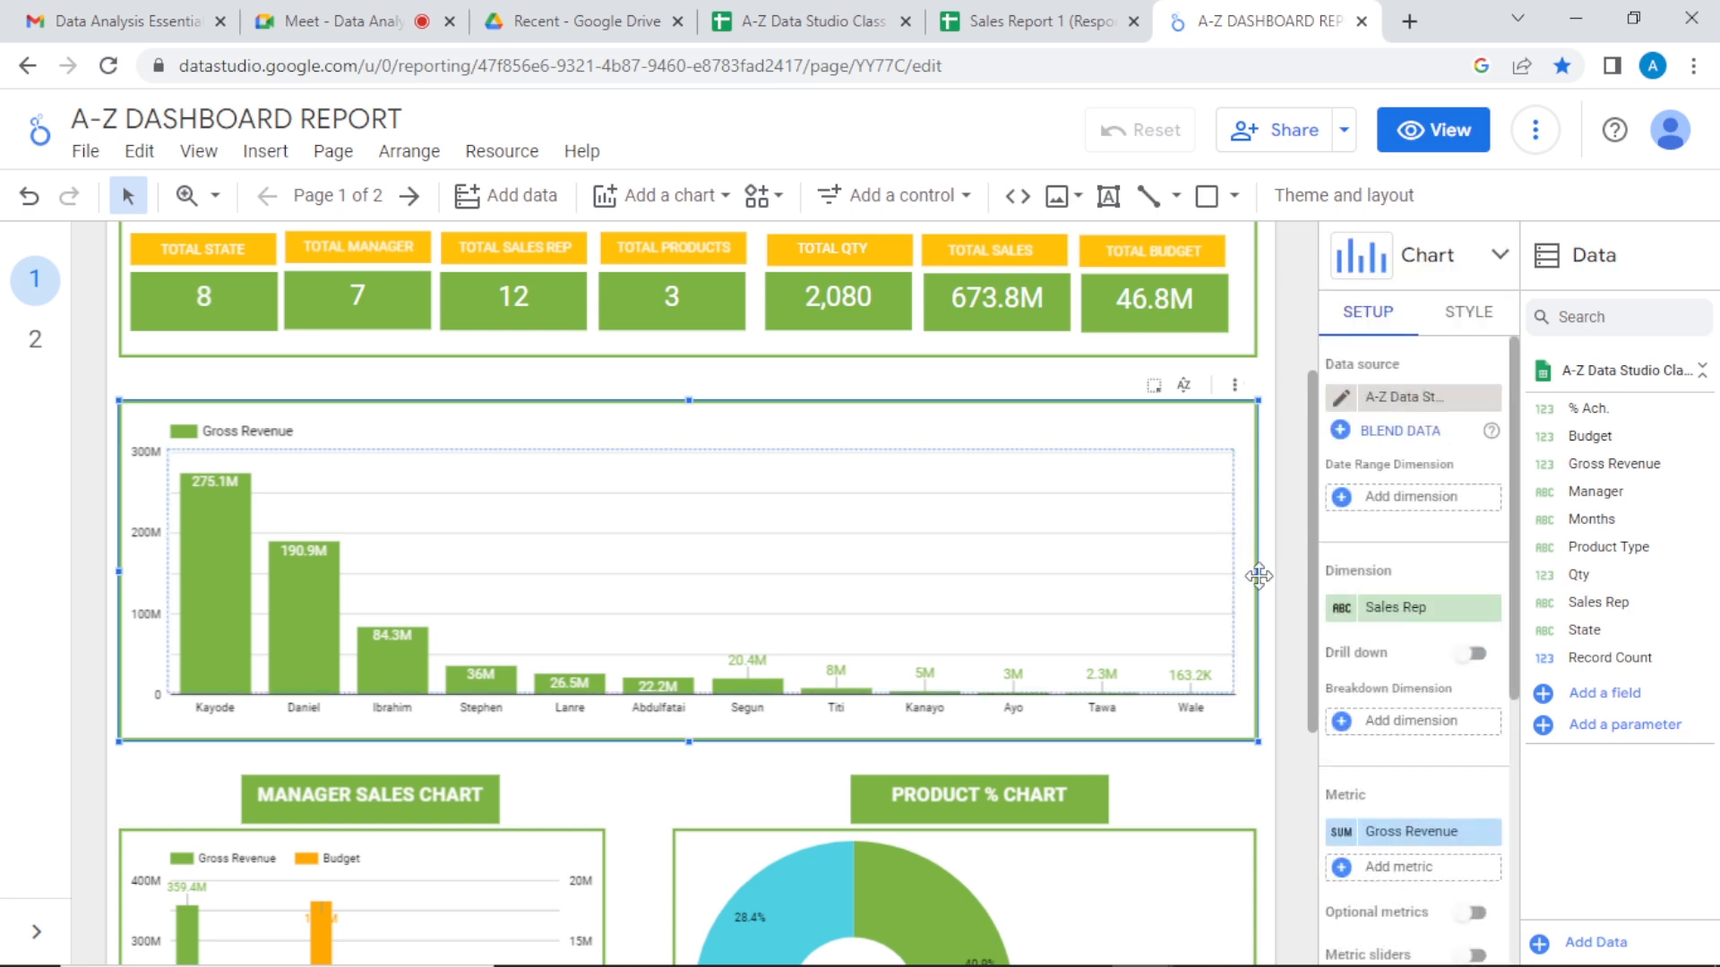
drag(1255, 572, 639, 618)
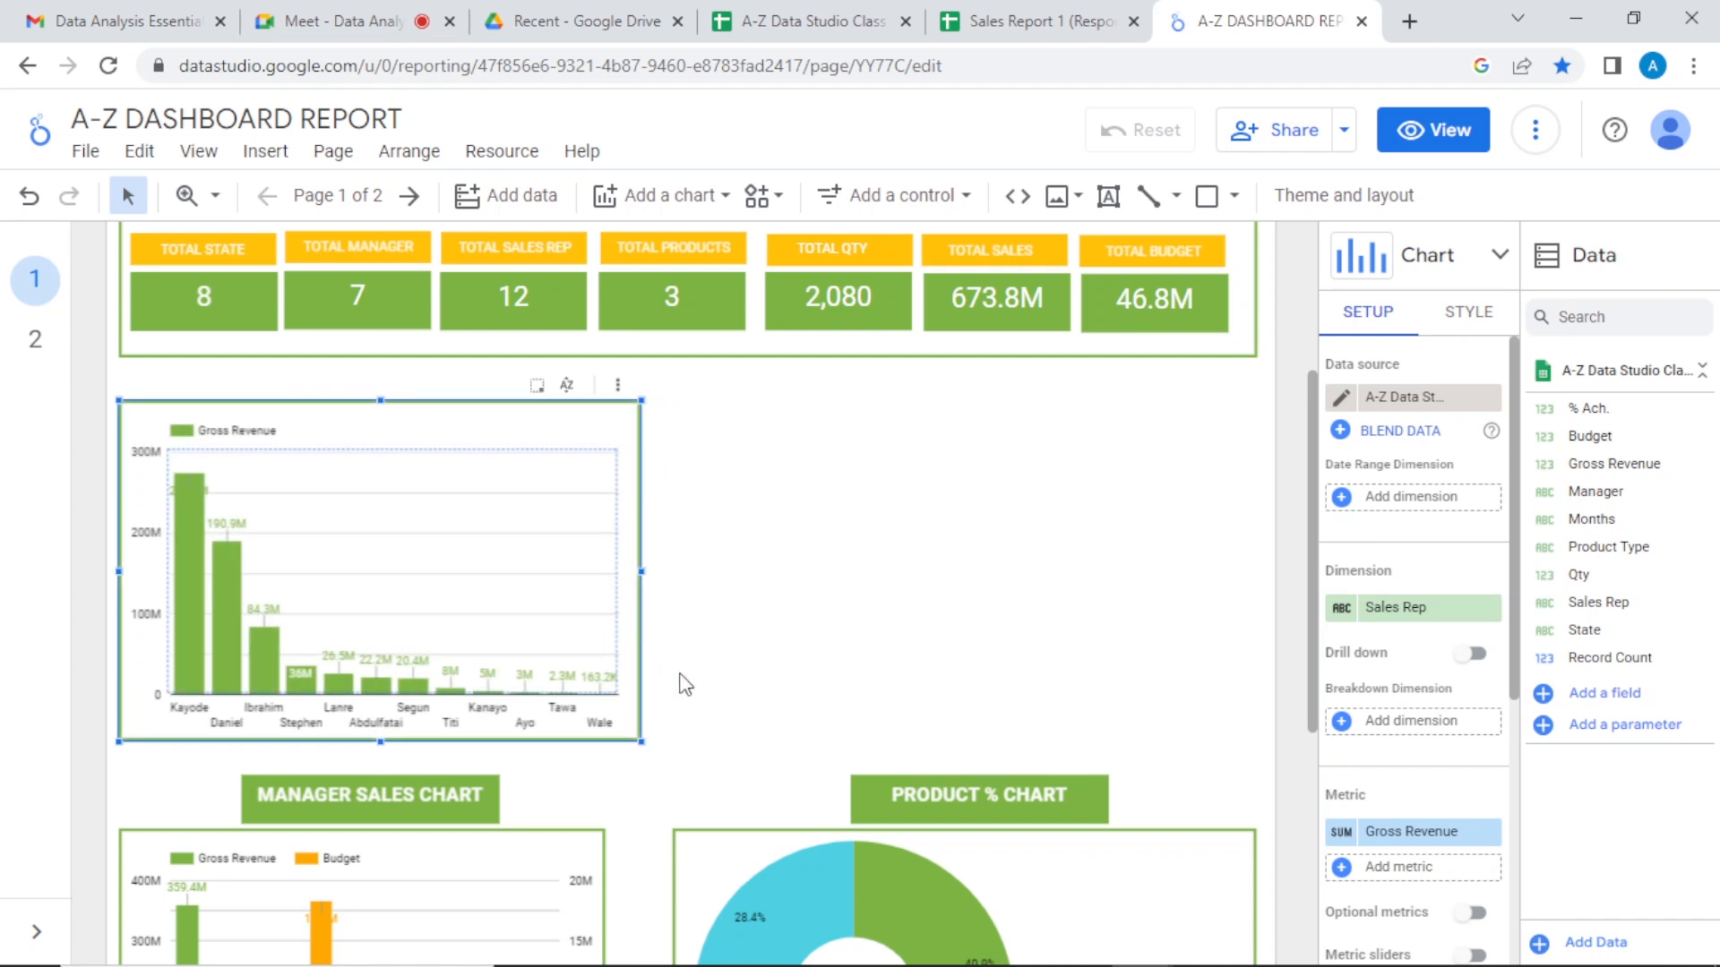
Step: Move the manager chart up beside the sales rep chart, with both charts aligned level
click(470, 800)
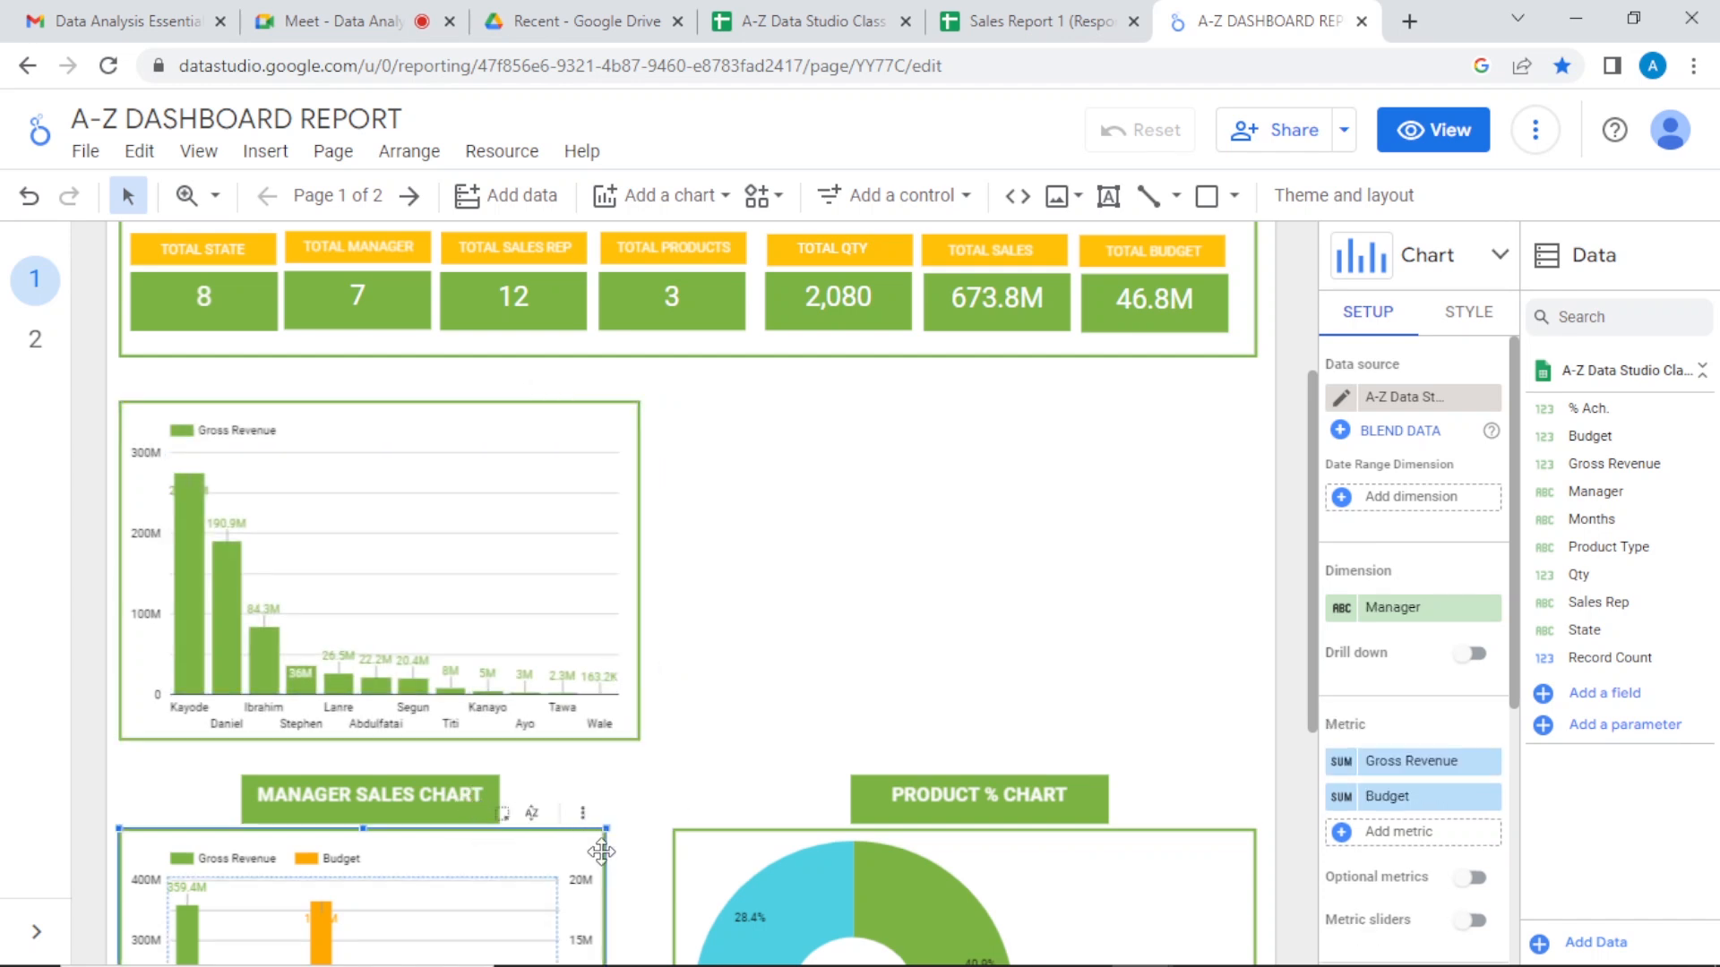
drag(602, 852, 1229, 430)
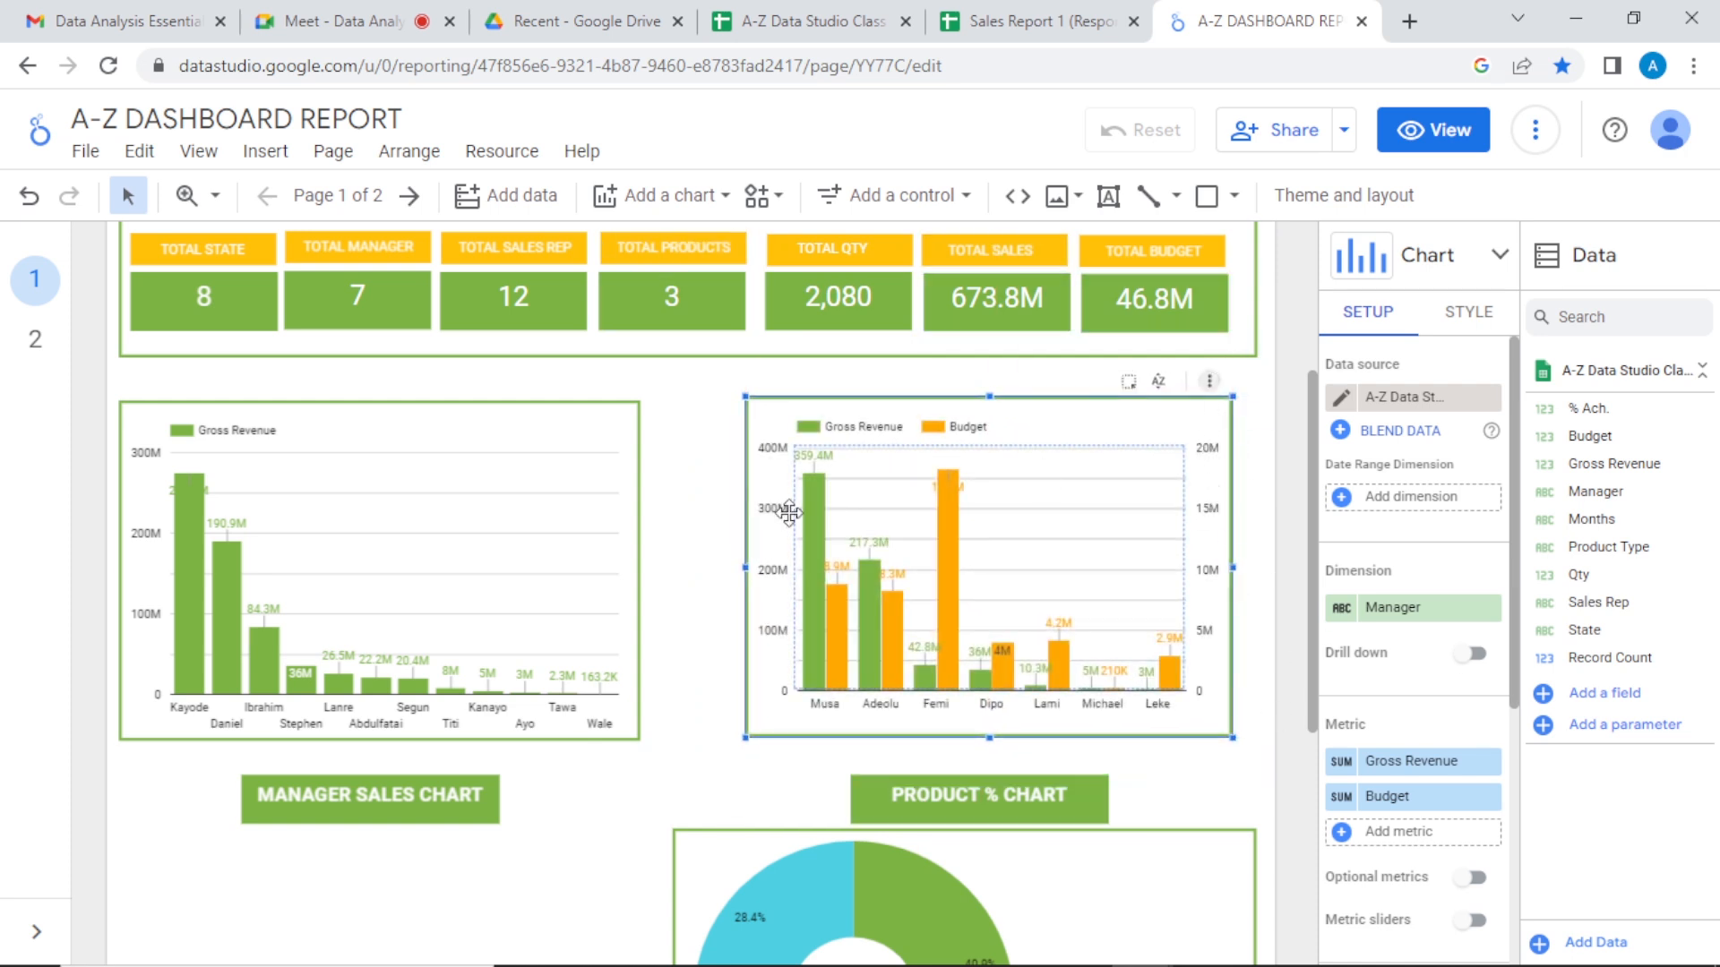
drag(490, 799, 885, 792)
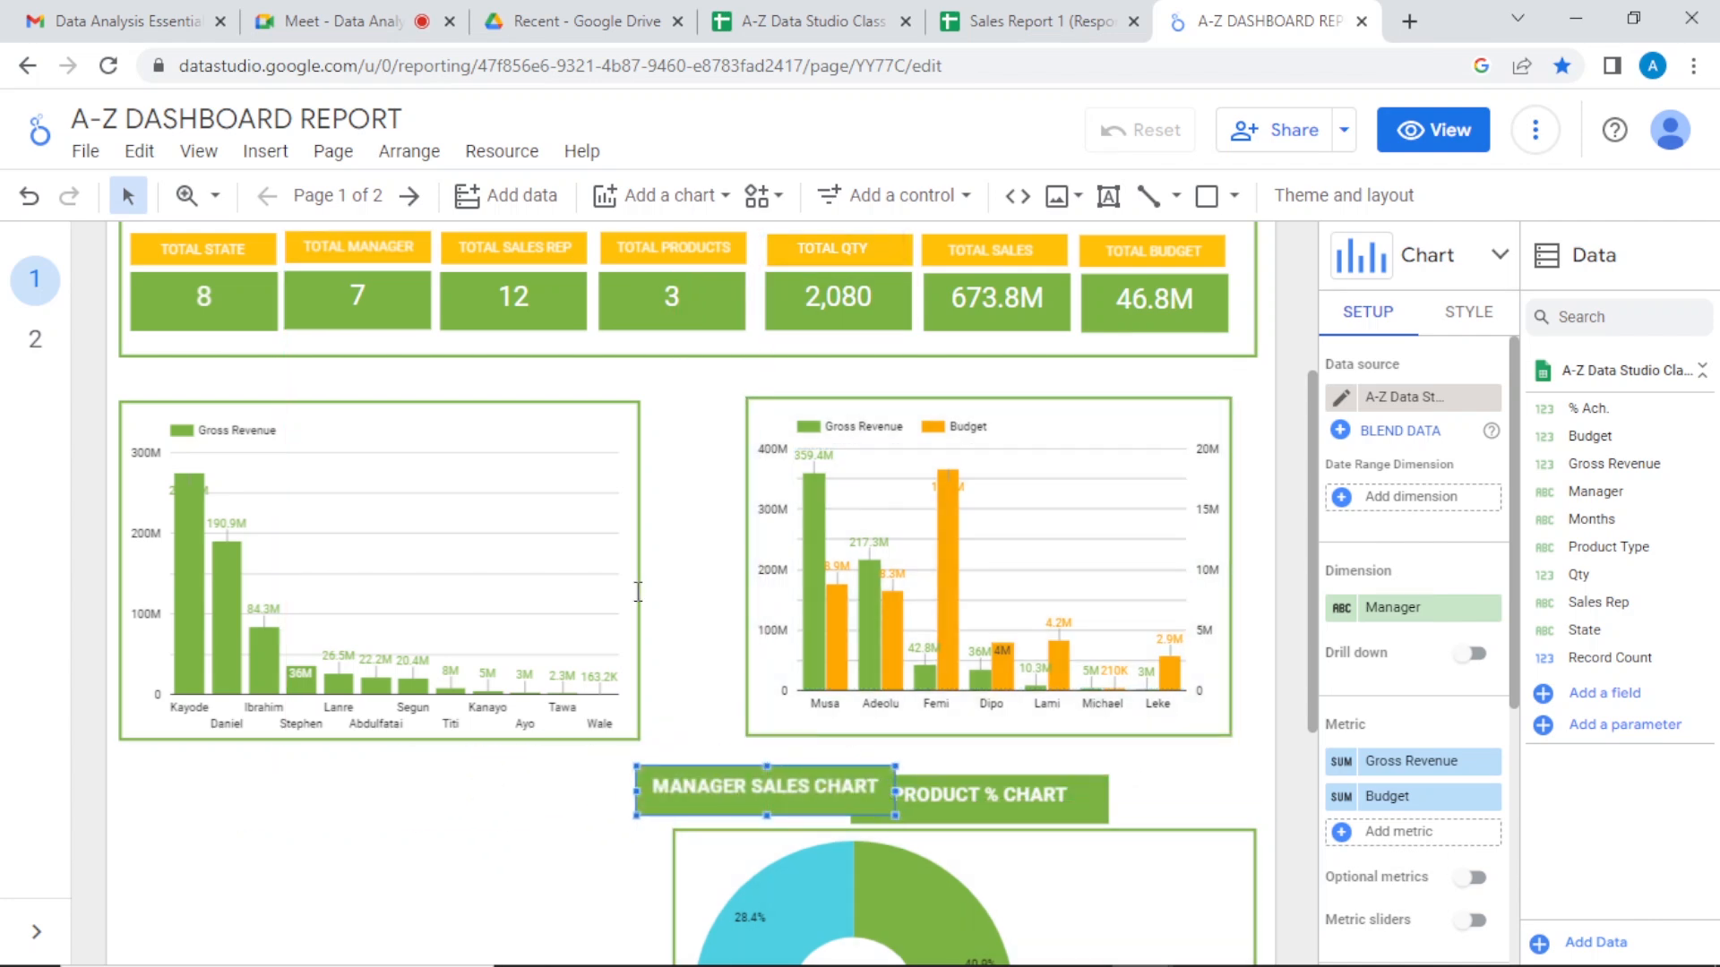
click(509, 399)
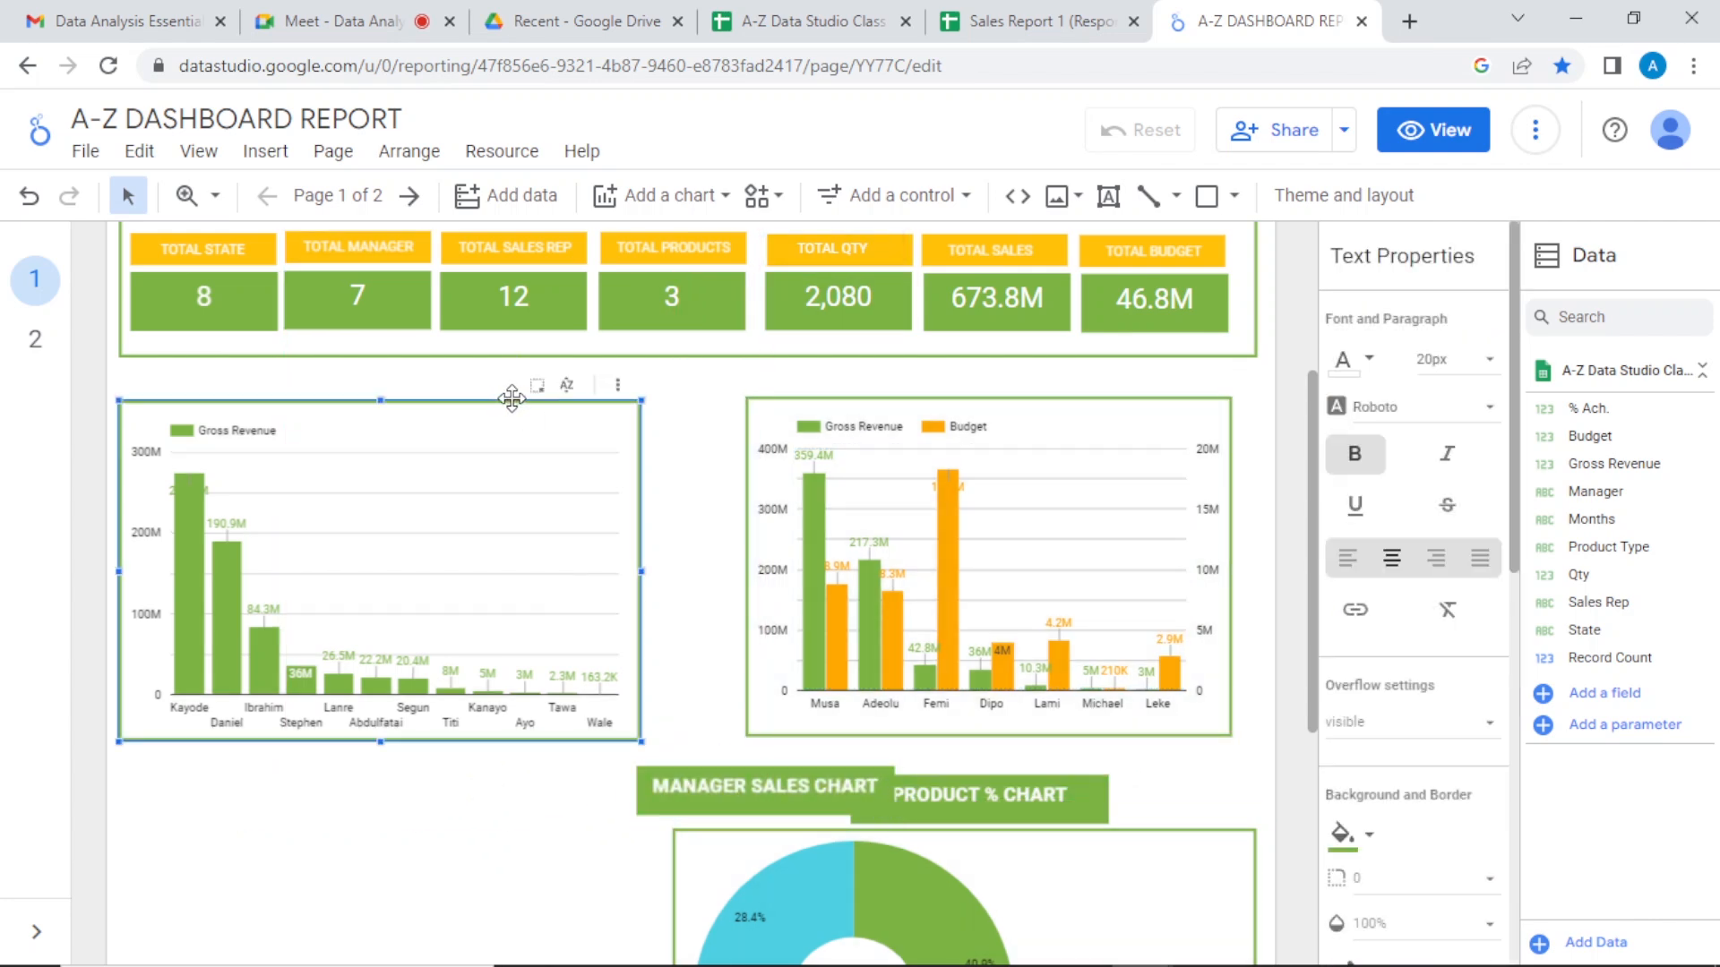
drag(843, 402, 808, 408)
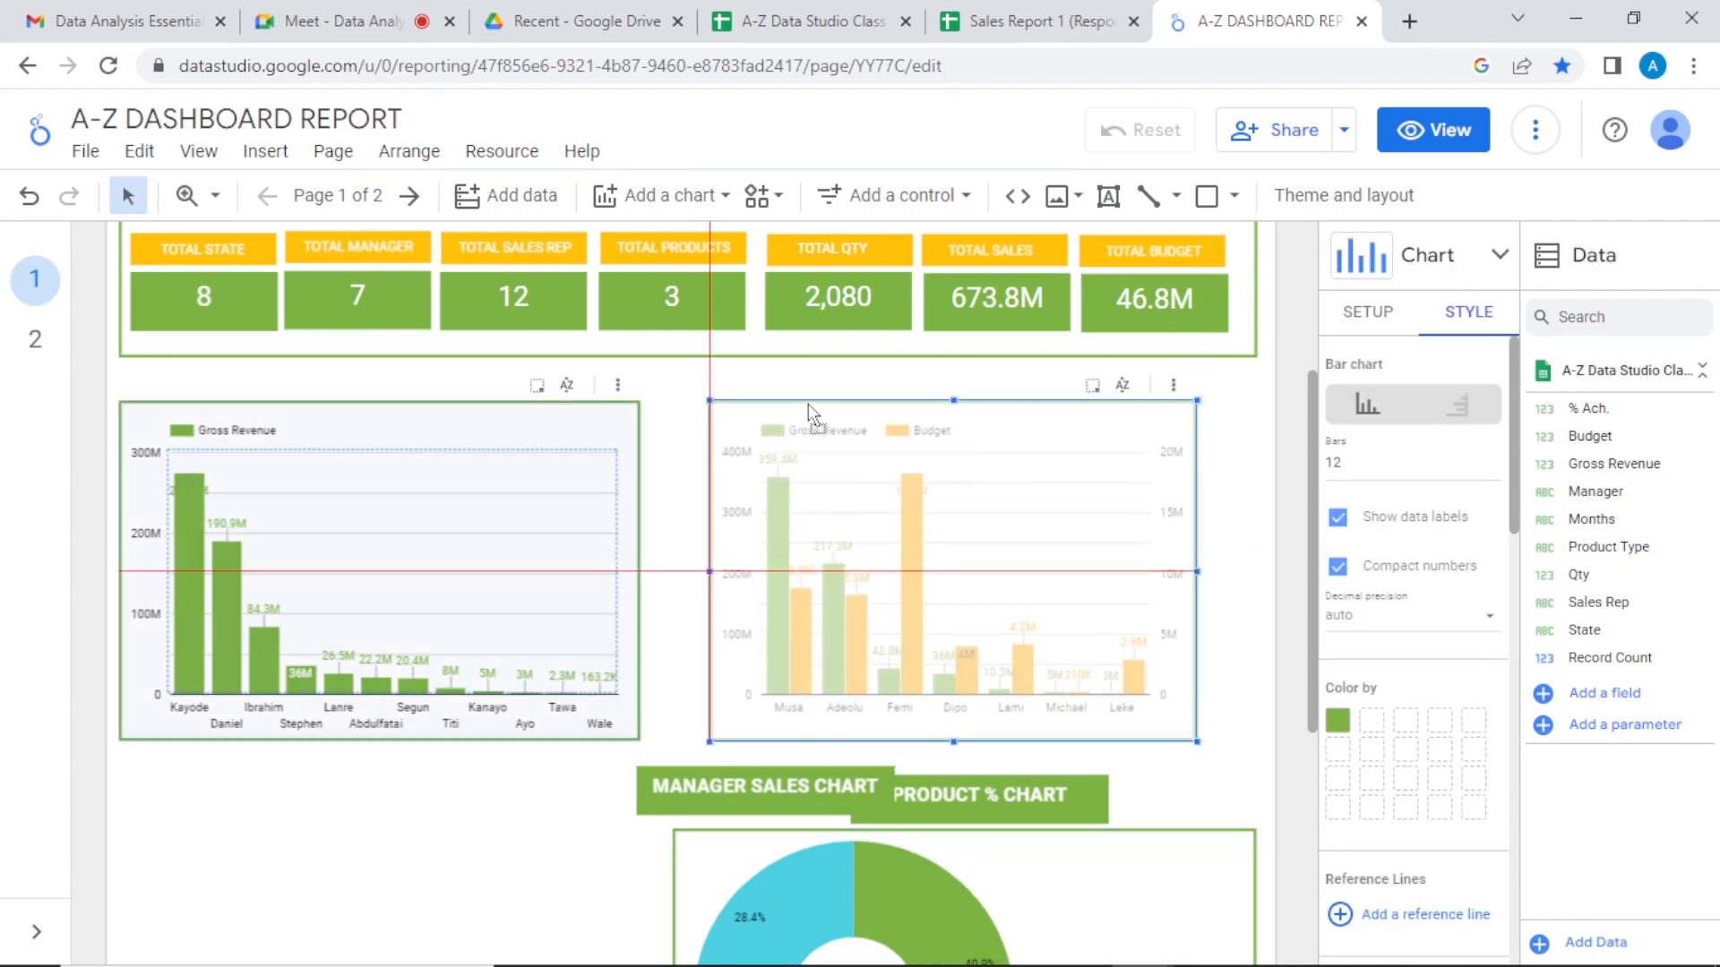
Step: Place the MANAGER SALES CHART title box over the manager chart's top border
click(704, 770)
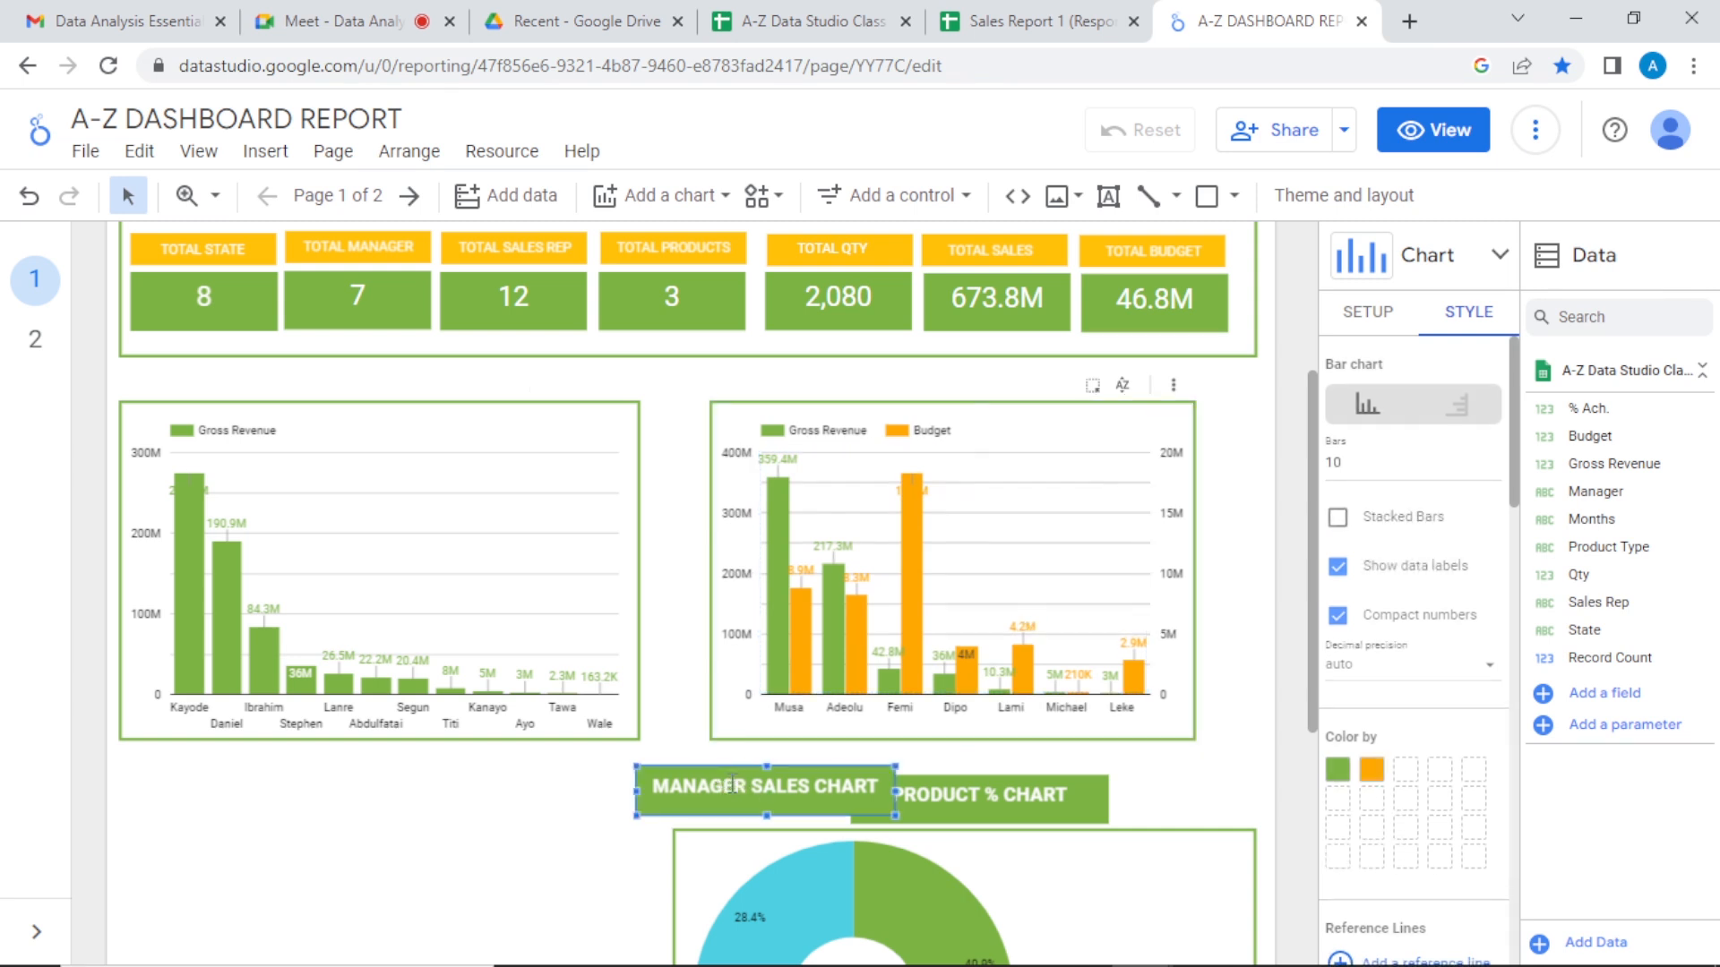
drag(704, 770, 915, 355)
click(1294, 430)
click(1040, 396)
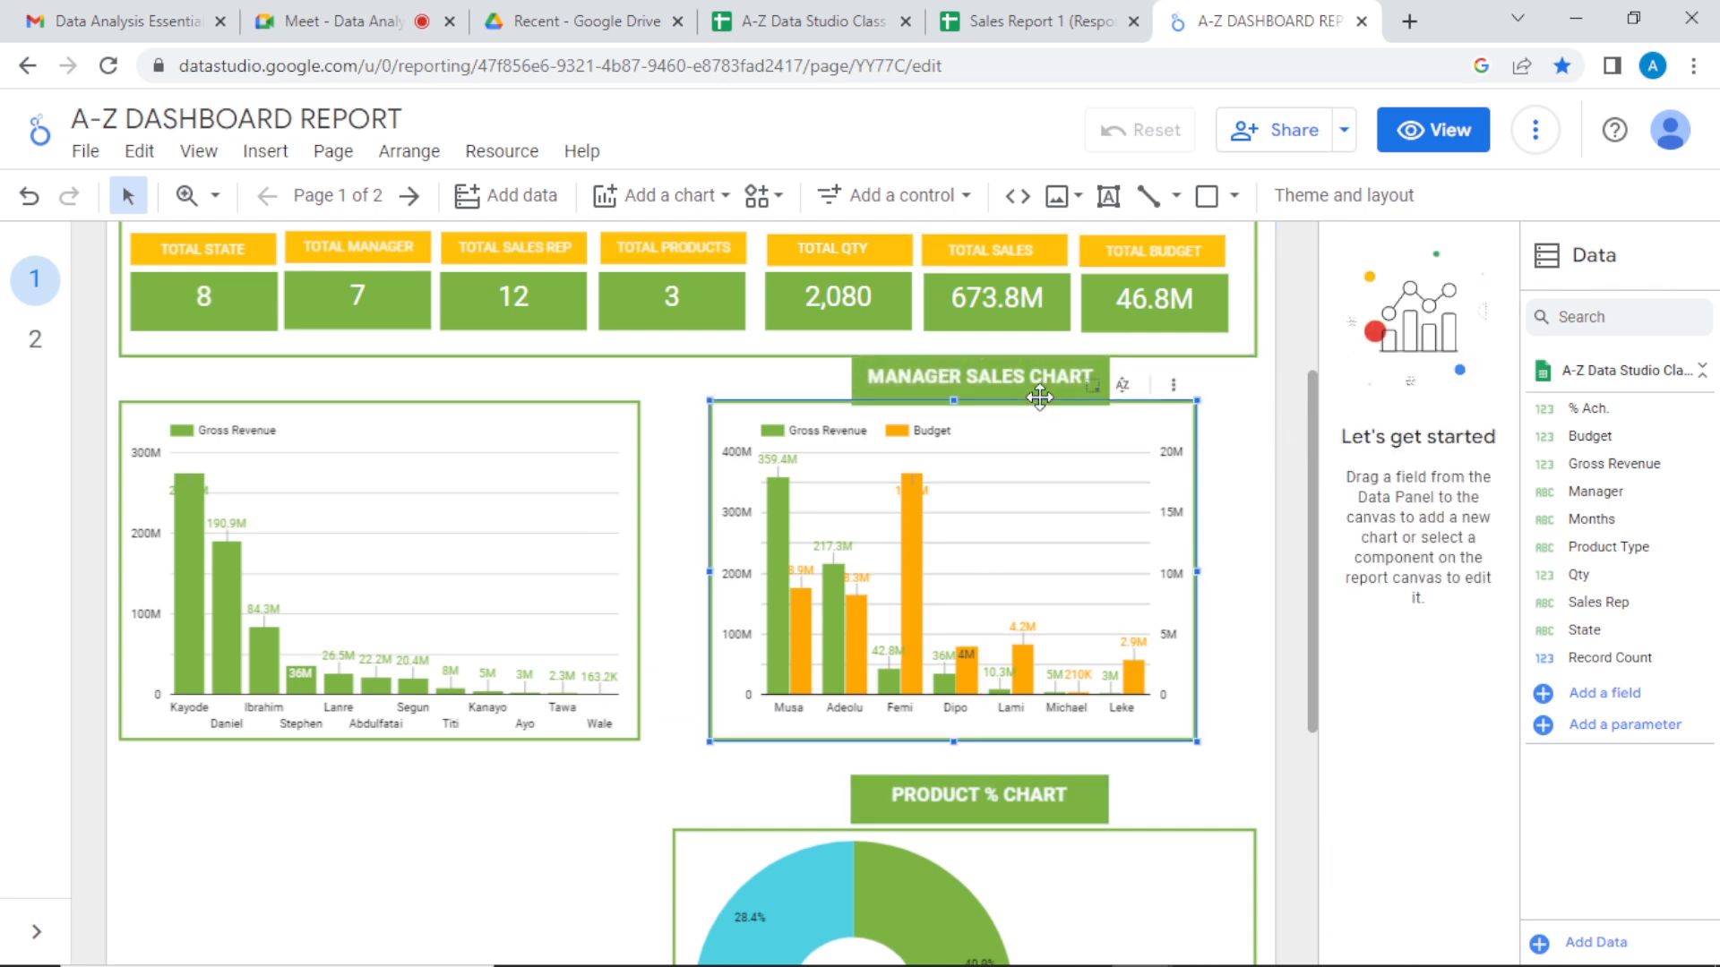
click(867, 369)
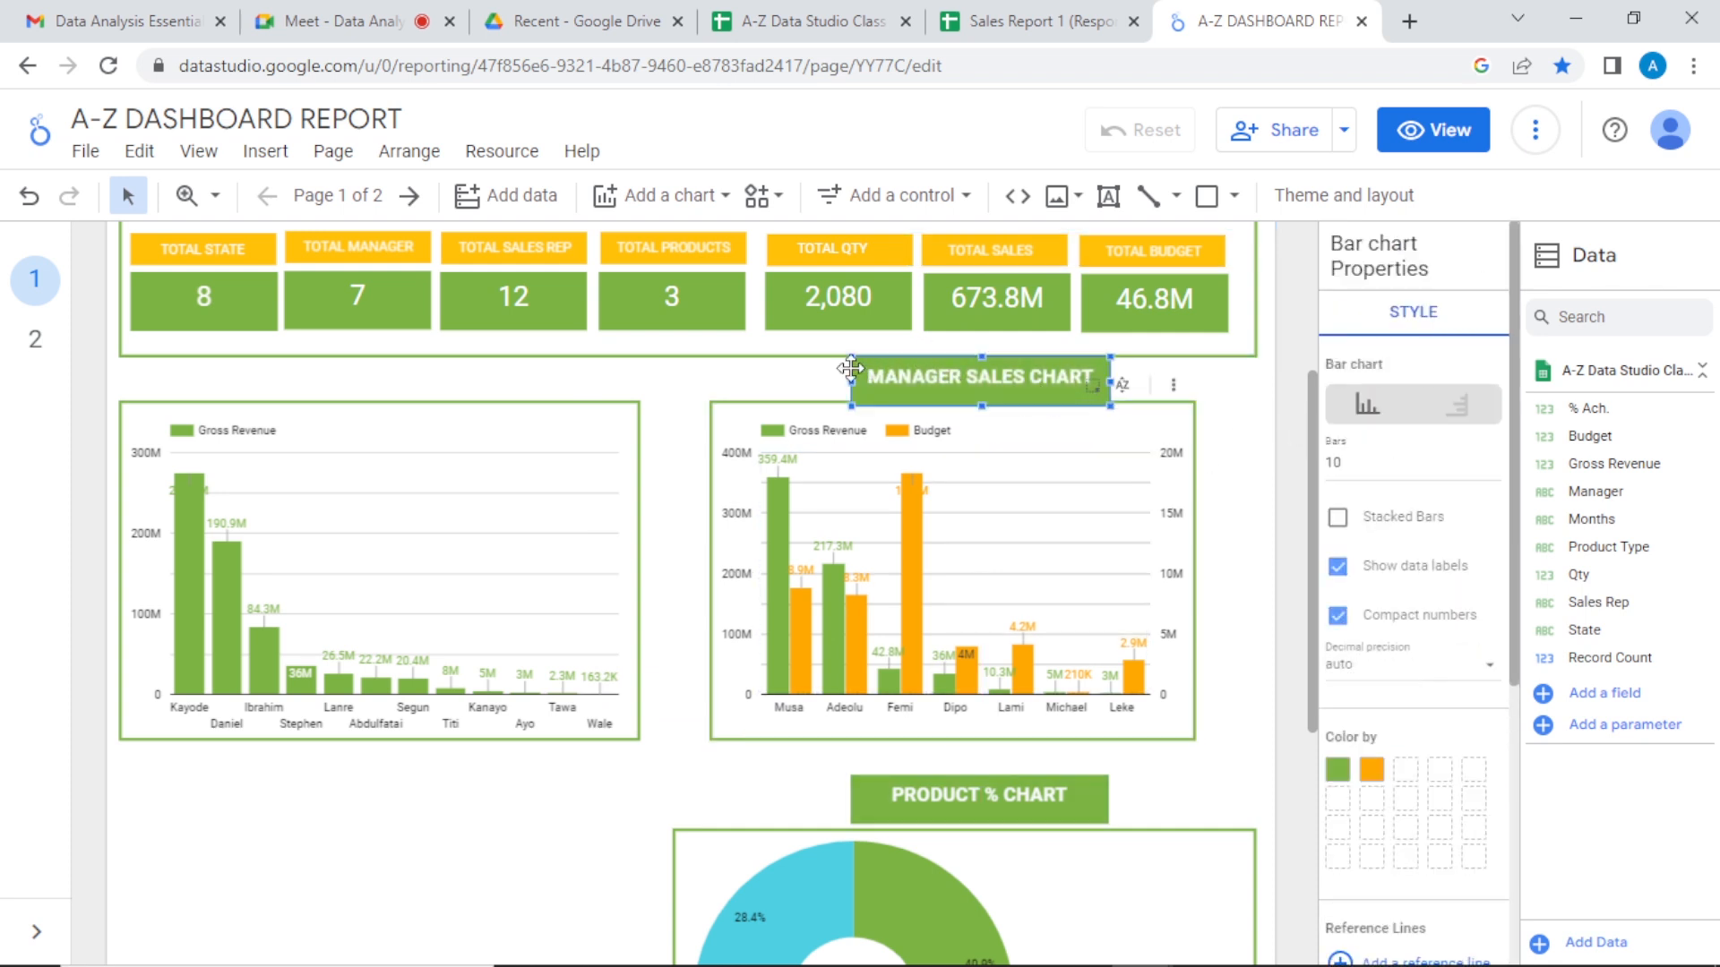
drag(867, 369, 852, 381)
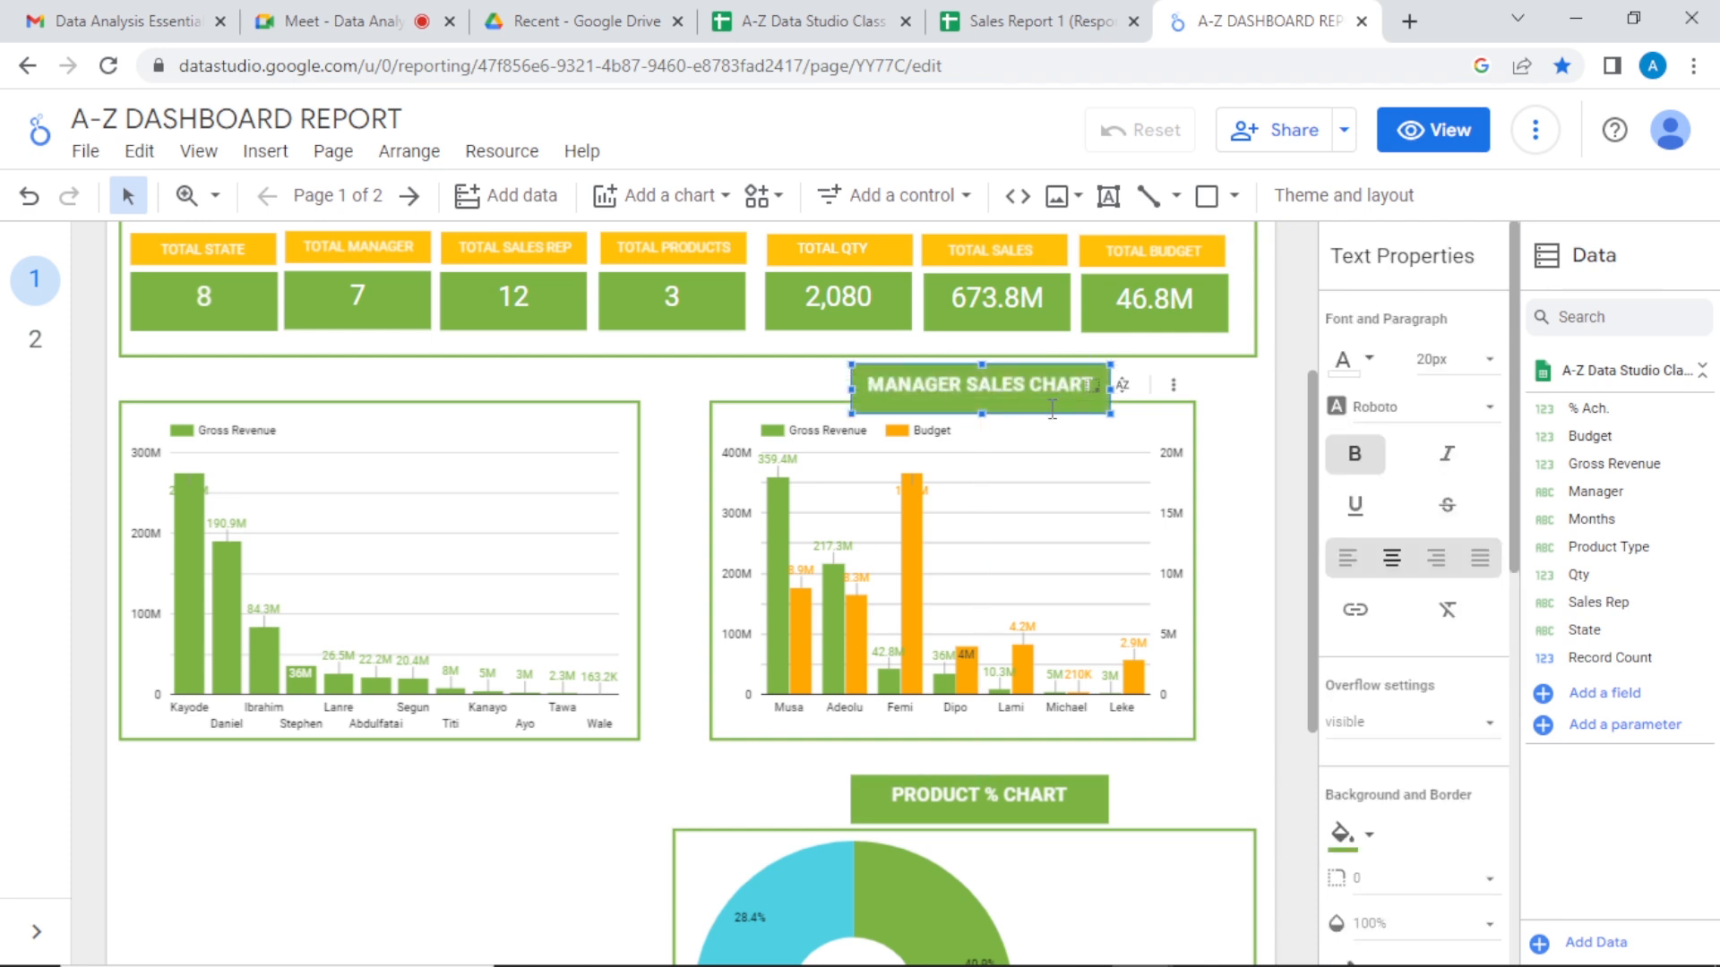
click(1293, 517)
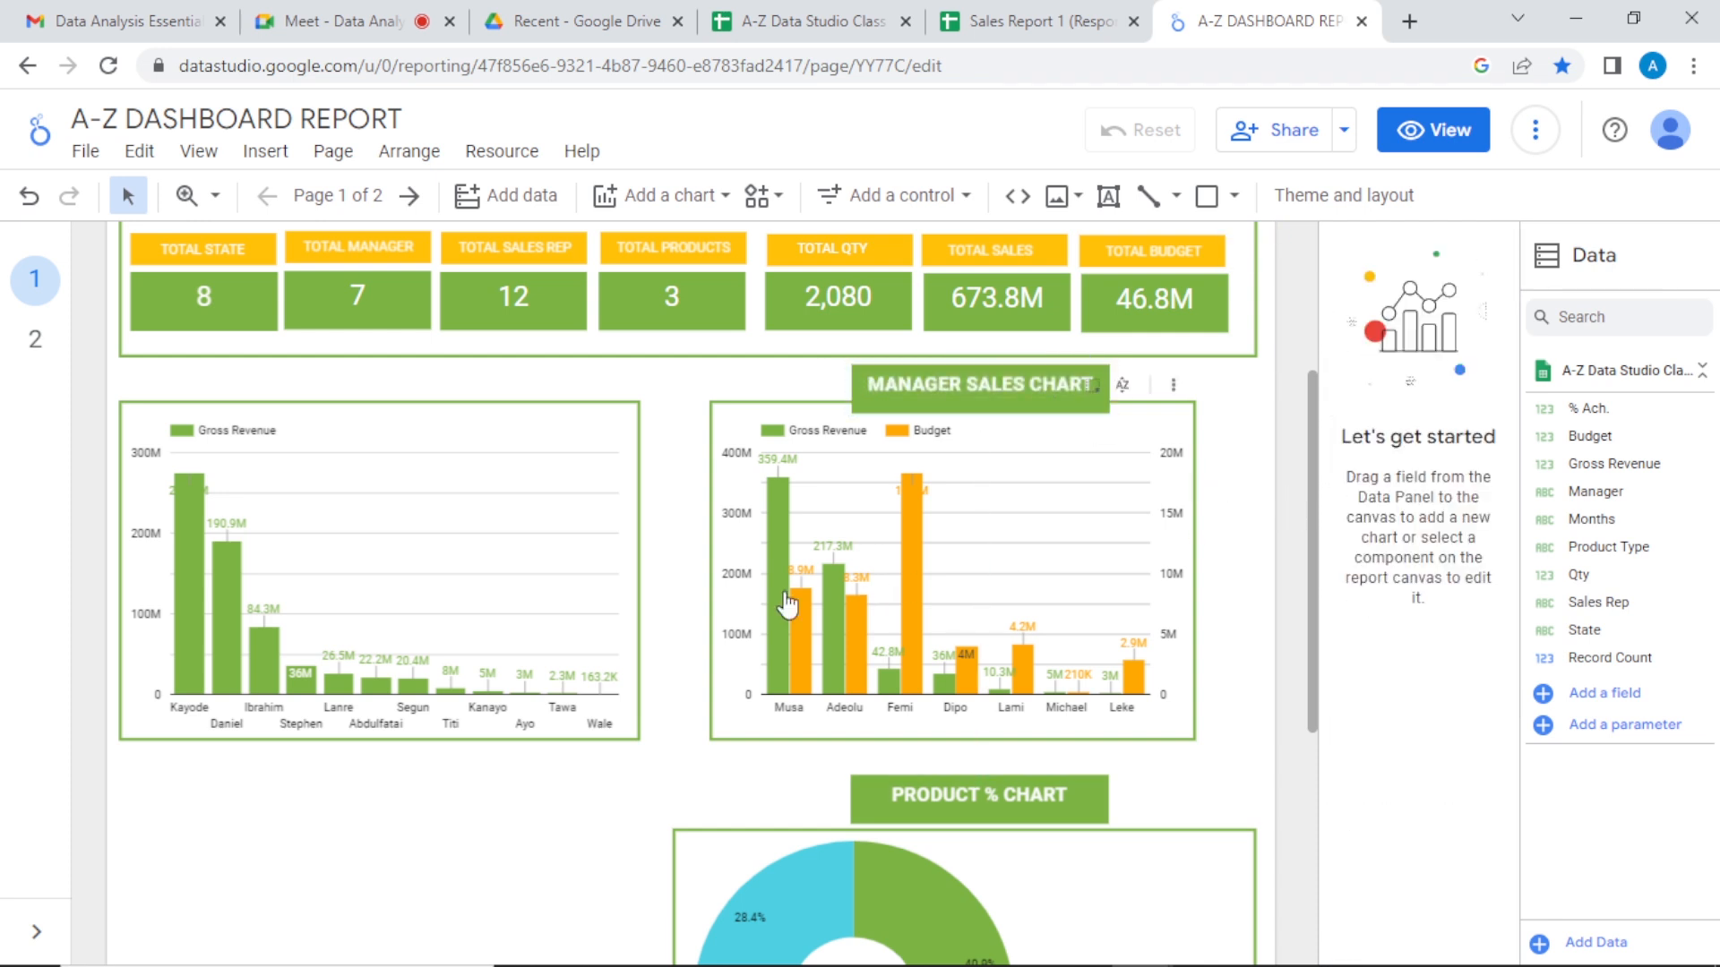
Step: Duplicate the manager chart's title box and place the copy over the sales rep chart's top border
click(963, 368)
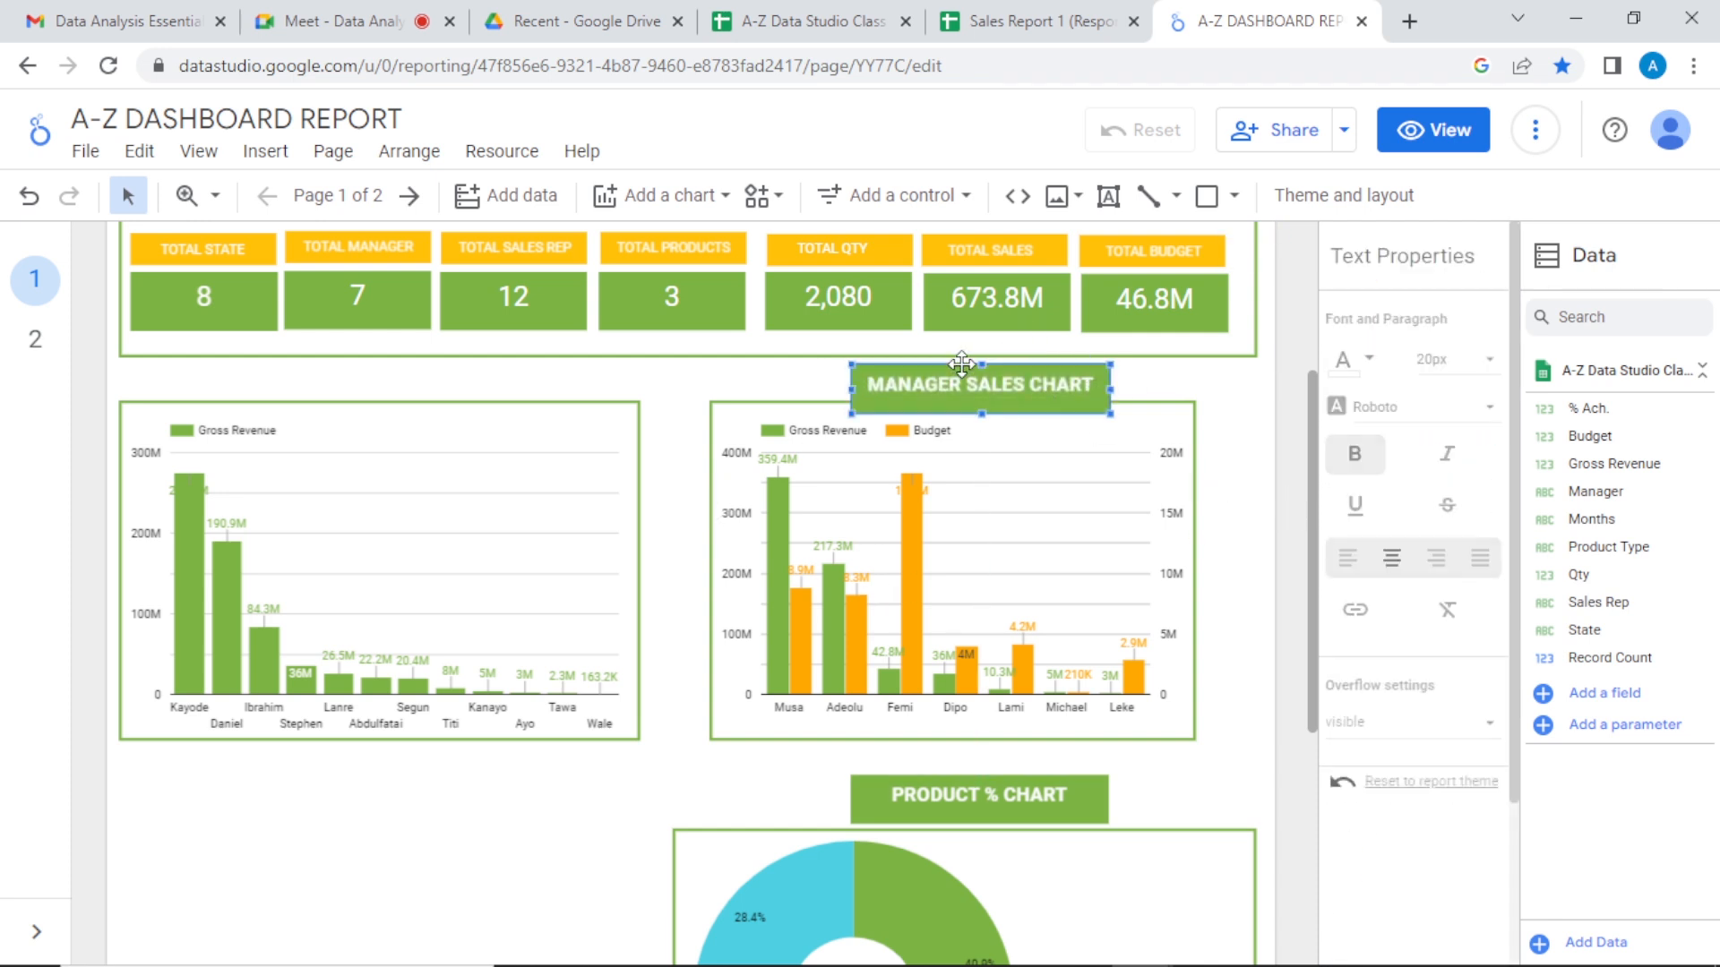
key(ctrl+d)
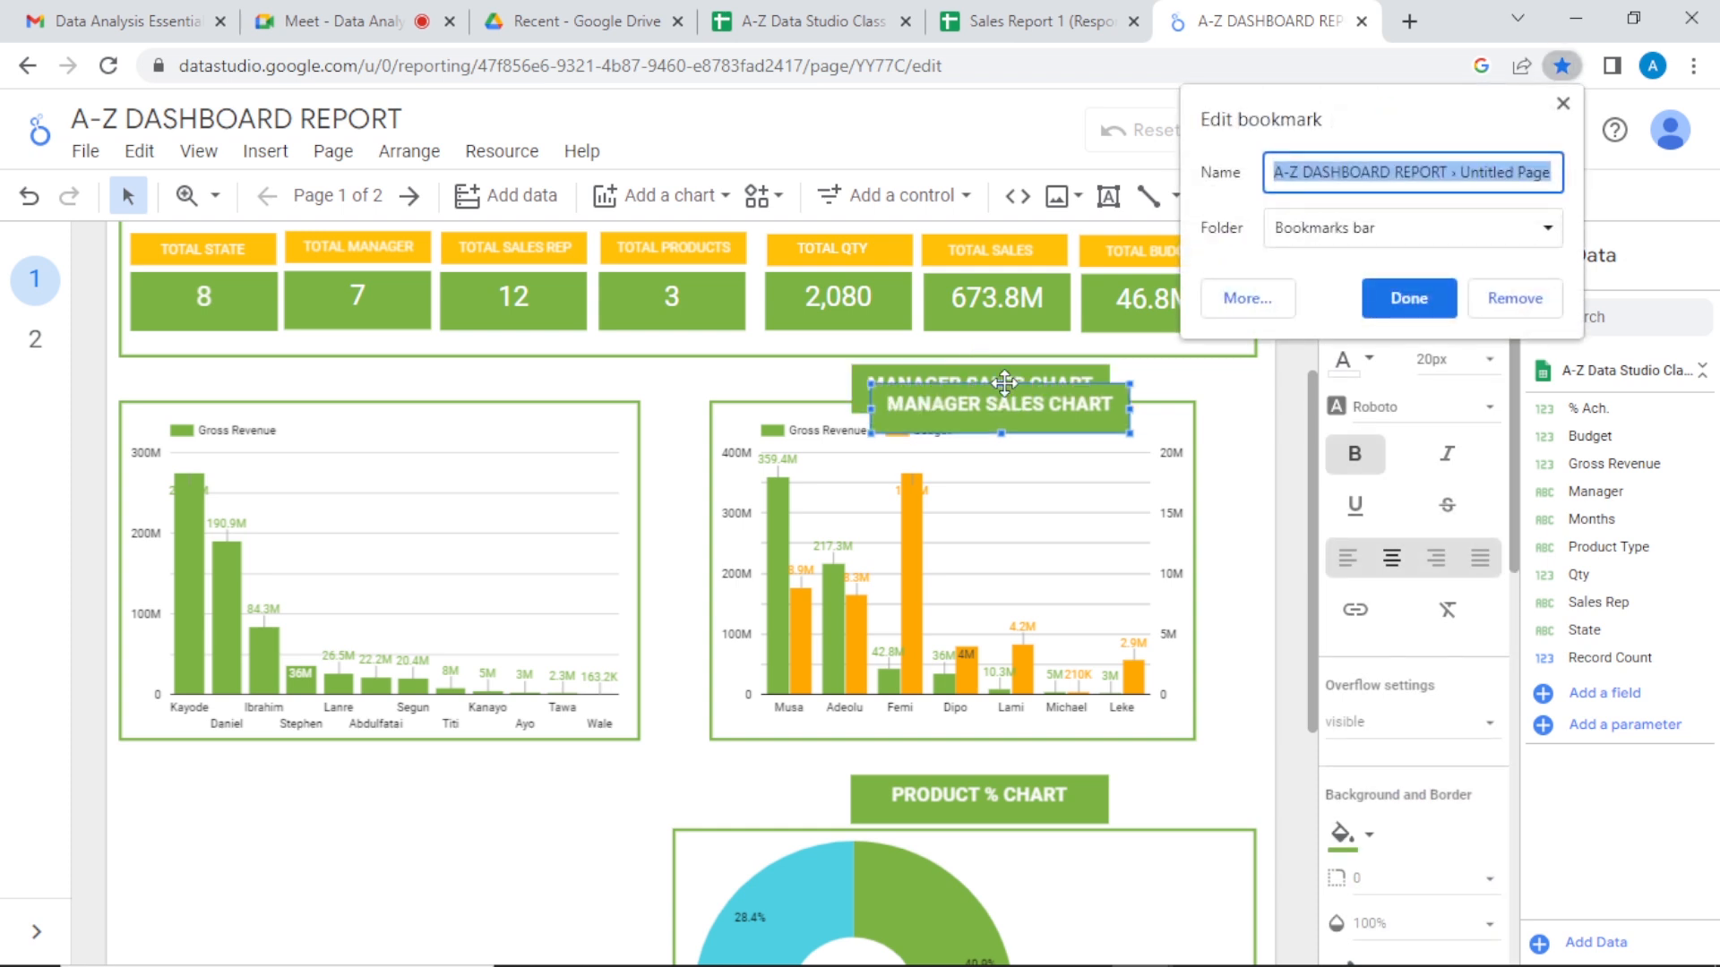
click(1410, 302)
drag(982, 390, 351, 370)
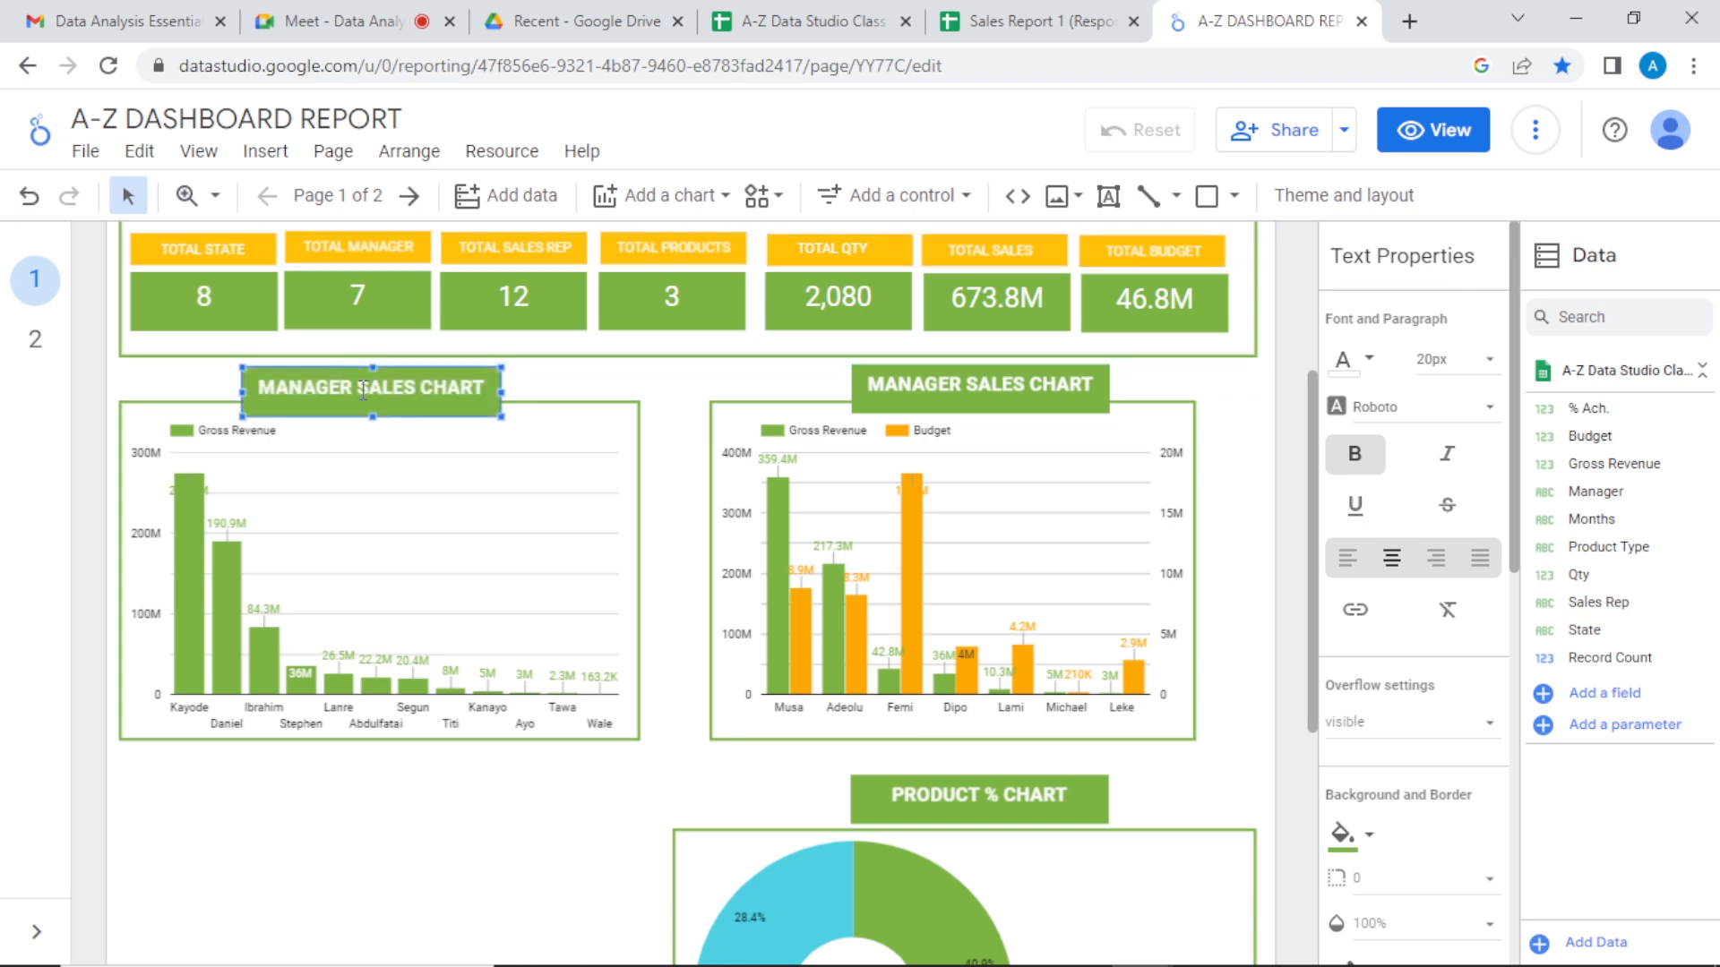
Step: Change the text of the title above the sales rep chart to SALES REP CHART
drag(354, 380, 257, 408)
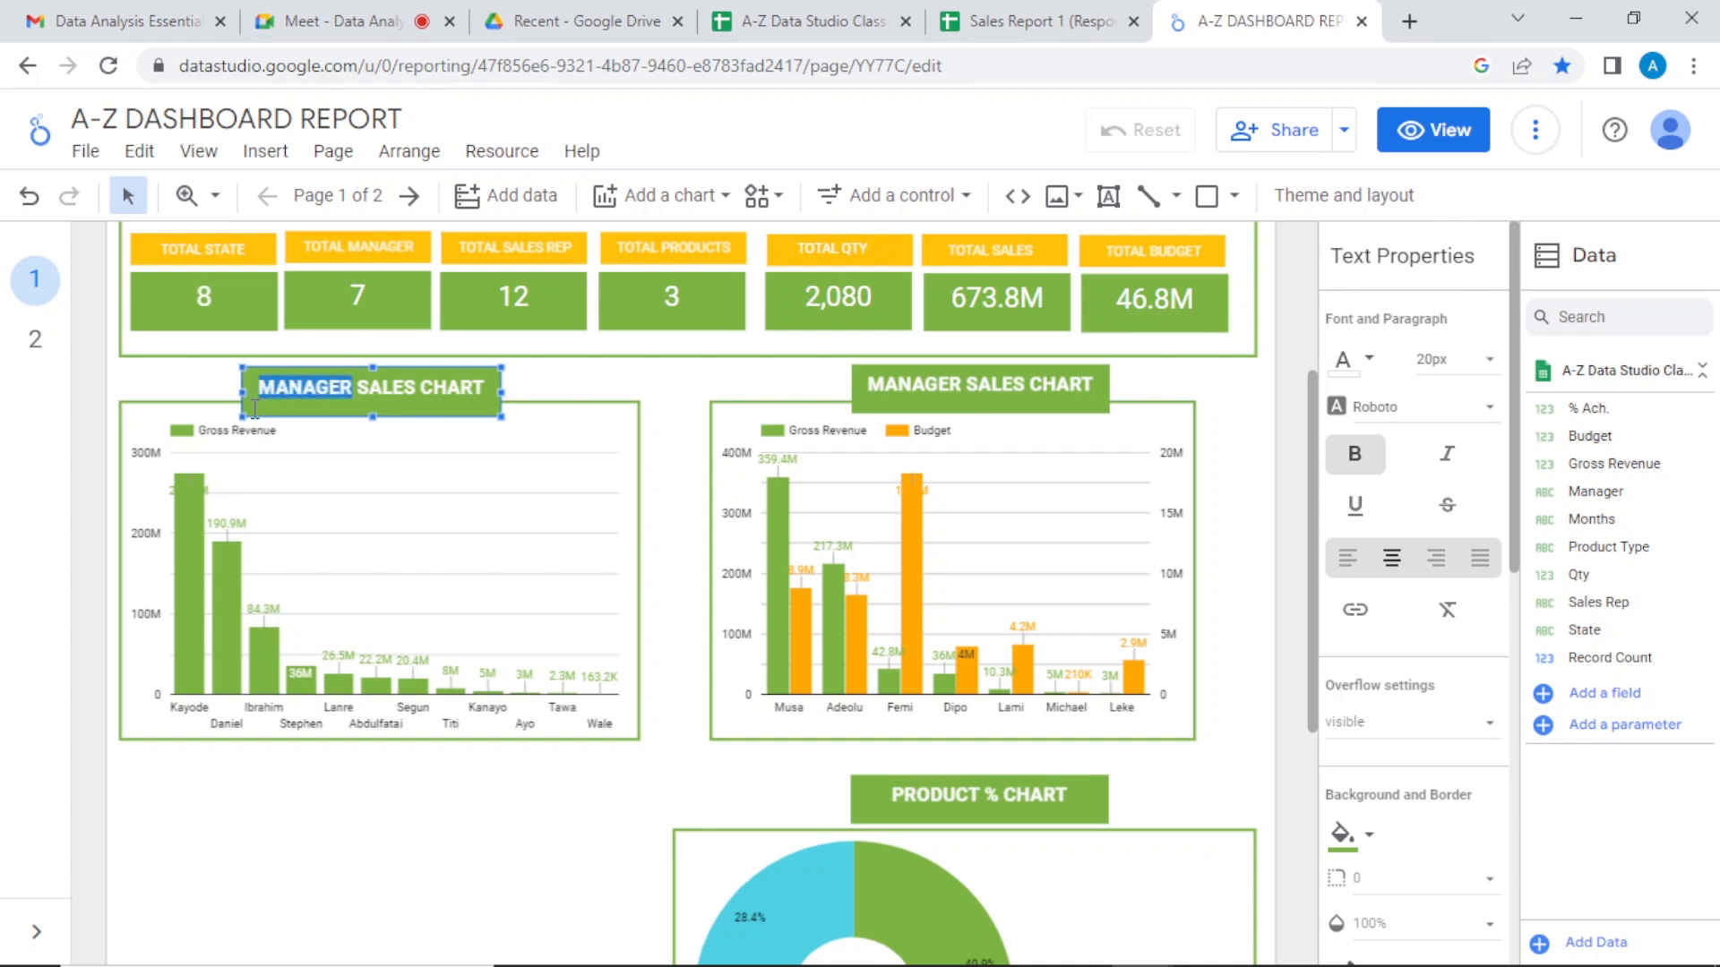
text(SALES )
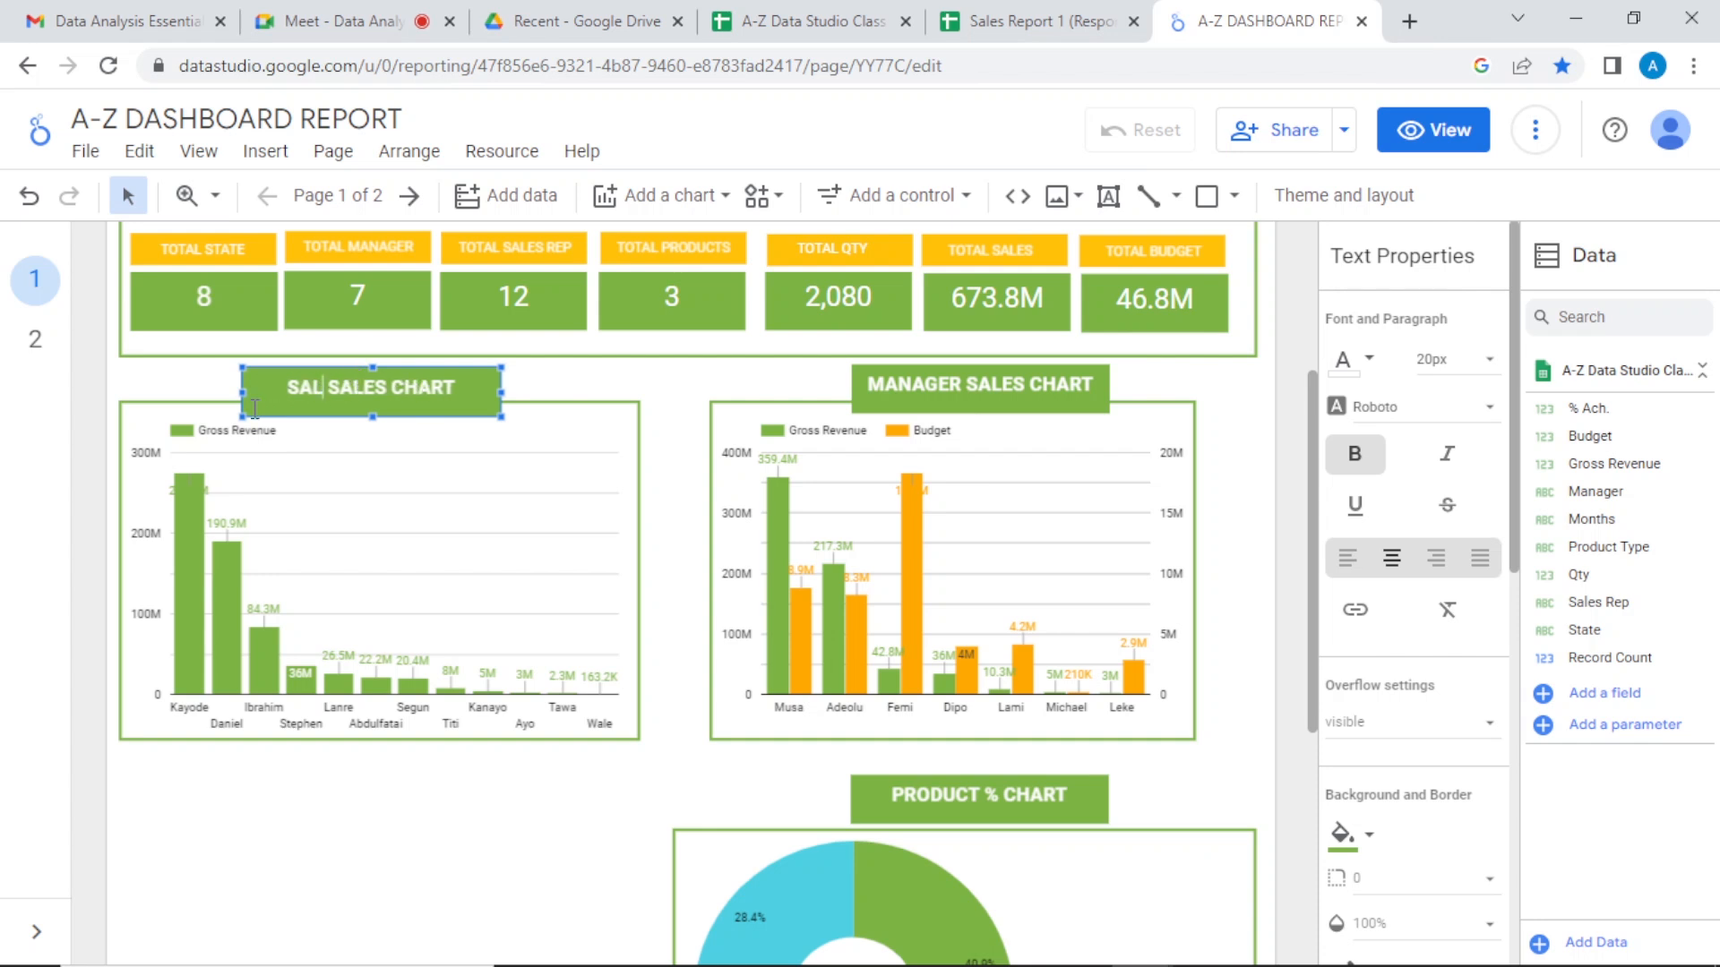
text(RE)
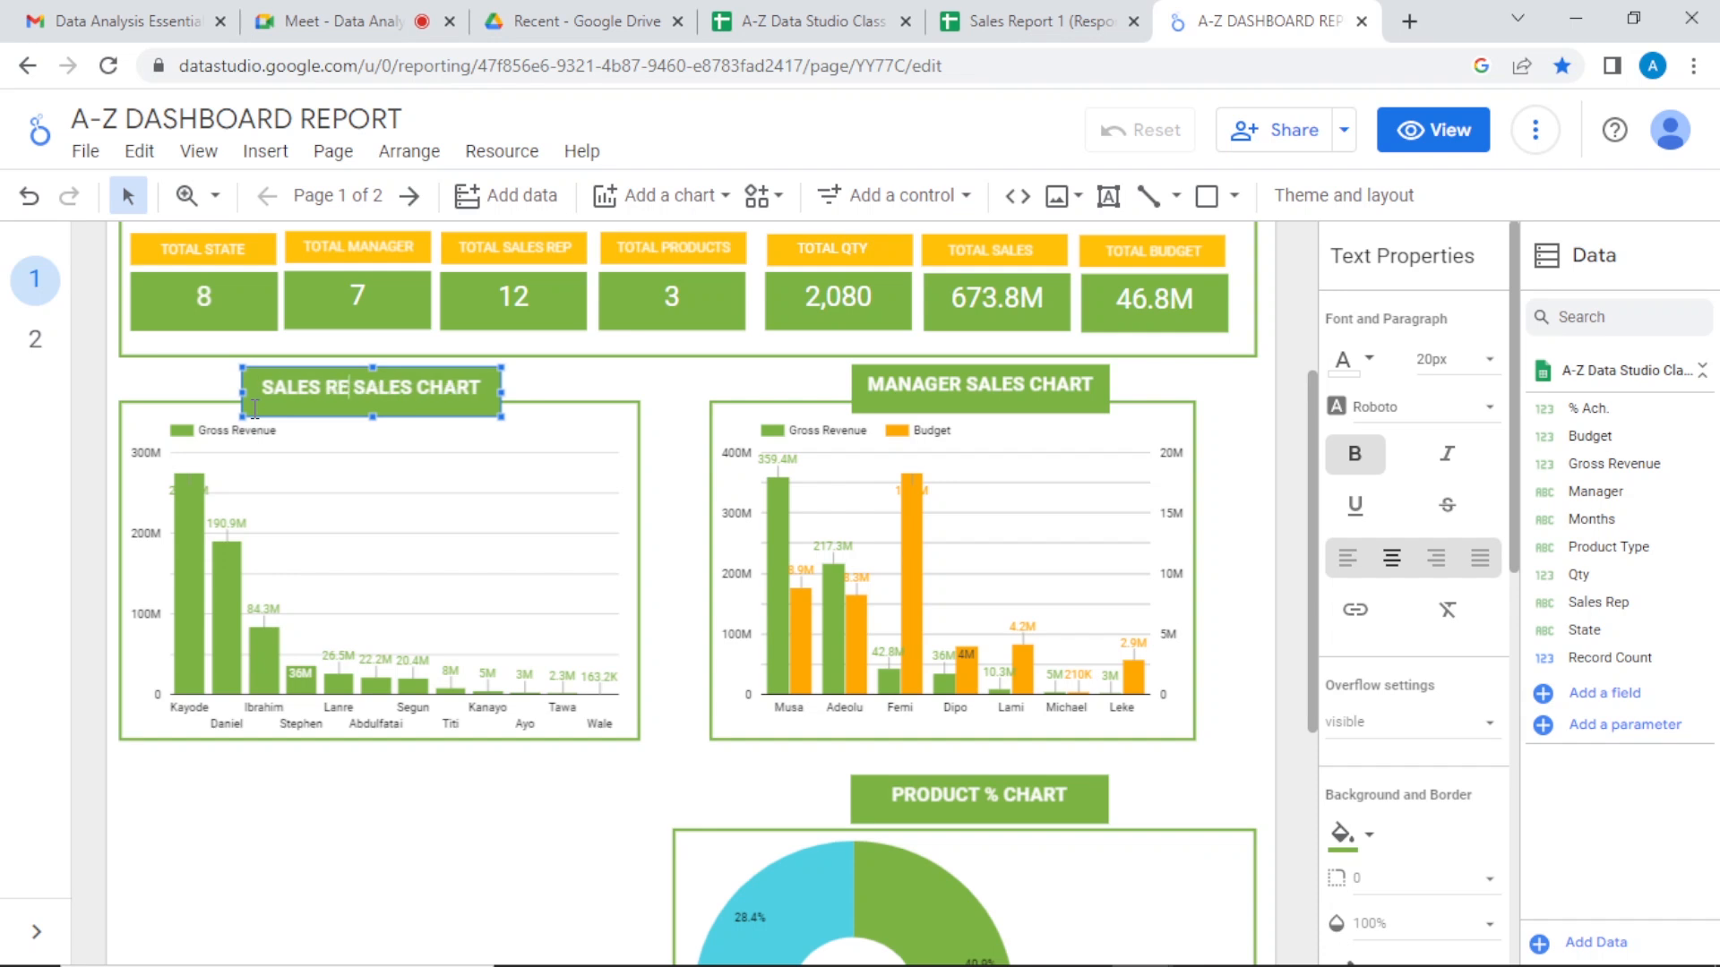
text(P)
key(Delete)
key(Delete)
key(Delete)
key(Delete)
key(Delete)
key(Delete)
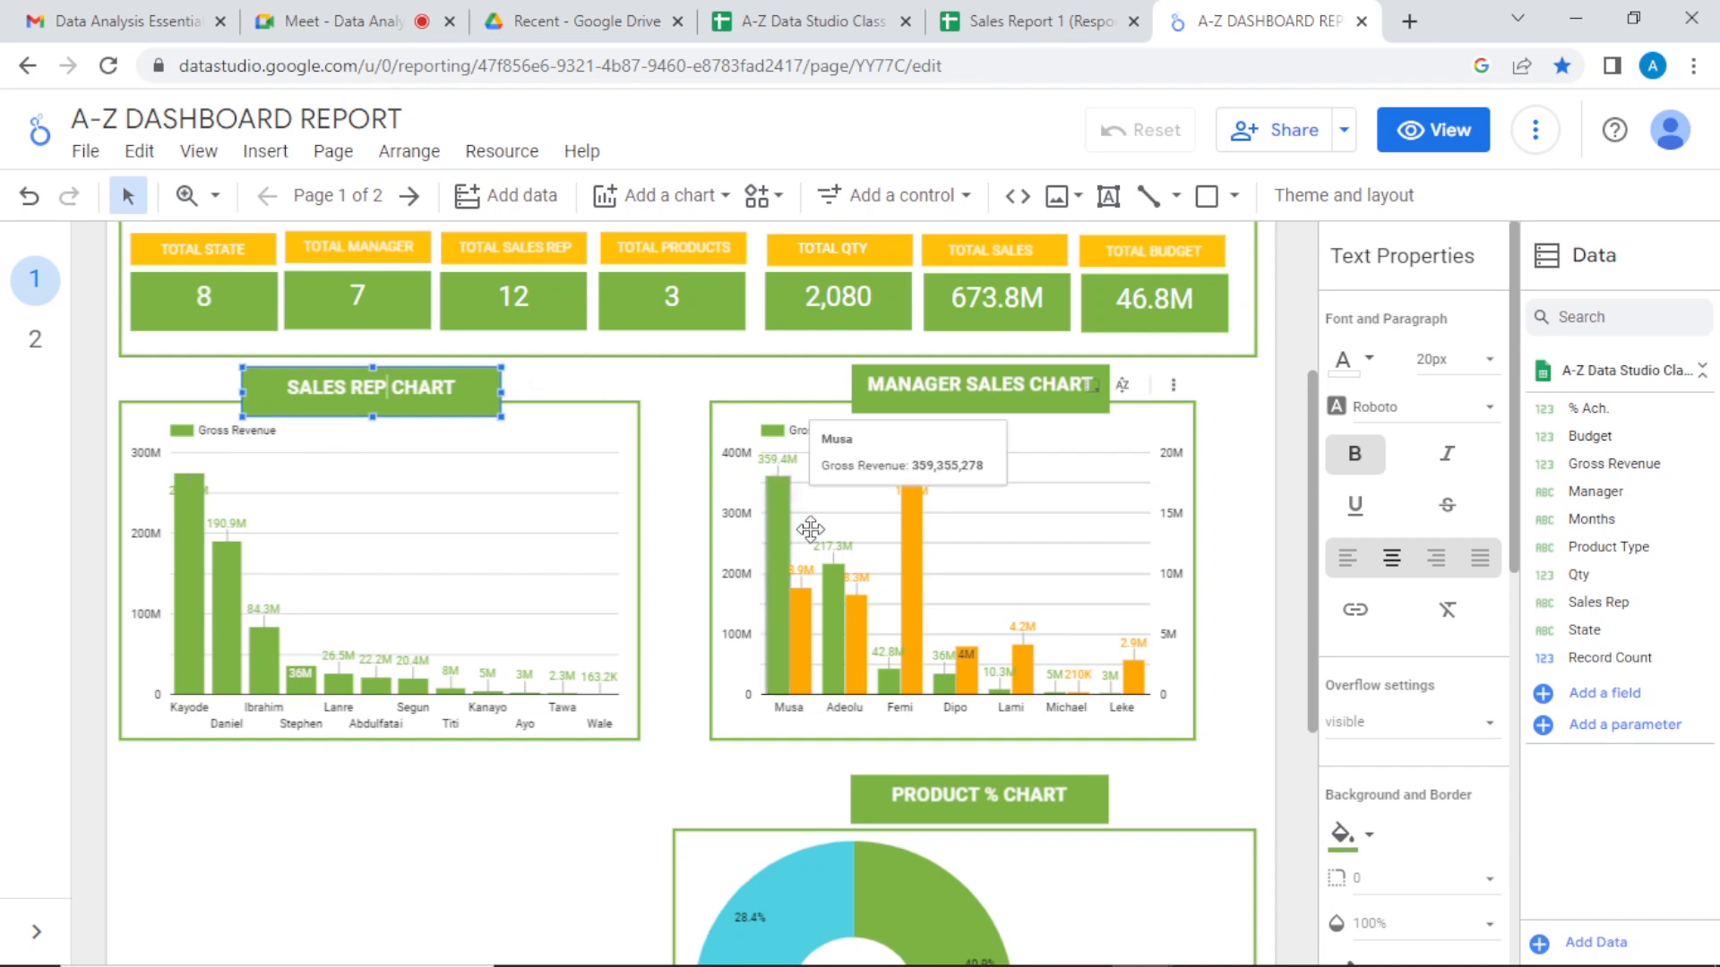
Step: Move the donut chart below the sales rep chart and narrow it to the same width
drag(1310, 605, 1338, 770)
drag(1174, 496, 621, 455)
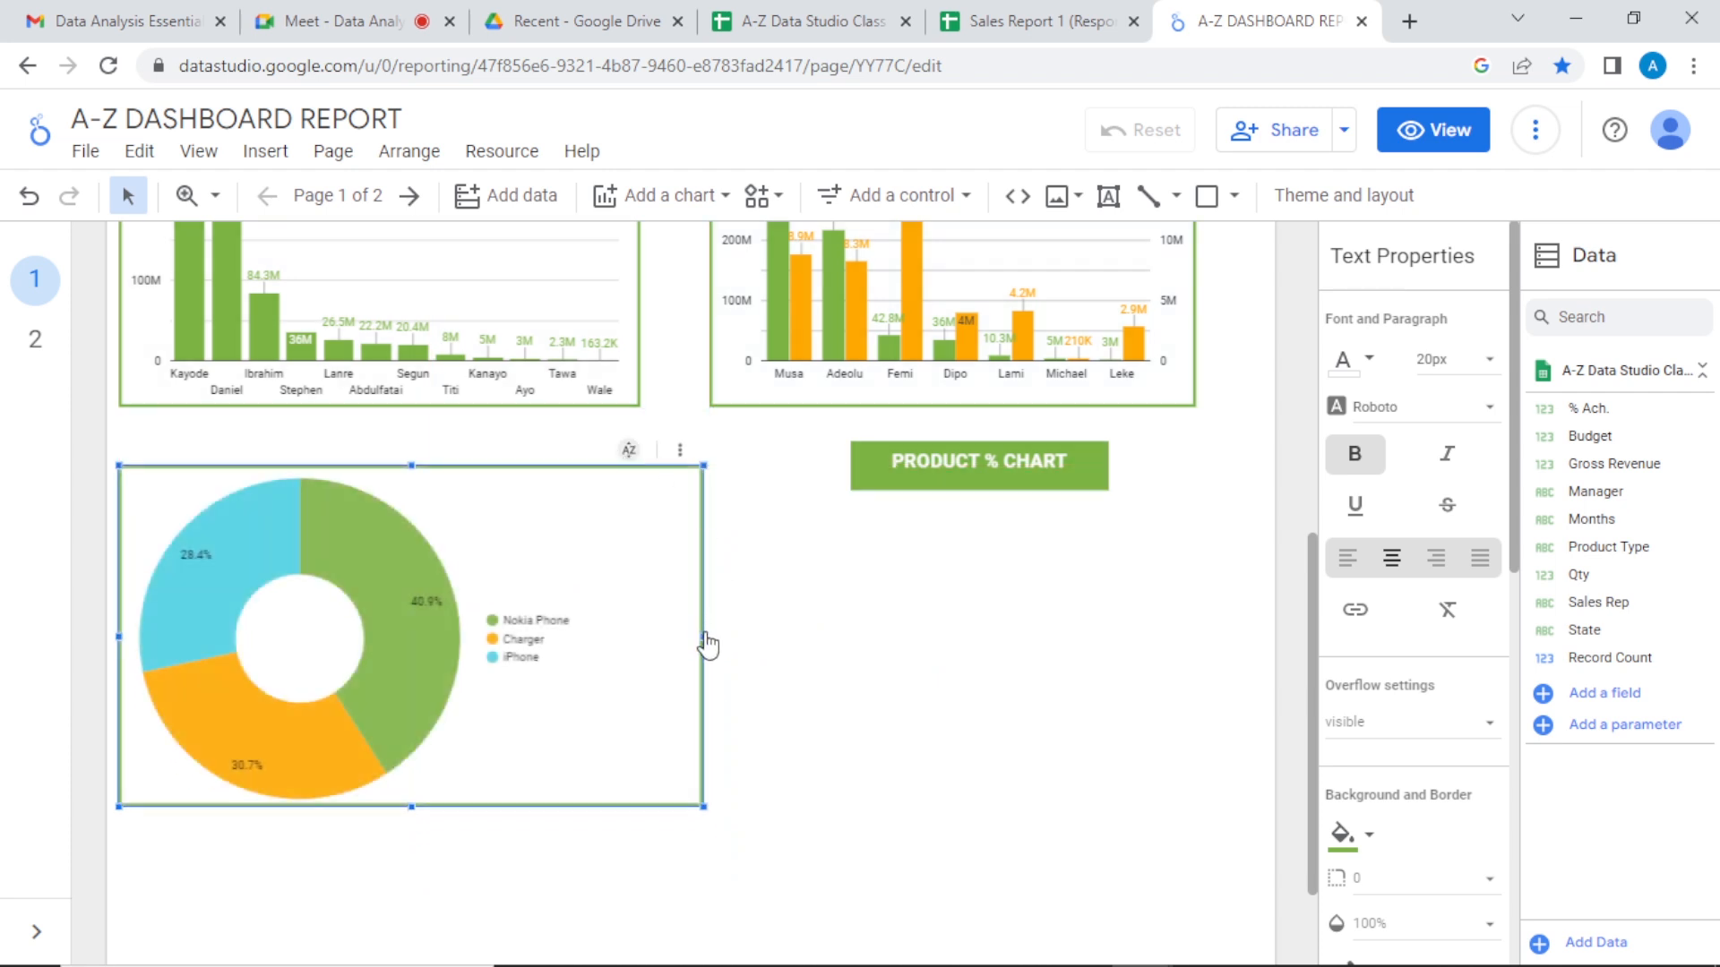
drag(703, 638, 639, 620)
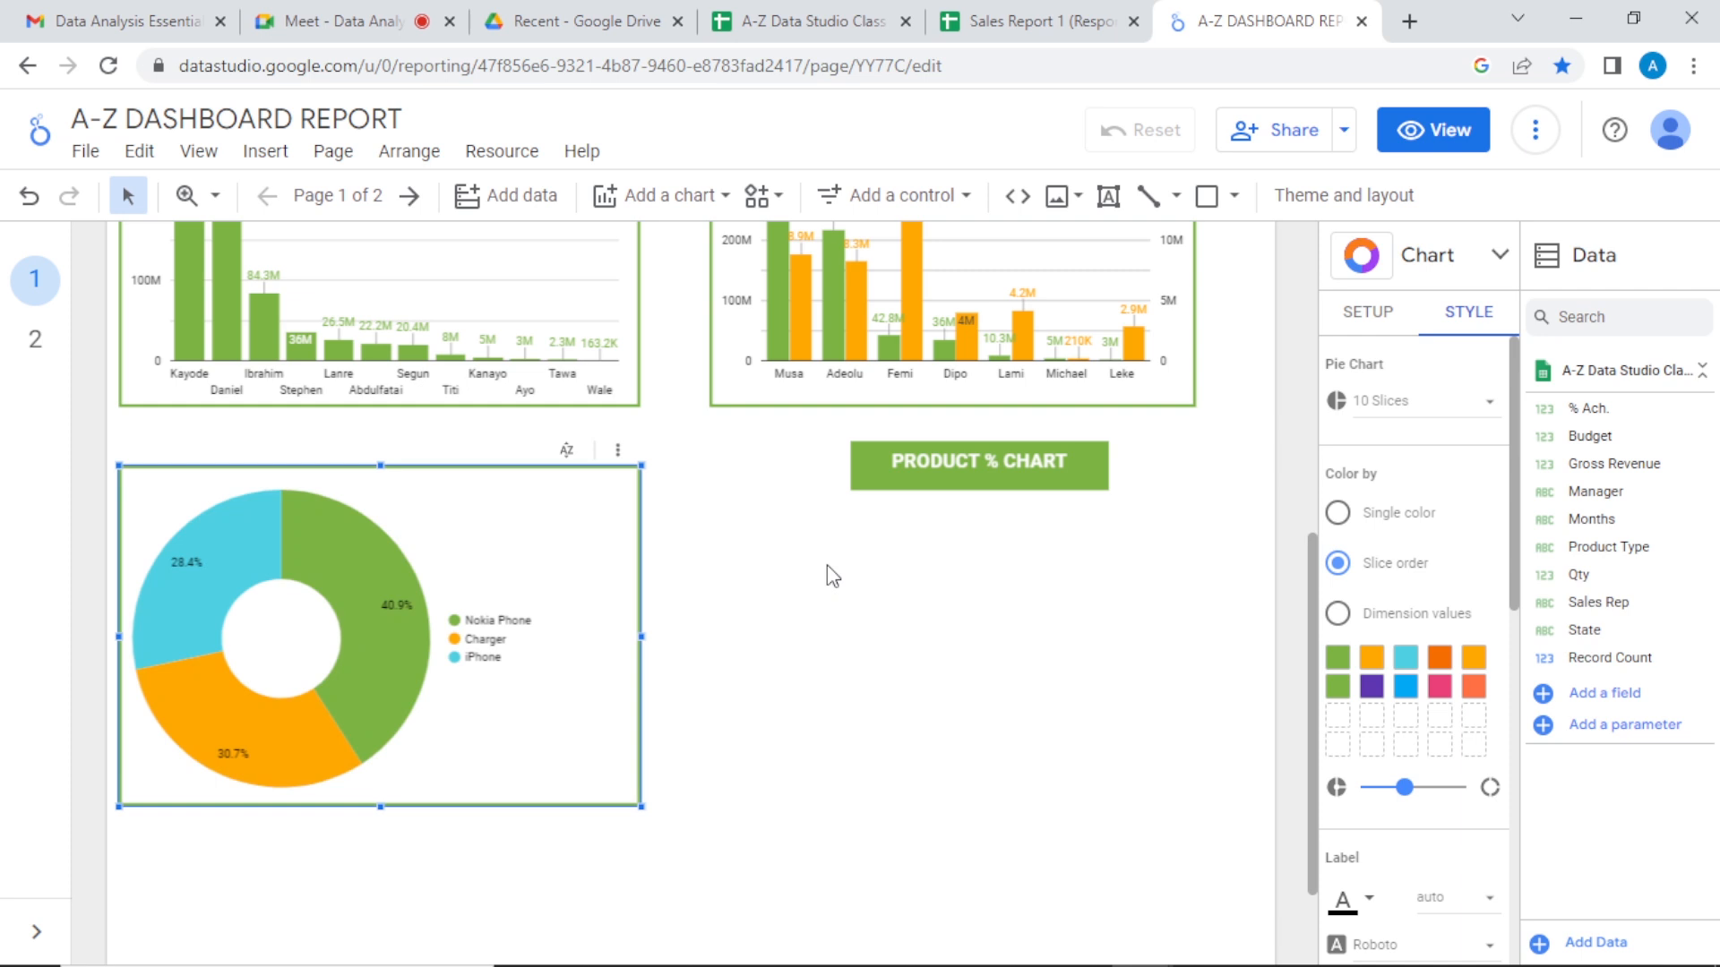
Step: Move the PRODUCT % CHART title box over the donut chart's top border
click(983, 476)
drag(1018, 438, 420, 430)
click(719, 519)
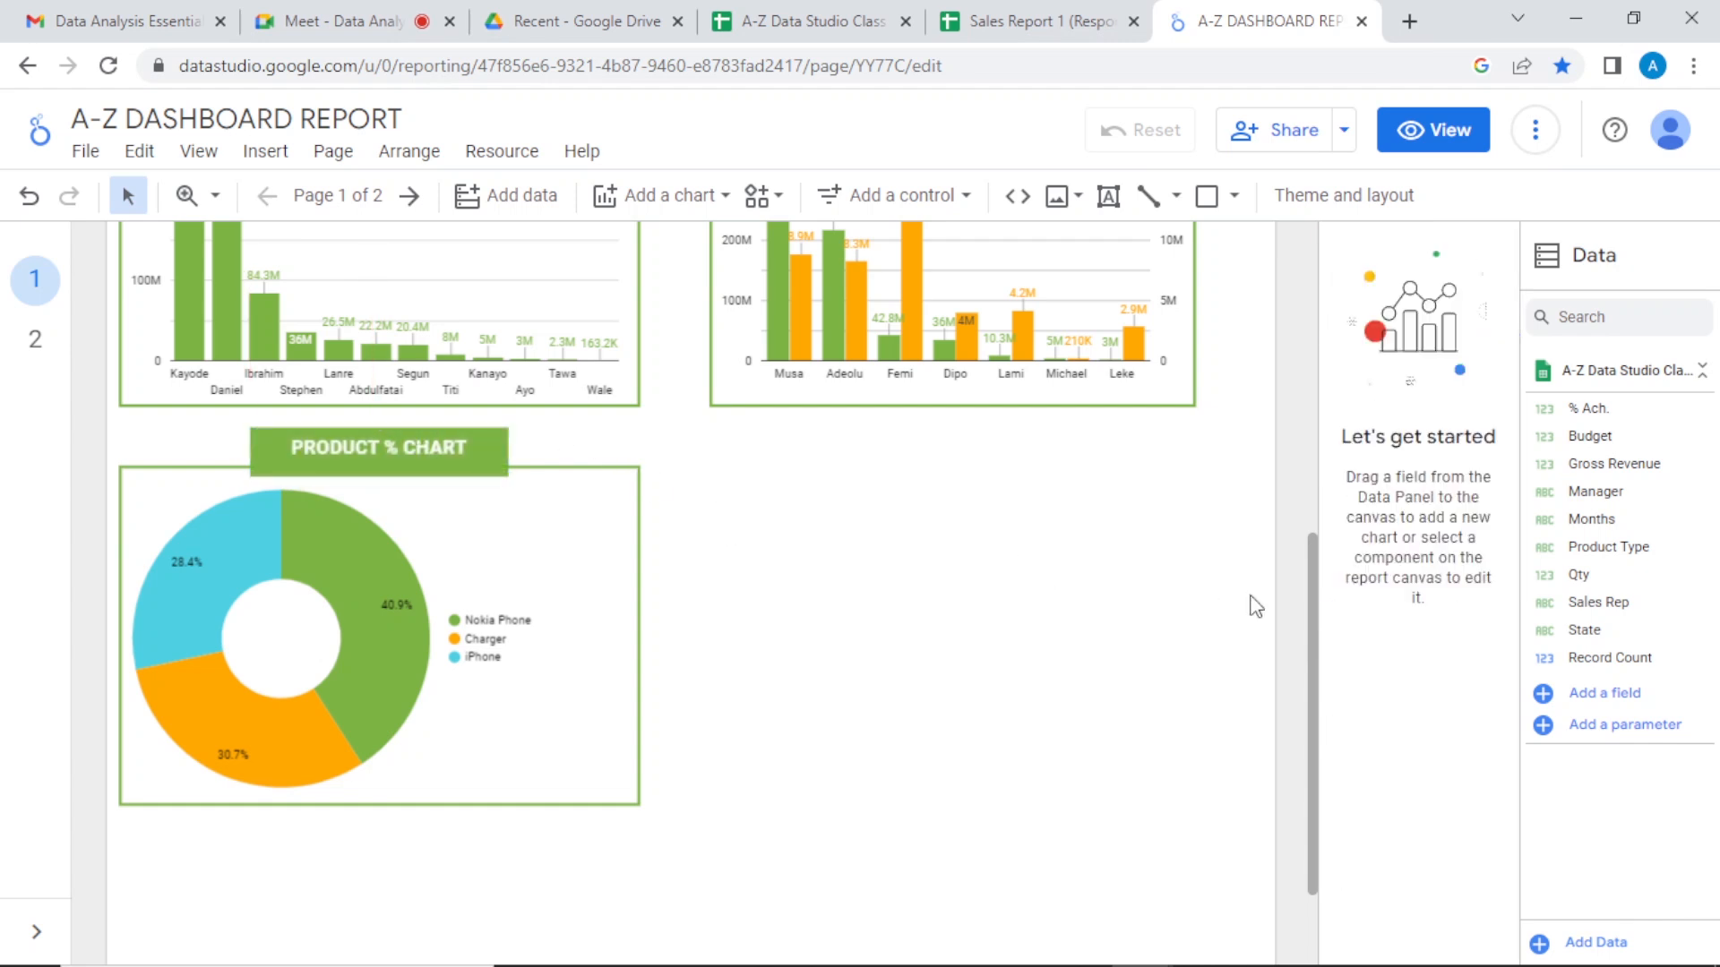
Step: Add a time series chart in the empty space below the manager chart, level with the donut chart
mouse_move(1313, 624)
mouse_down()
mouse_move(1299, 305)
mouse_move(1325, 640)
mouse_up()
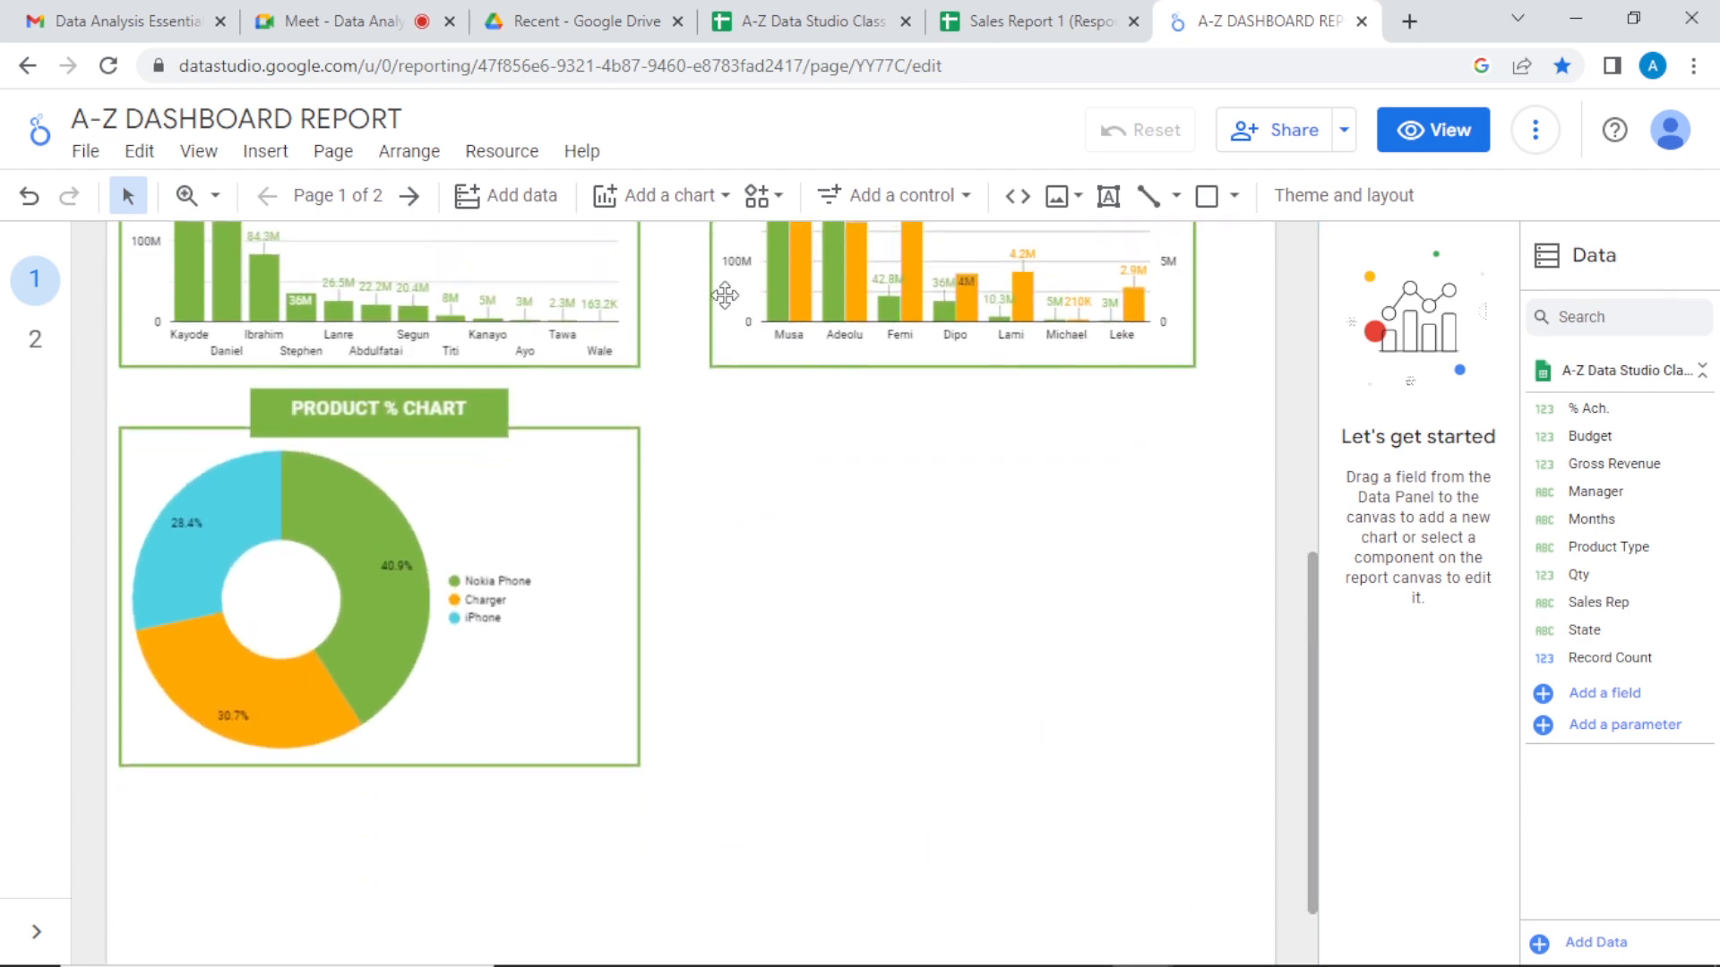
click(722, 201)
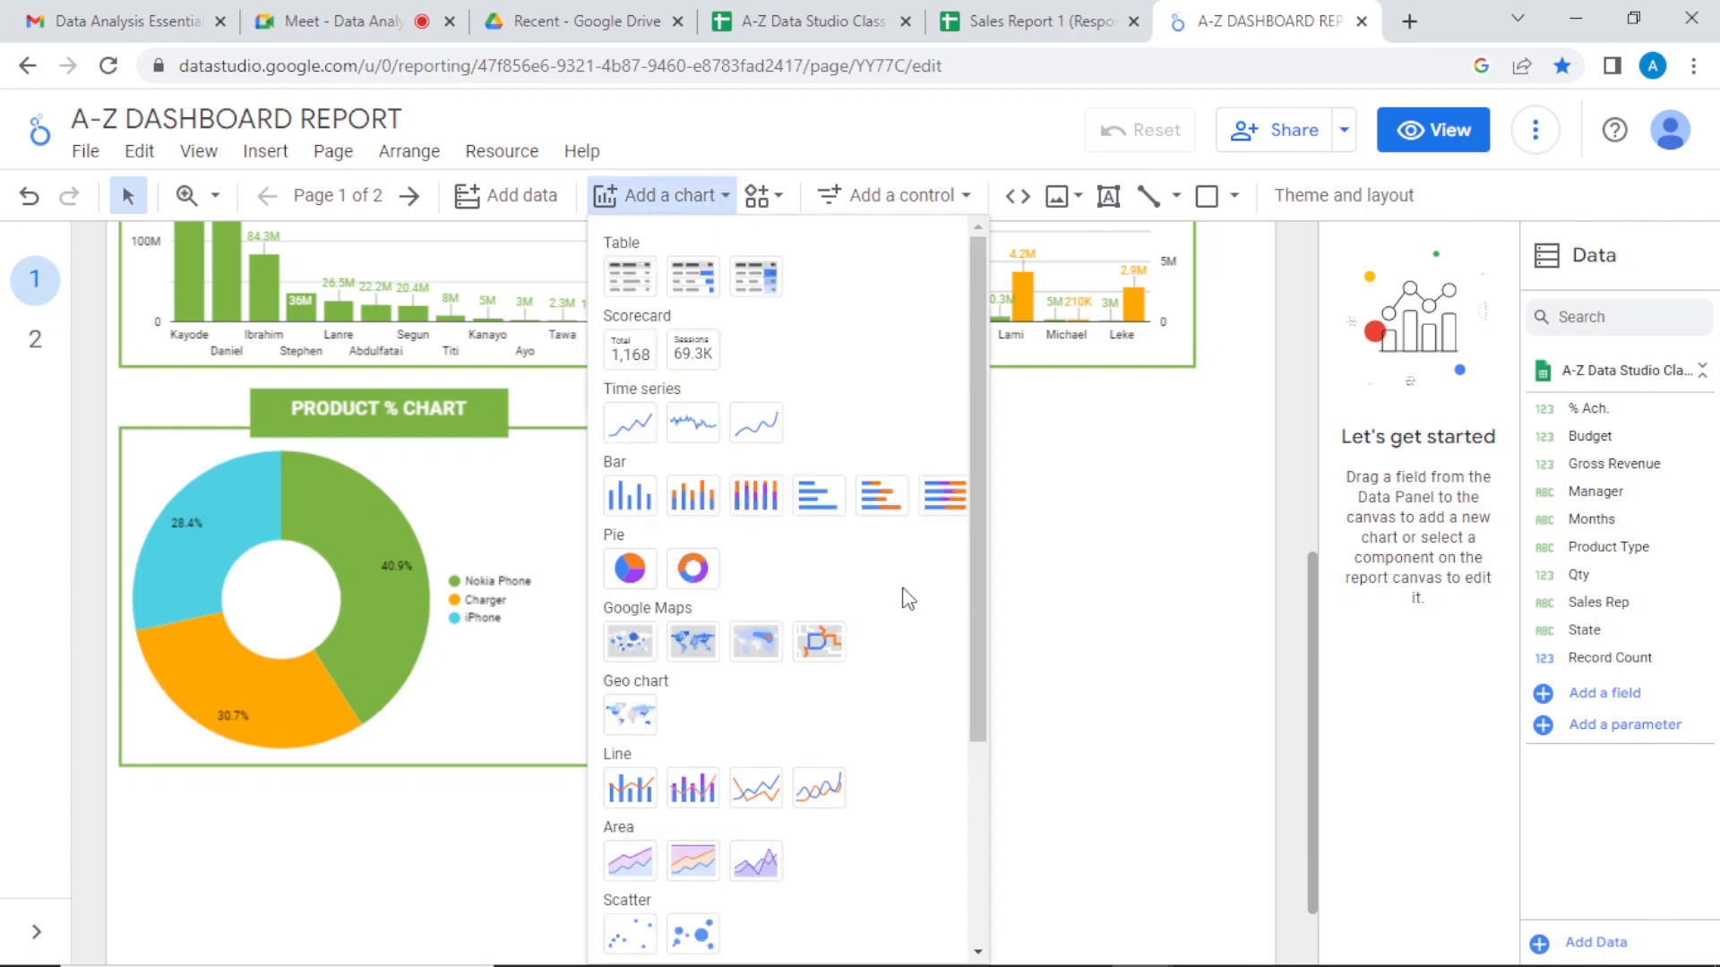
click(647, 436)
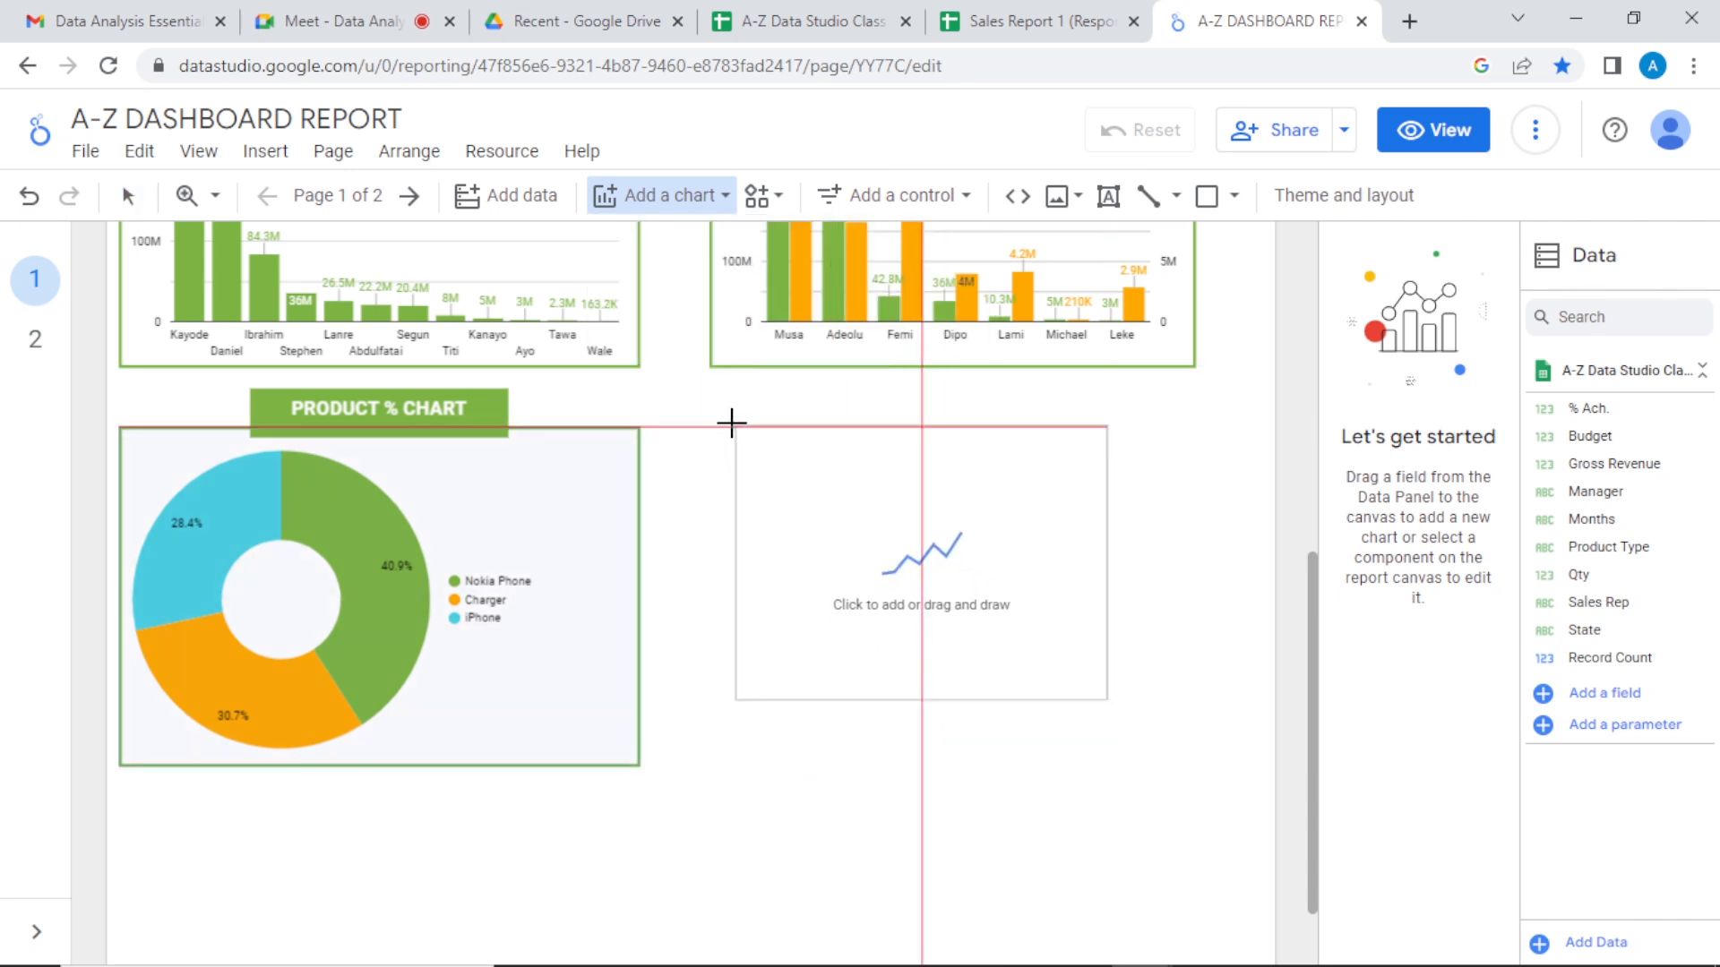
mouse_move(711, 424)
mouse_down()
mouse_move(932, 660)
mouse_move(1110, 726)
mouse_move(1190, 728)
mouse_move(1201, 758)
mouse_up()
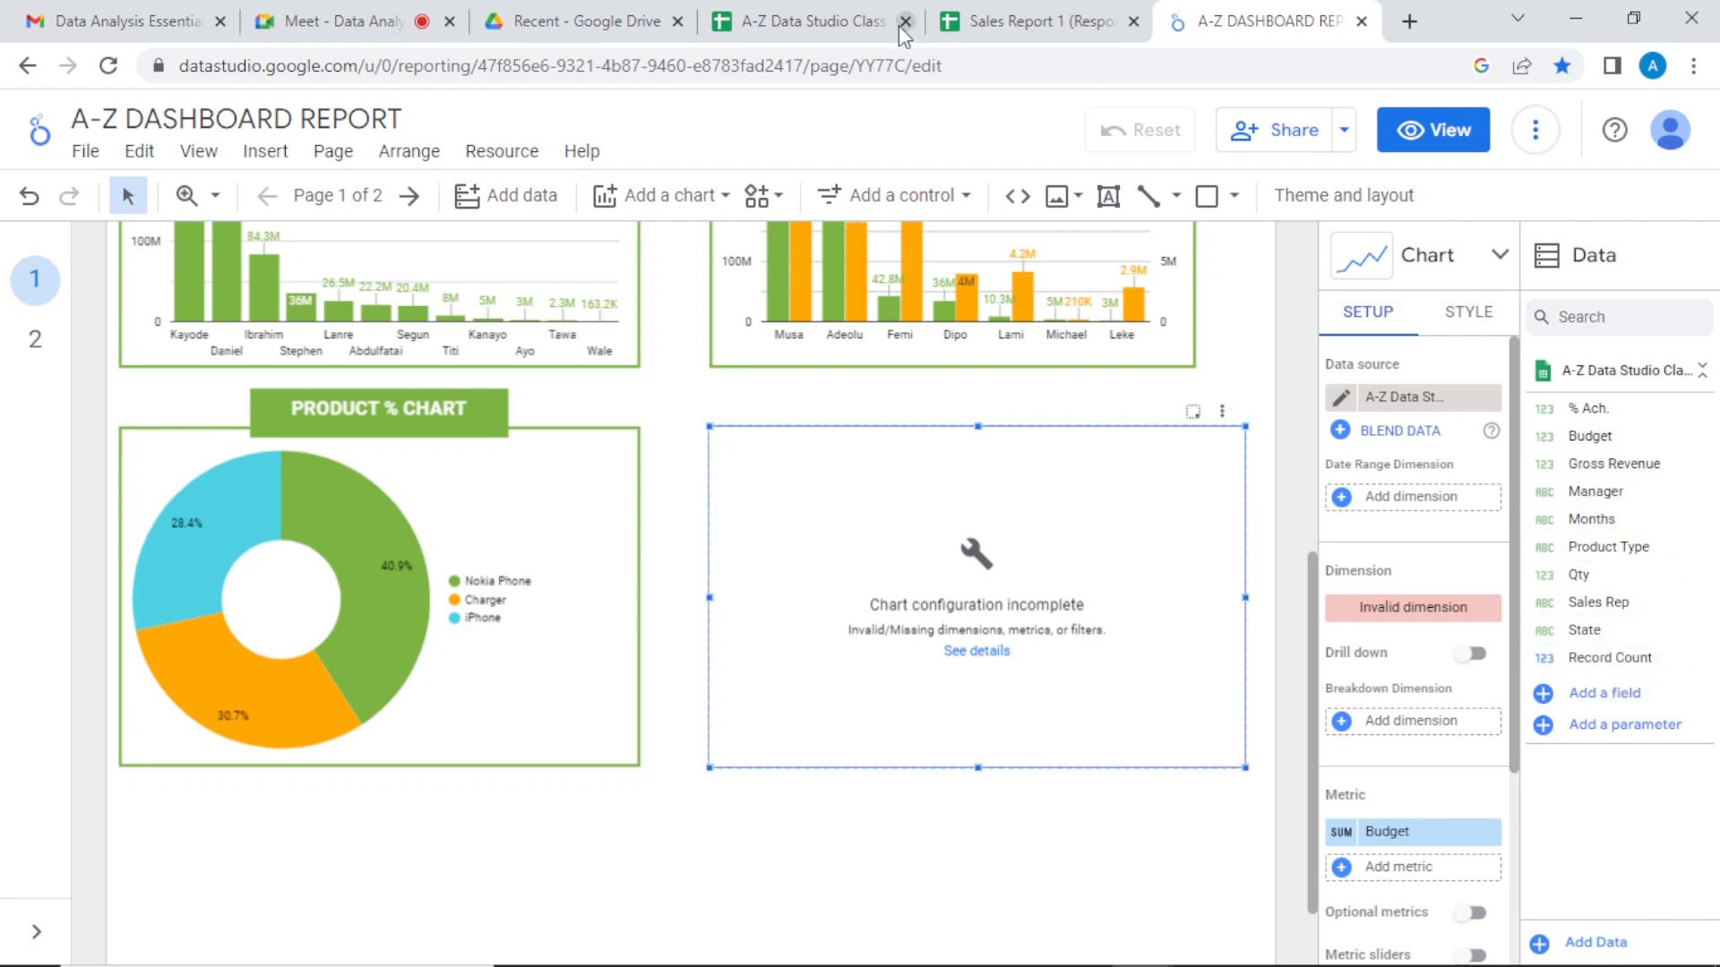
Step: Switch to the A-Z Data Studio Class spreadsheet and insert a blank column before the Months column
click(828, 24)
click(110, 422)
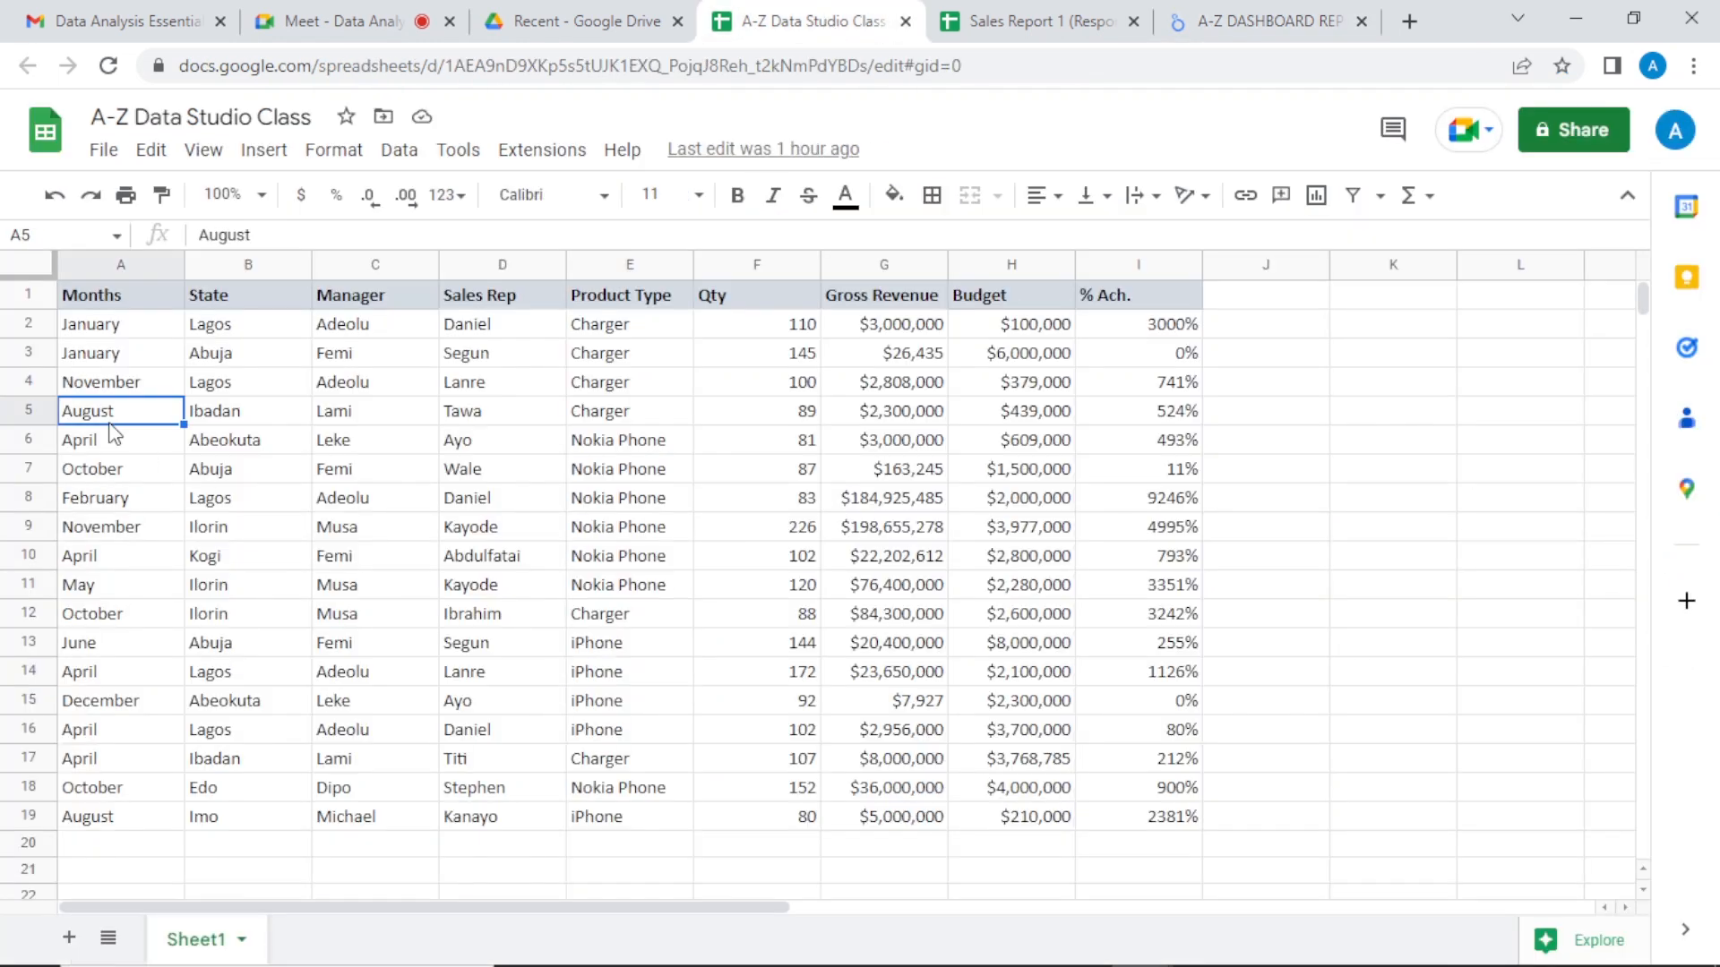
click(116, 527)
click(122, 263)
right_click(126, 269)
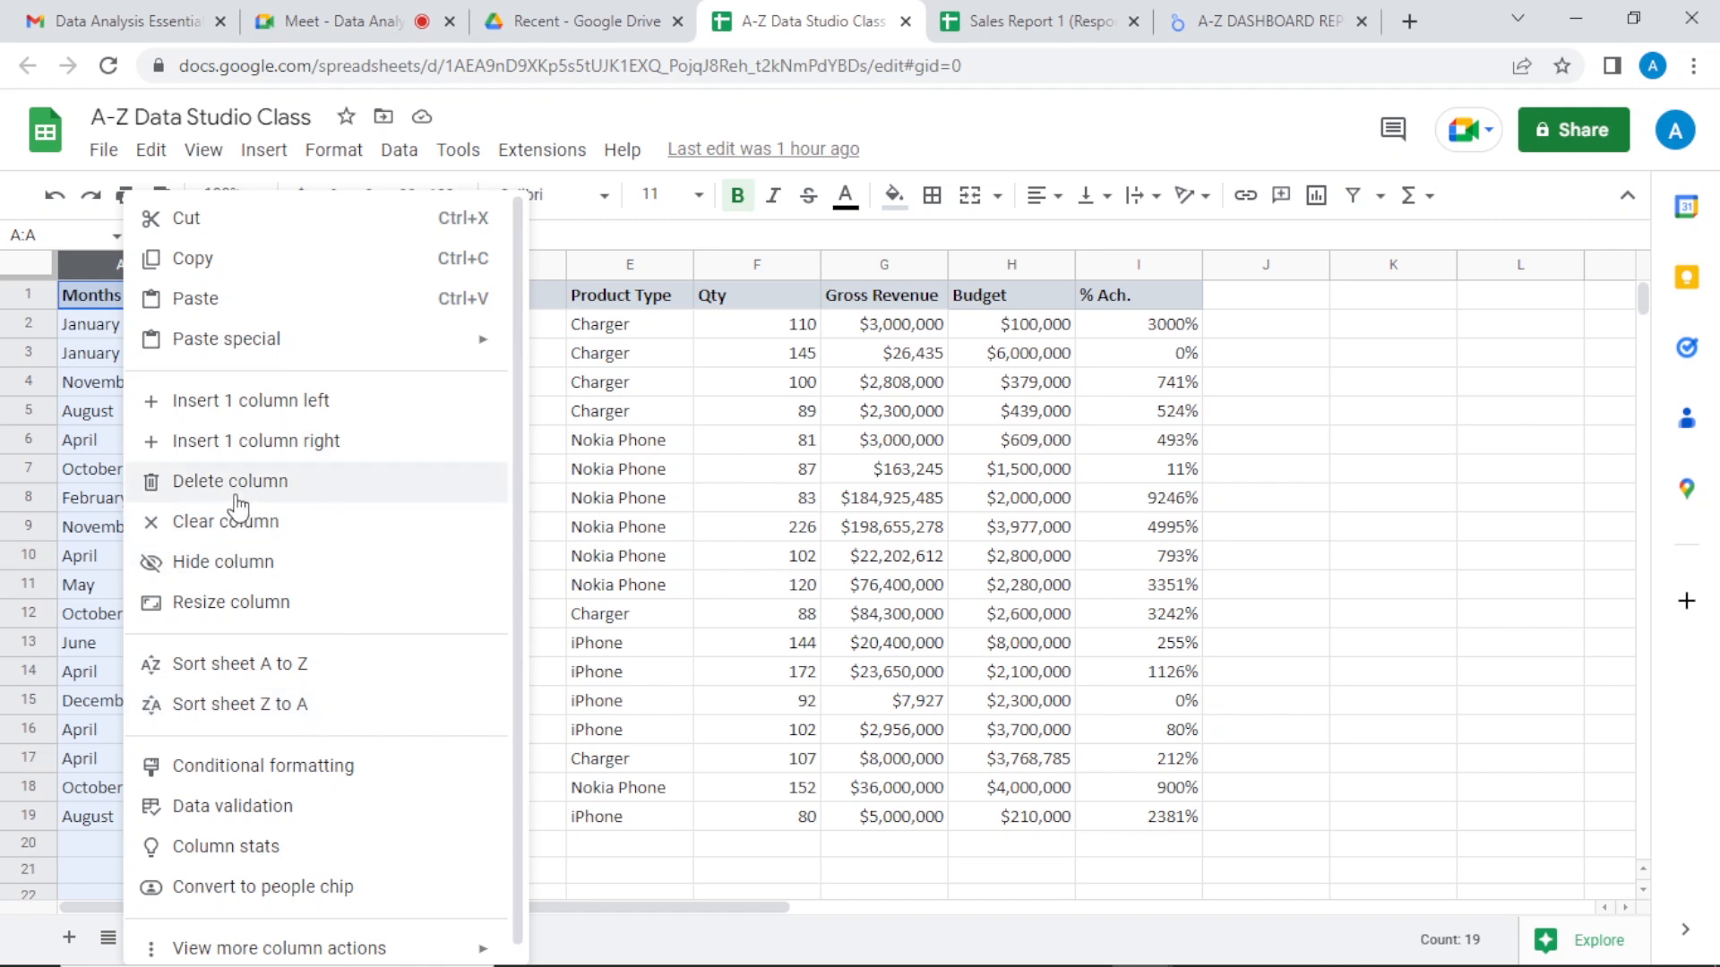
click(264, 409)
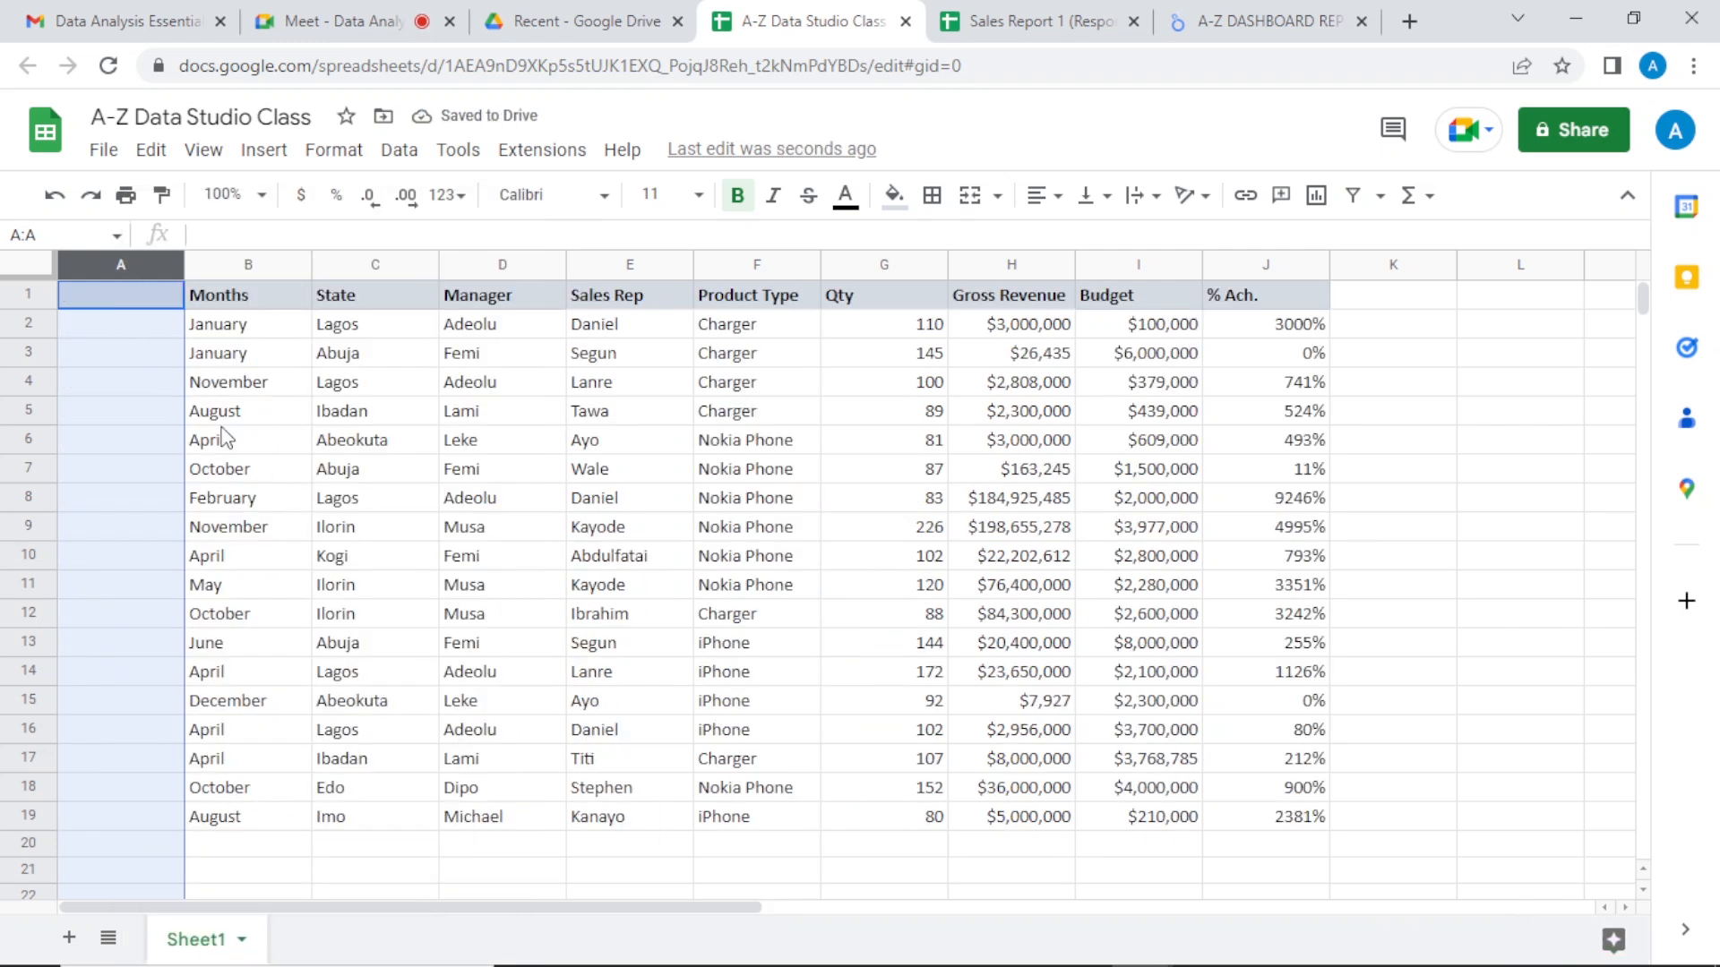
Step: Paste the copied dates, from 1/25/1927 to 8/22/1953, into cells A2 to A19, leaving the header cell free
text(1/25/1927 1/26/1927 11/11/1929 8/29/1933 4/15/1935 10/7/1936 2/2/1937 11/12/1939 4/9/1939 5/18/1940 10/12/1940 6/7/1946 4/26/1946 12/7/1947 4/7/1948 4/2/1950 10/23/1952 8/22/1953)
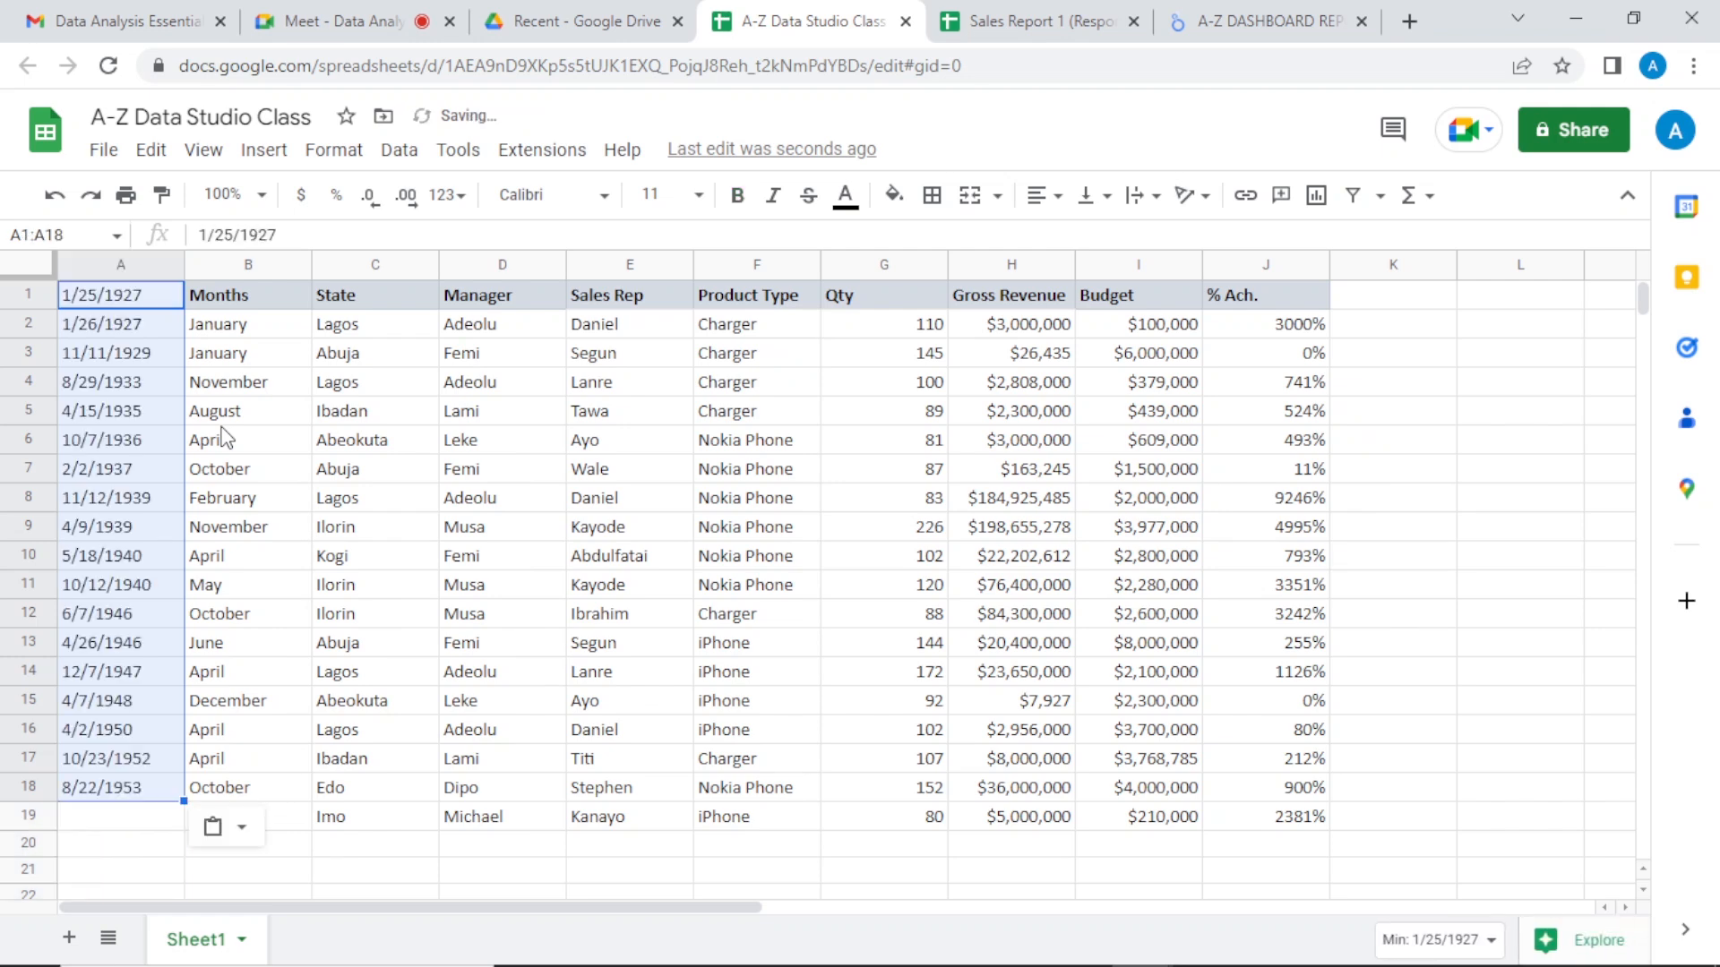
key(ctrl+z)
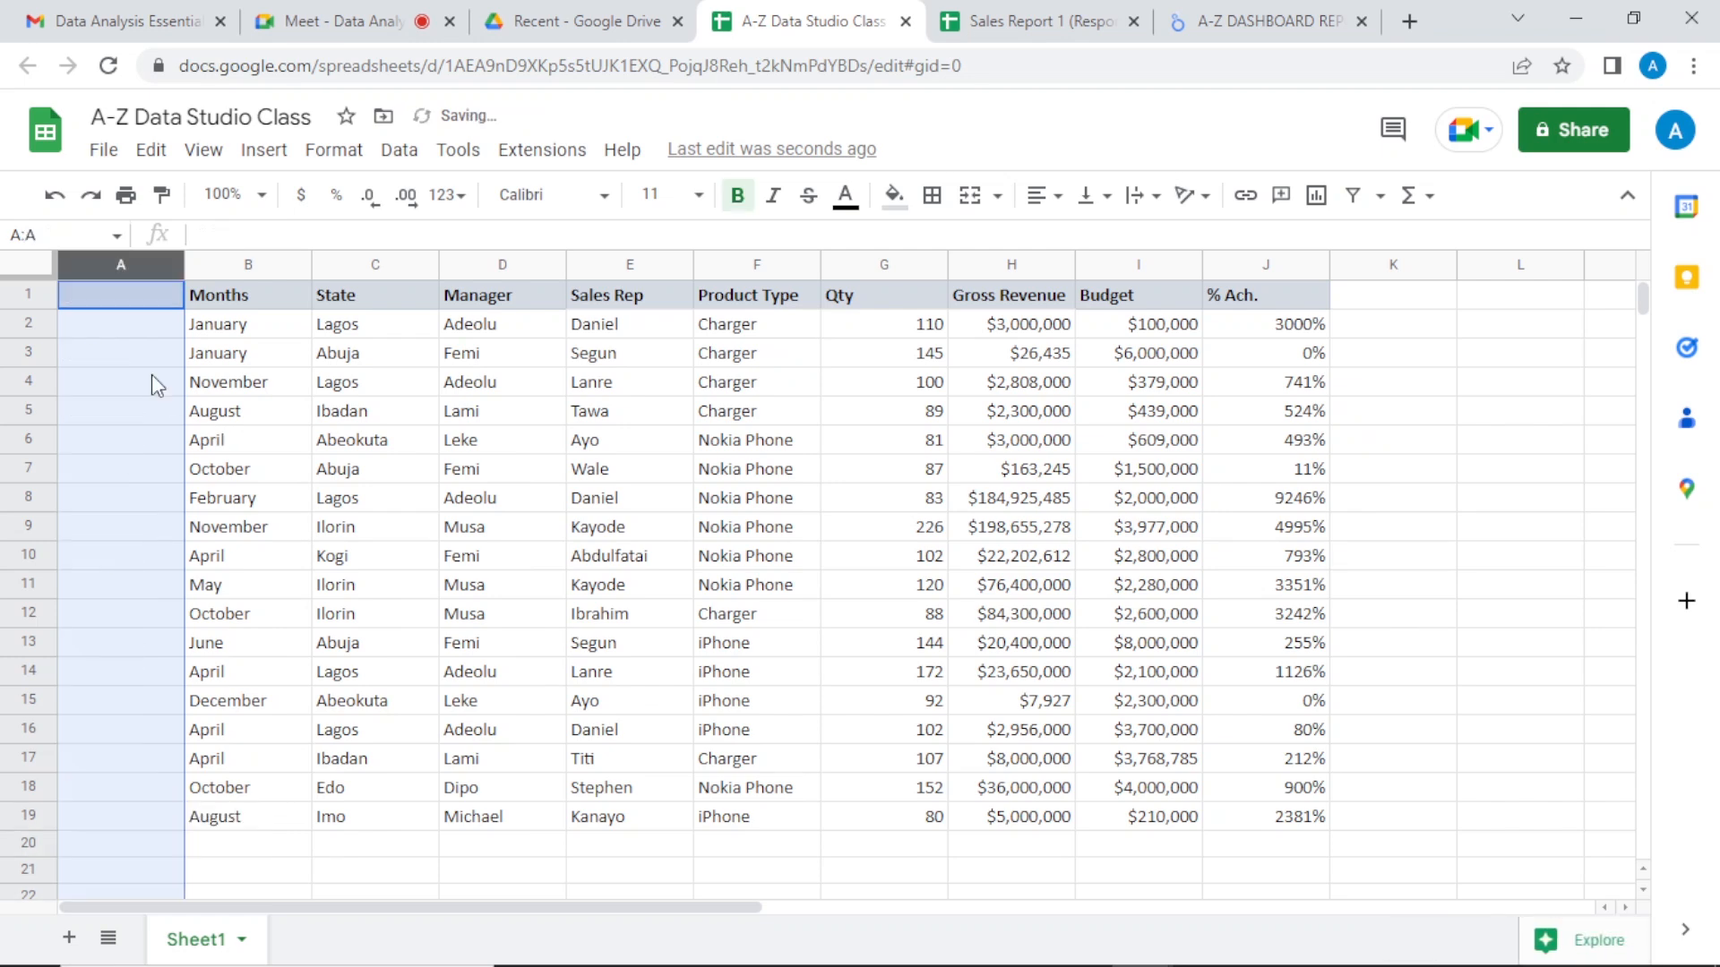
click(138, 323)
text(1/25/1927 1/26/1927 11/11/1929 8/29/1933 4/15/1935 10/7/1936 2/2/1937 11/12/1939 4/9/1939 5/18/1940 10/12/1940 6/7/1946 4/26/1946 12/7/1947 4/7/1948 4/2/1950 10/23/1952 8/22/1953)
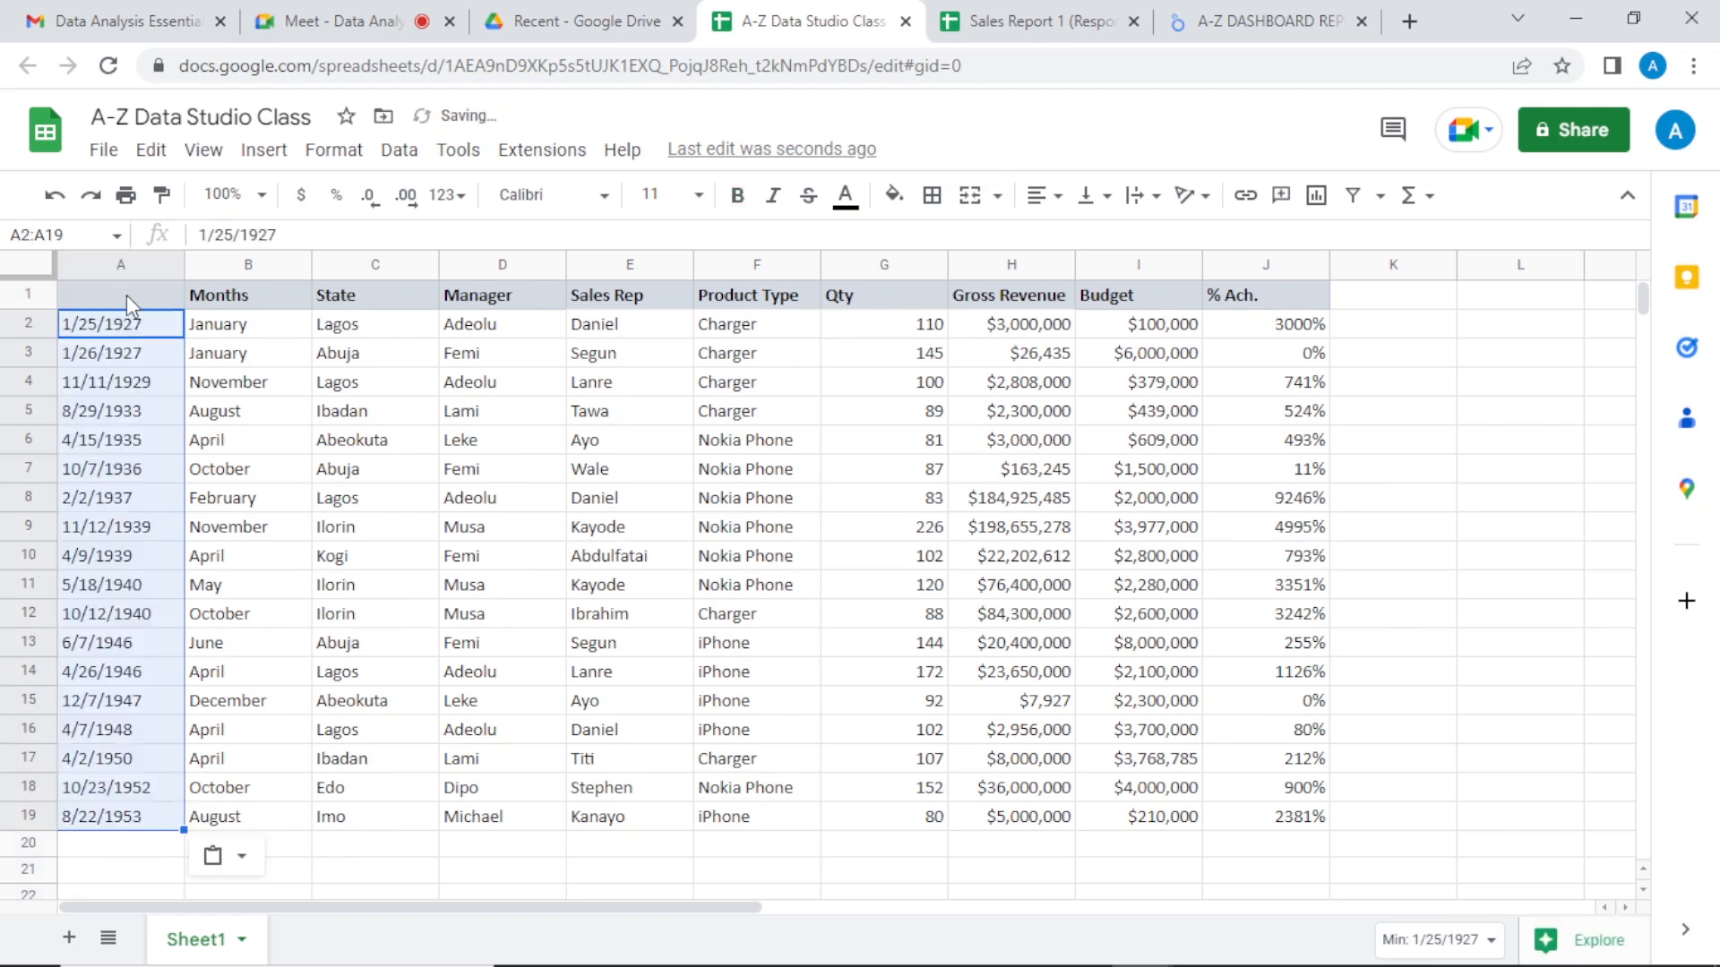
Step: Enter the header Date in cell A1 above the pasted dates
click(122, 300)
text(dAT)
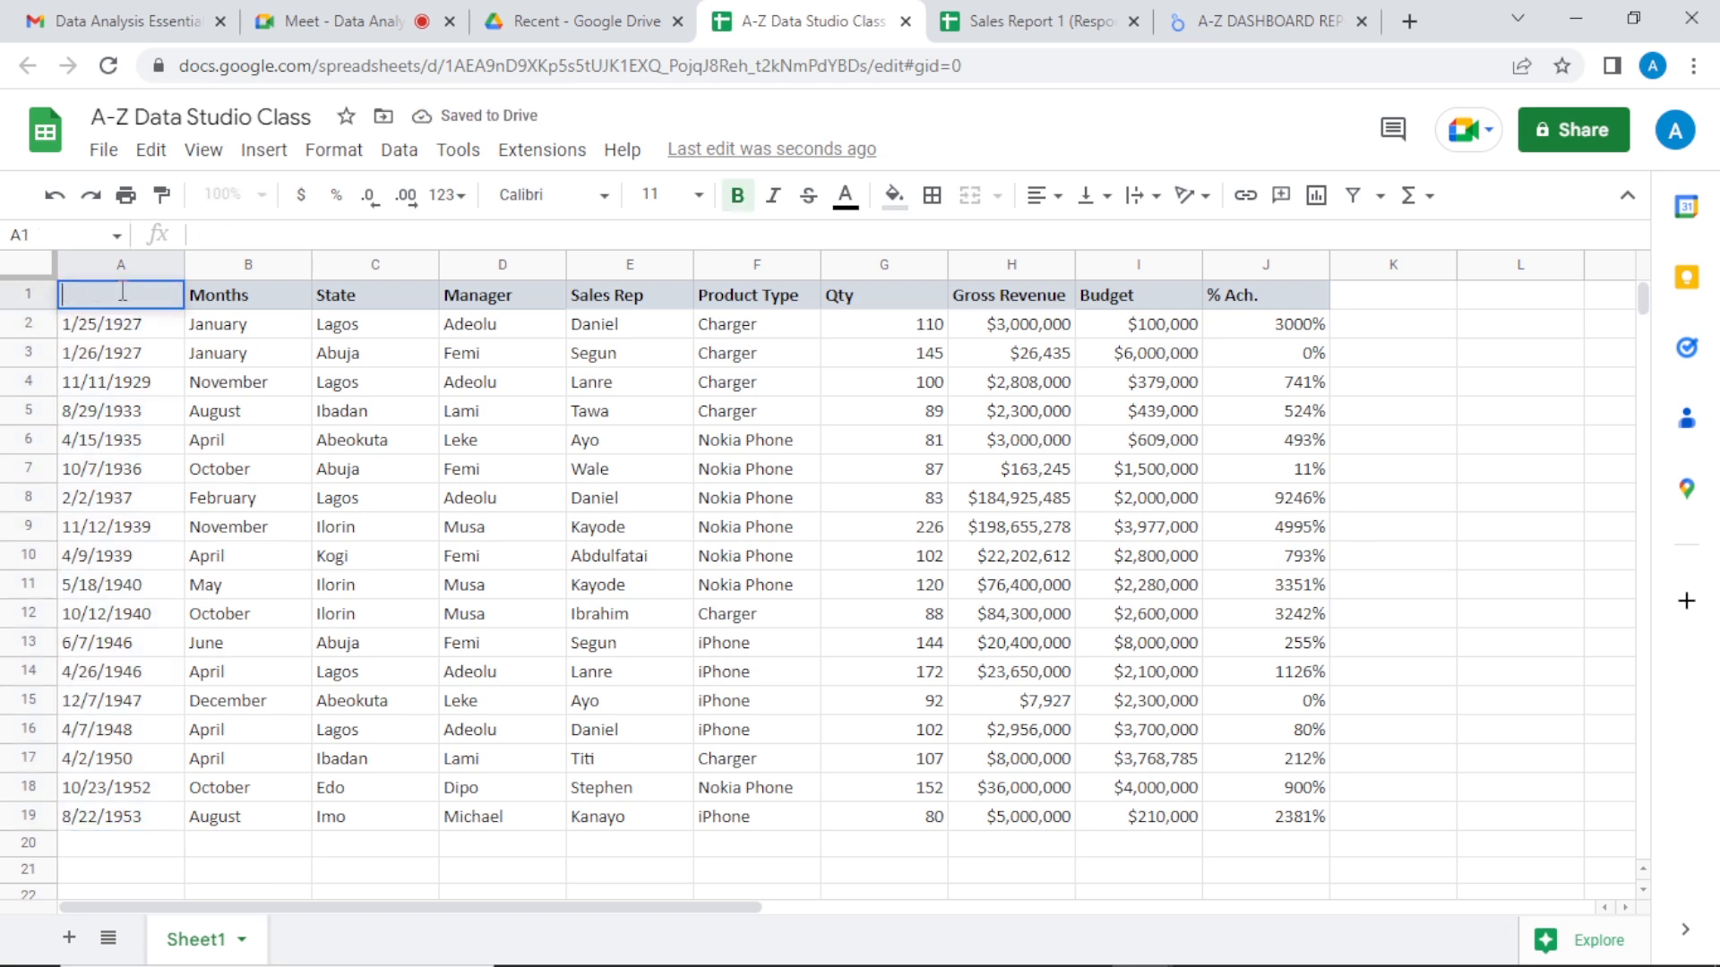
text(Date)
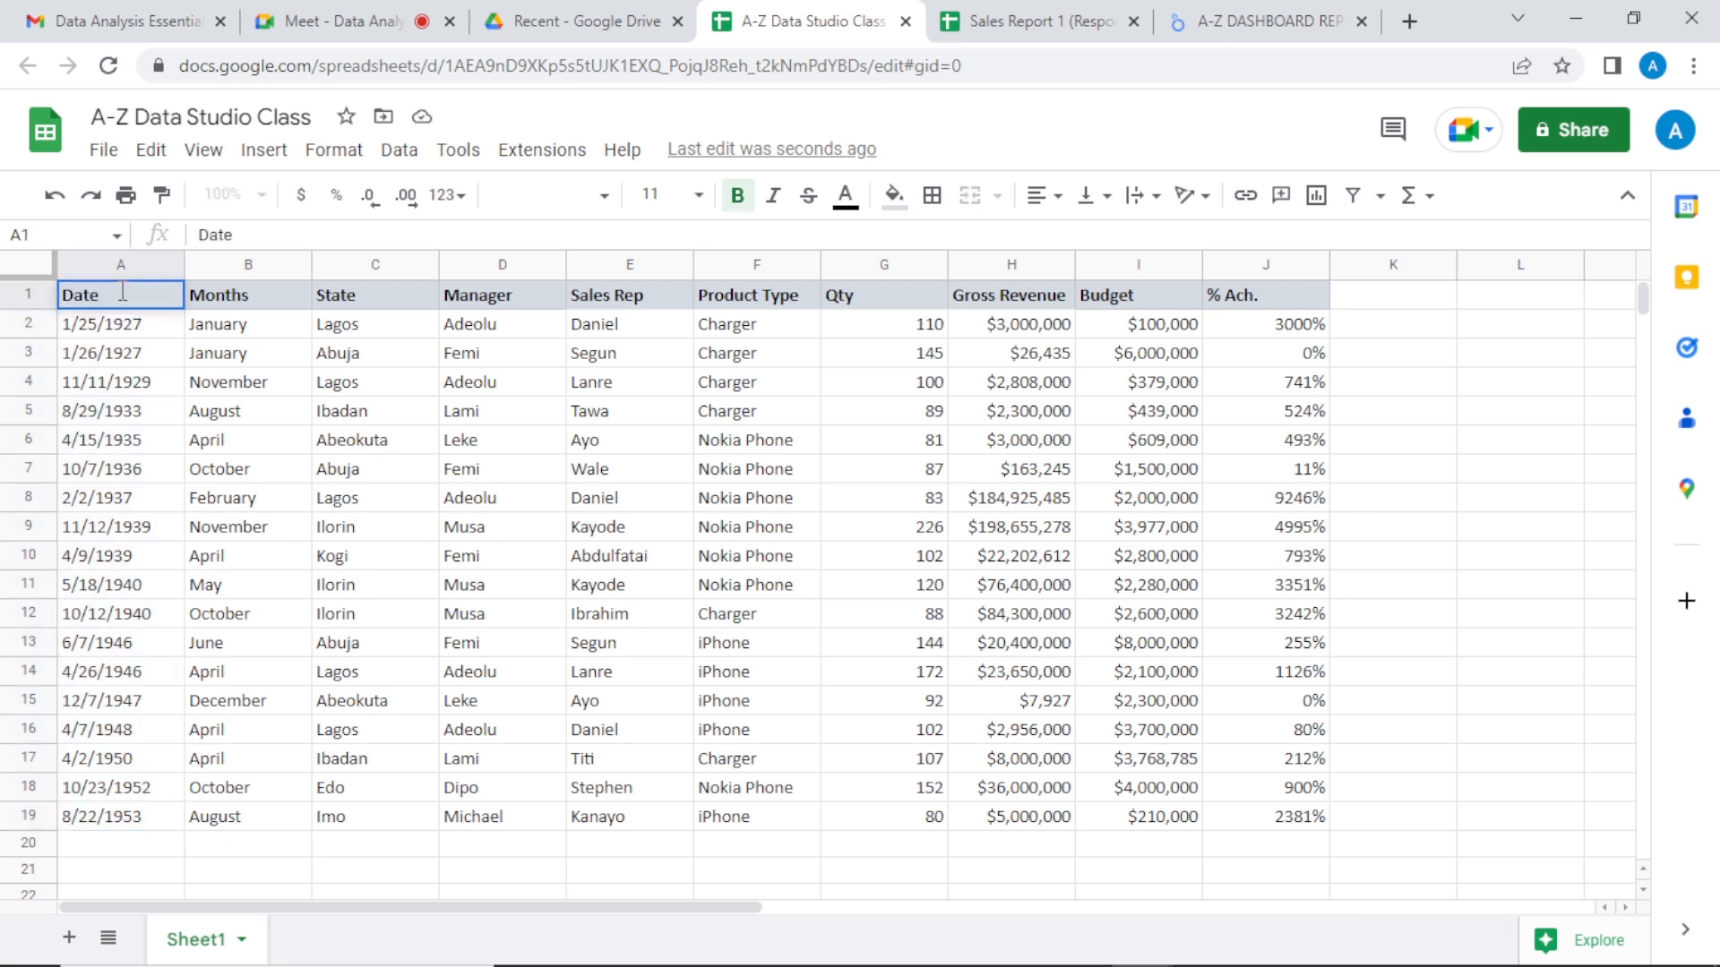
key(Return)
click(557, 439)
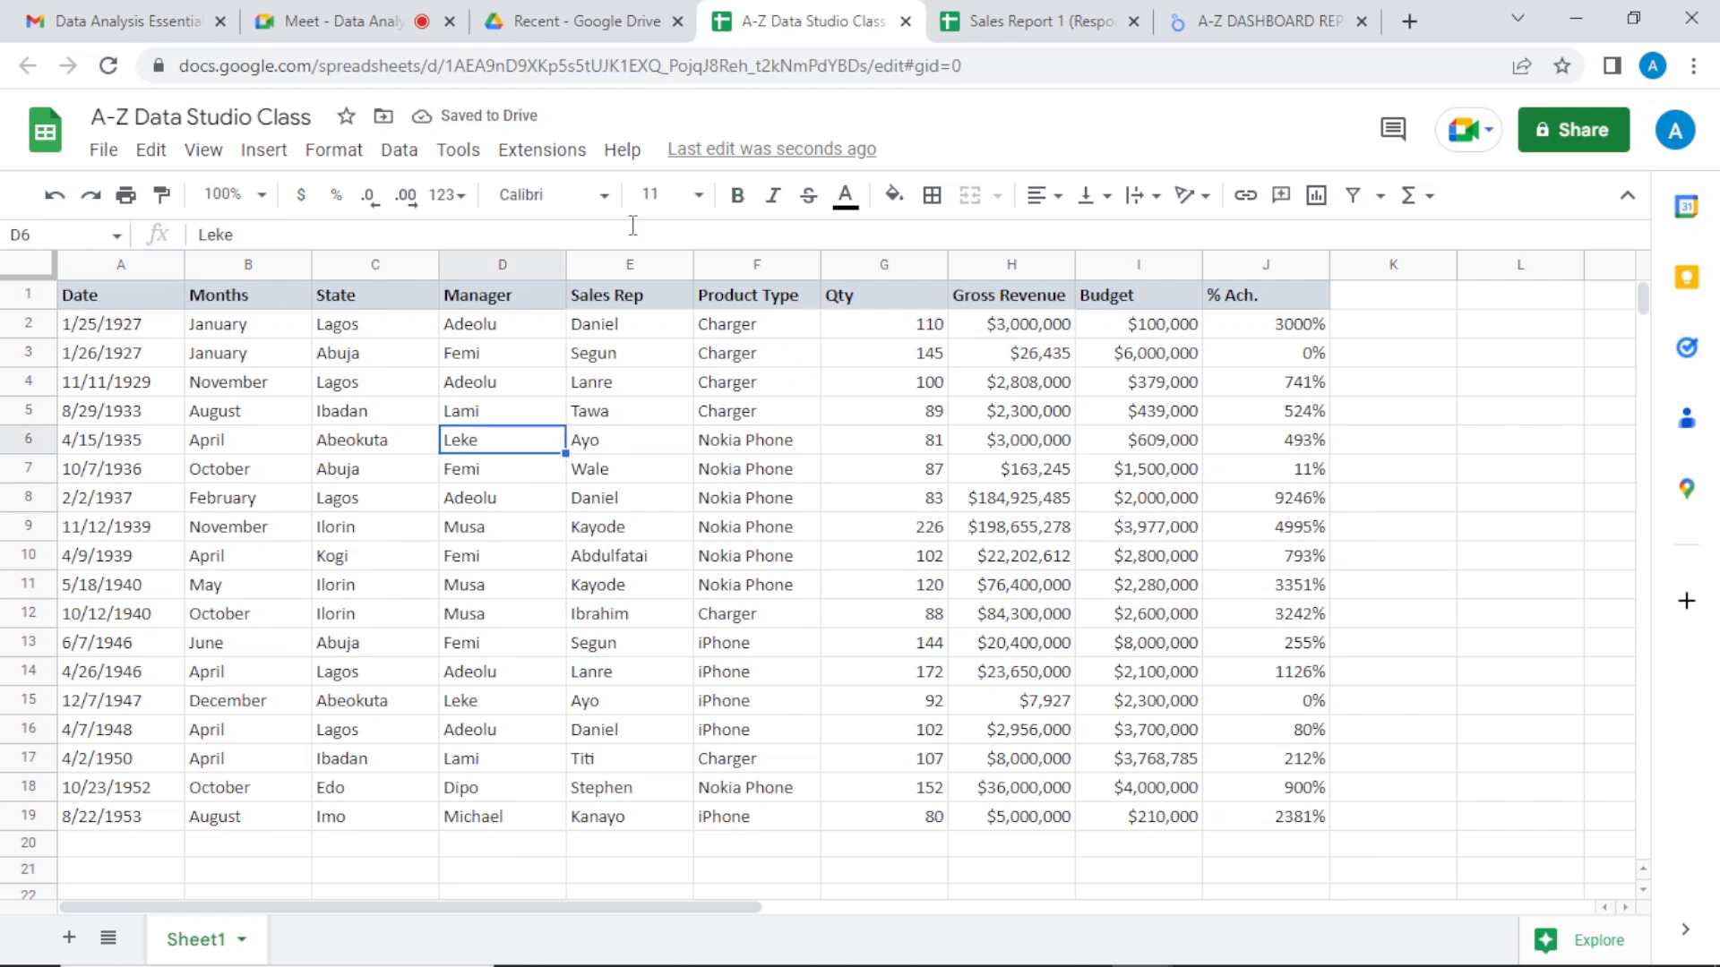
Step: Switch back to the A-Z DASHBOARD REPORT and refresh the A-Z Data Studio Class data source's fields, applying the connection changes to include Date
click(1198, 22)
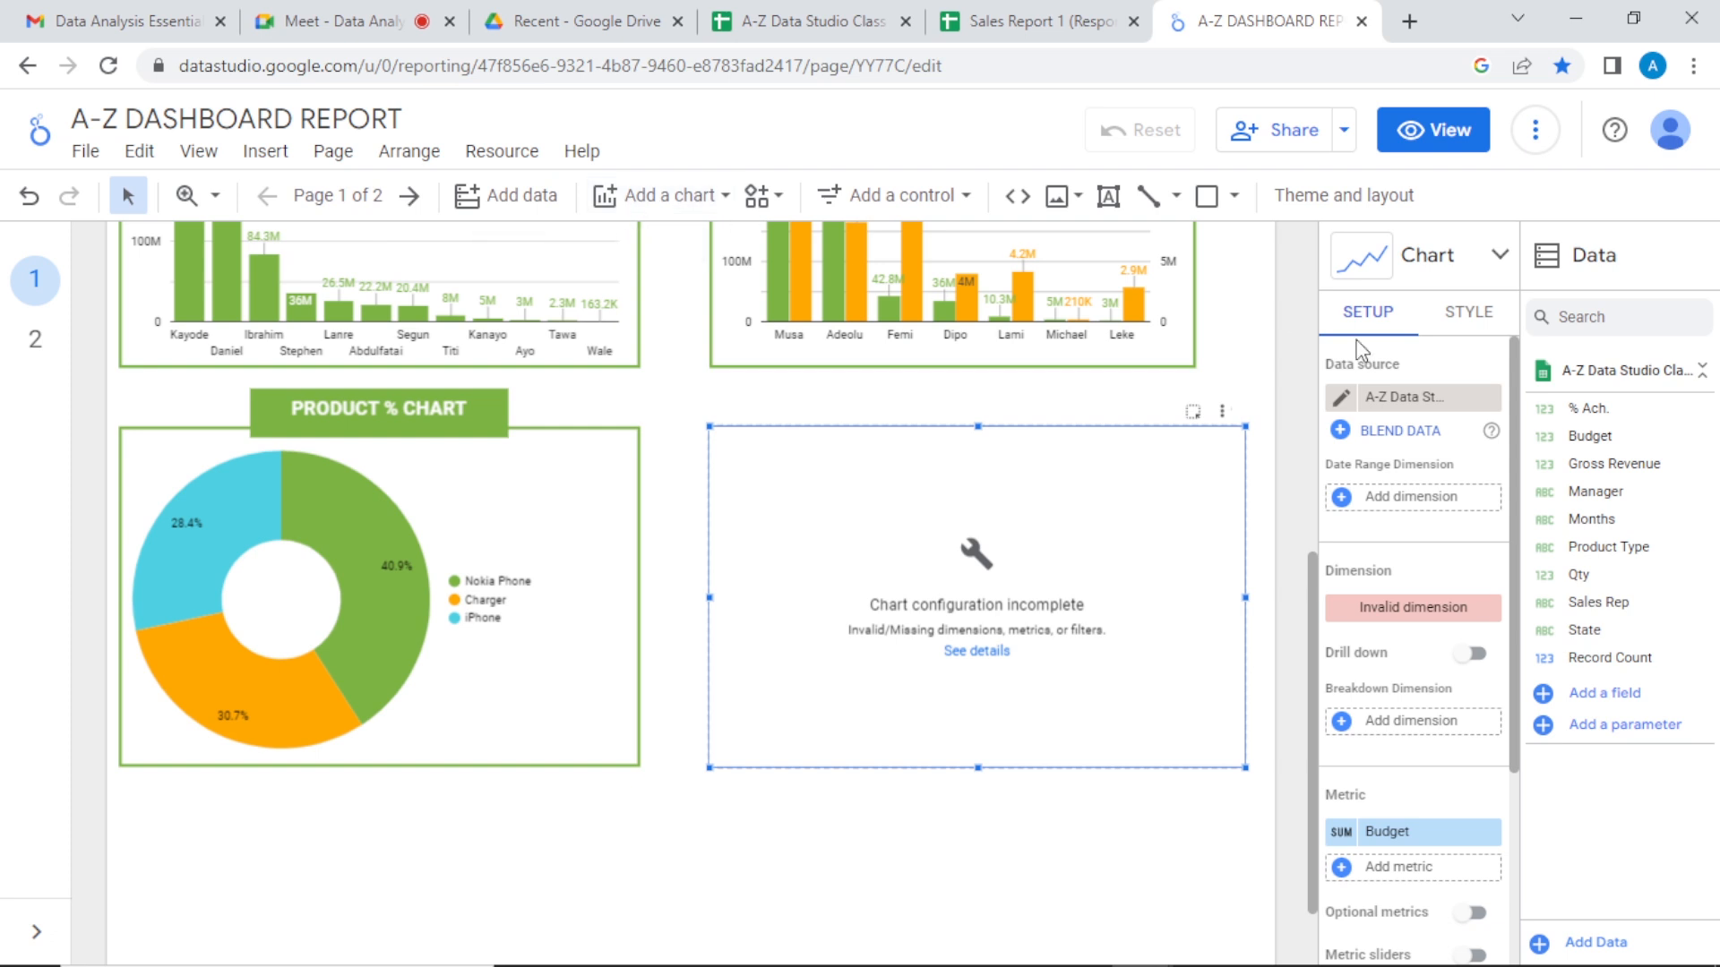
click(1614, 370)
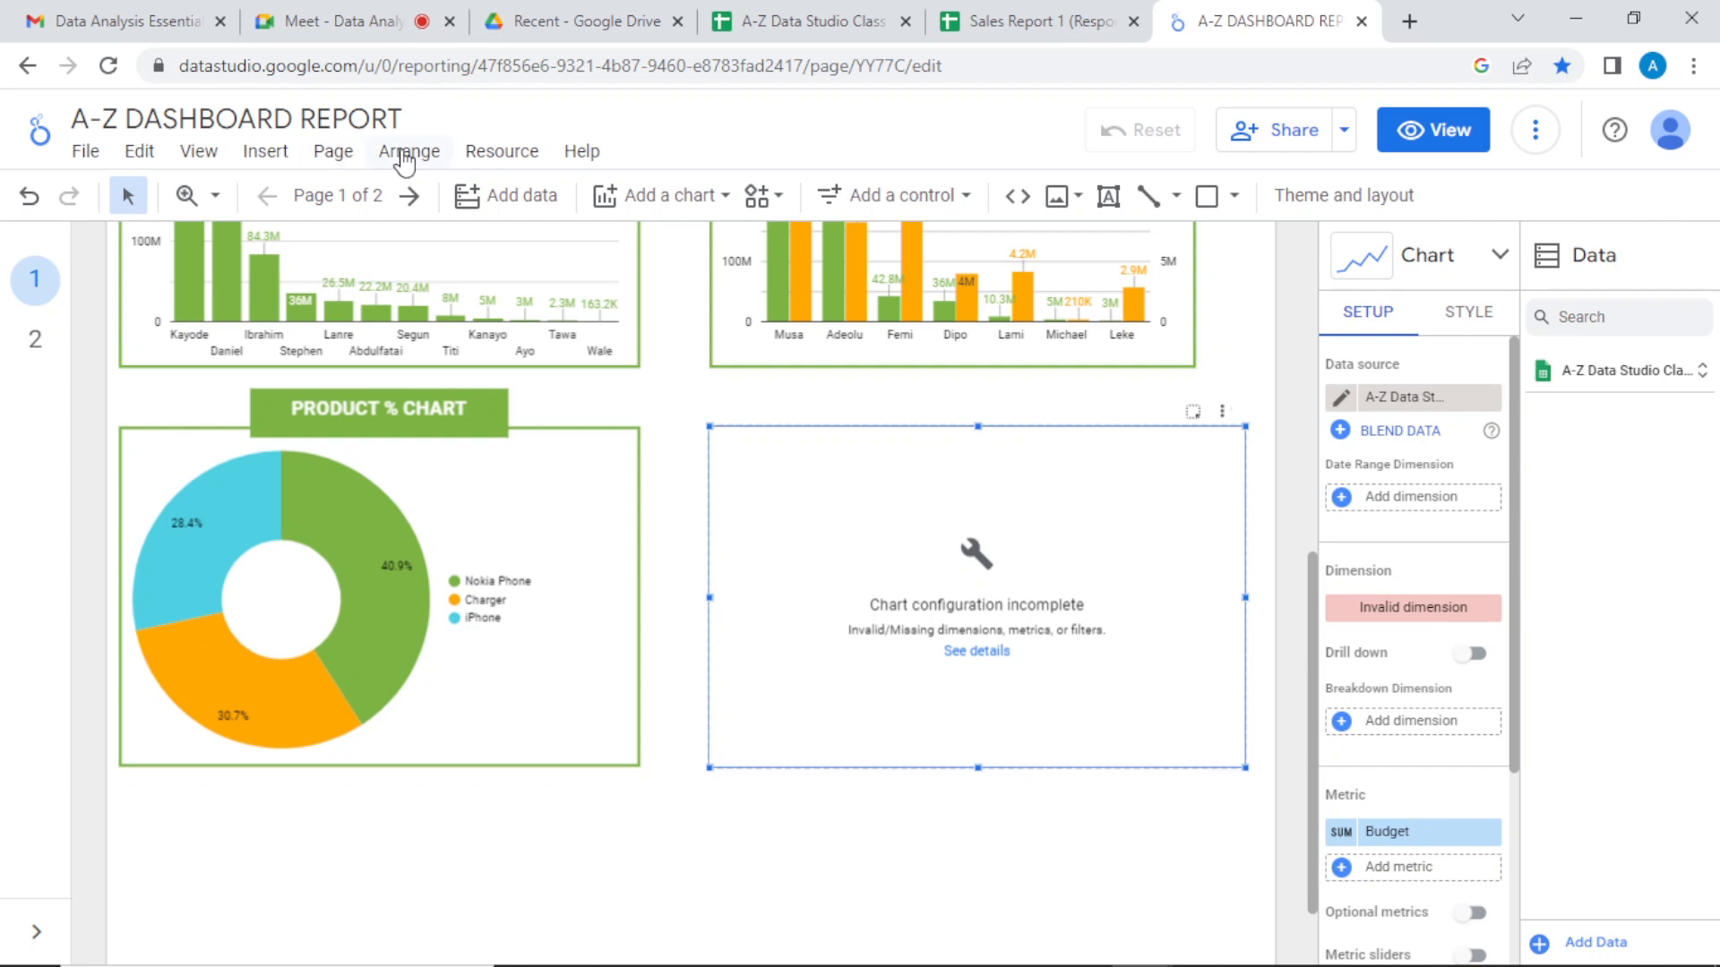
click(476, 160)
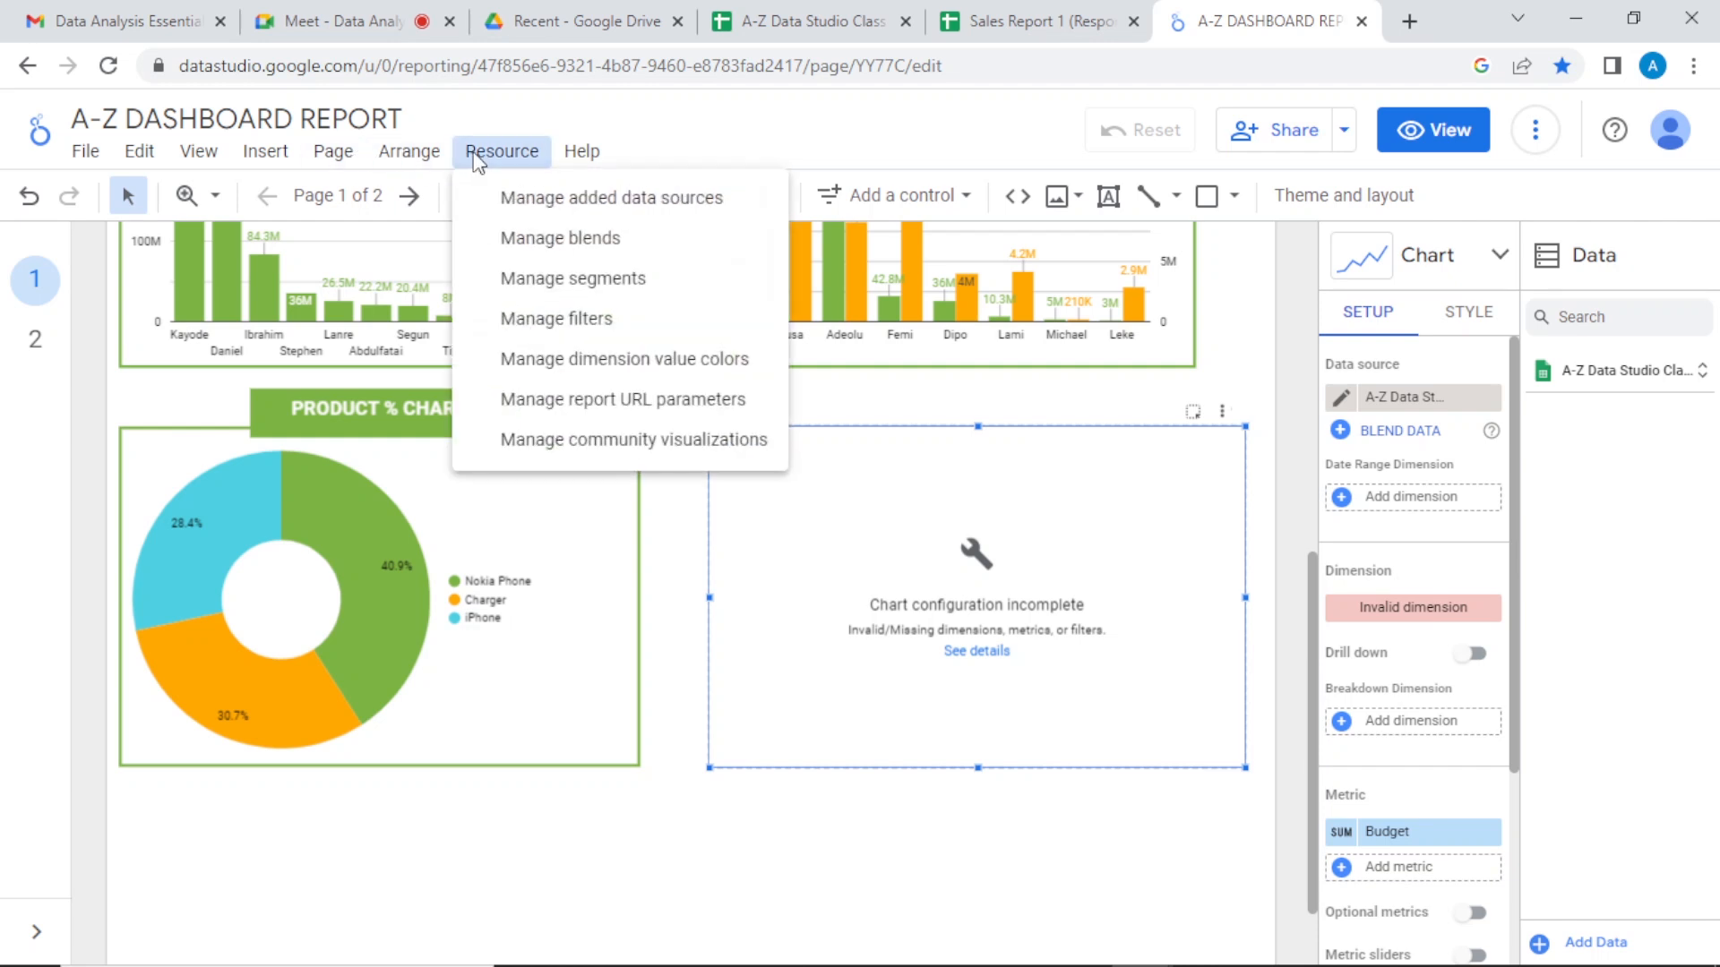
click(644, 215)
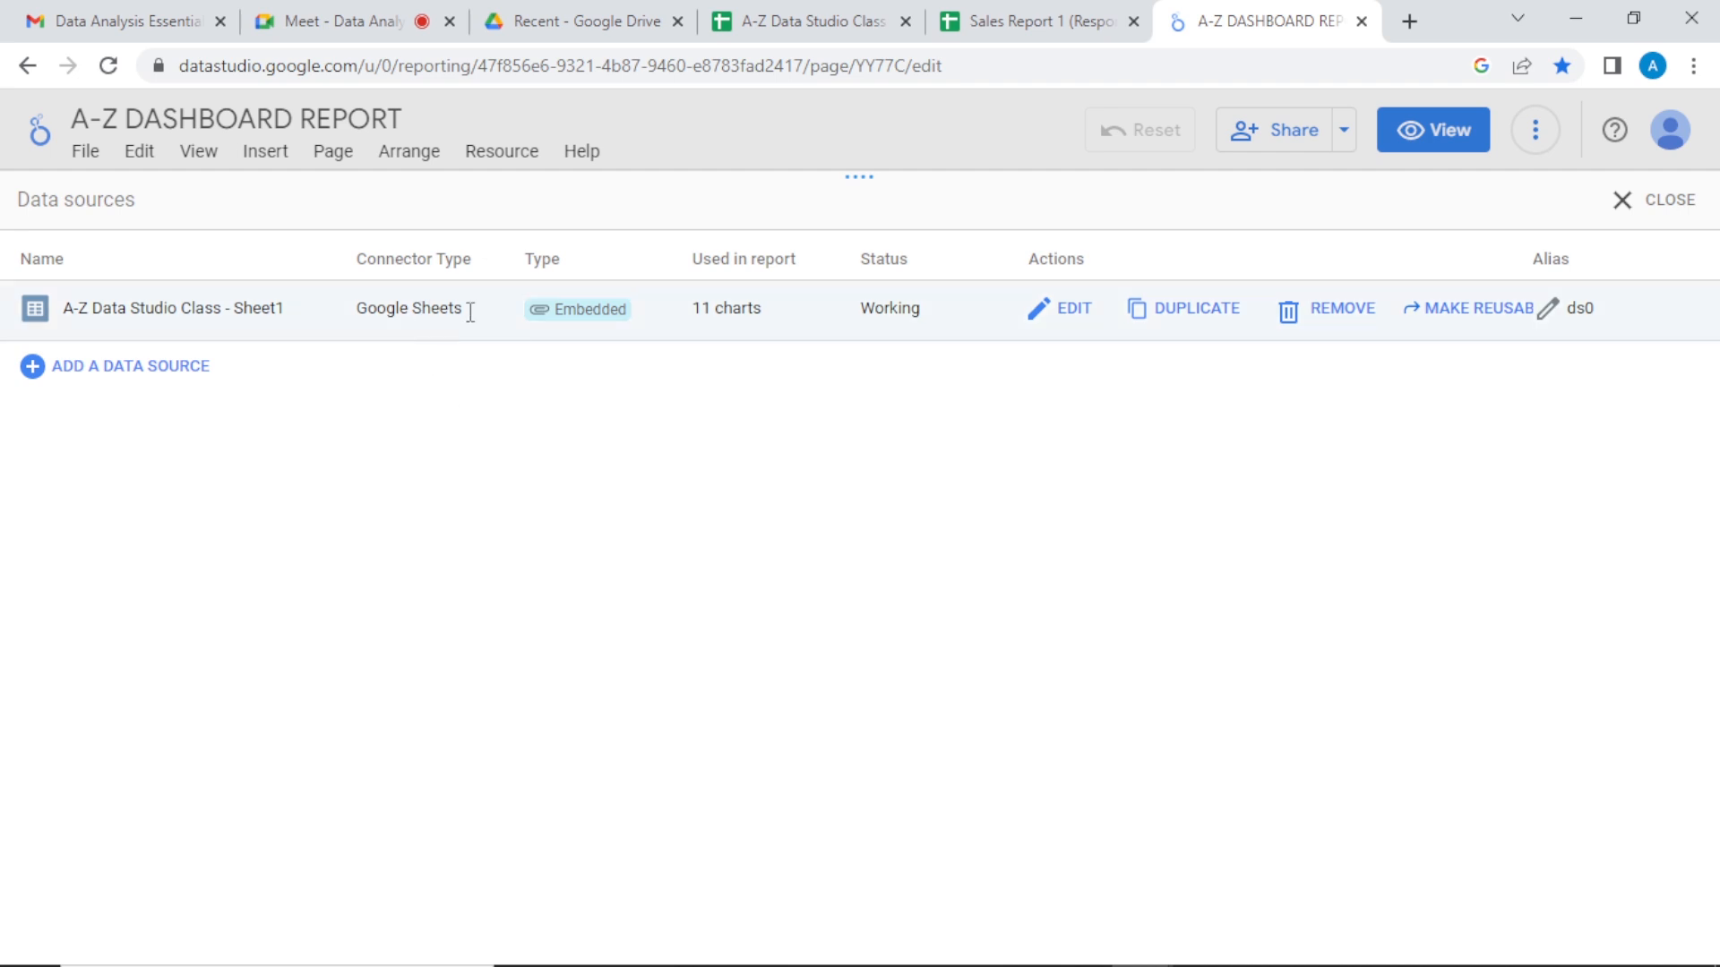
click(1068, 316)
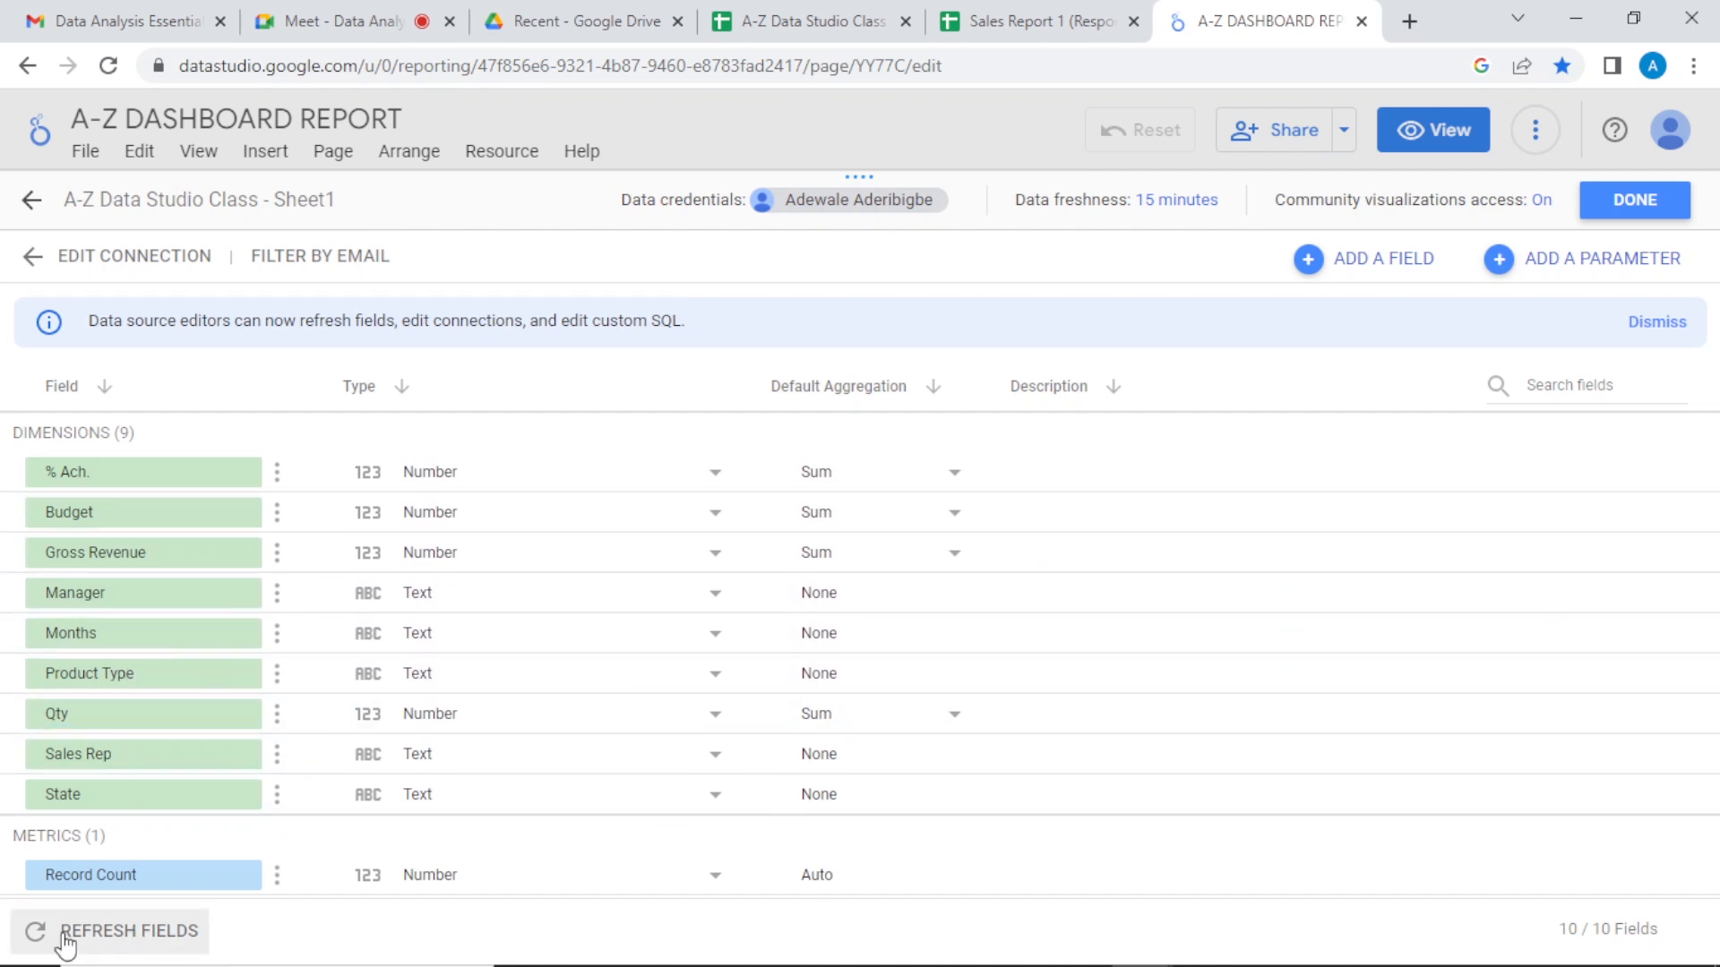
click(37, 936)
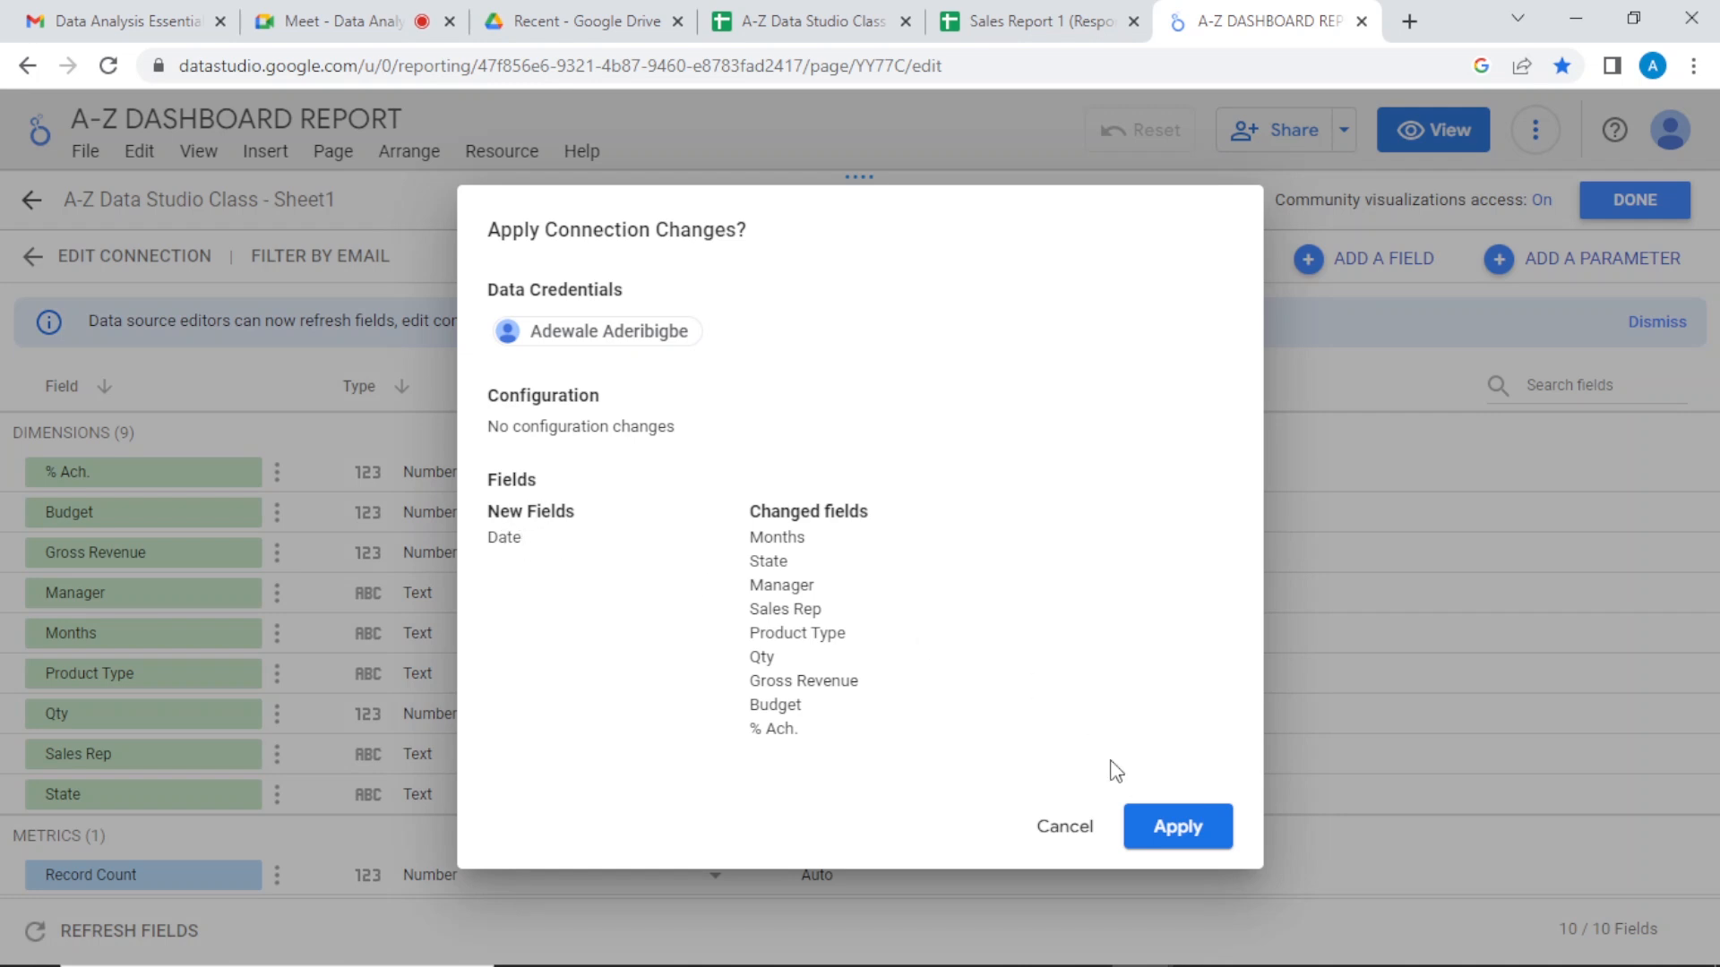
click(1154, 816)
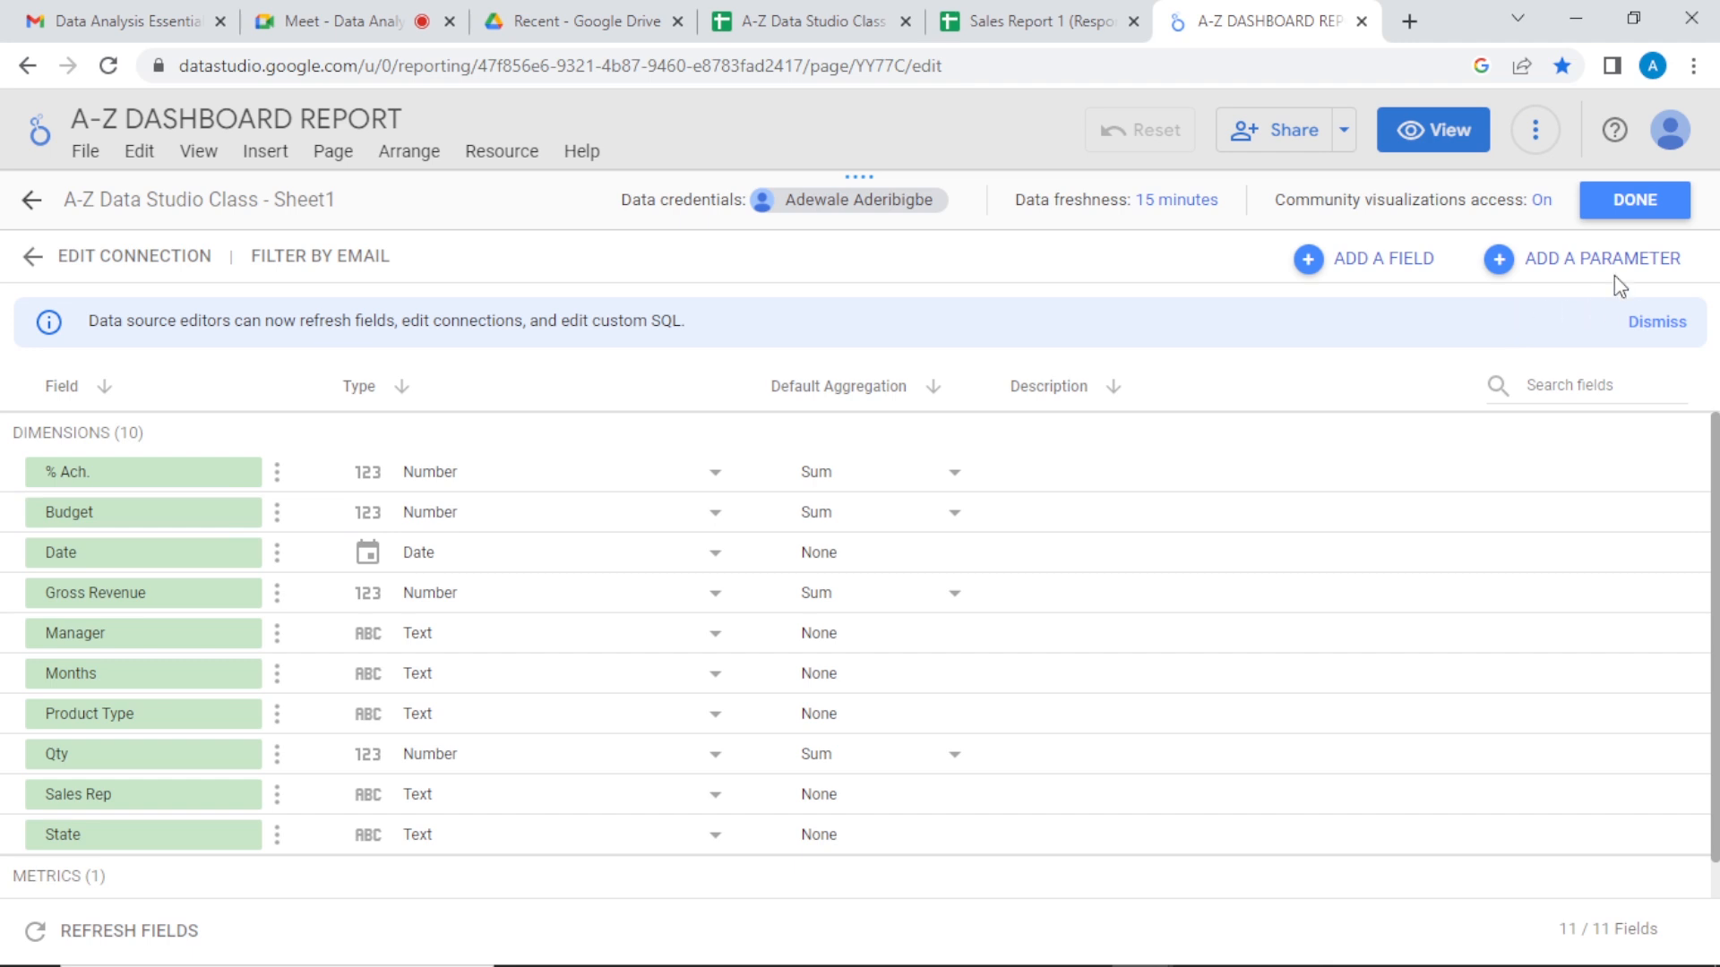
click(1630, 207)
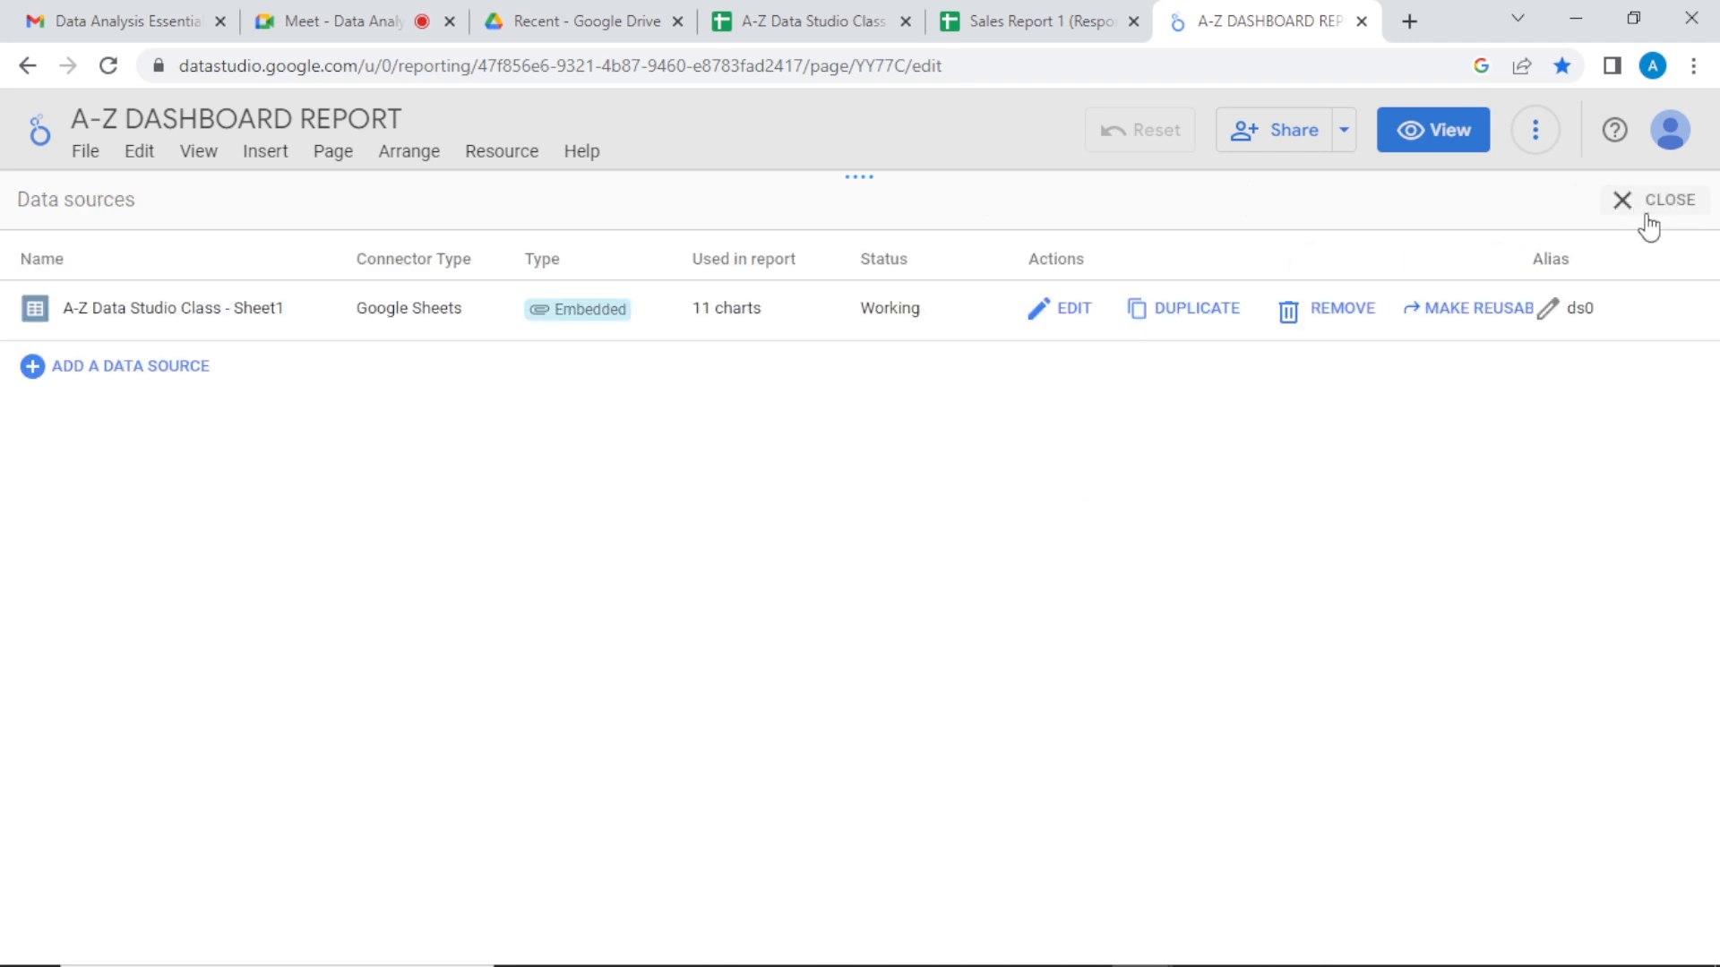
click(1650, 213)
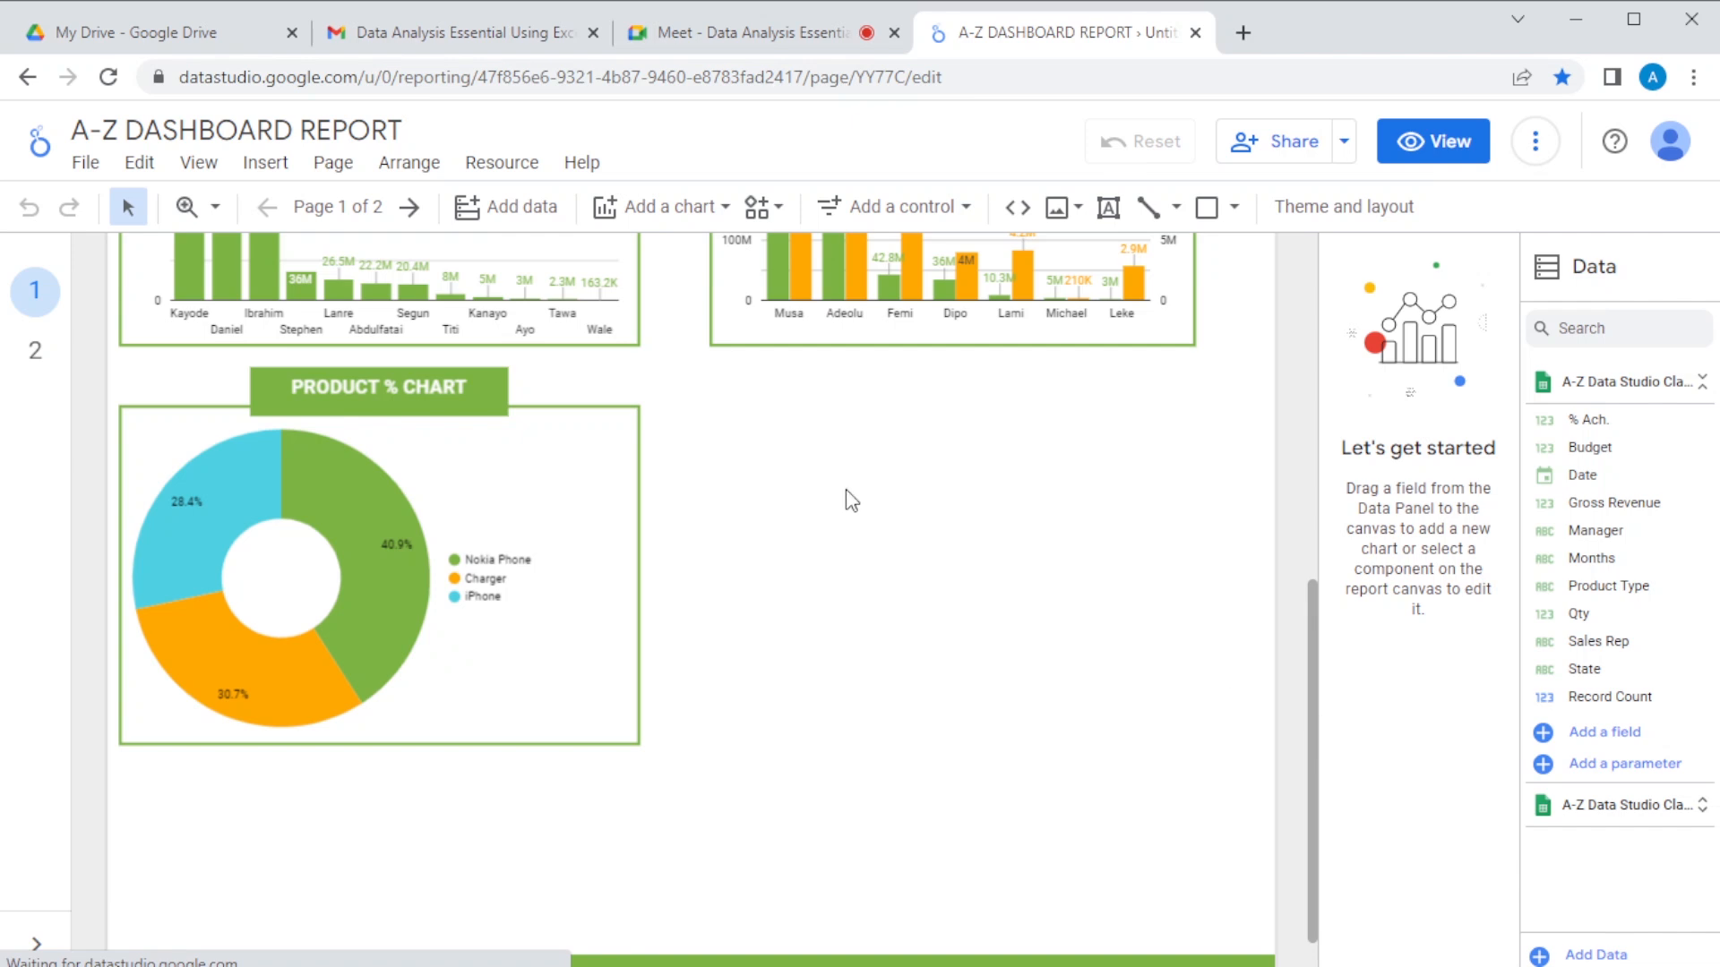
Step: Draw a line chart in the empty space below the manager chart, level with the donut chart
click(717, 213)
drag(980, 377, 980, 556)
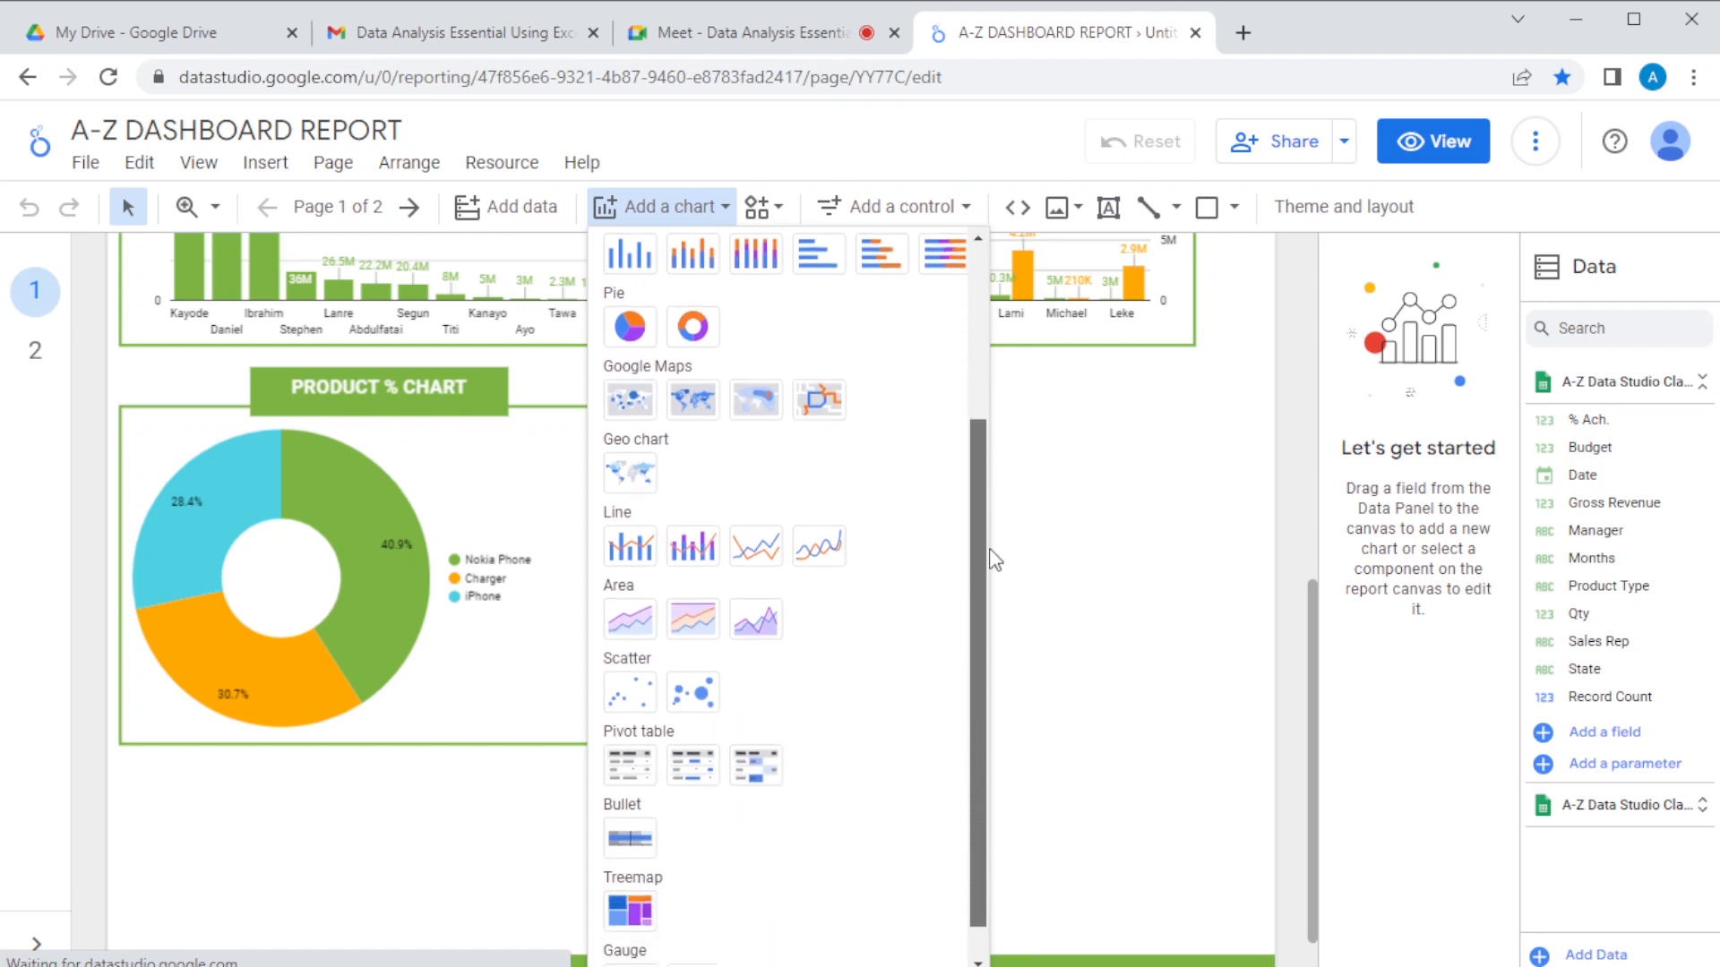
click(767, 553)
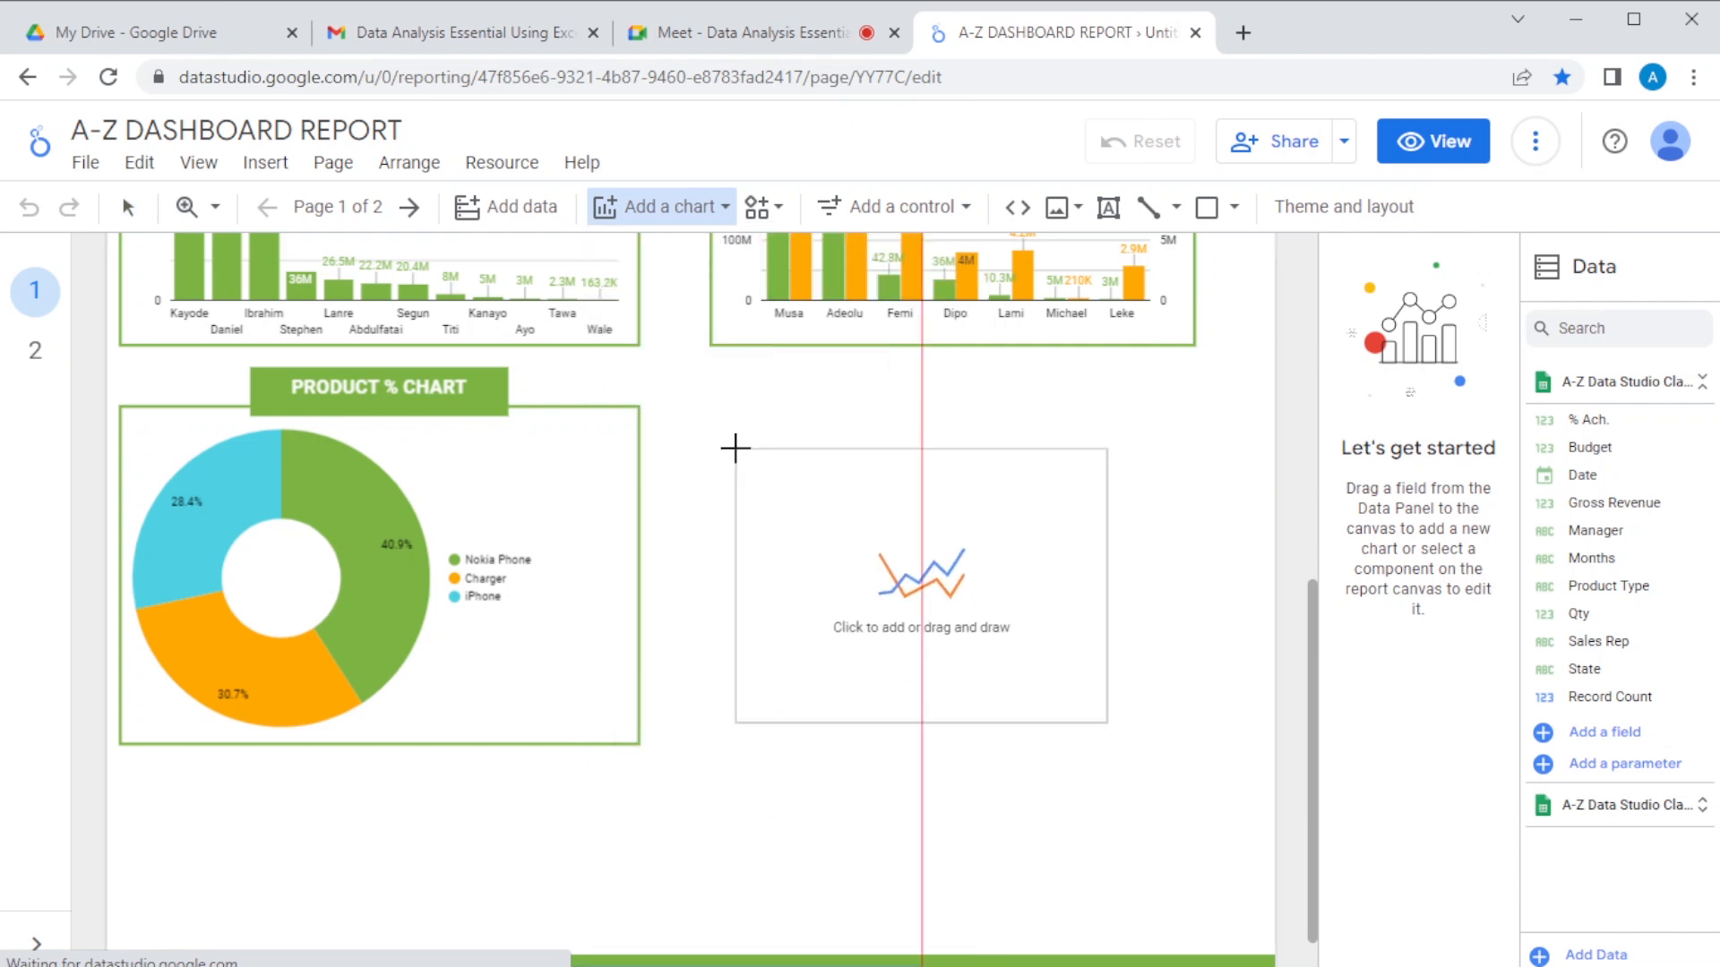
drag(709, 411, 1198, 741)
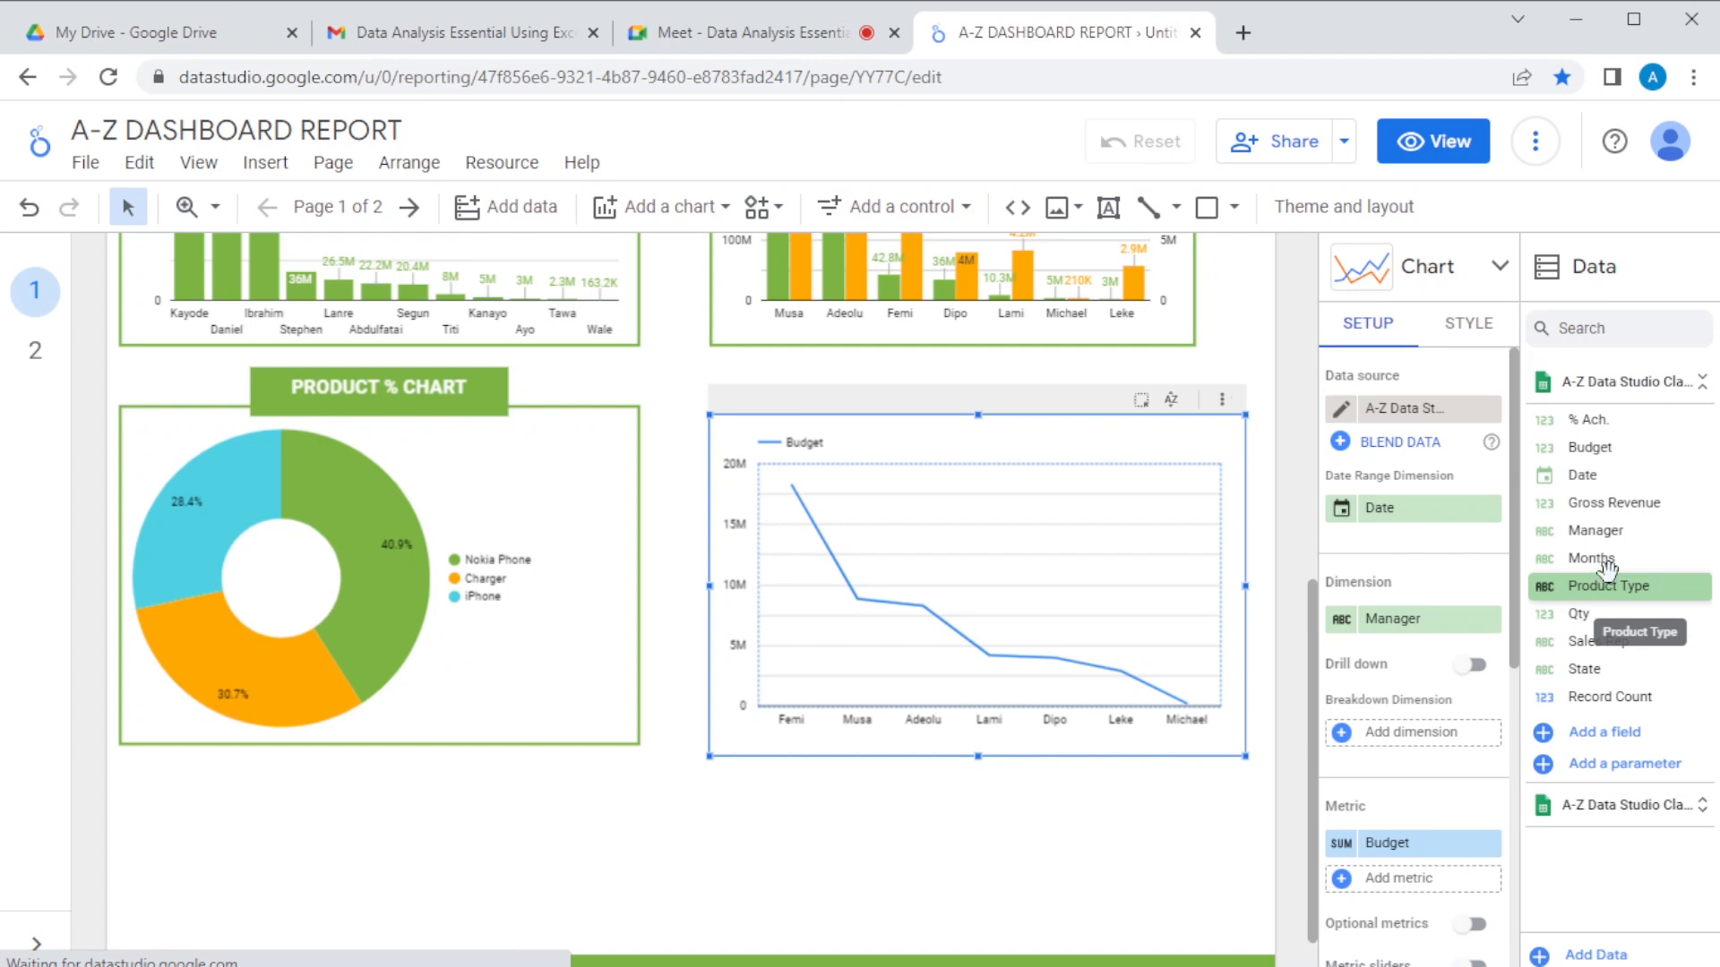
Step: Set the line chart's dimension to Months and its metrics to % Ach. and Gross Revenue
drag(1606, 567, 1436, 632)
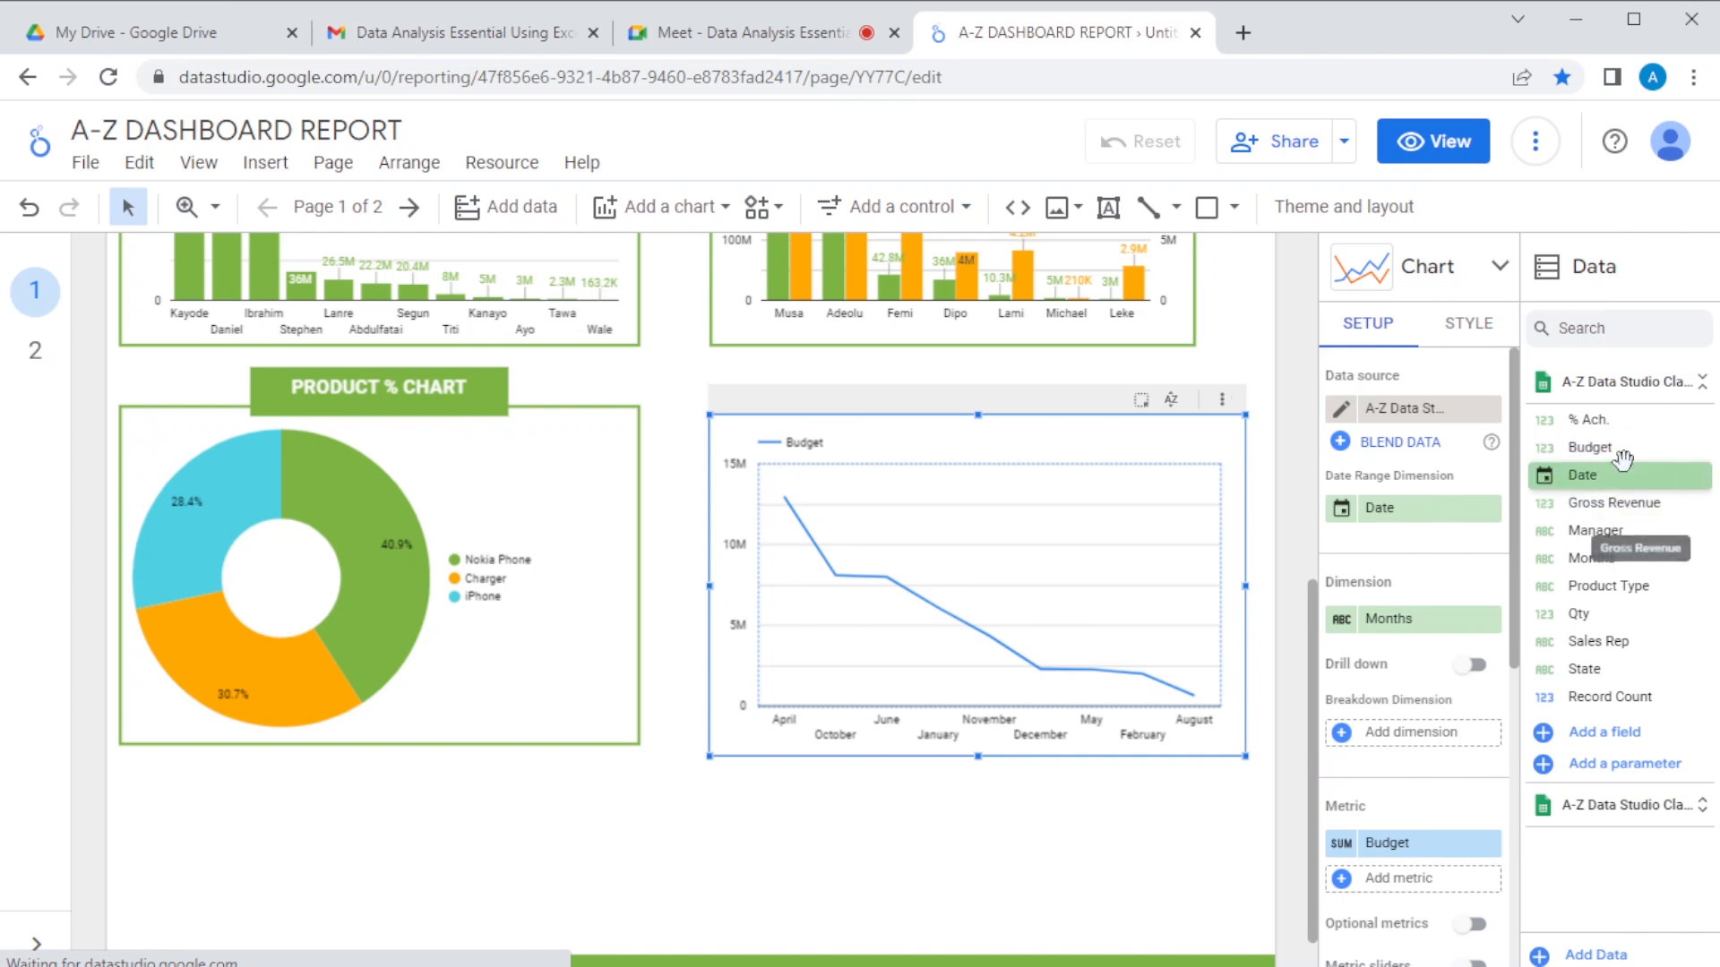
drag(1623, 423, 1429, 844)
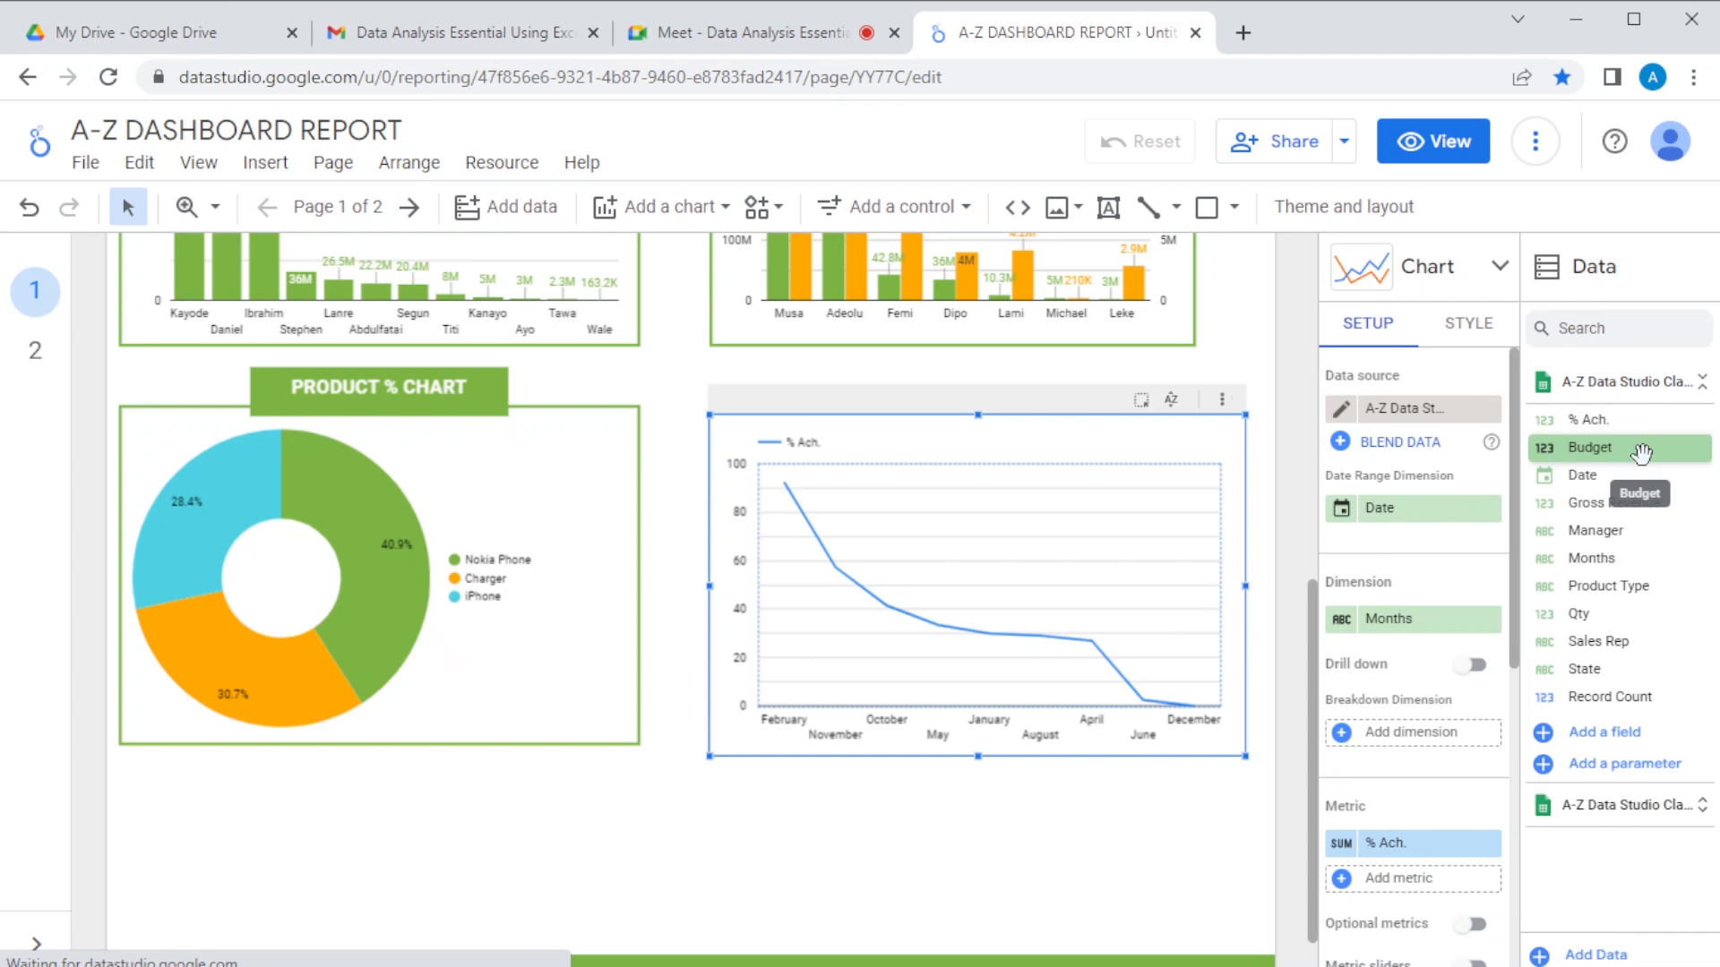
drag(1647, 506, 1430, 891)
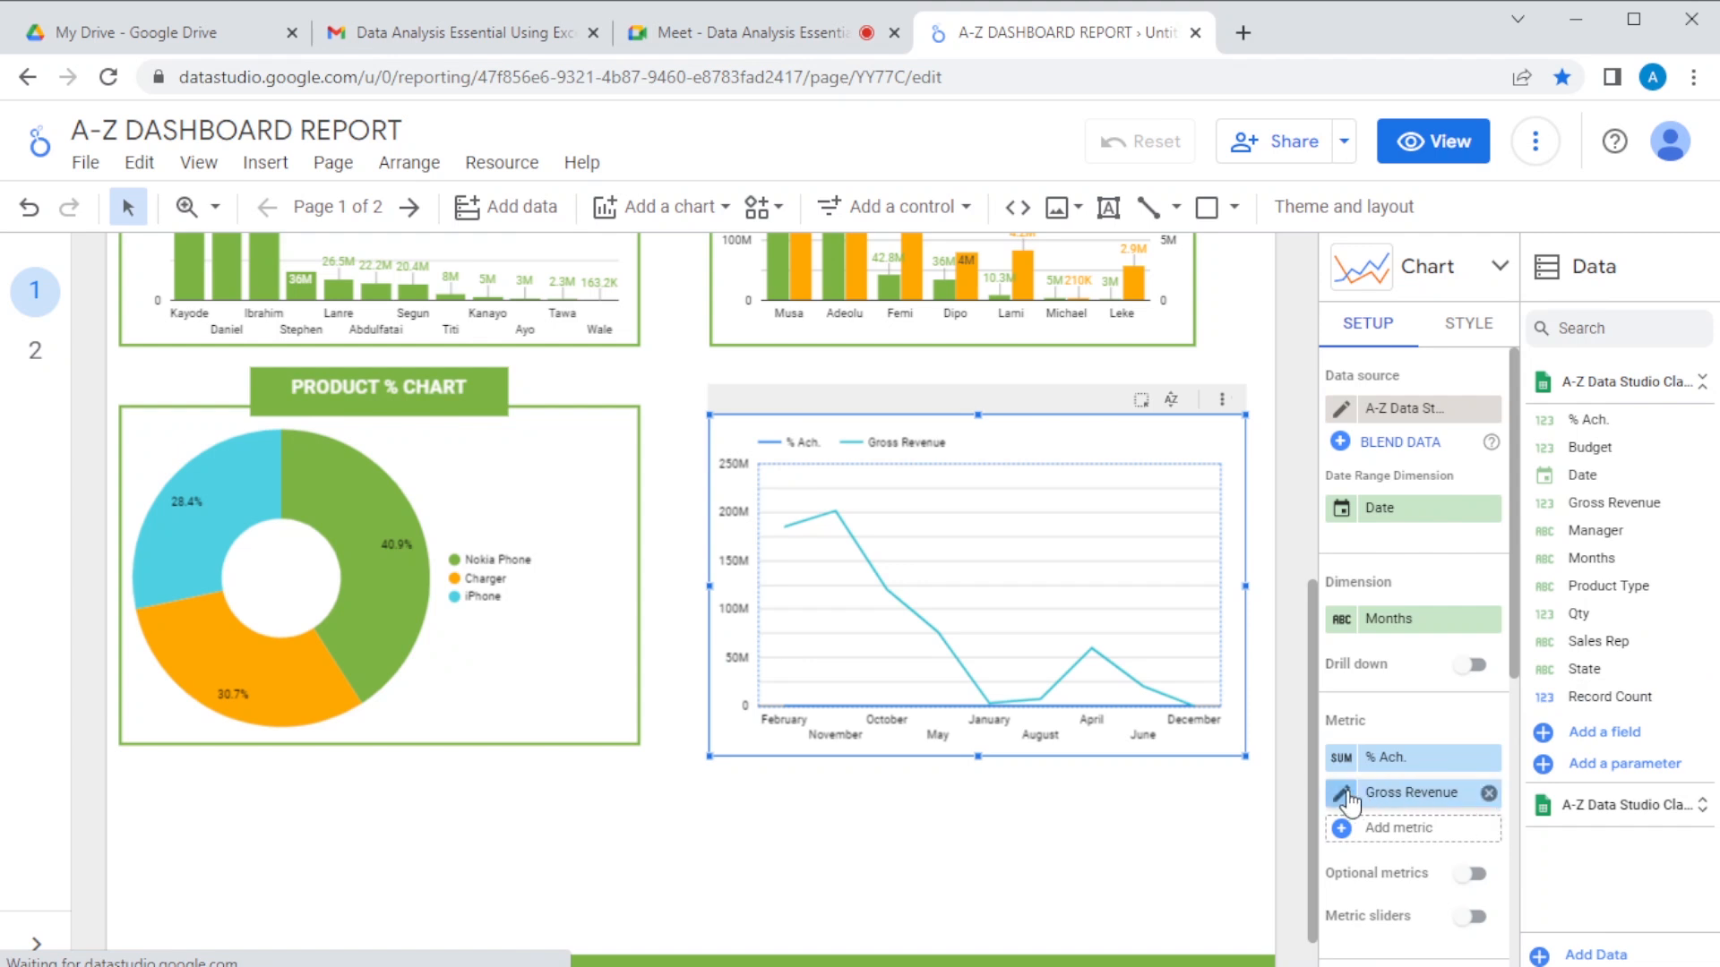
Step: Set the line chart's % Ach. metric type to Percent and remove the Gross Revenue metric
click(1342, 757)
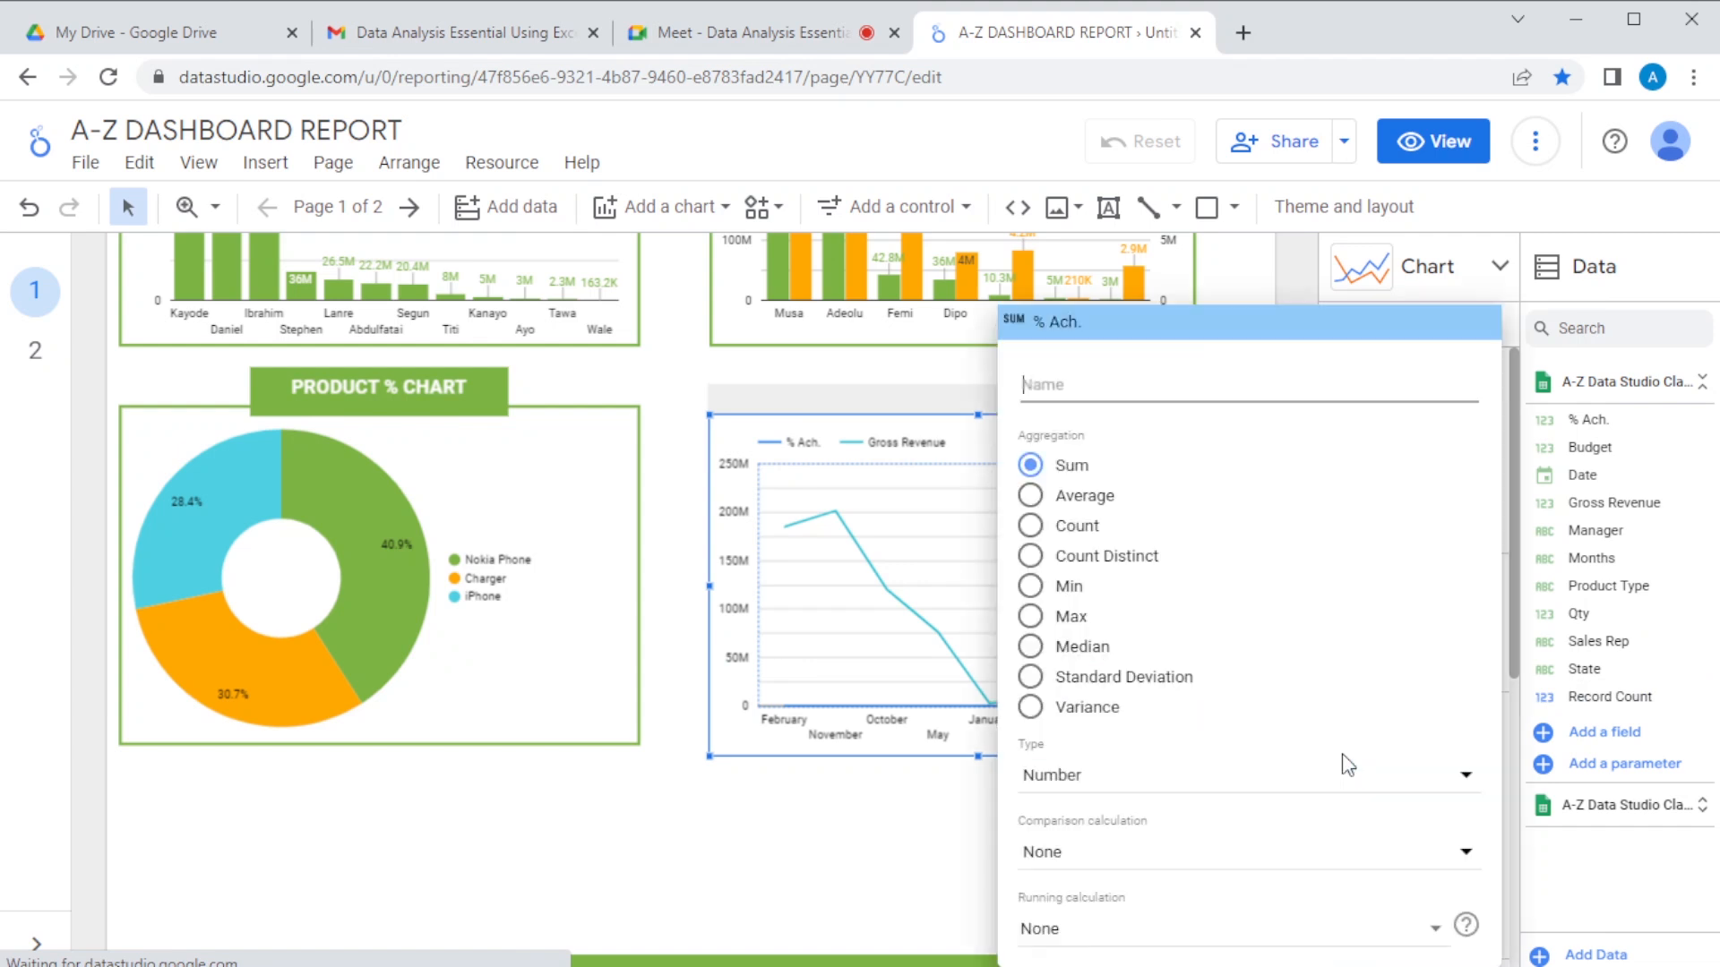
click(1462, 779)
mouse_move(1375, 802)
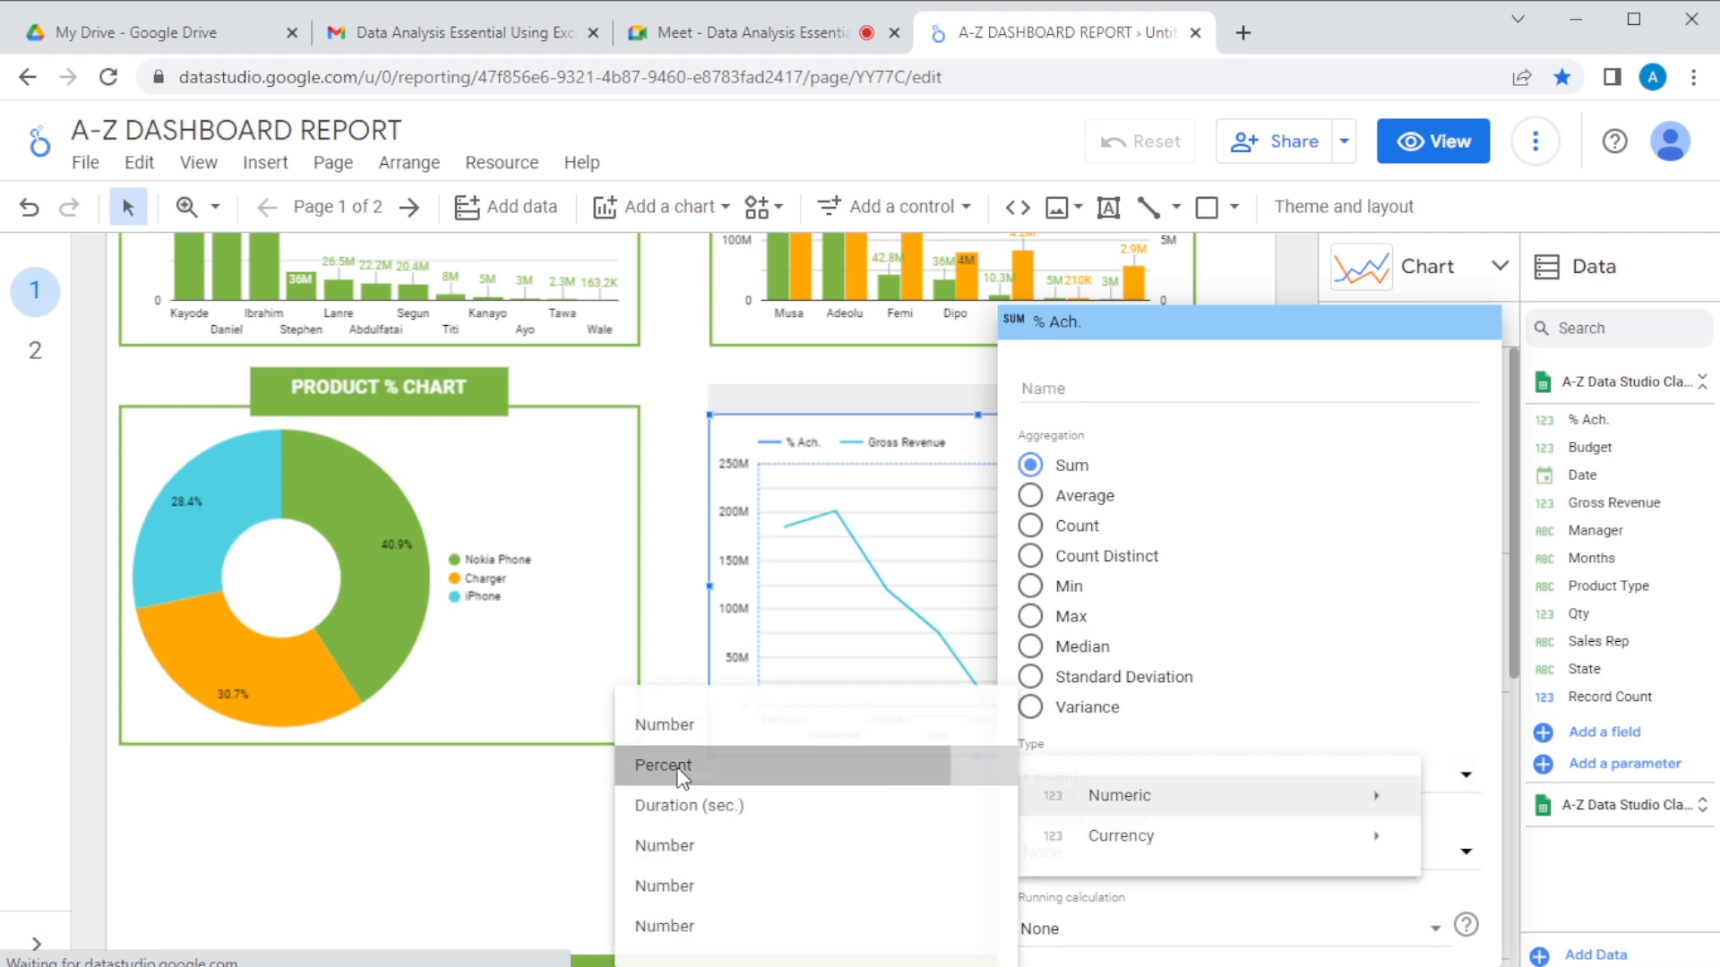
click(673, 769)
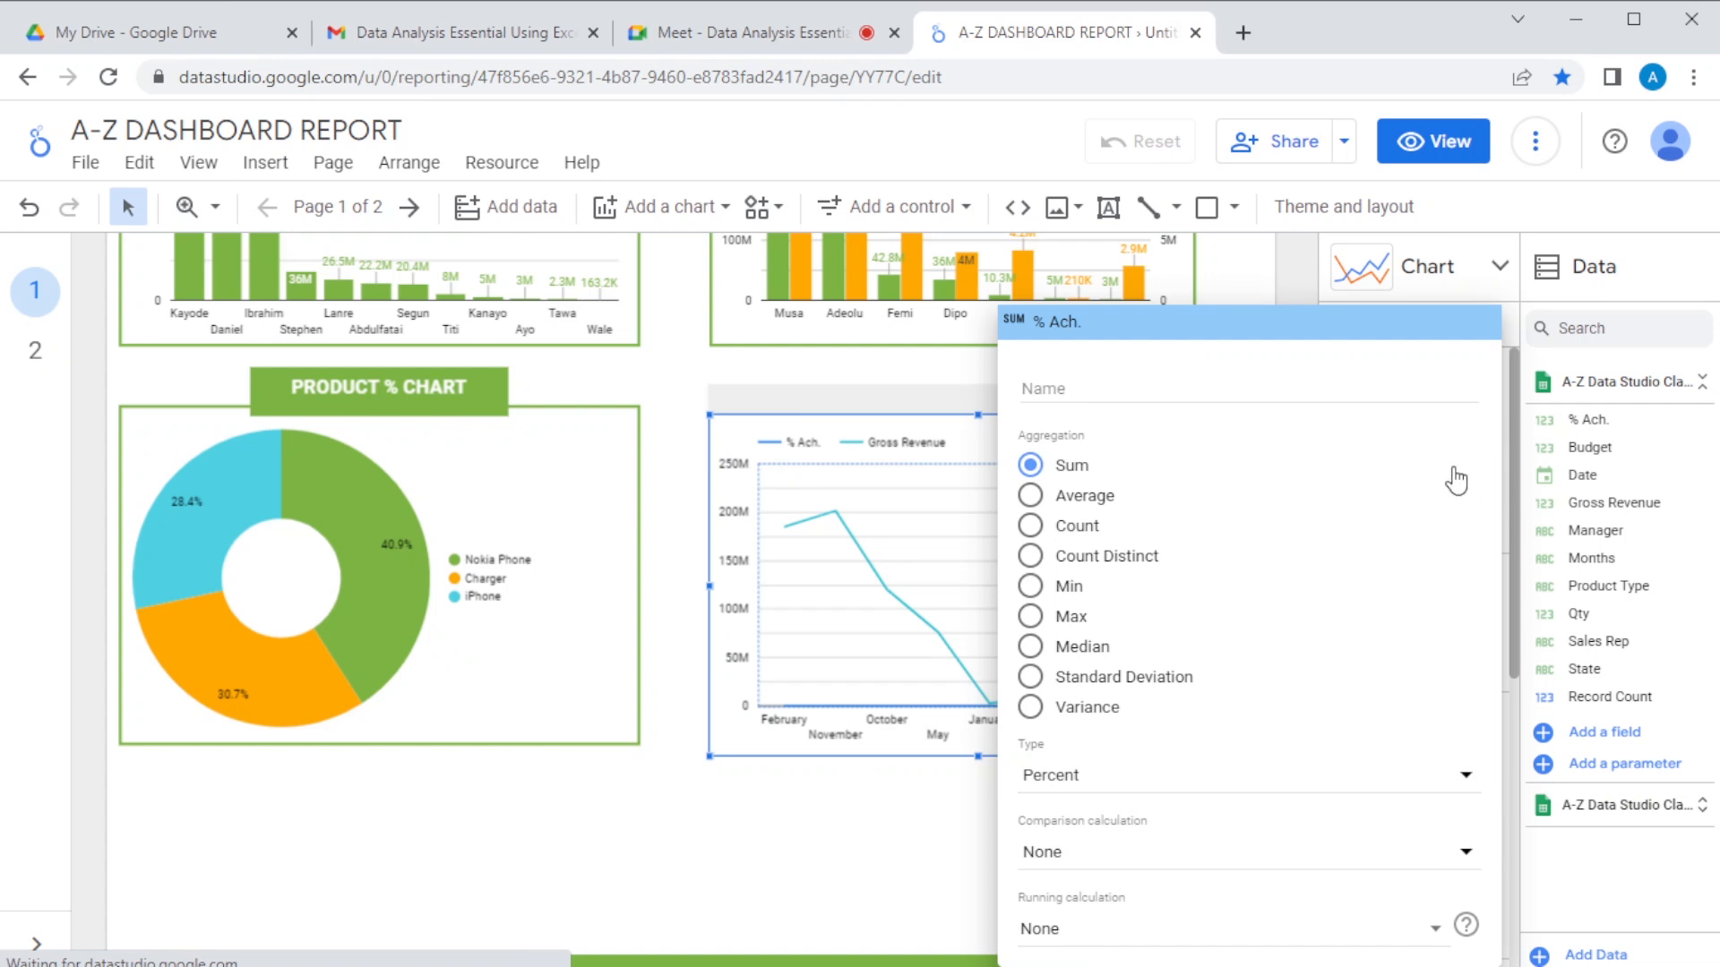
click(1507, 487)
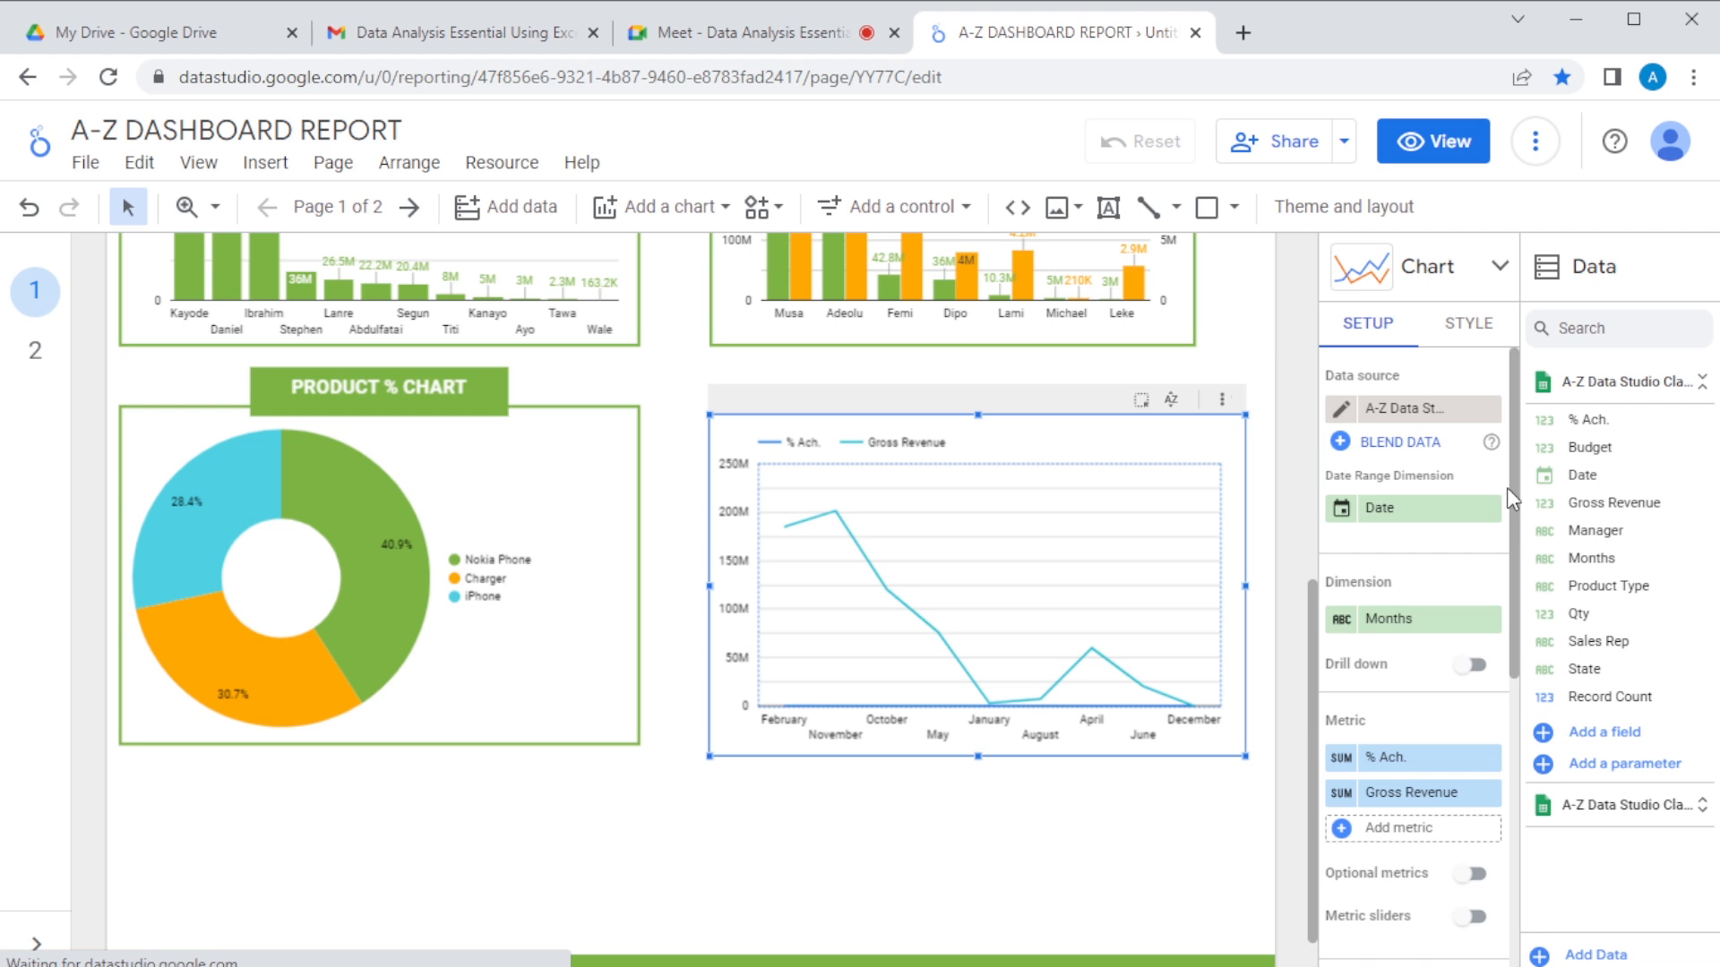
click(1488, 794)
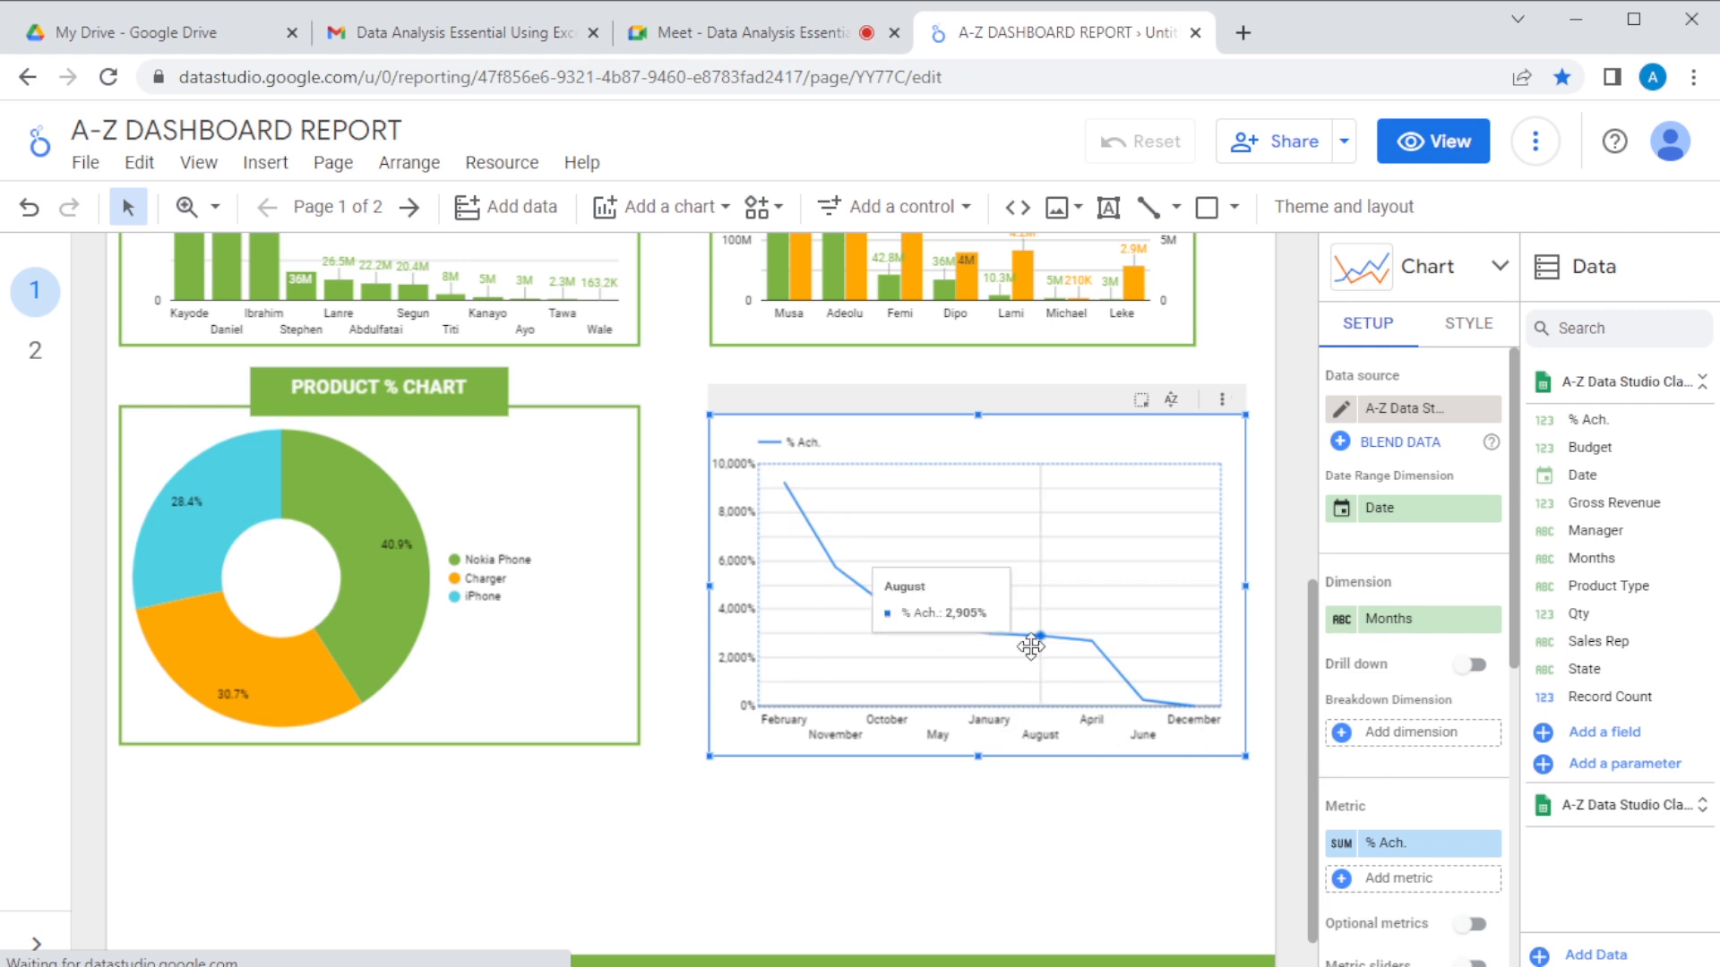
Step: Color the chart's % Ach. line with the theme green and show its data labels
click(1481, 327)
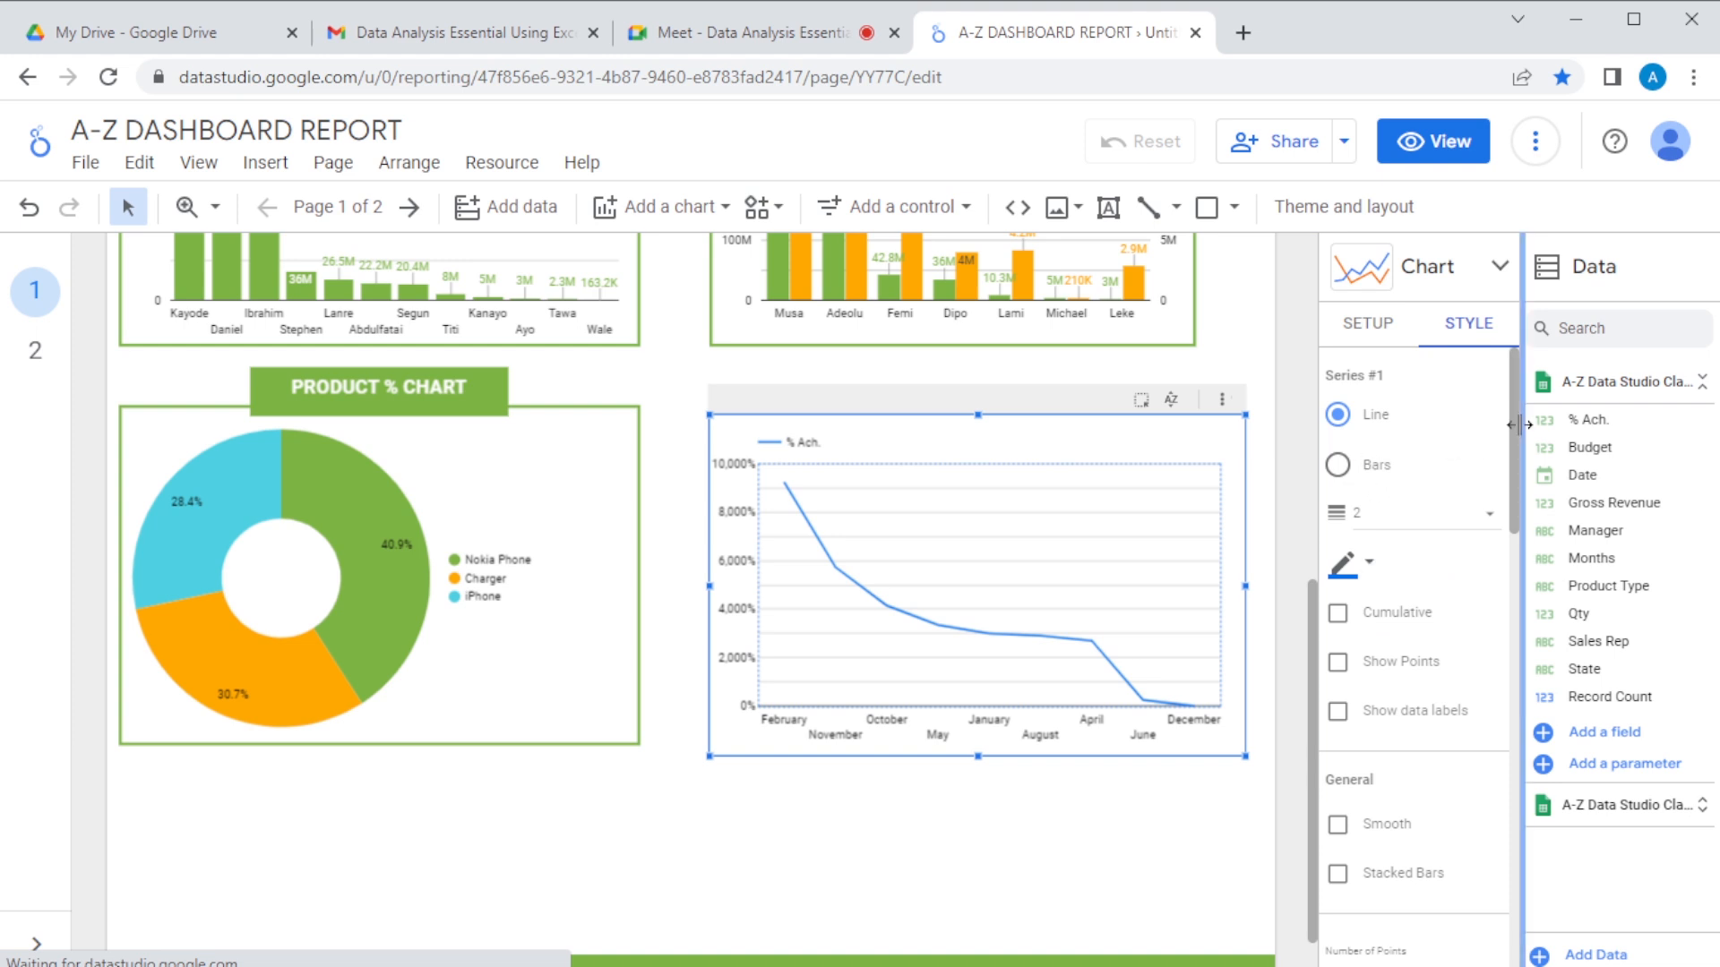
scroll(1514, 439, down, 2)
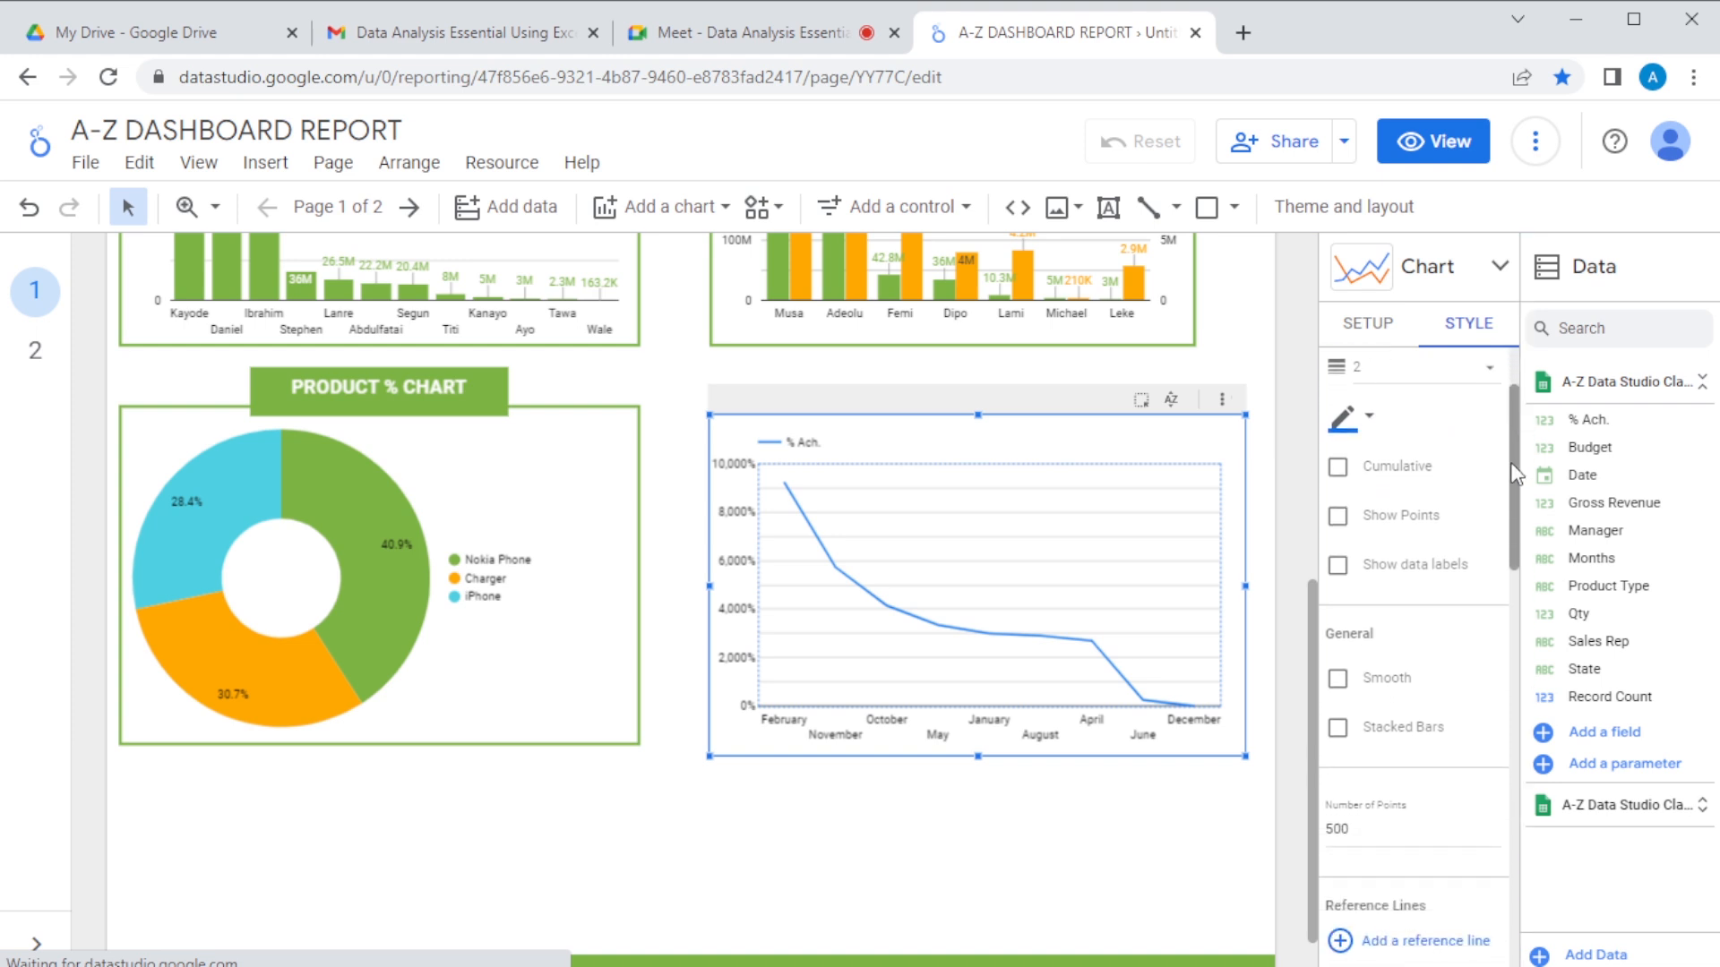
click(1363, 433)
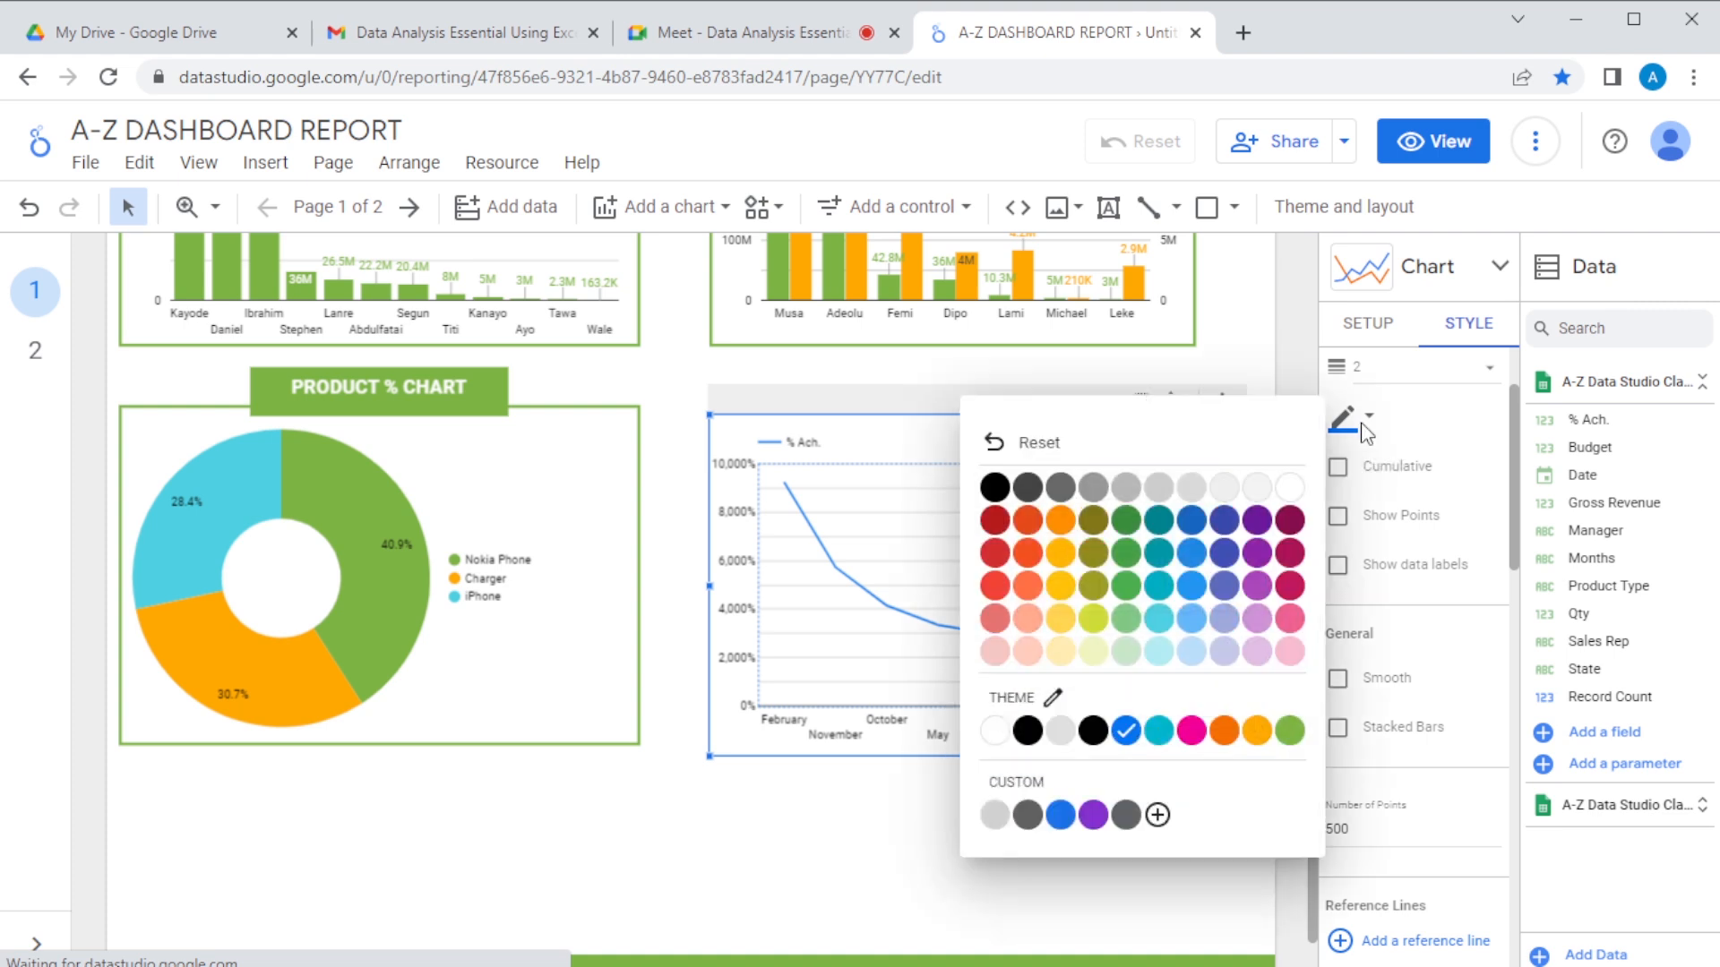
click(1299, 732)
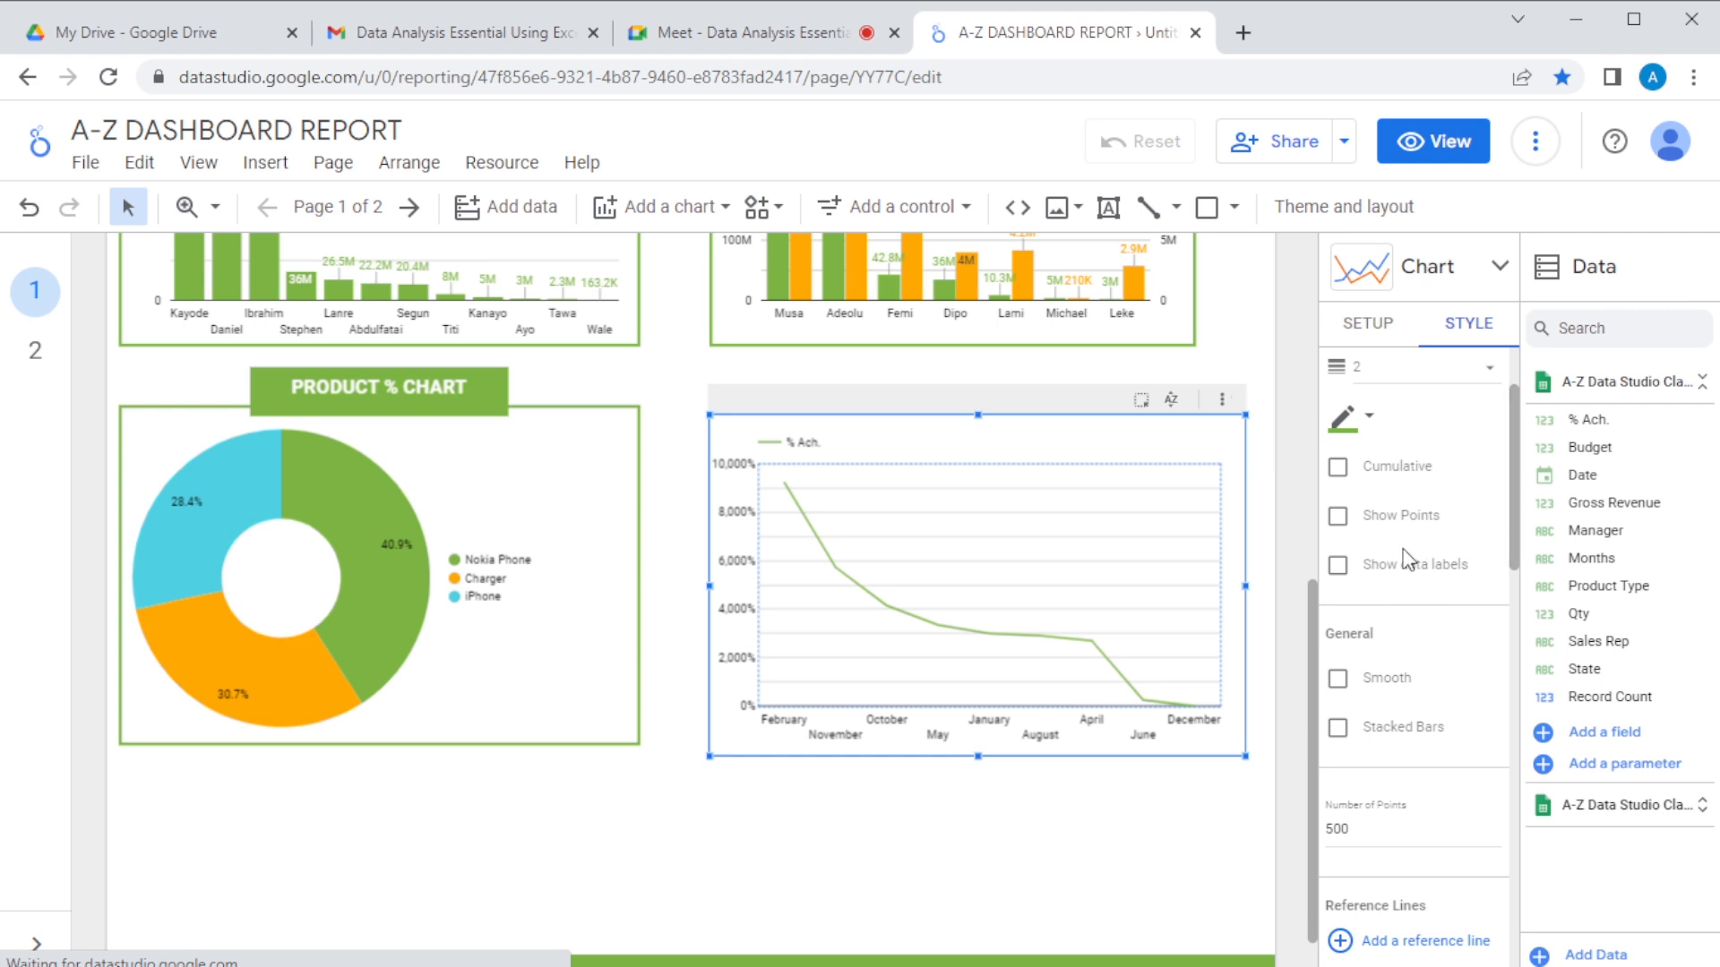
click(1339, 566)
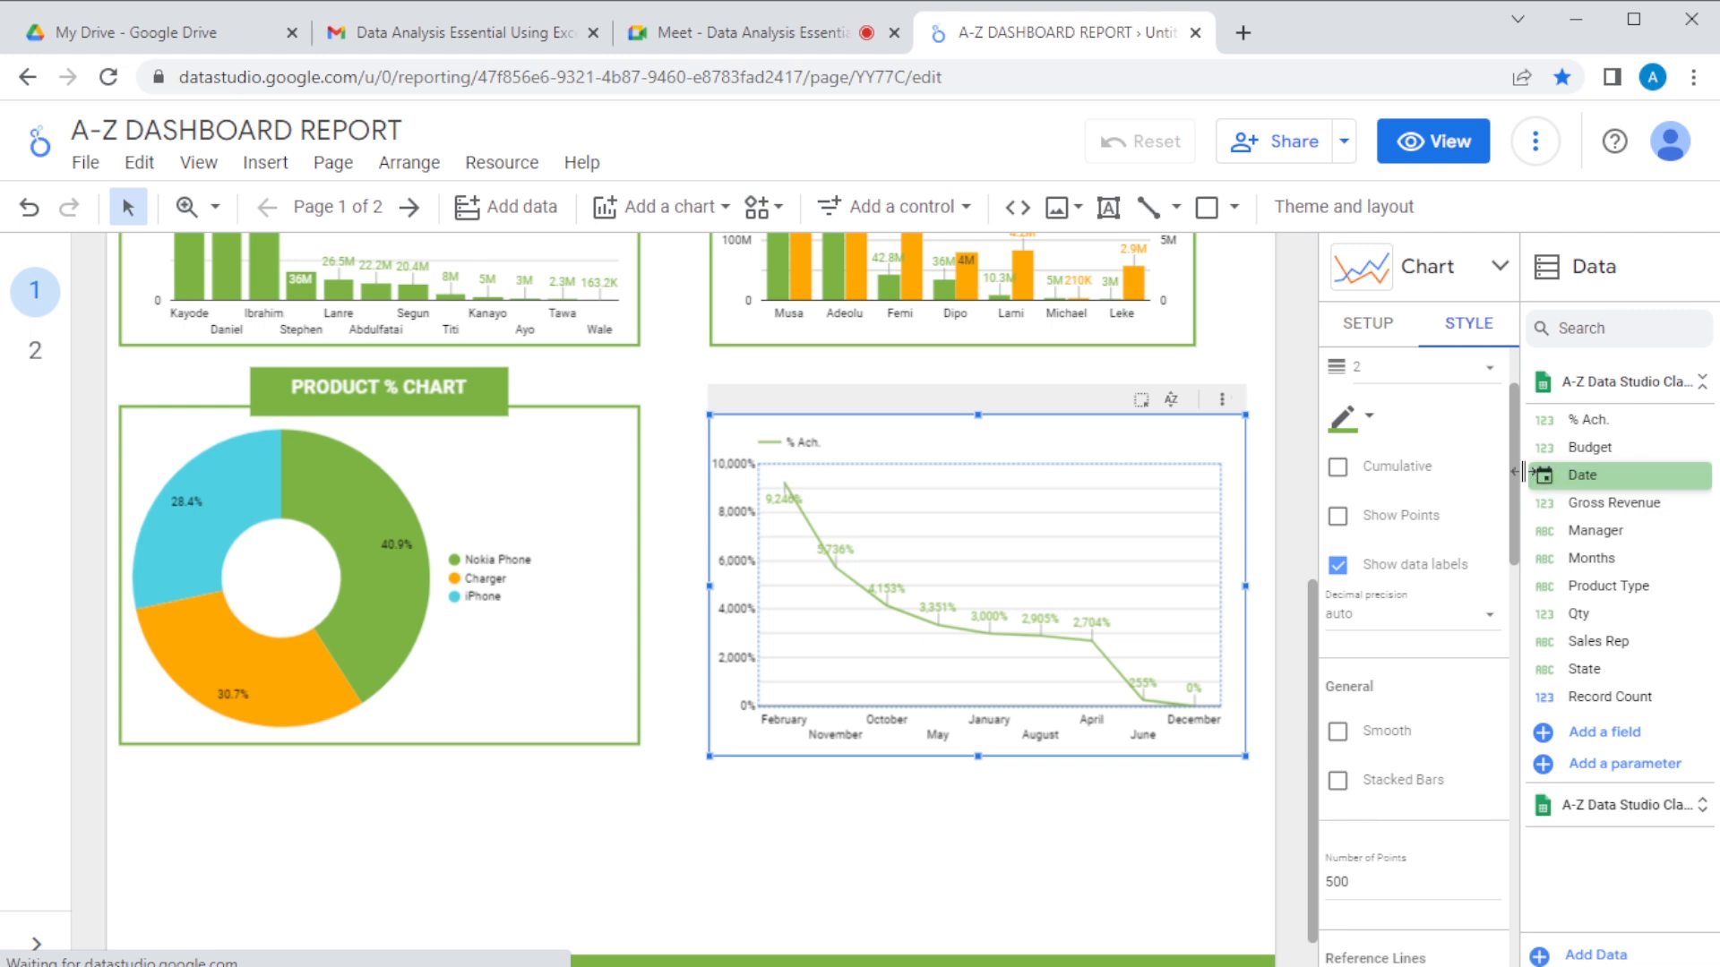
Step: Give the line chart a solid theme-green border with a weight of 3
scroll(1514, 538, down, 3)
drag(1517, 543, 1520, 811)
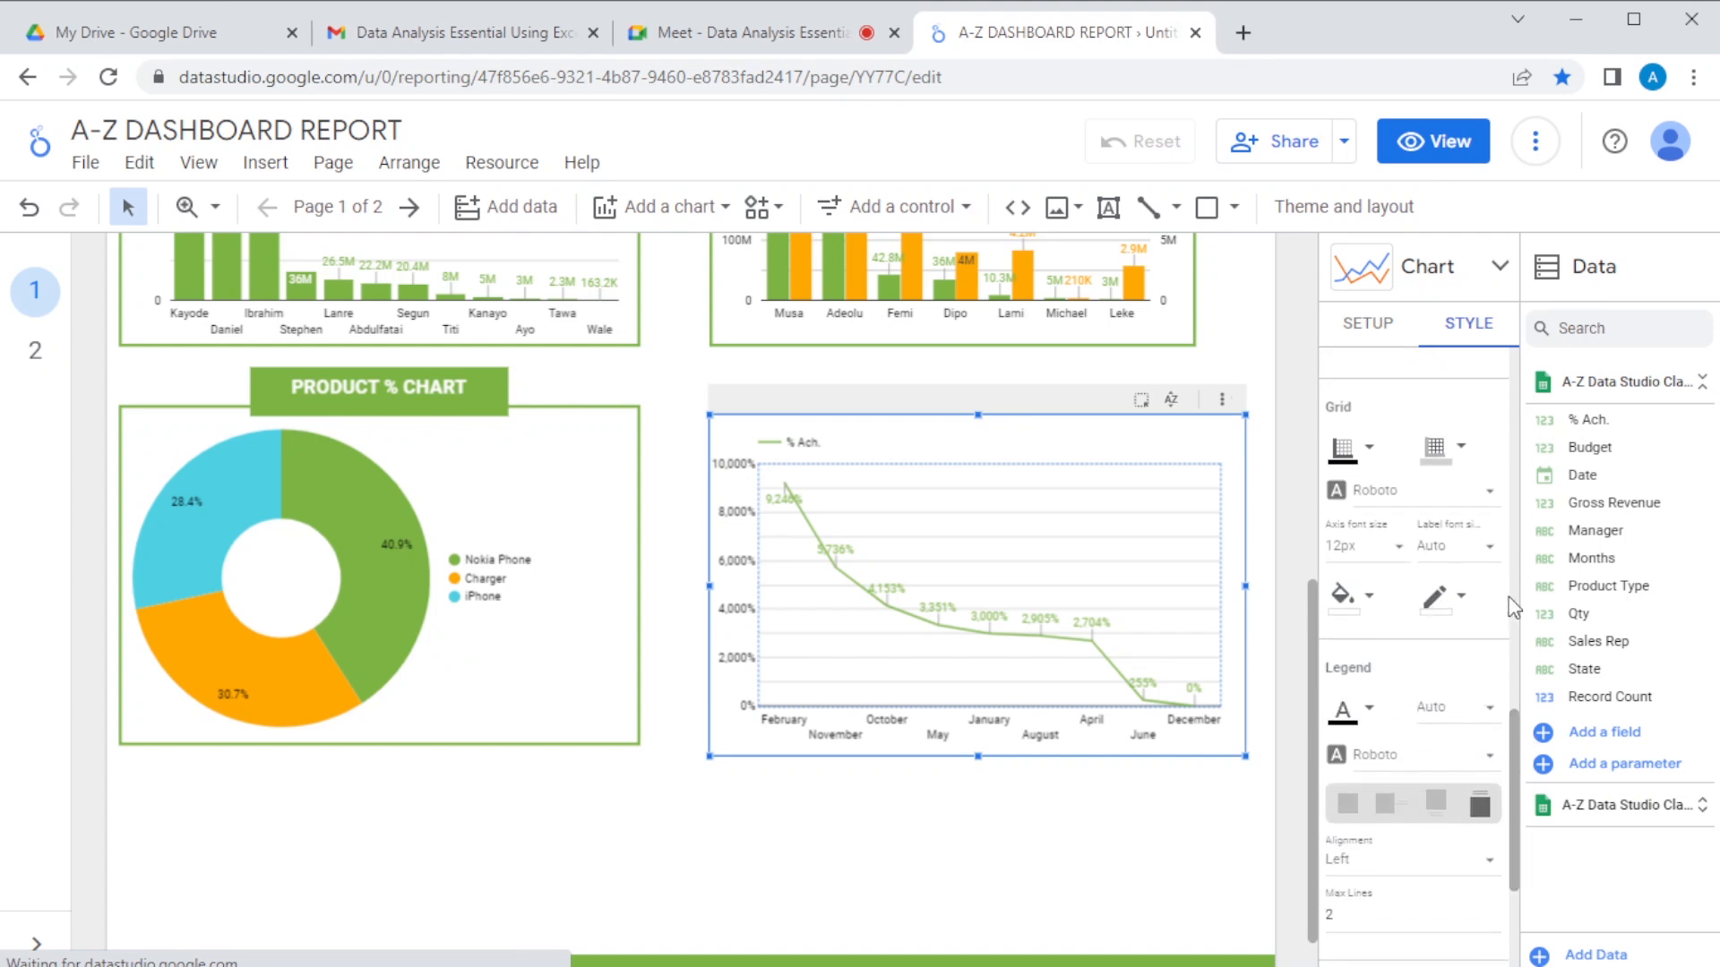
drag(1517, 740, 1514, 858)
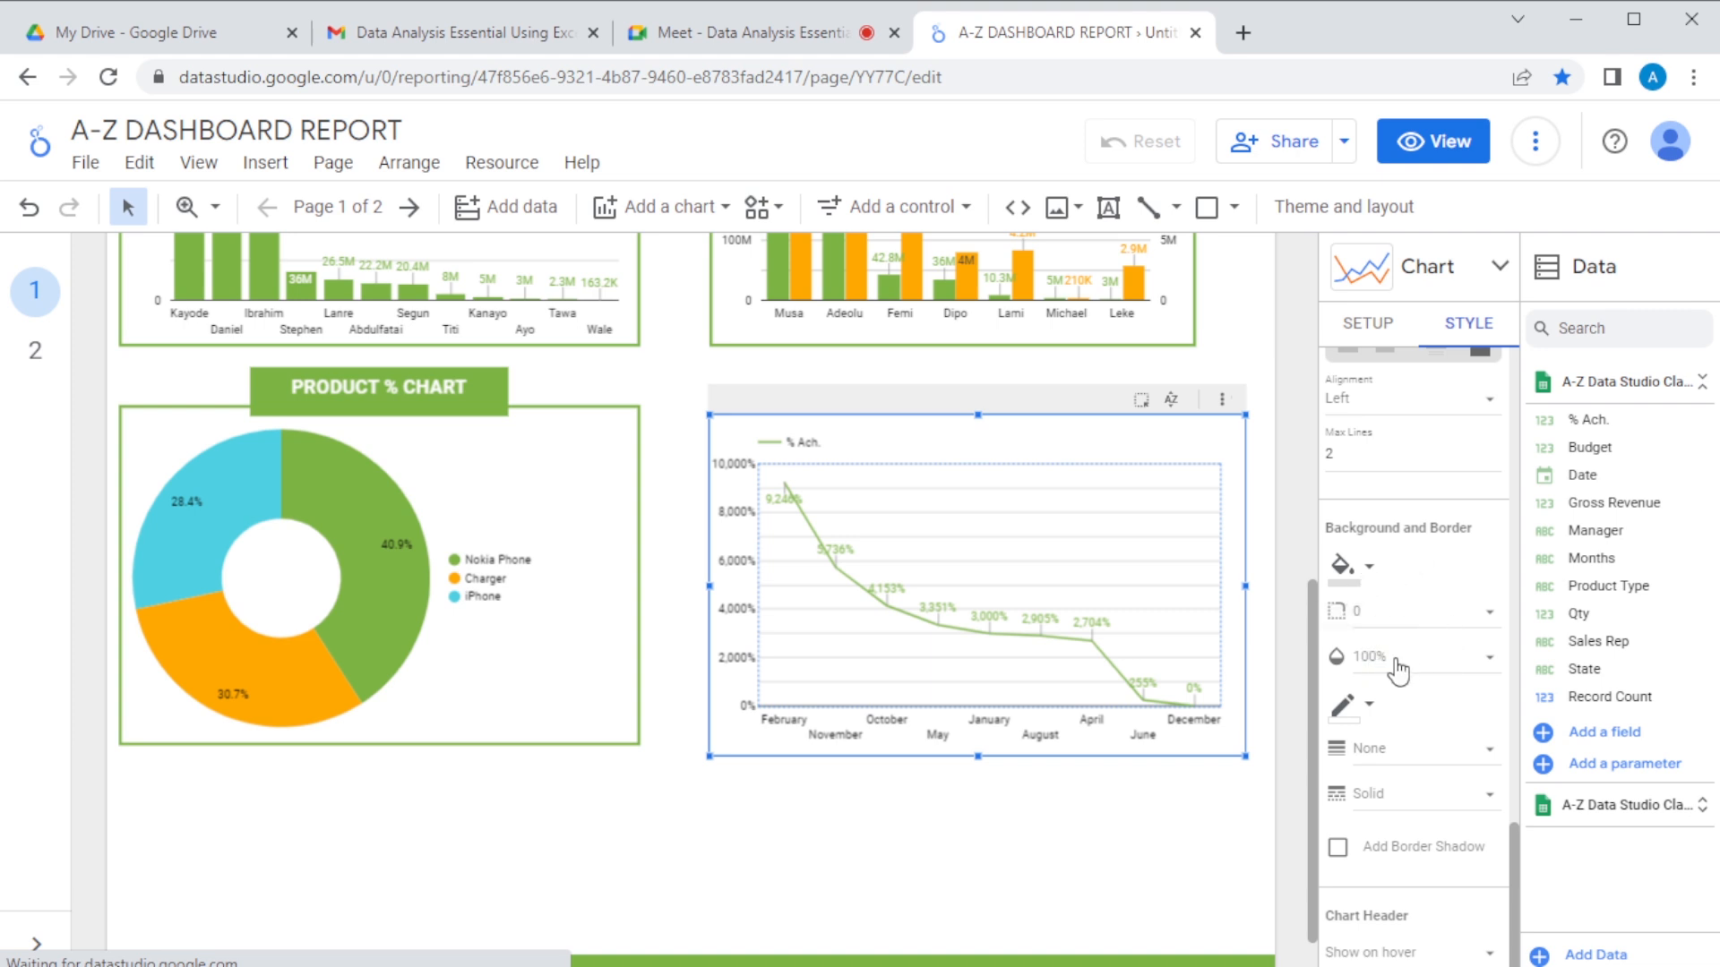
click(1369, 706)
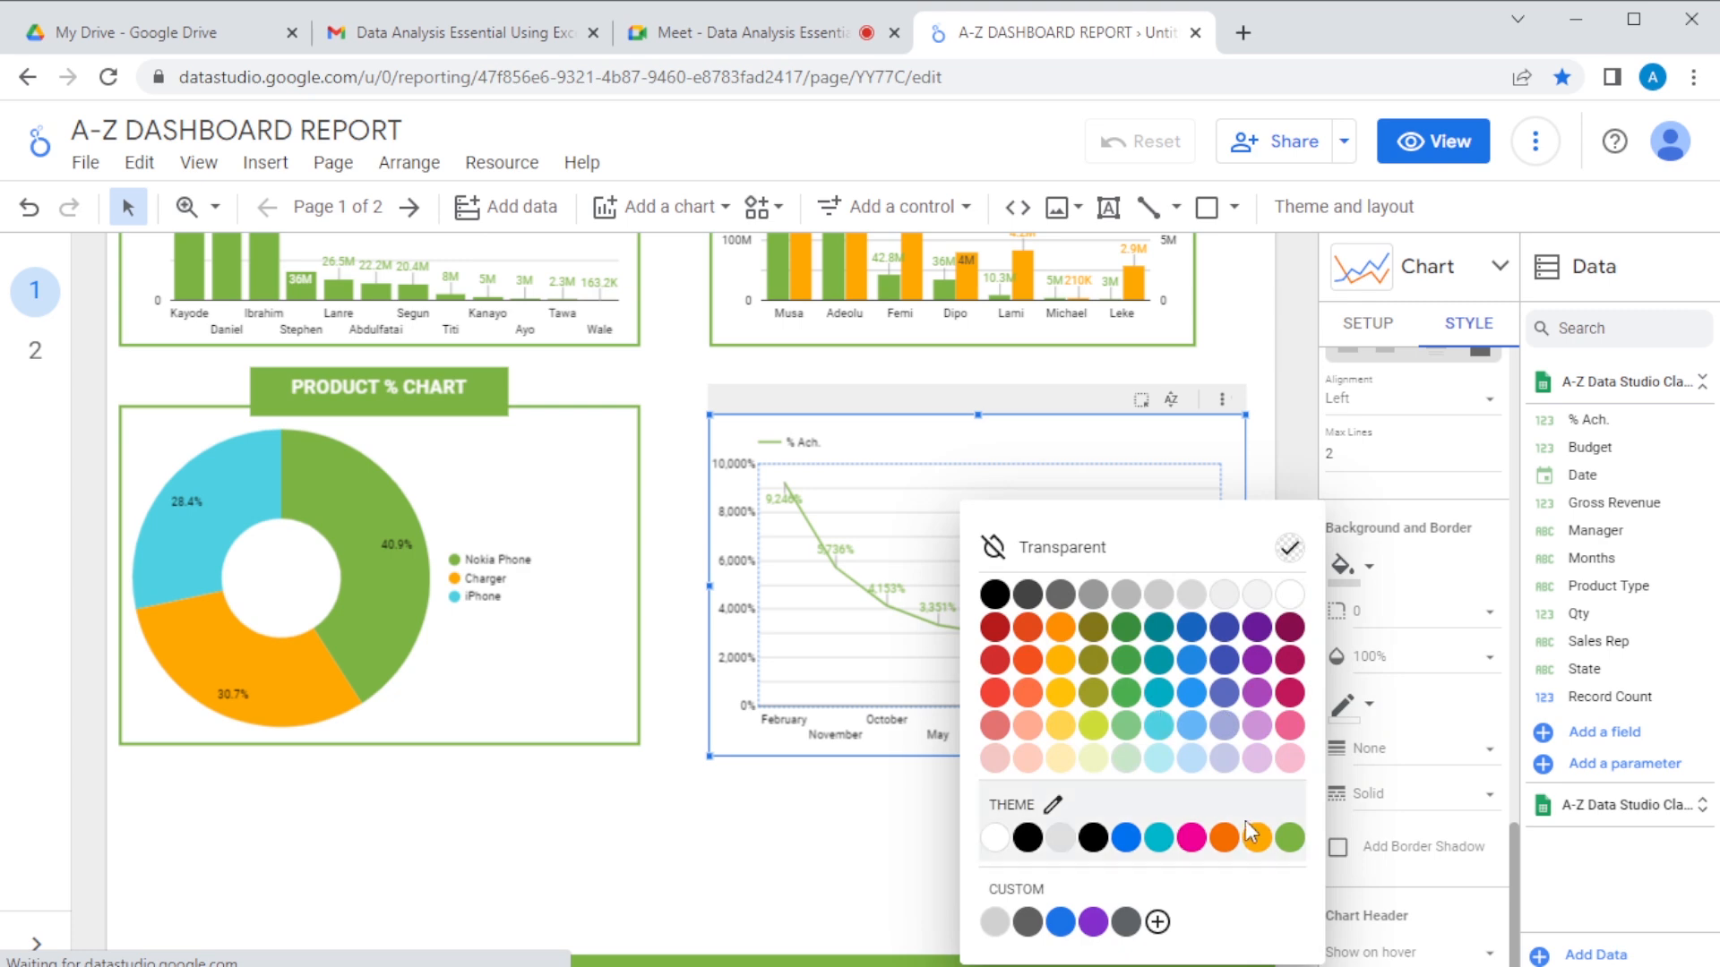
click(1289, 838)
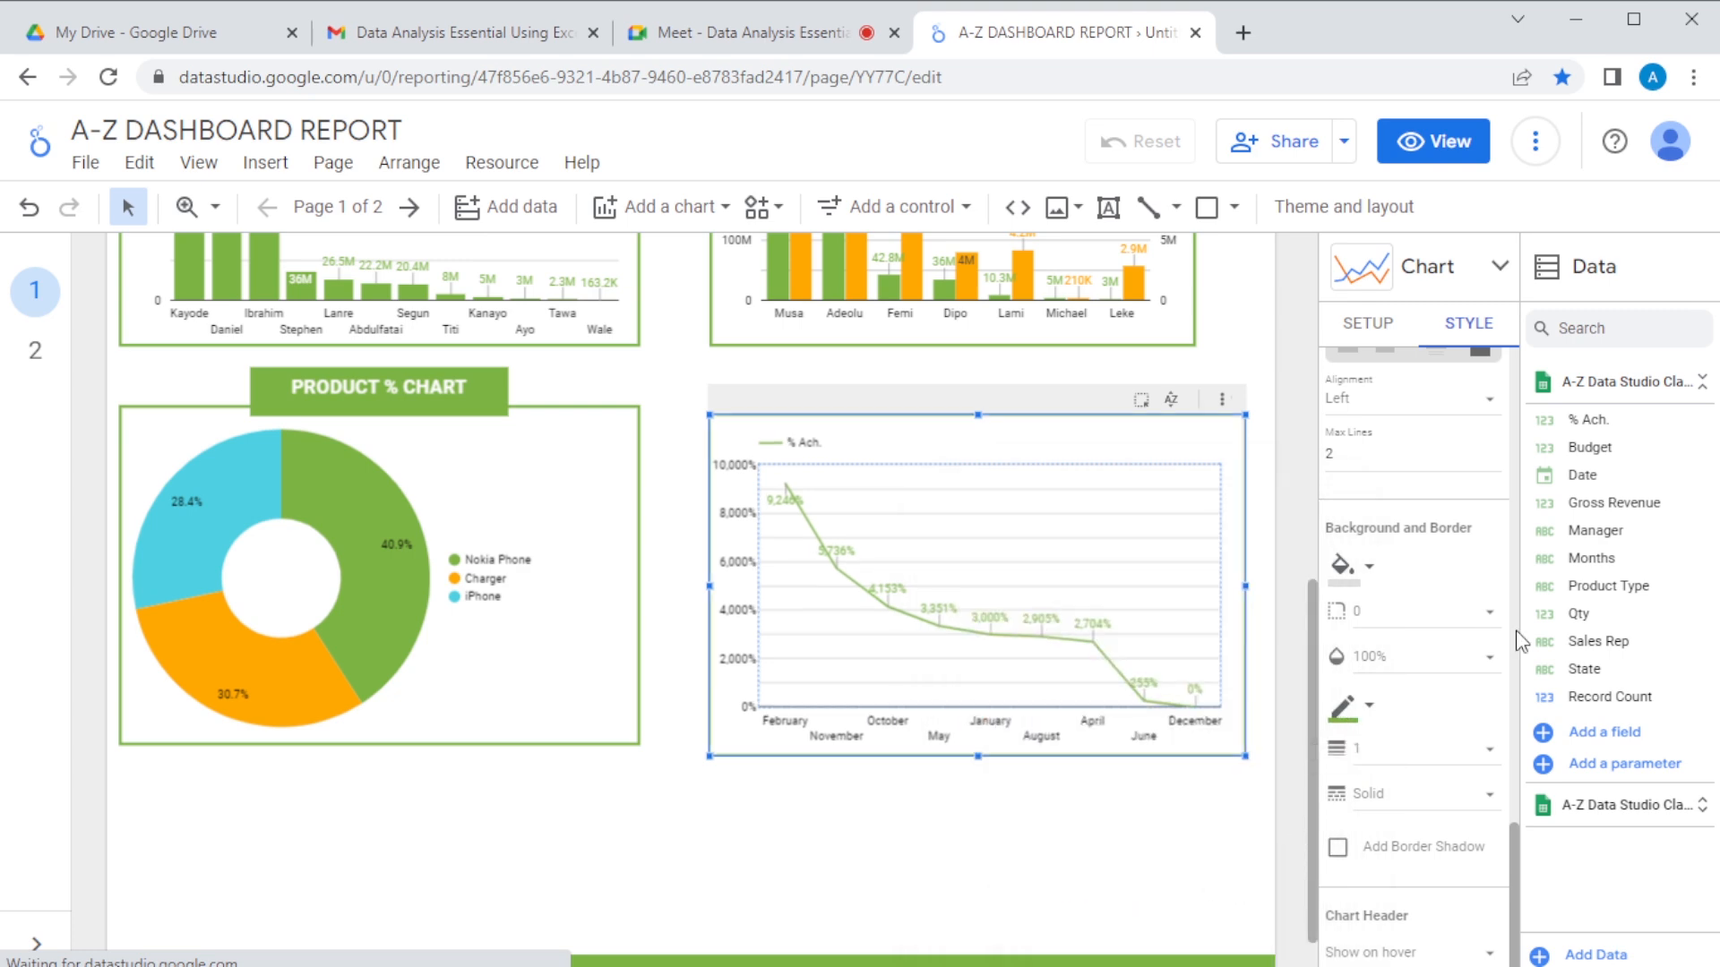
click(1489, 764)
click(1395, 814)
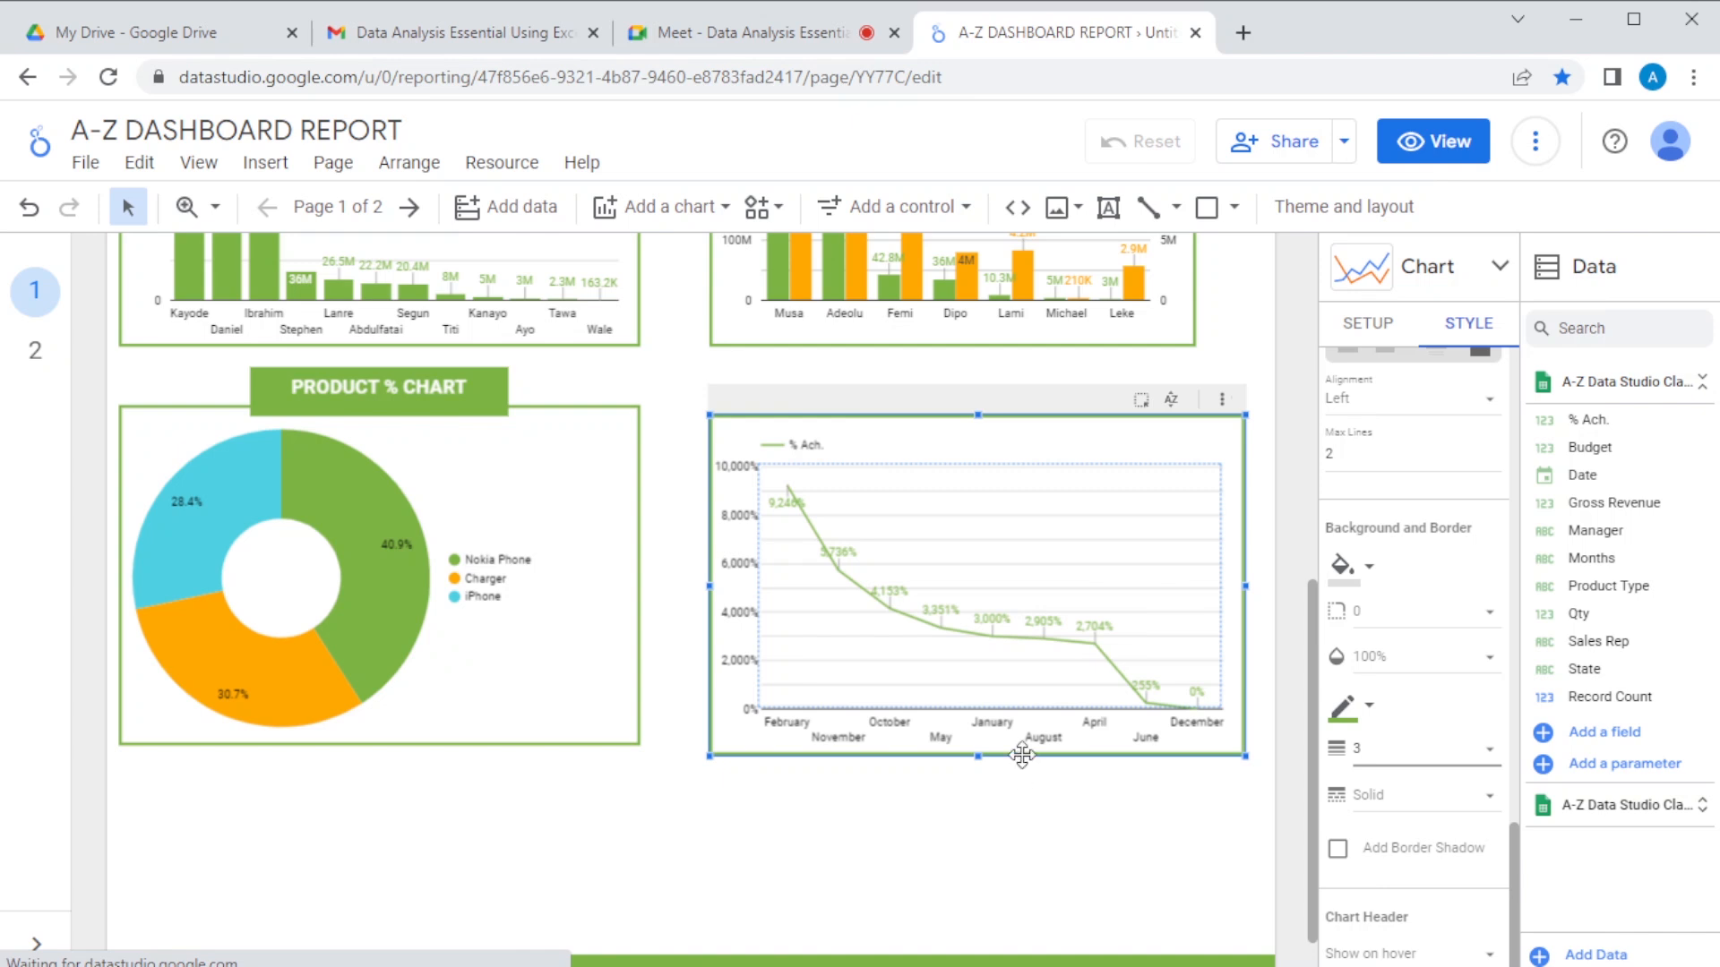
Step: Move the line chart up and slightly left to align its top edge with the donut chart, then deselect it
drag(1023, 752, 969, 726)
click(935, 799)
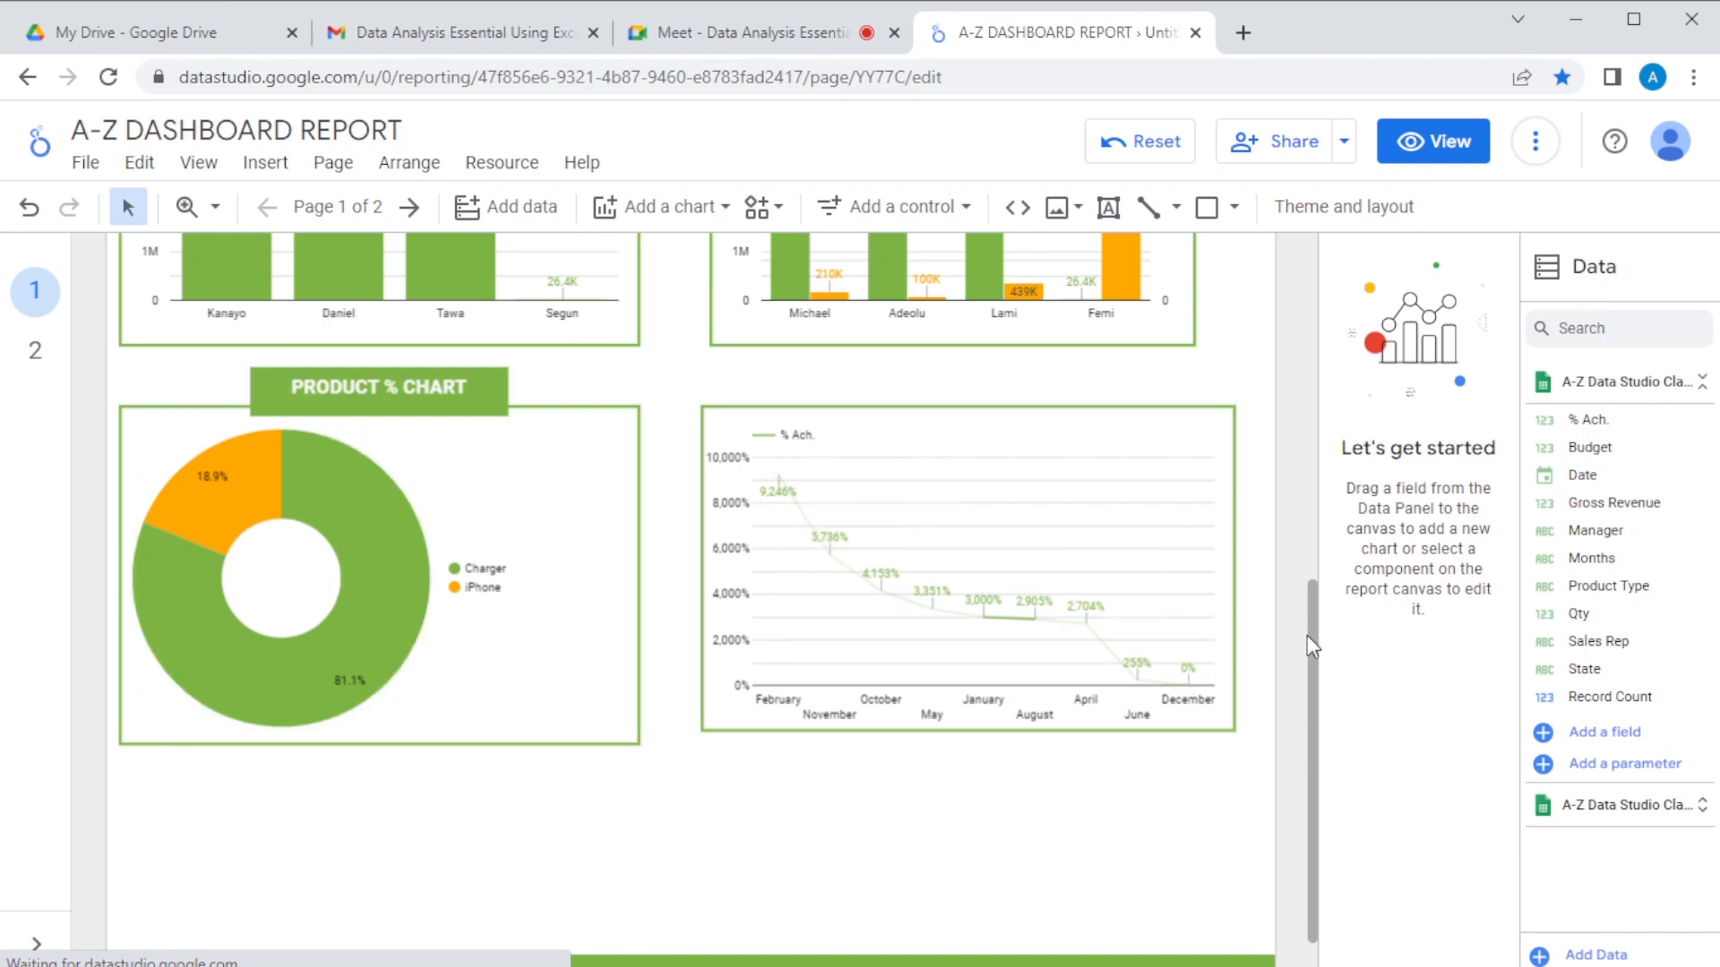
drag(1313, 615, 1304, 375)
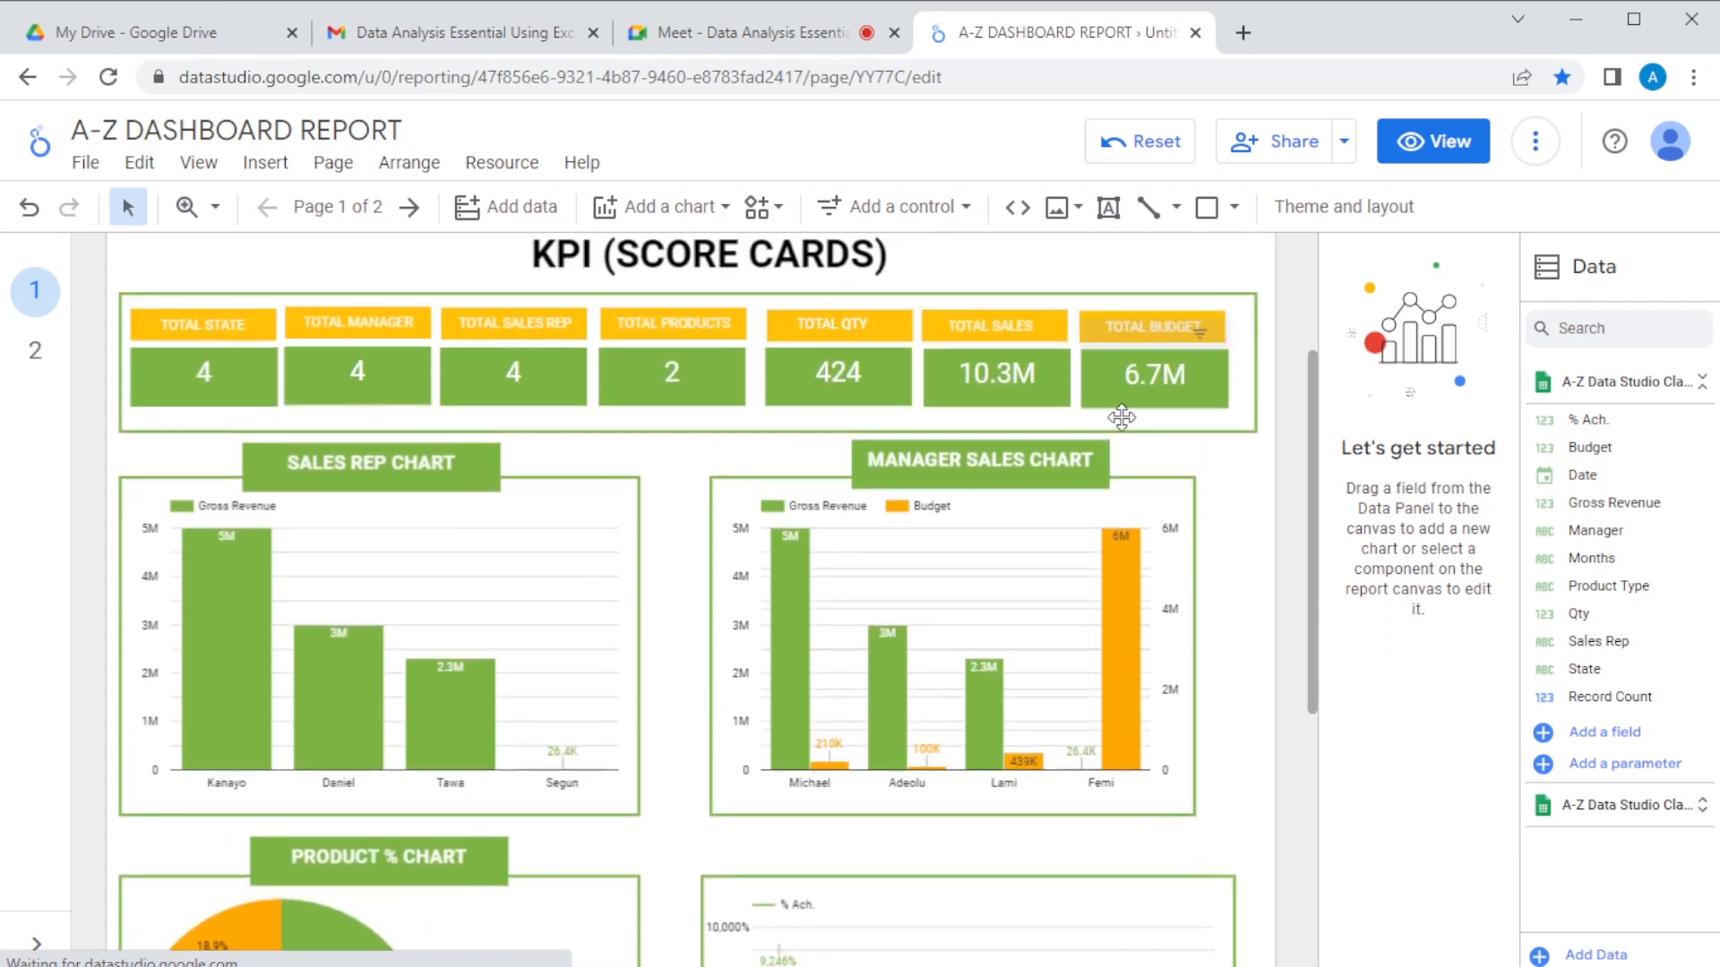